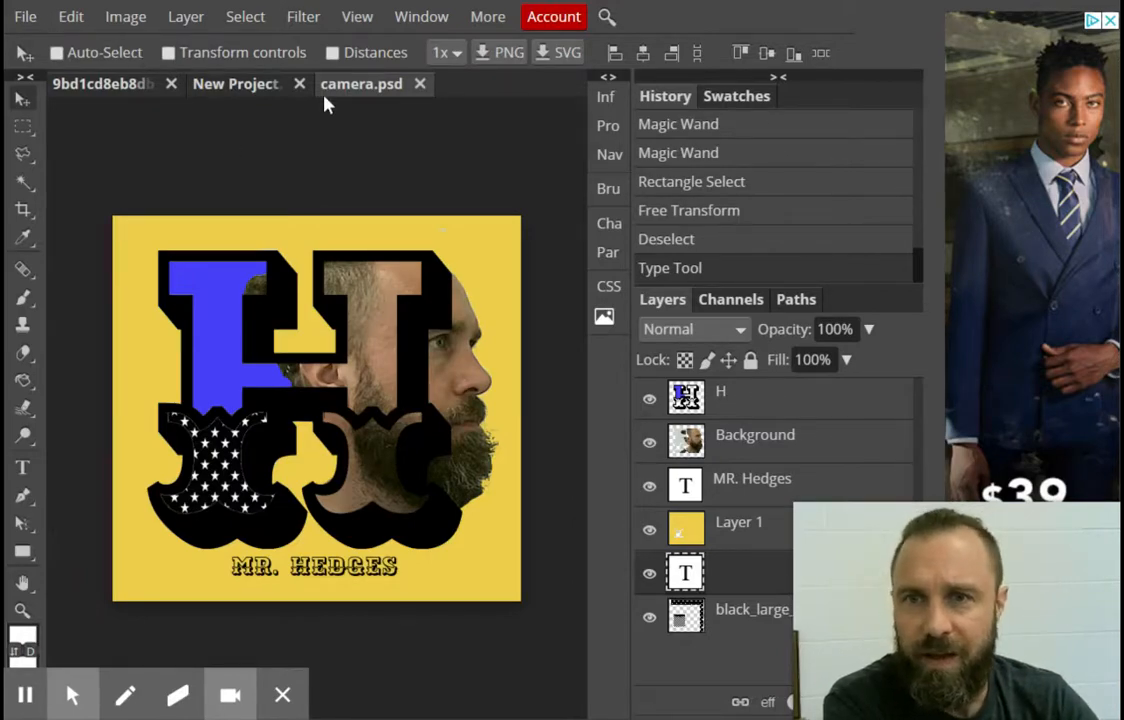
pyautogui.click(25, 18)
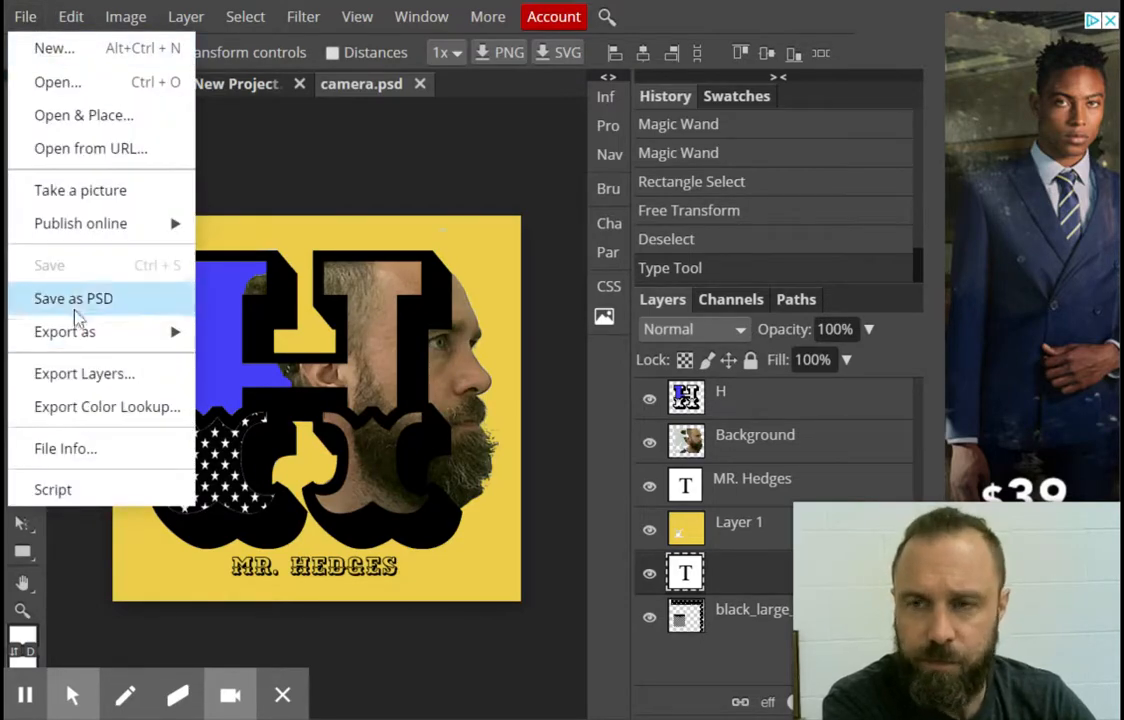
pyautogui.moveTo(78, 230)
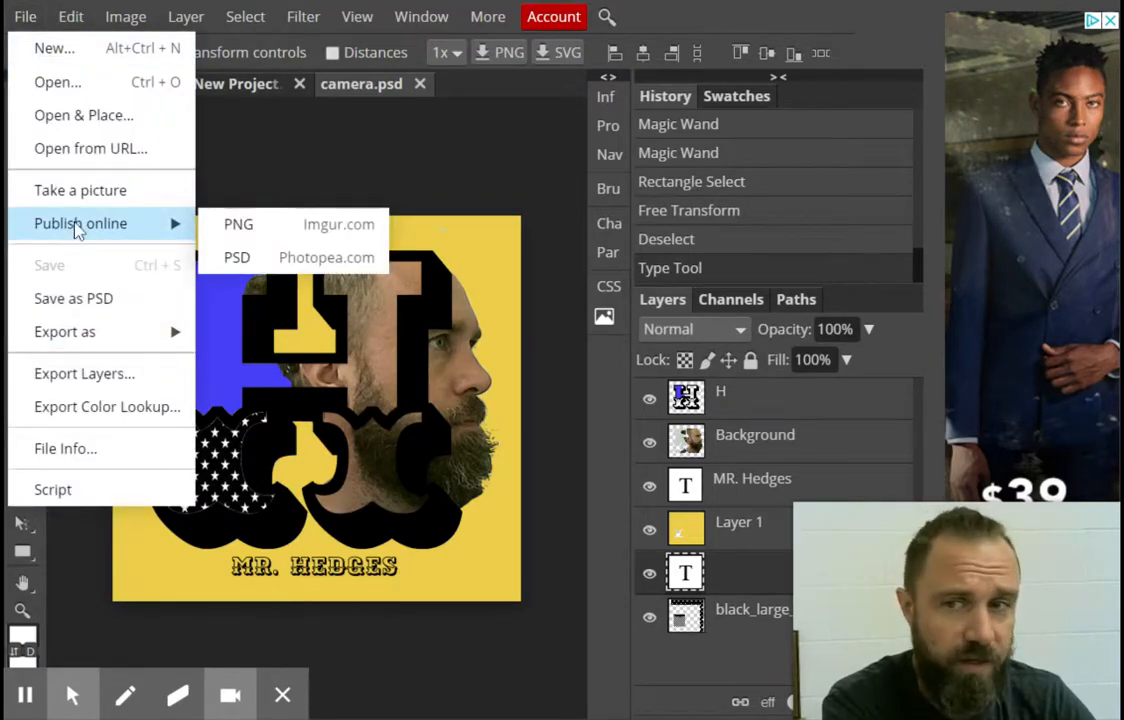
pyautogui.click(98, 193)
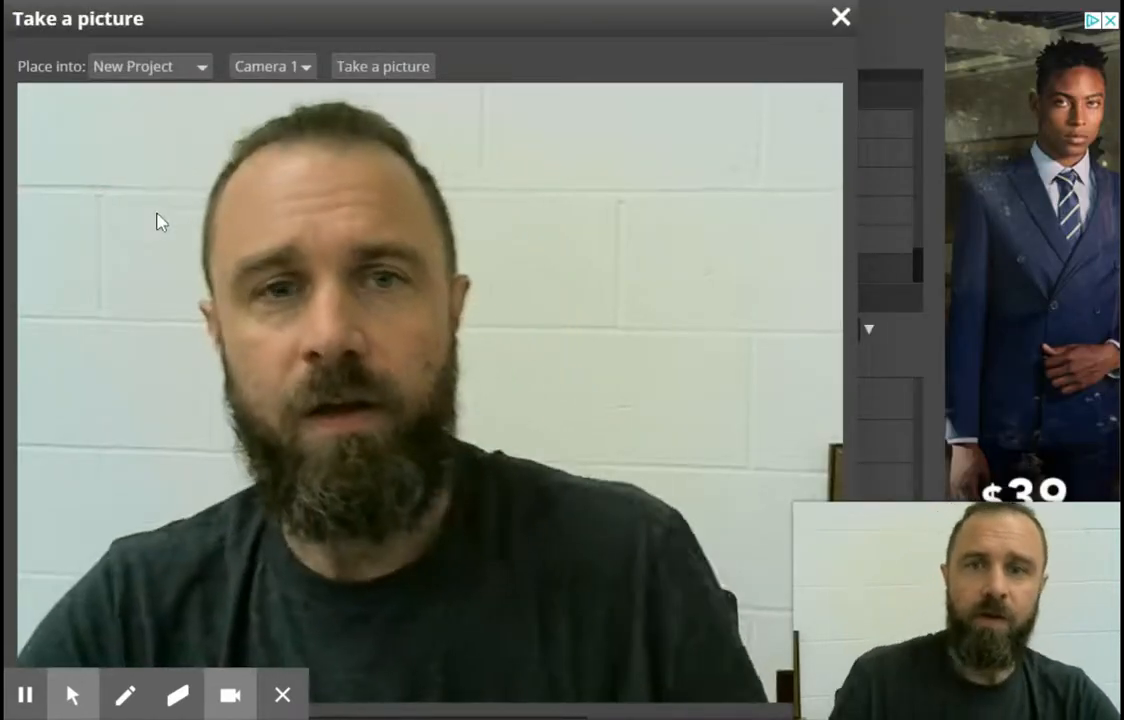
pyautogui.click(838, 20)
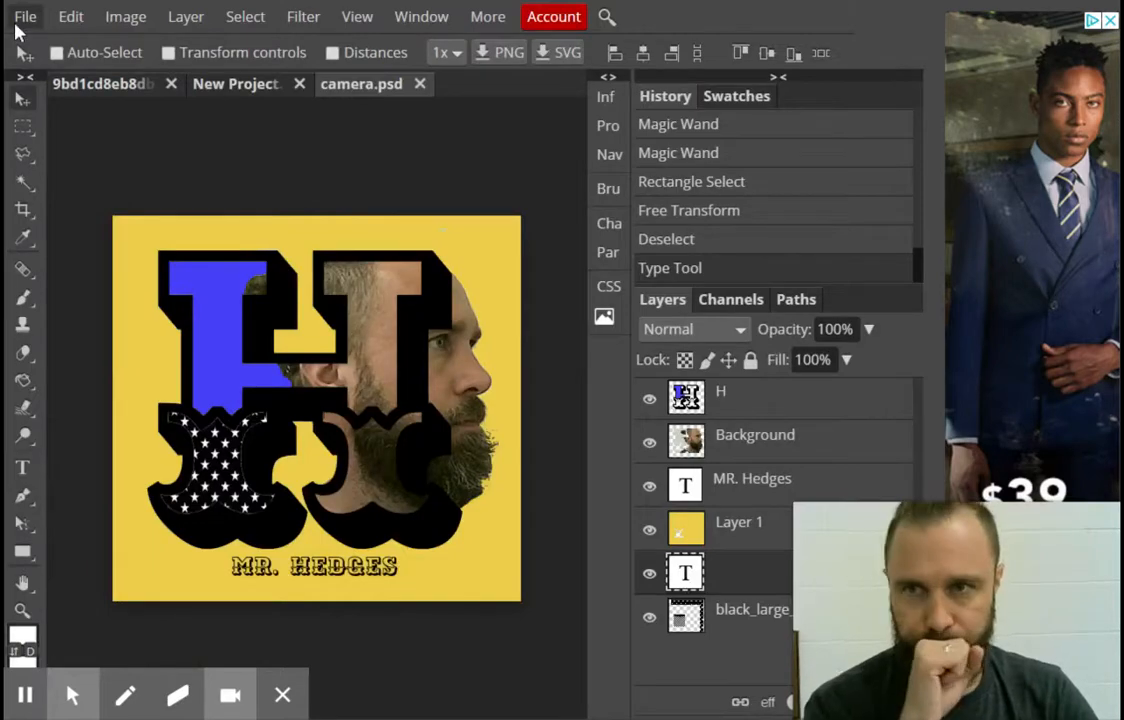
# Take a webcam side-profile picture placed into a new project, and close the camera window
pyautogui.click(24, 16)
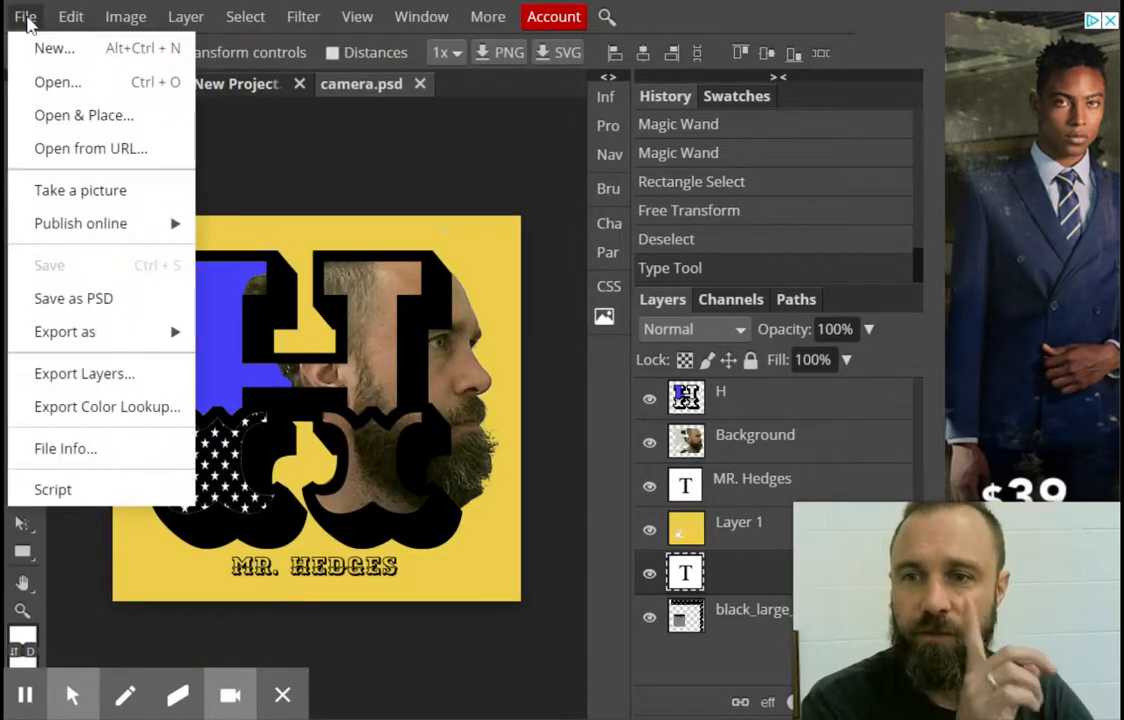
pyautogui.click(78, 199)
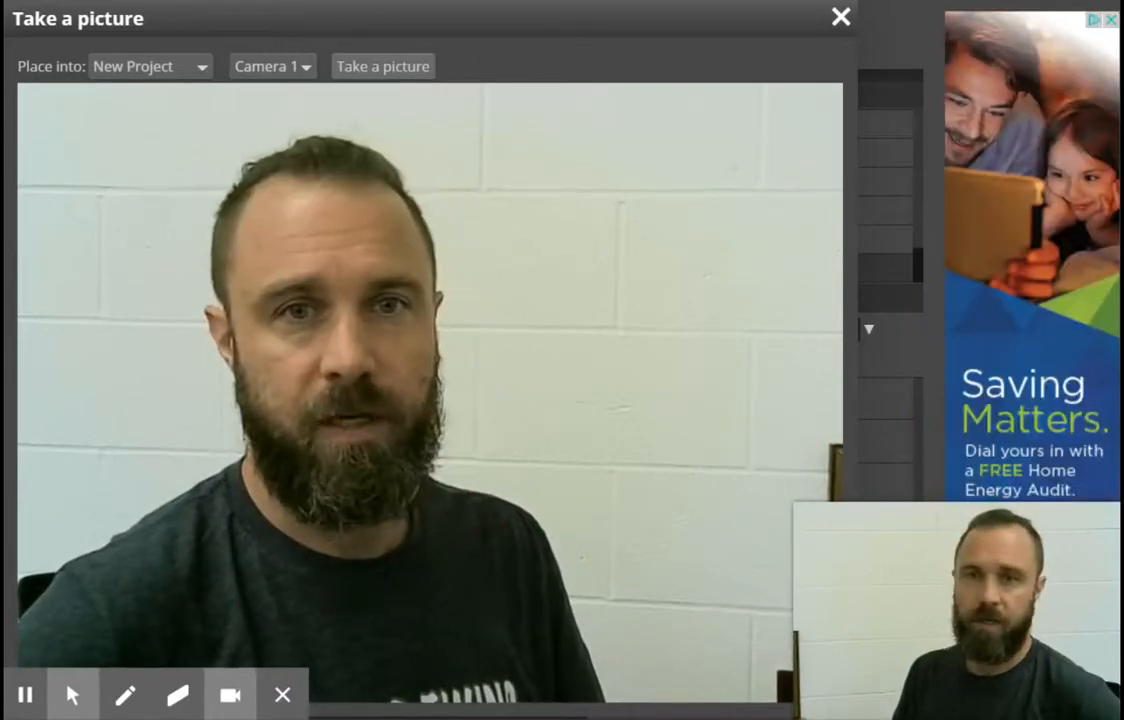
pyautogui.click(386, 68)
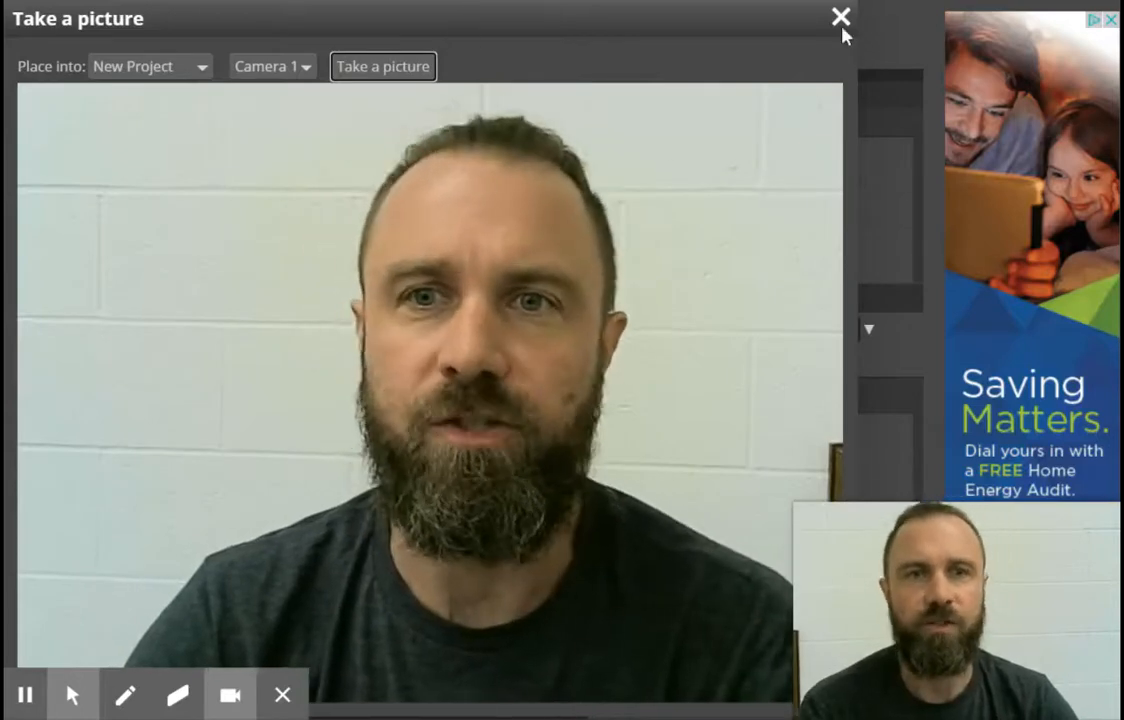
pyautogui.click(842, 27)
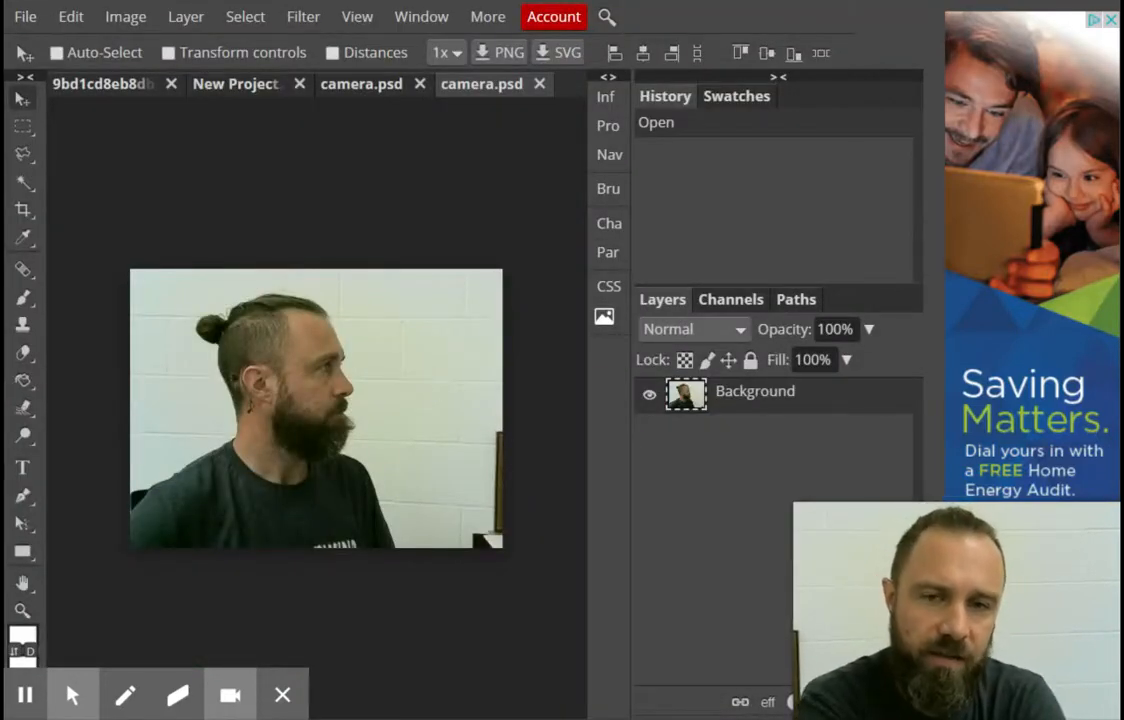
pyautogui.moveTo(883, 597); pyautogui.dragTo(933, 183)
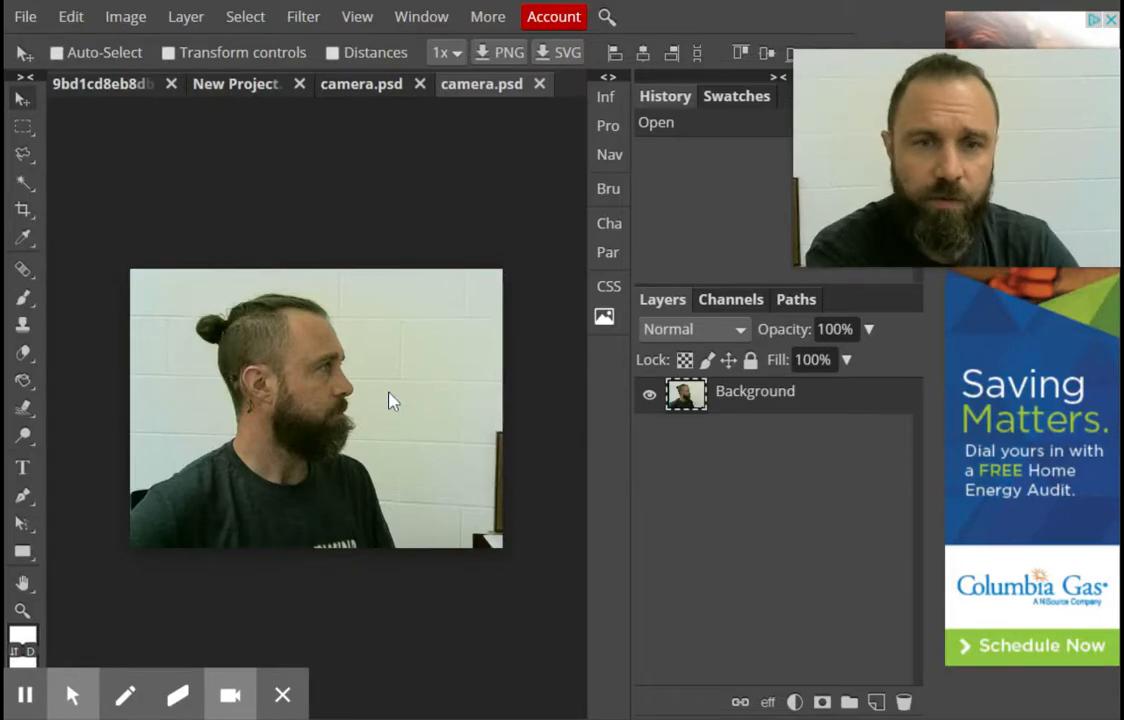
# Select the white wall behind the head with the Magic Wand and delete it from the photo
pyautogui.click(615, 164)
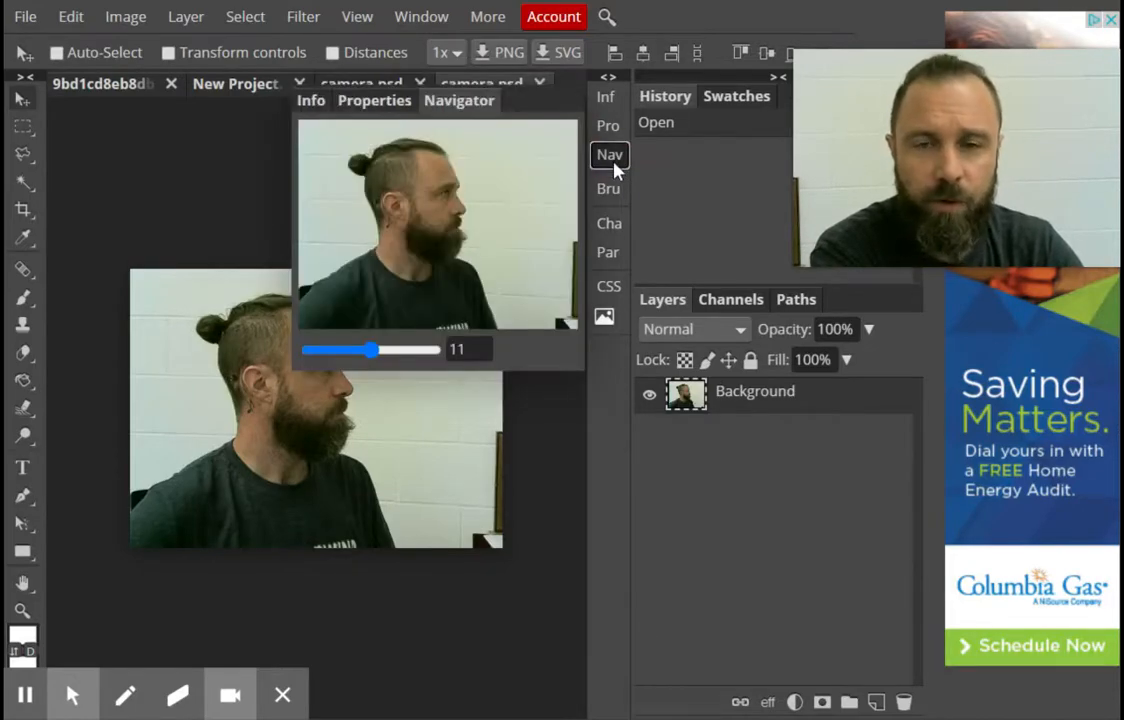
pyautogui.moveTo(381, 355)
pyautogui.mouseDown()
pyautogui.moveTo(394, 351)
pyautogui.moveTo(390, 362)
pyautogui.mouseUp()
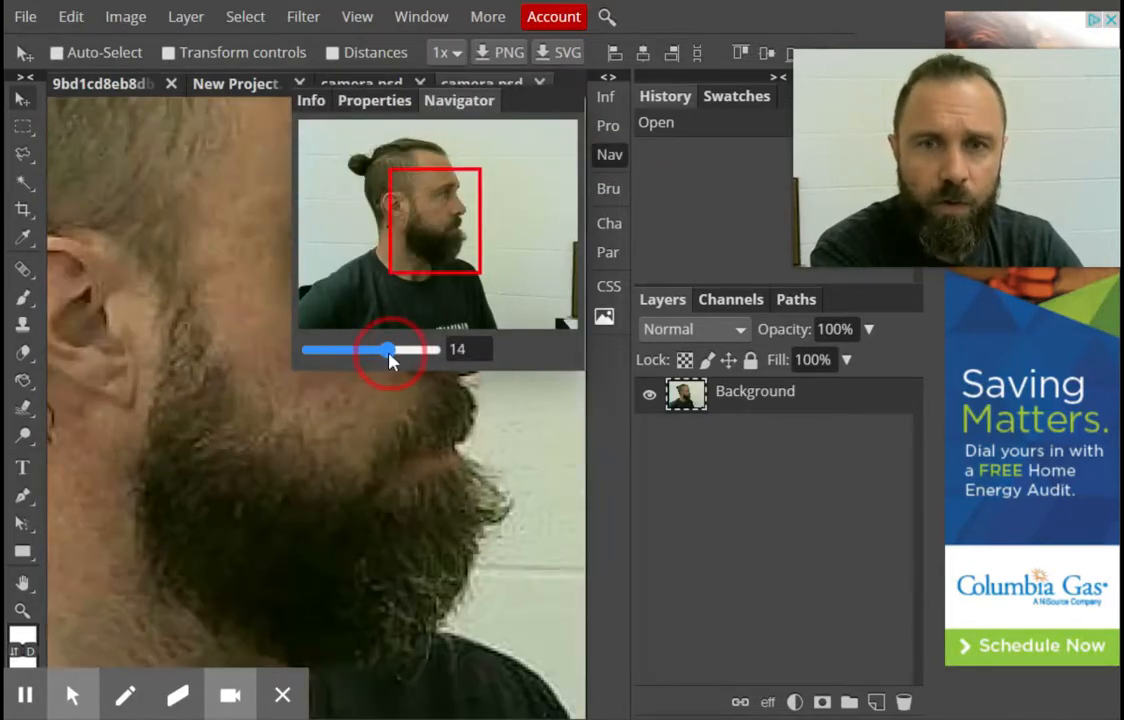
pyautogui.moveTo(435, 222); pyautogui.dragTo(362, 224)
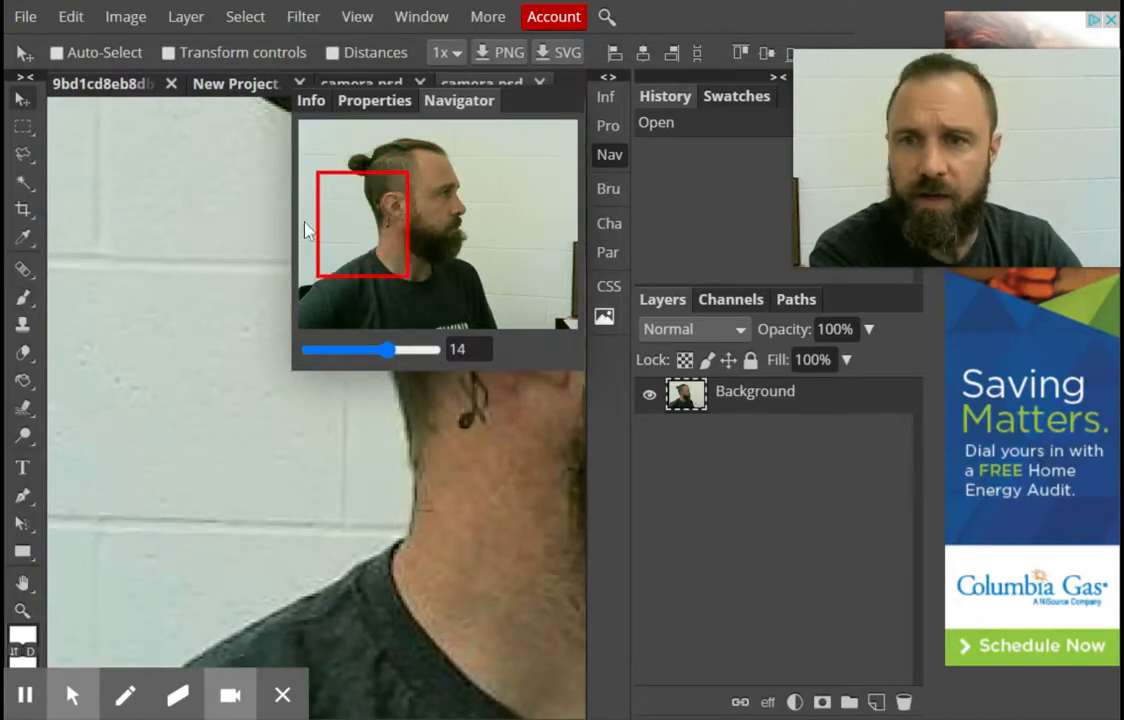
pyautogui.click(597, 160)
pyautogui.click(22, 183)
pyautogui.click(153, 320)
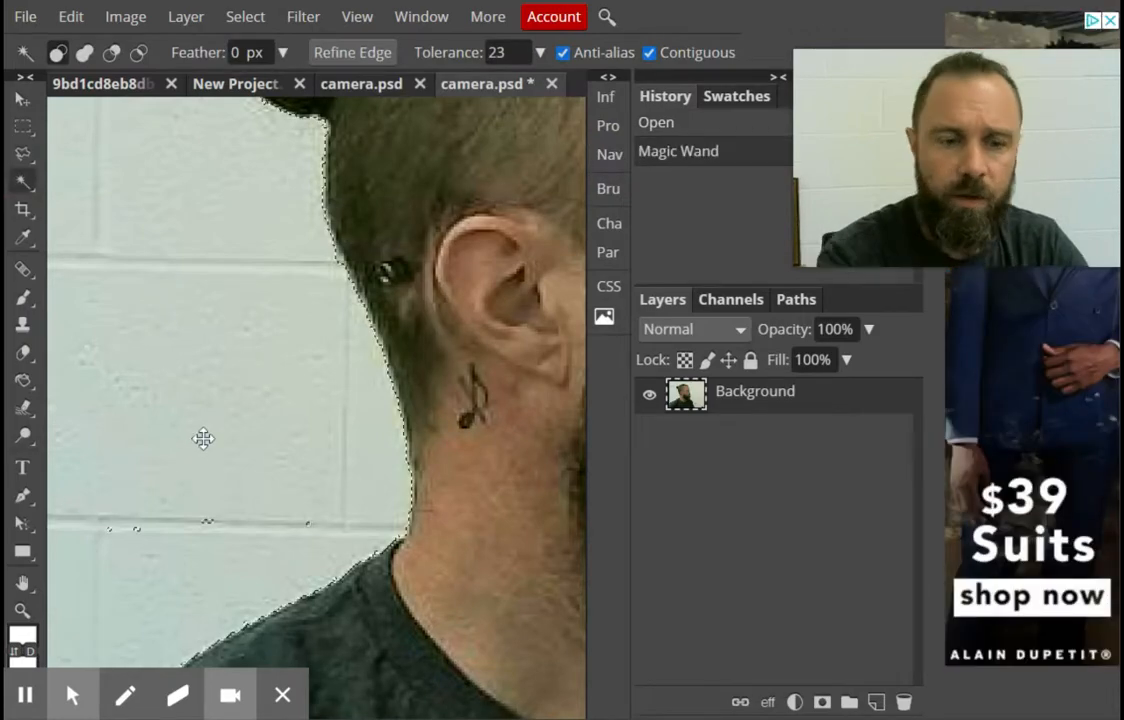
pyautogui.press('Delete')
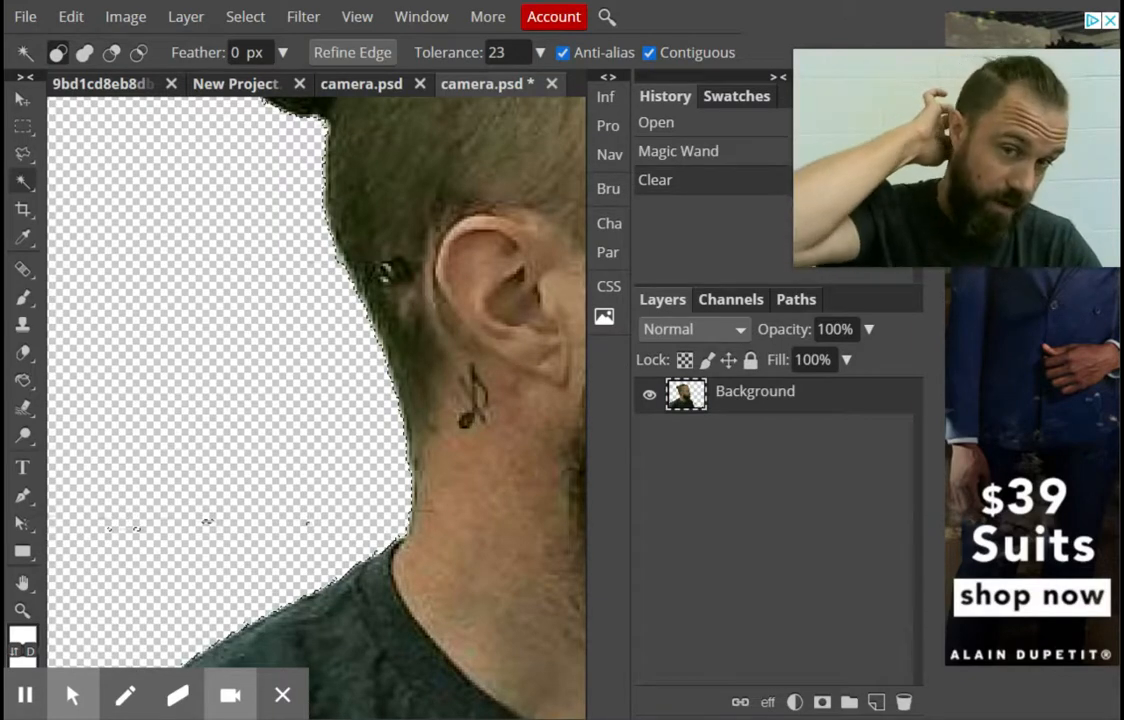
# Delete the leftover white wall patches between the hair bun and the top of the head using Magic Wand selections
pyautogui.click(614, 166)
pyautogui.moveTo(432, 243); pyautogui.dragTo(384, 173)
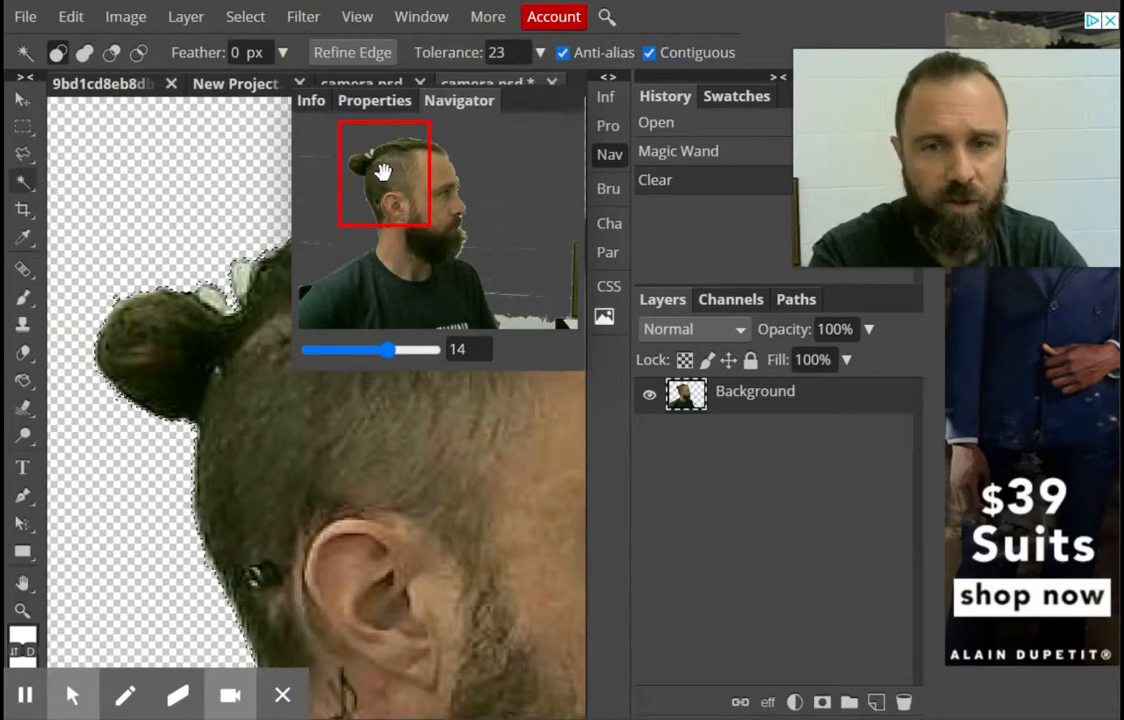
pyautogui.click(613, 155)
pyautogui.moveTo(23, 156); pyautogui.dragTo(85, 187)
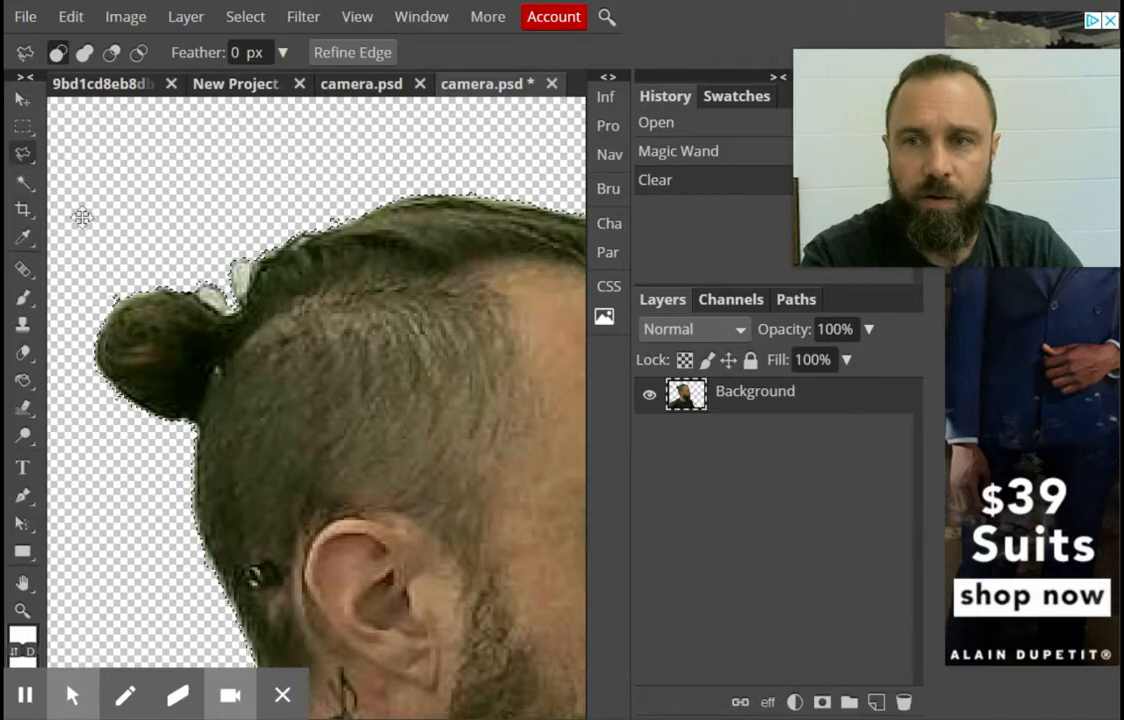
pyautogui.press('w')
pyautogui.click(213, 297)
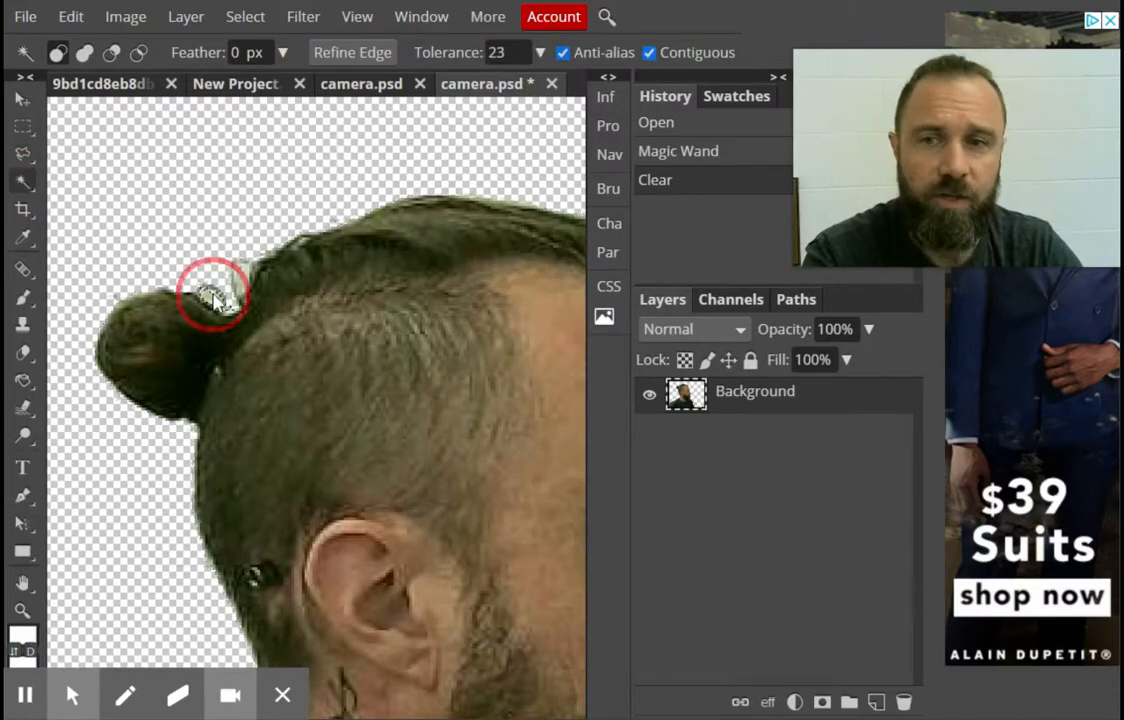
pyautogui.click(236, 262)
pyautogui.press('Delete')
pyautogui.click(233, 276)
pyautogui.press('Delete')
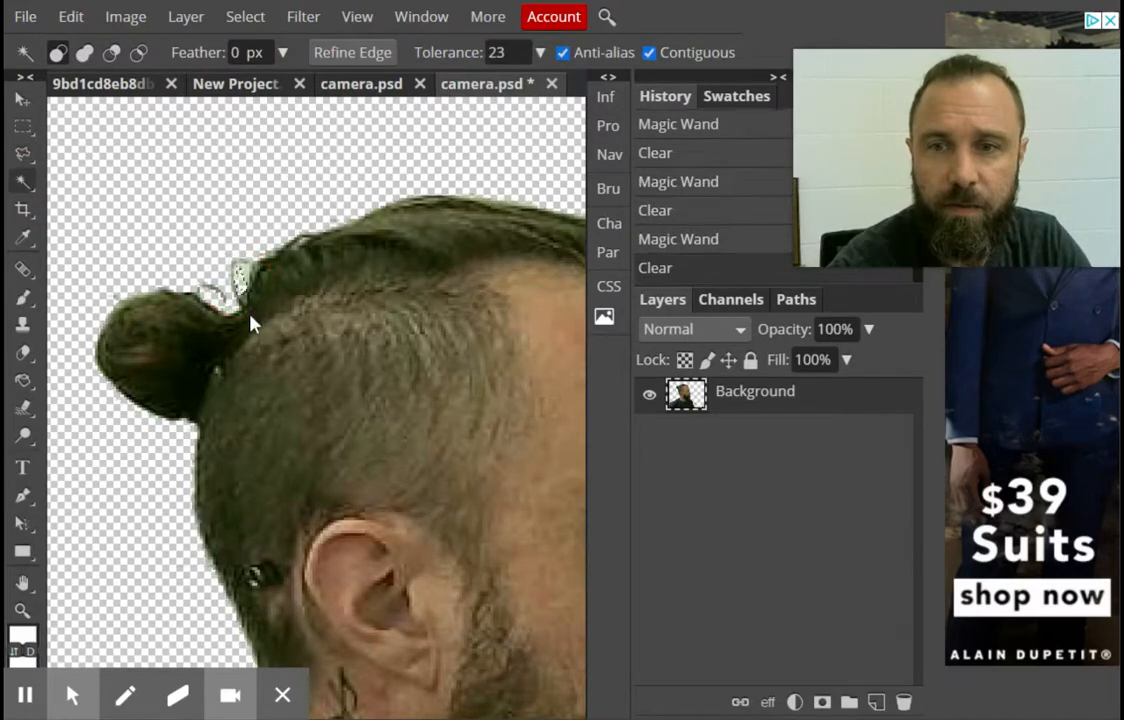
pyautogui.click(245, 276)
pyautogui.press('Delete')
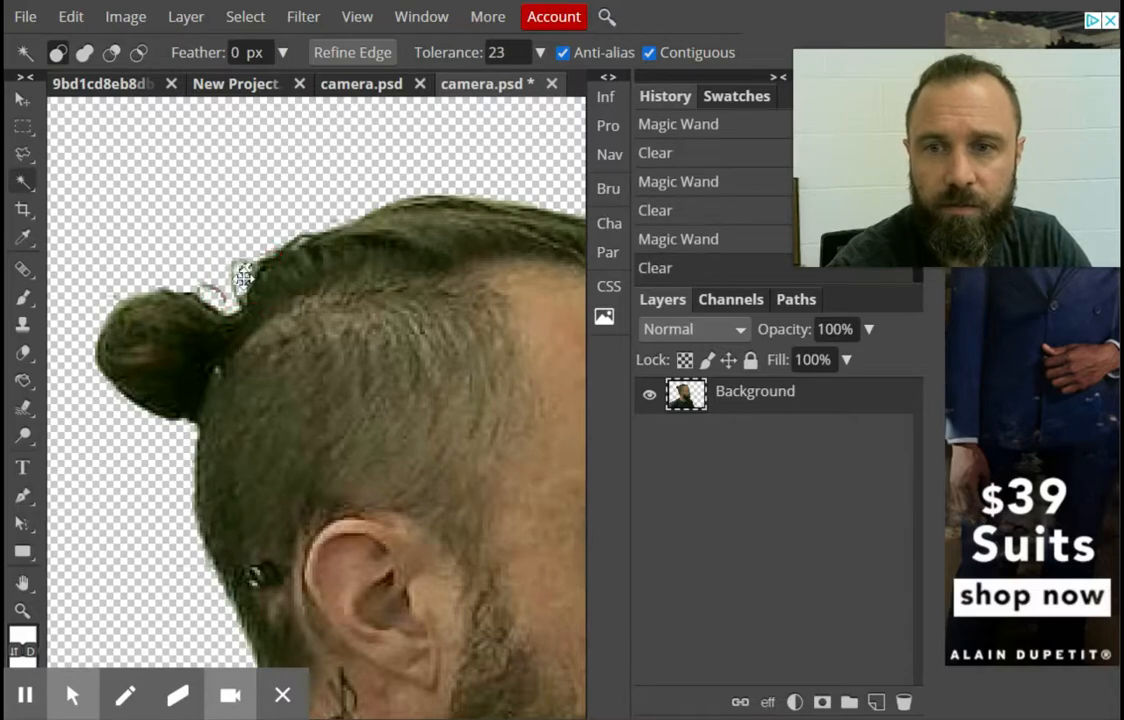
# Try to select the leftover fringe around the hair bun with the Magic Wand
pyautogui.click(124, 304)
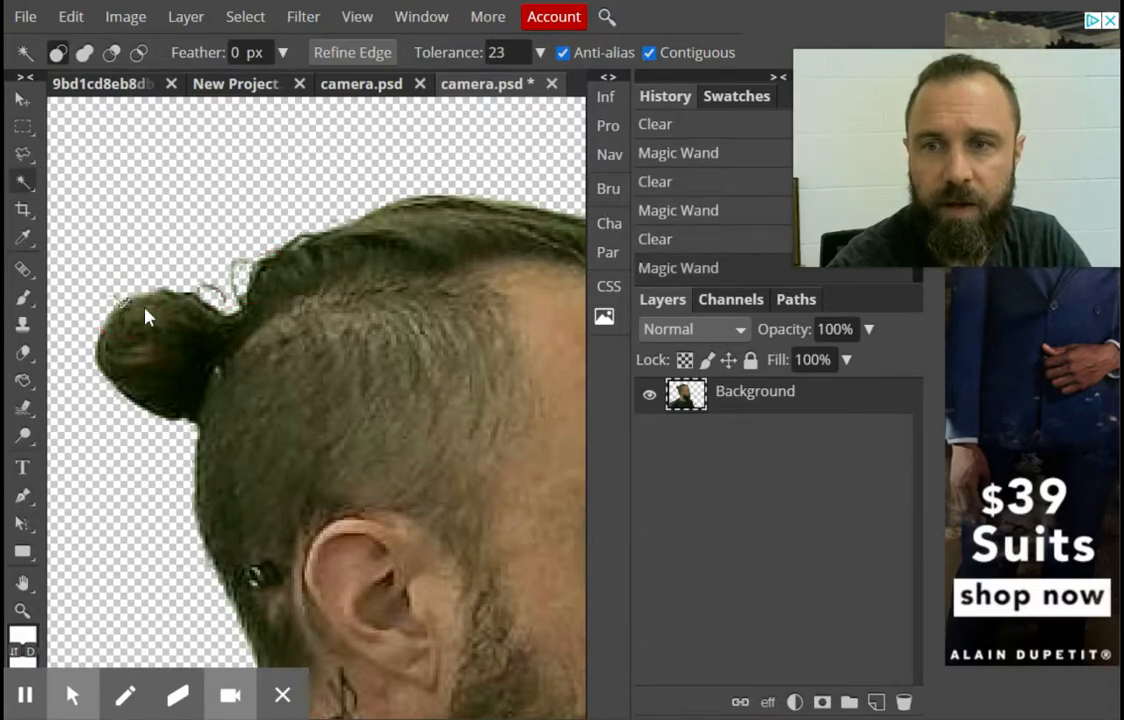
pyautogui.click(148, 291)
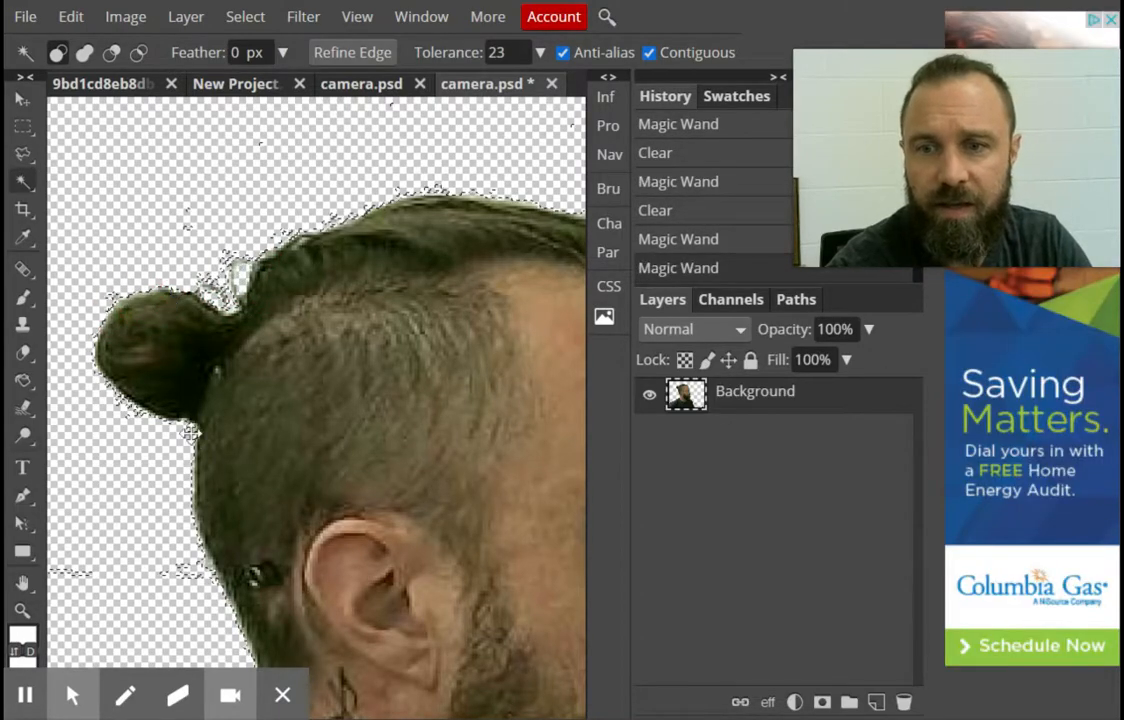
pyautogui.click(622, 165)
pyautogui.moveTo(409, 201); pyautogui.dragTo(485, 199)
pyautogui.click(221, 299)
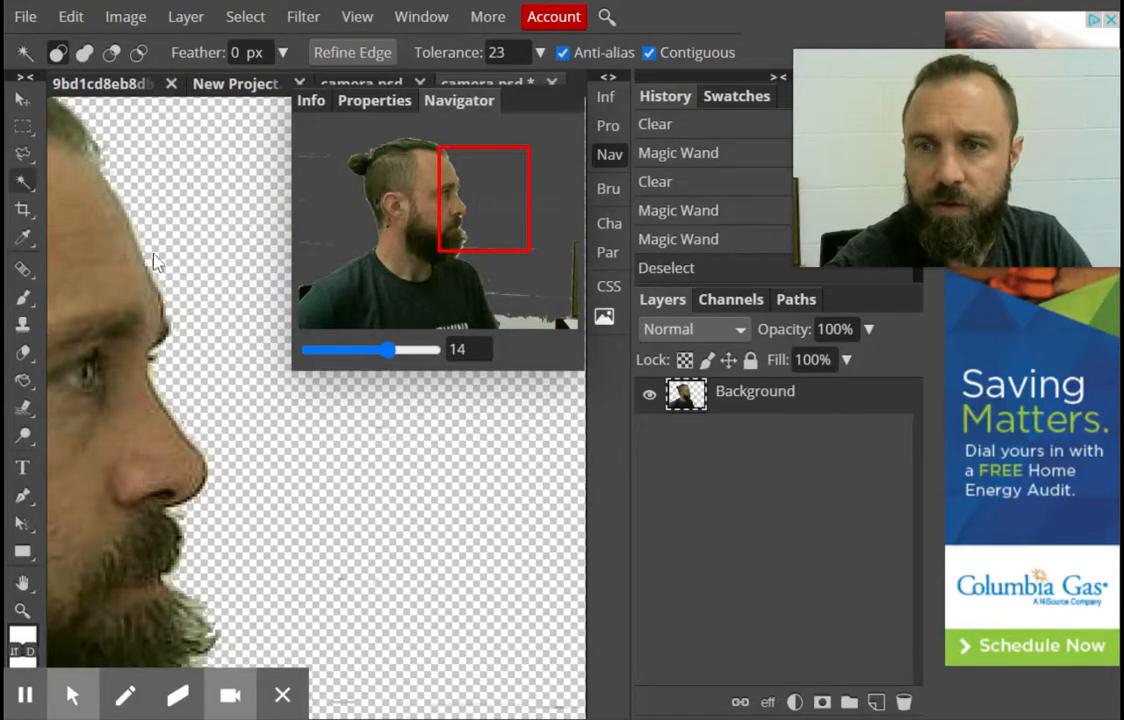
# Select the dark shirt area on the shoulder below the neck with the Magic Wand and delete it
pyautogui.moveTo(464, 218); pyautogui.dragTo(394, 246)
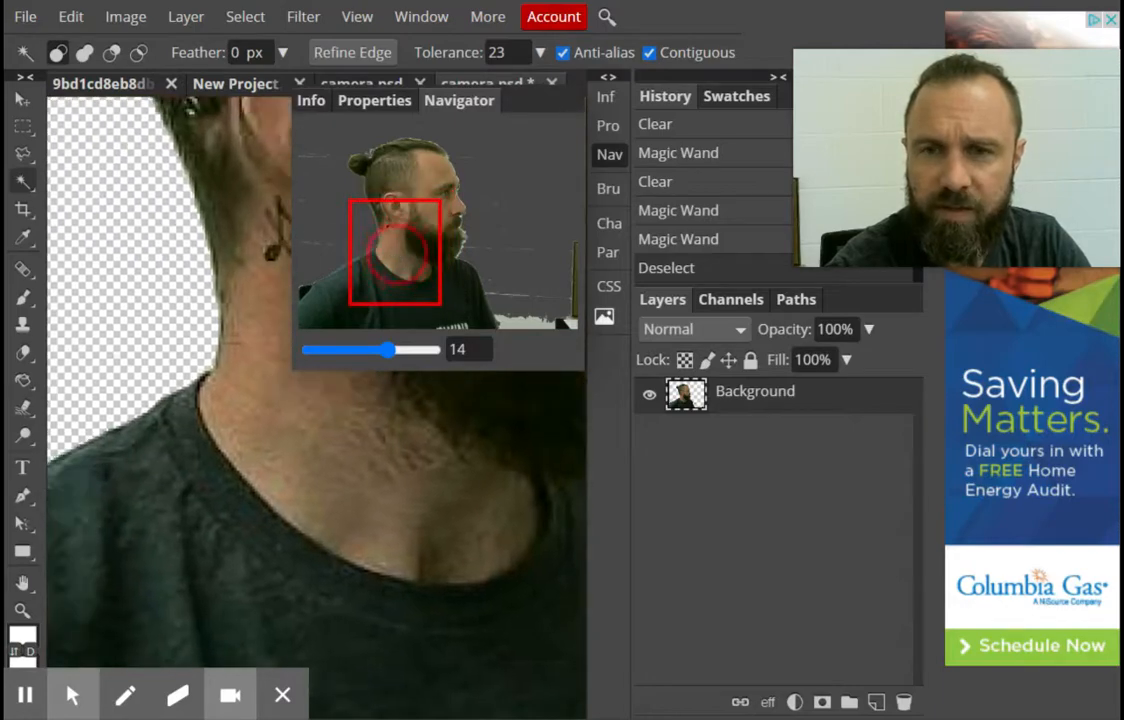
pyautogui.click(150, 535)
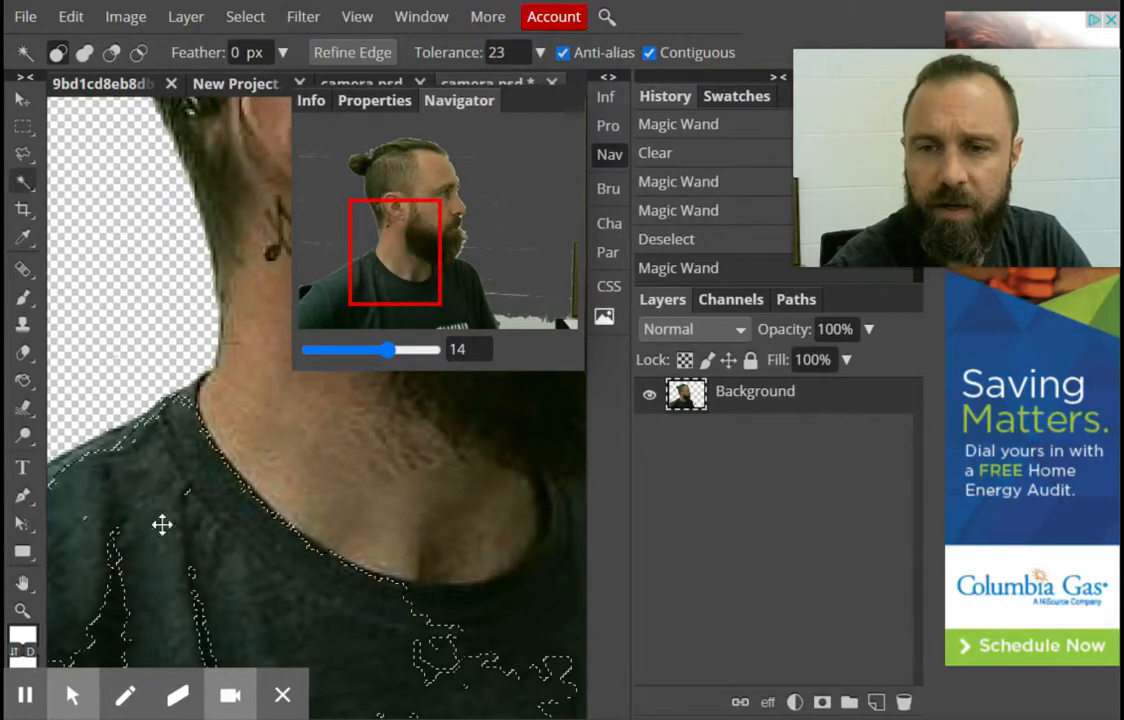
pyautogui.press('Delete')
# Try to select the remaining shirt below the beard with the Magic Wand
pyautogui.moveTo(411, 278); pyautogui.dragTo(481, 287)
pyautogui.click(233, 449)
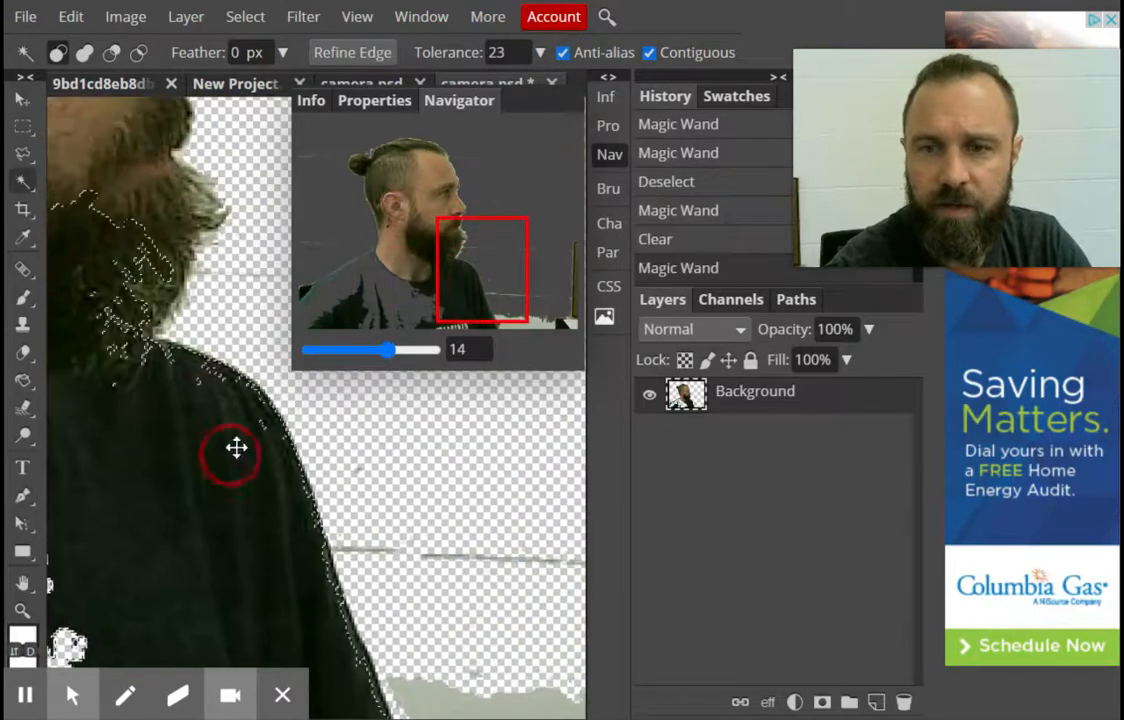
pyautogui.moveTo(469, 243); pyautogui.dragTo(461, 255)
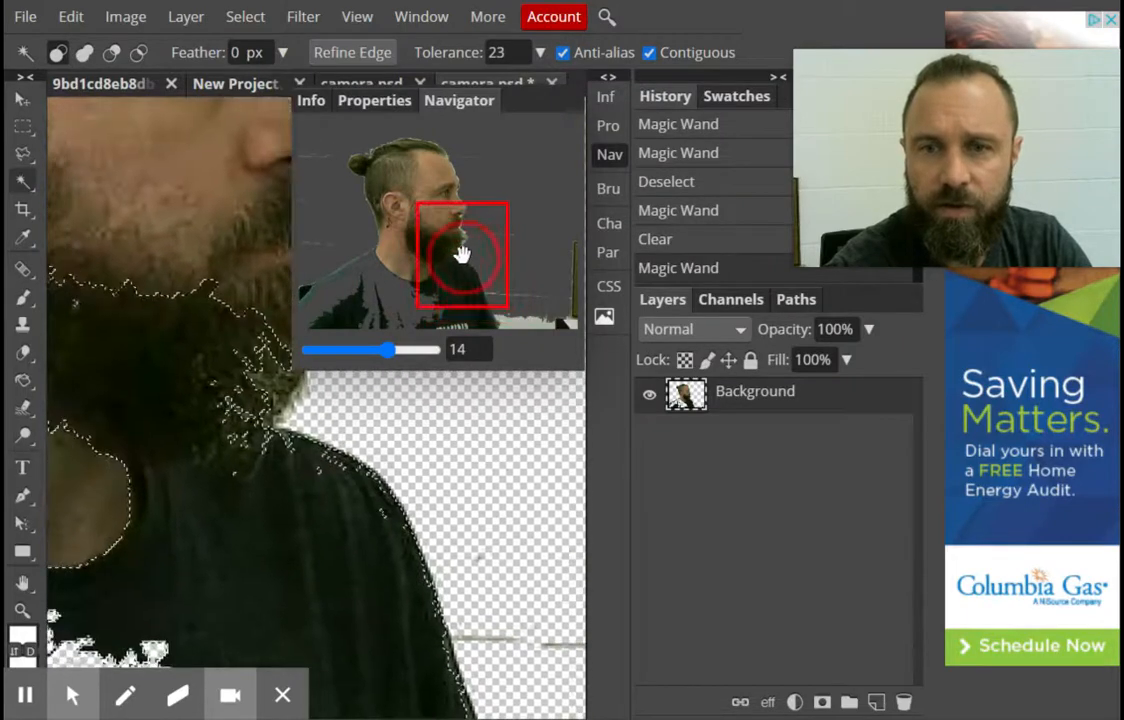
pyautogui.hotkey('ctrl', 'd')
pyautogui.click(336, 519)
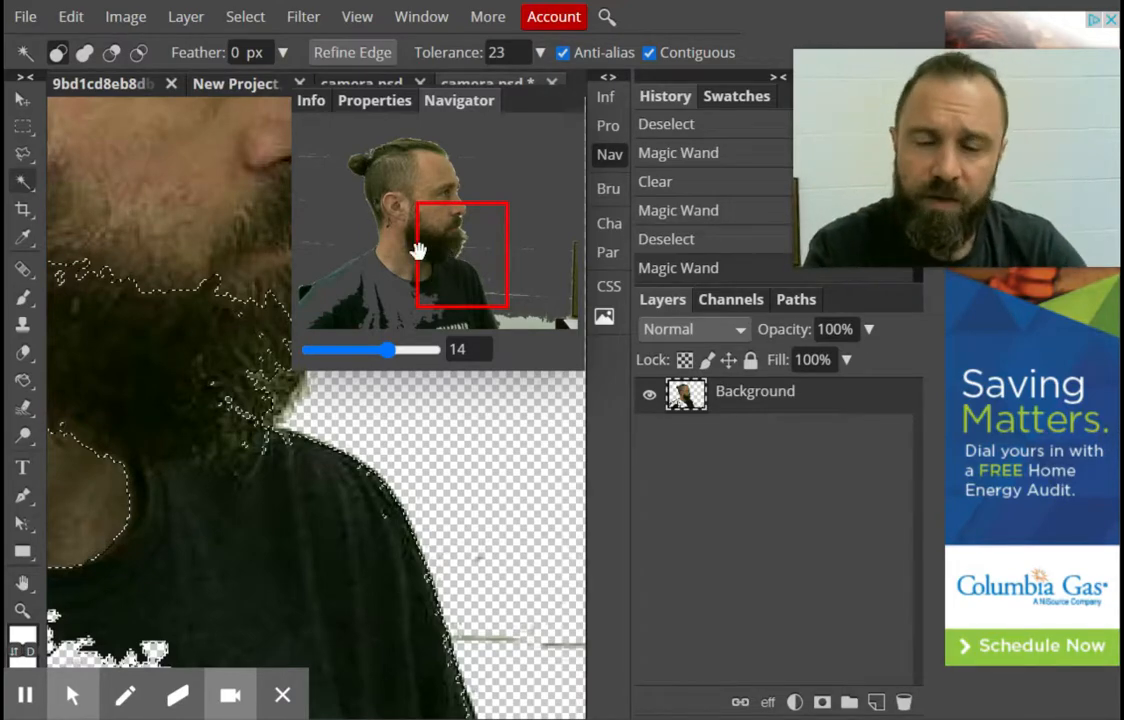
pyautogui.moveTo(389, 356); pyautogui.dragTo(384, 351)
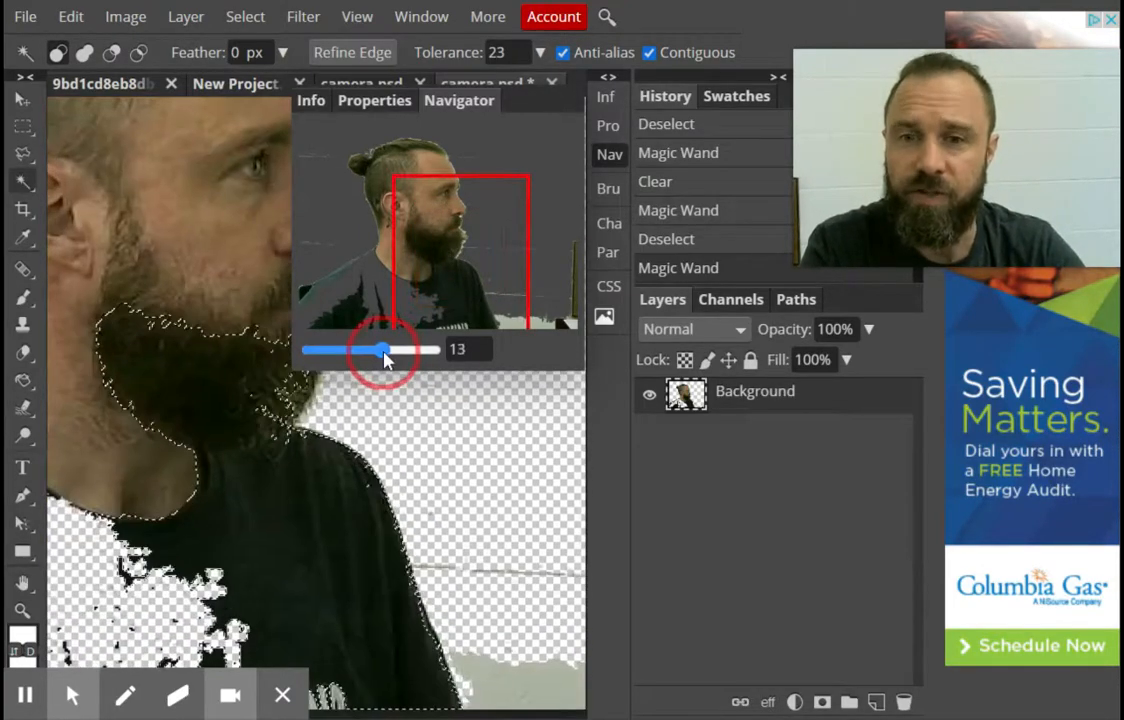
pyautogui.click(469, 452)
pyautogui.click(474, 261)
pyautogui.click(494, 449)
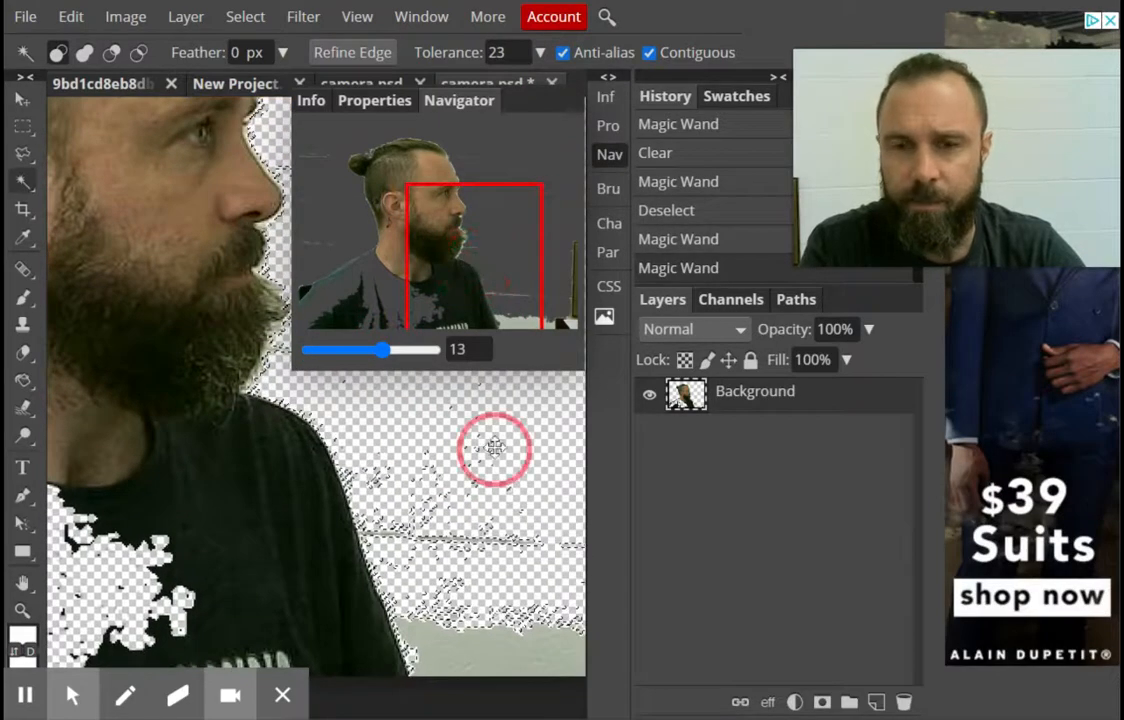
pyautogui.click(609, 156)
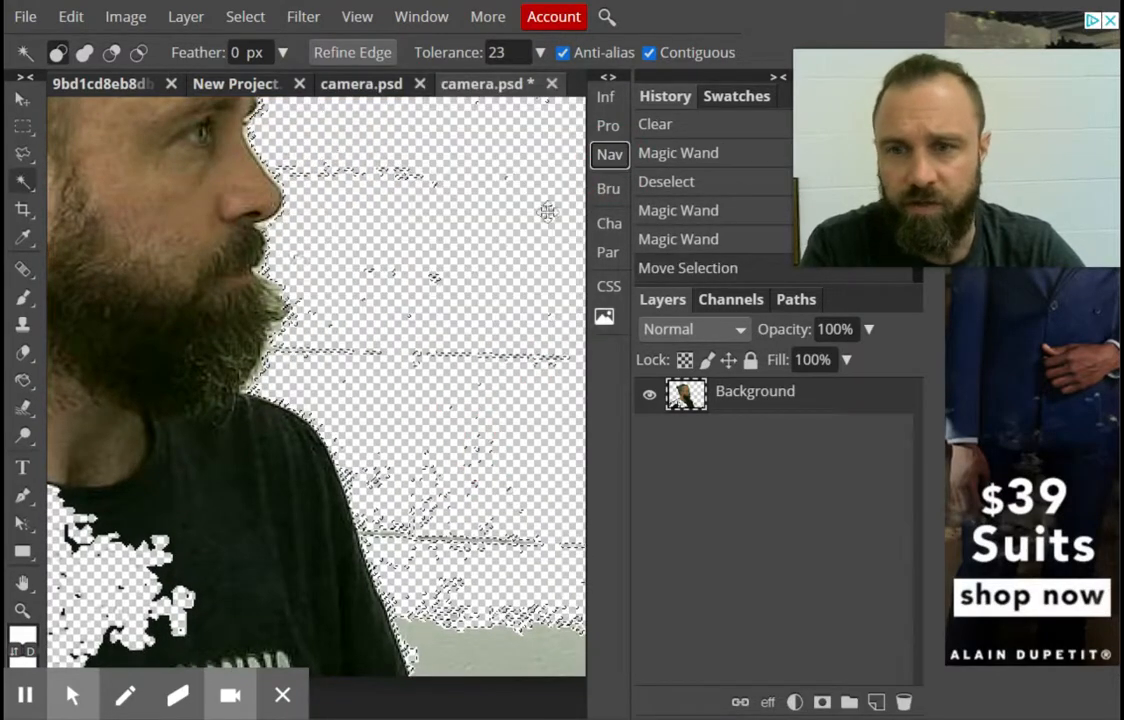
# Outline the shirt below the beard and along the neck with the Polygonal Lasso, delete it and deselect
pyautogui.rightClick(23, 158)
pyautogui.click(76, 188)
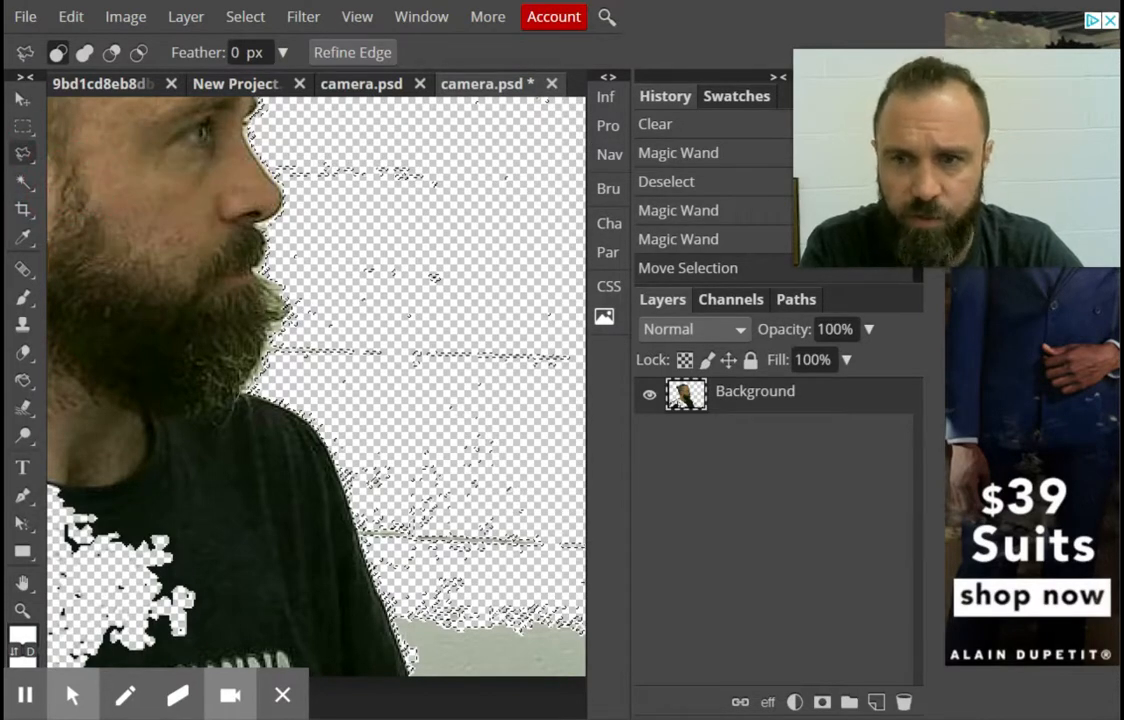
pyautogui.click(218, 424)
pyautogui.click(197, 426)
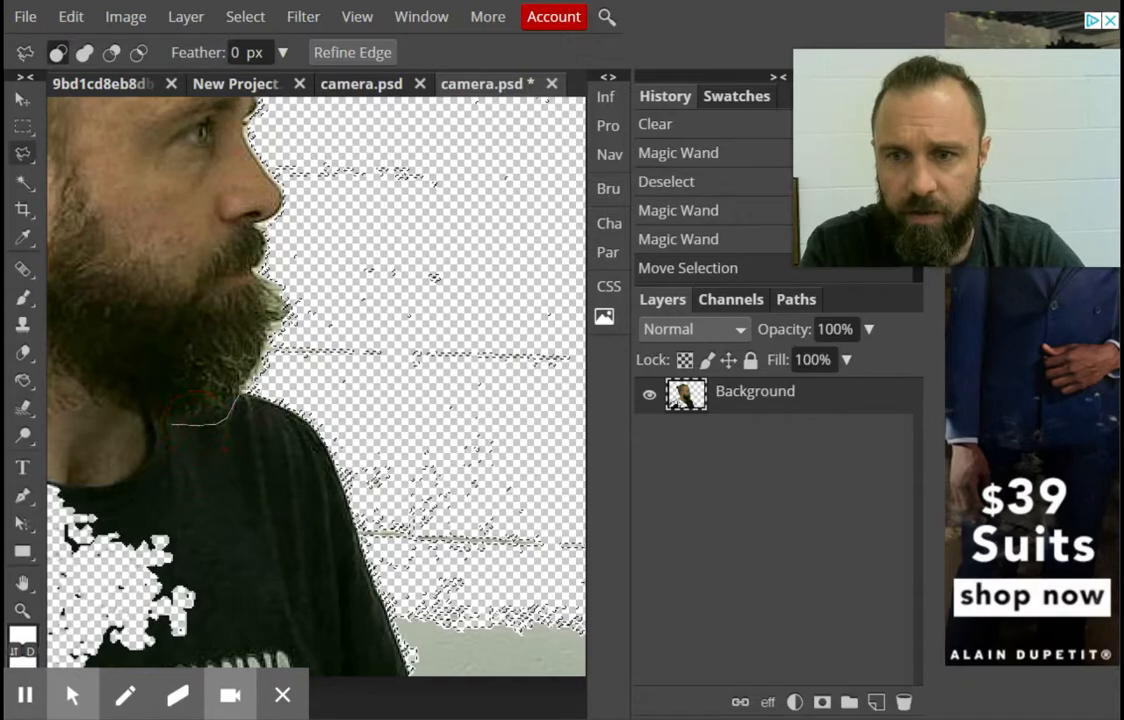
pyautogui.click(151, 423)
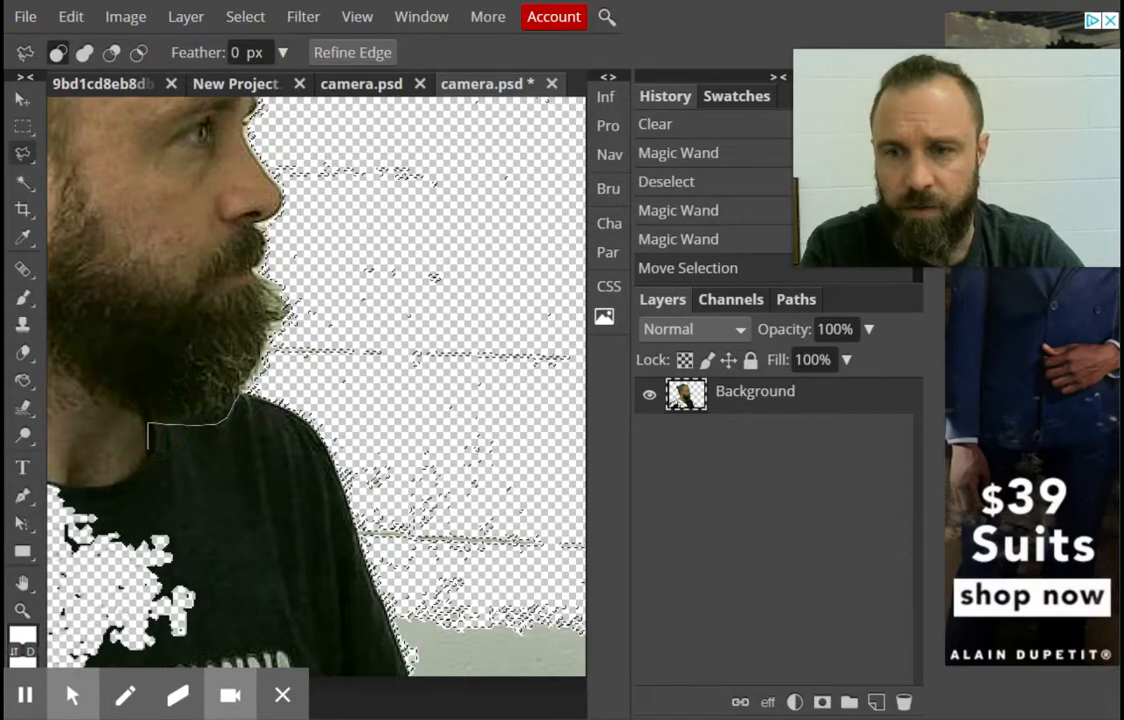
pyautogui.click(147, 461)
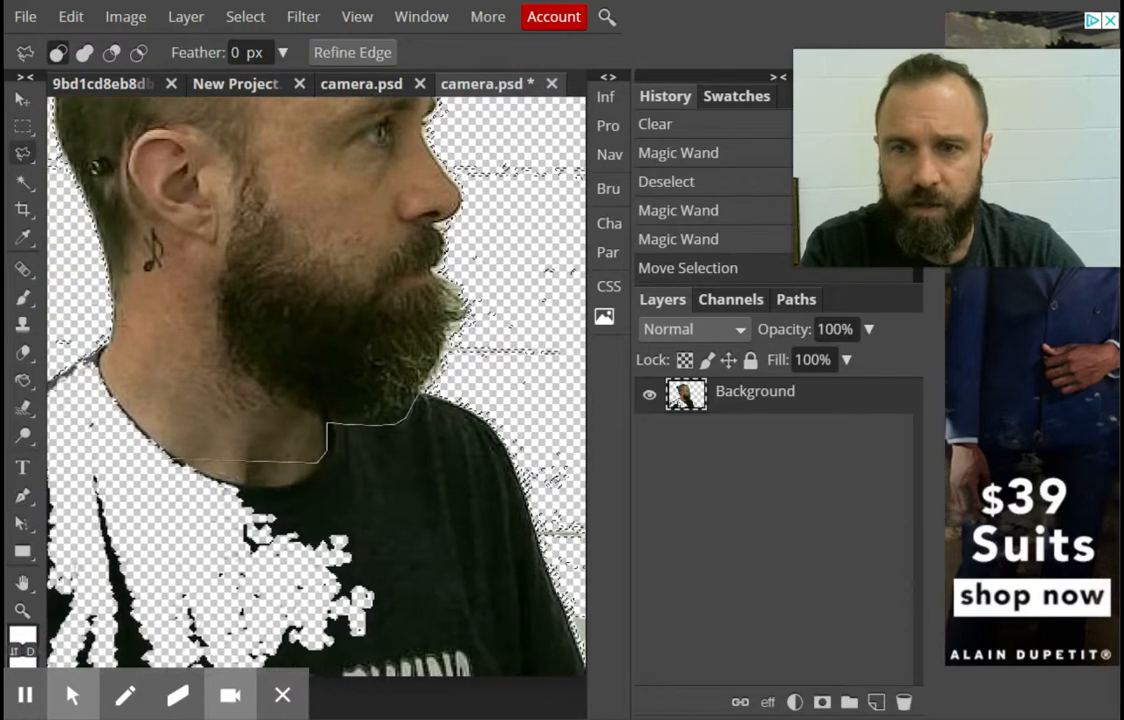
pyautogui.click(200, 459)
pyautogui.click(158, 440)
pyautogui.click(132, 395)
pyautogui.click(101, 333)
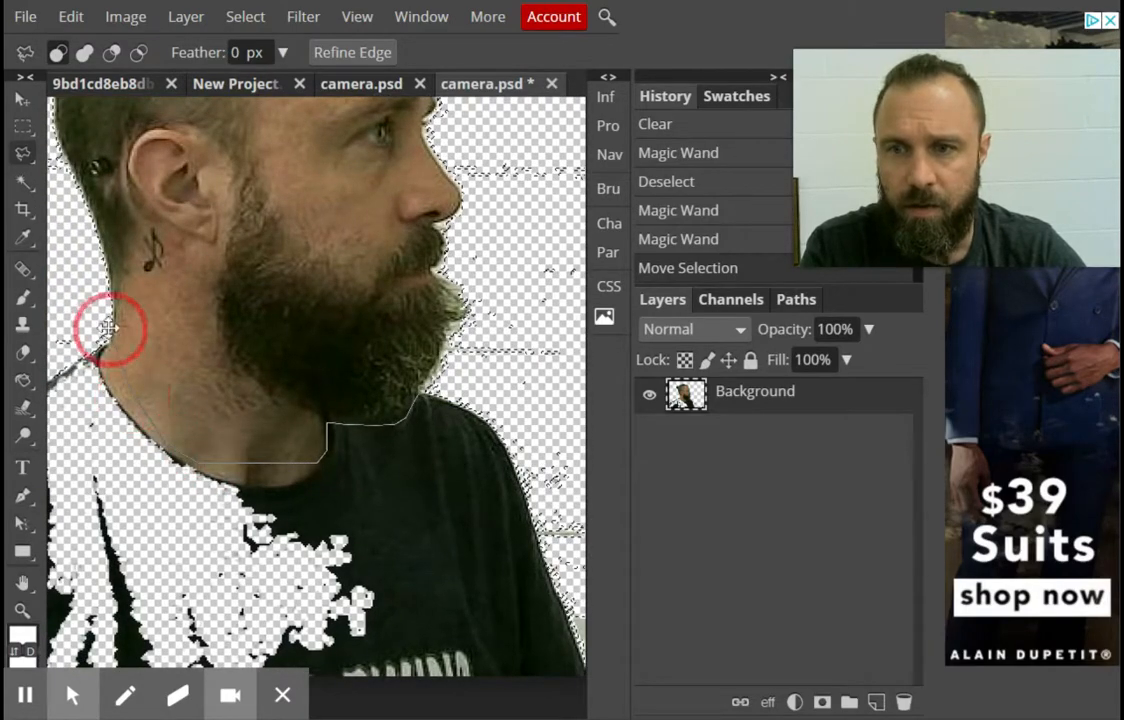
pyautogui.click(79, 331)
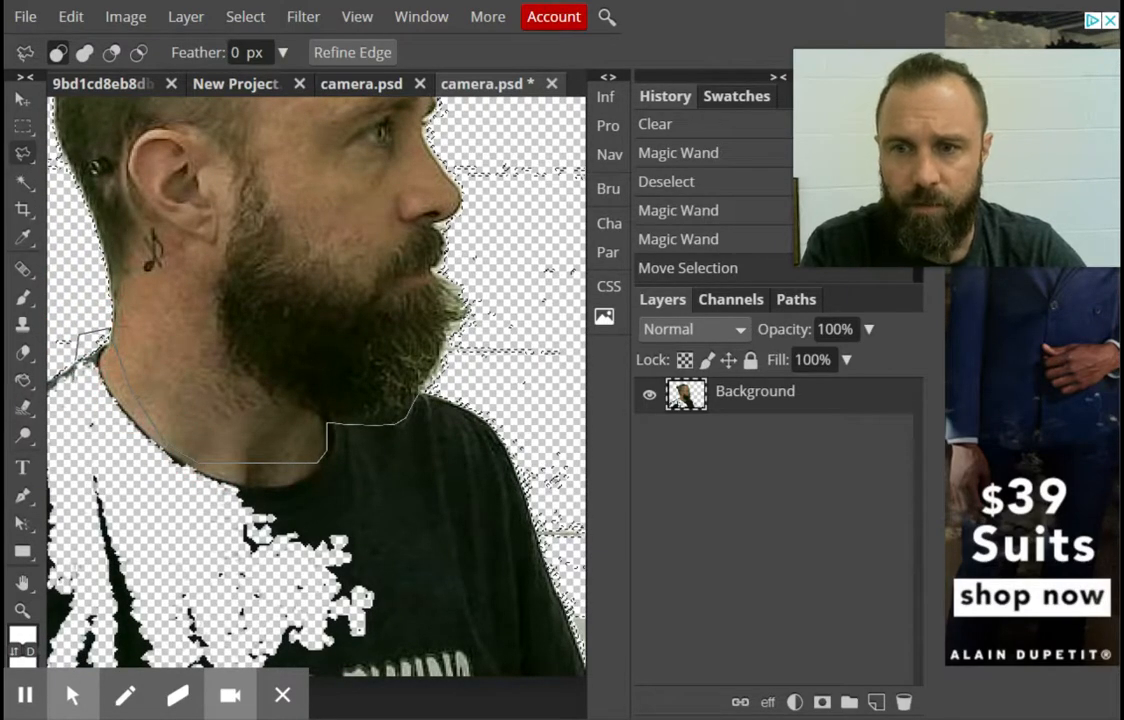
pyautogui.click(90, 625)
pyautogui.click(495, 626)
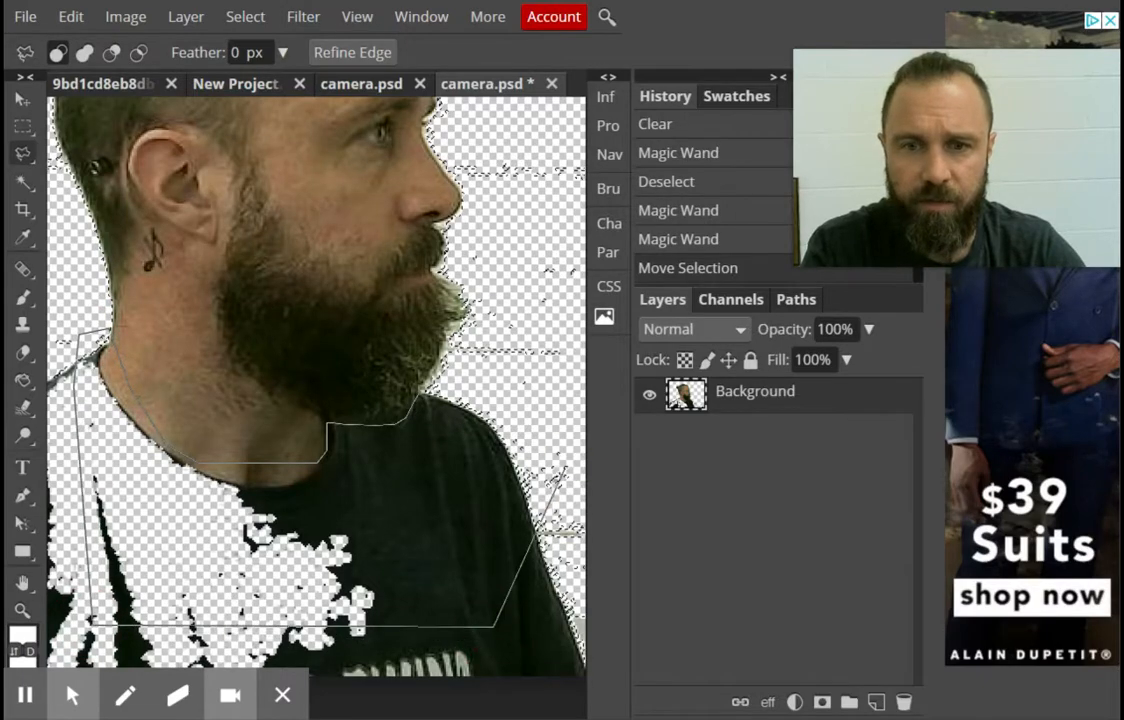
pyautogui.click(564, 469)
pyautogui.doubleClick(564, 412)
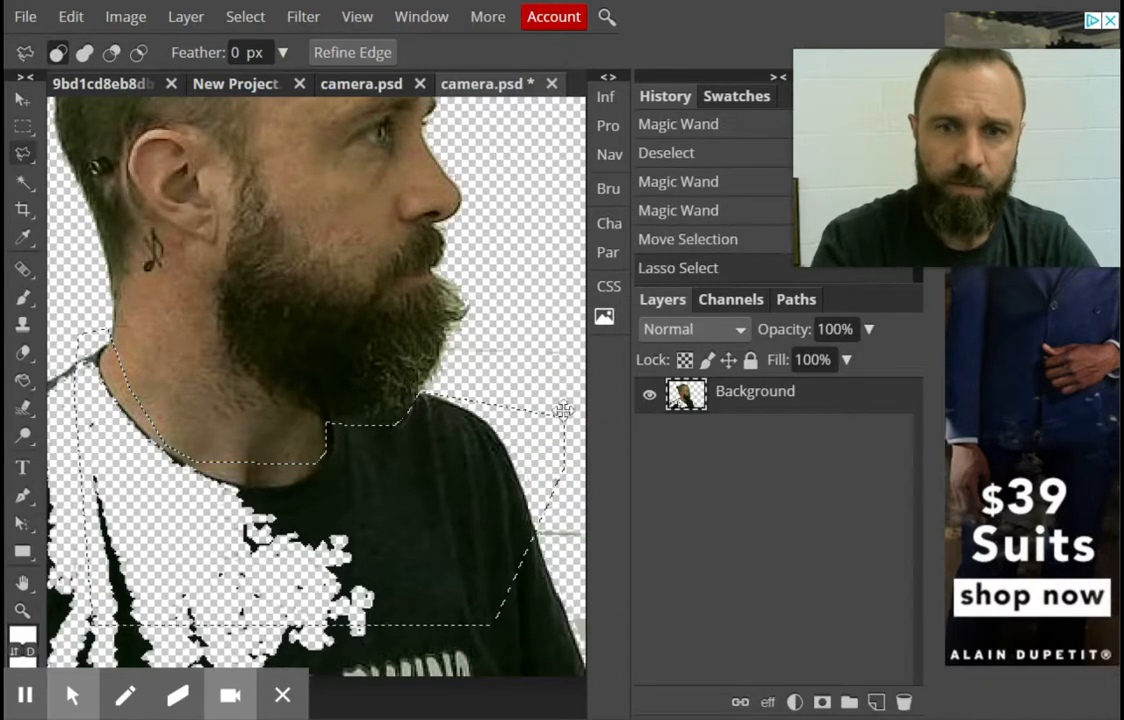
pyautogui.press('Delete')
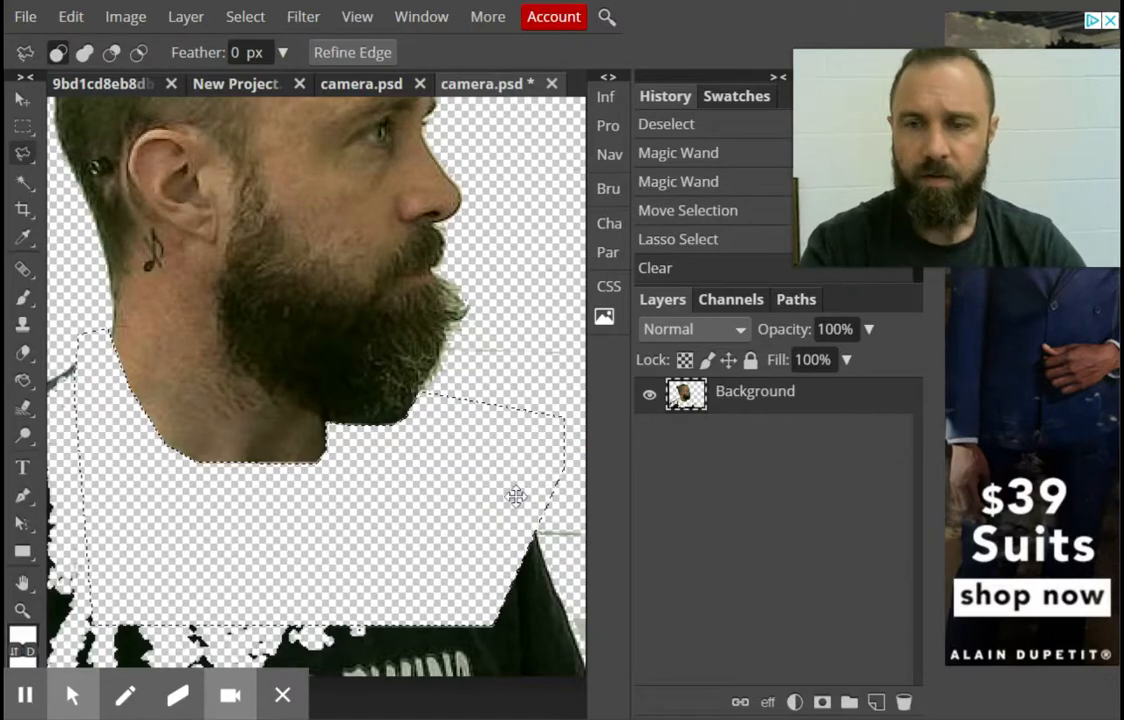
pyautogui.hotkey('ctrl', 'd')
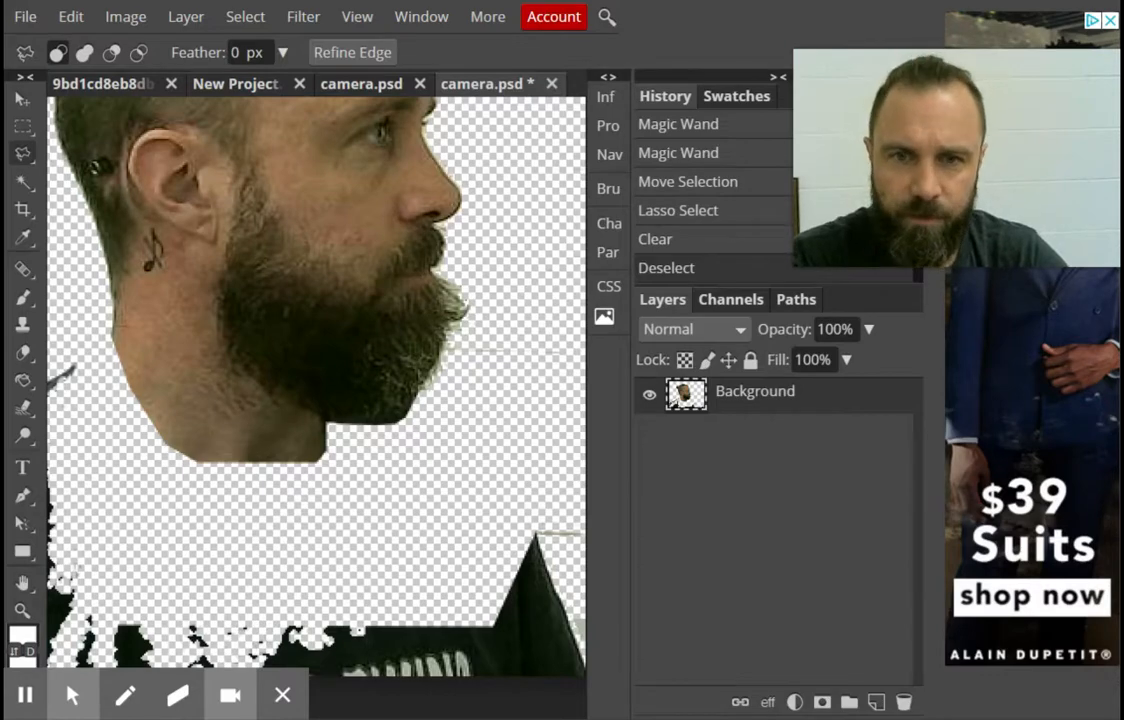
# Move the head cutout slightly upward on the canvas
pyautogui.click(609, 163)
pyautogui.moveTo(487, 301); pyautogui.dragTo(431, 296)
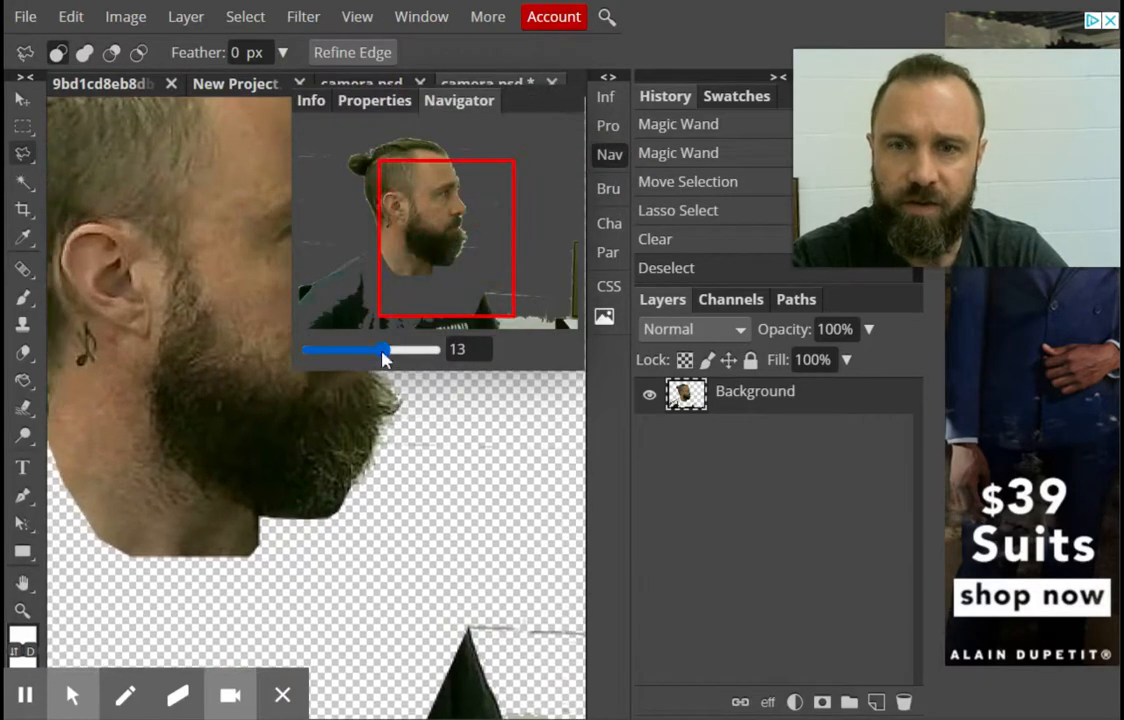
pyautogui.moveTo(383, 358); pyautogui.dragTo(366, 350)
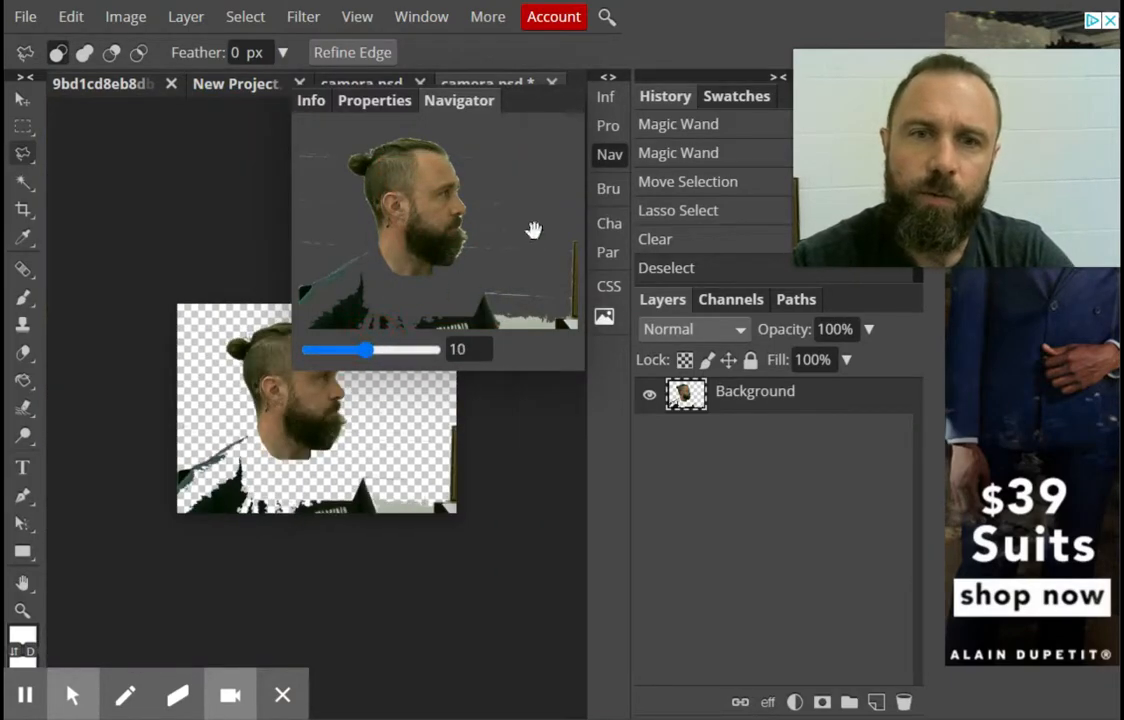
pyautogui.click(614, 156)
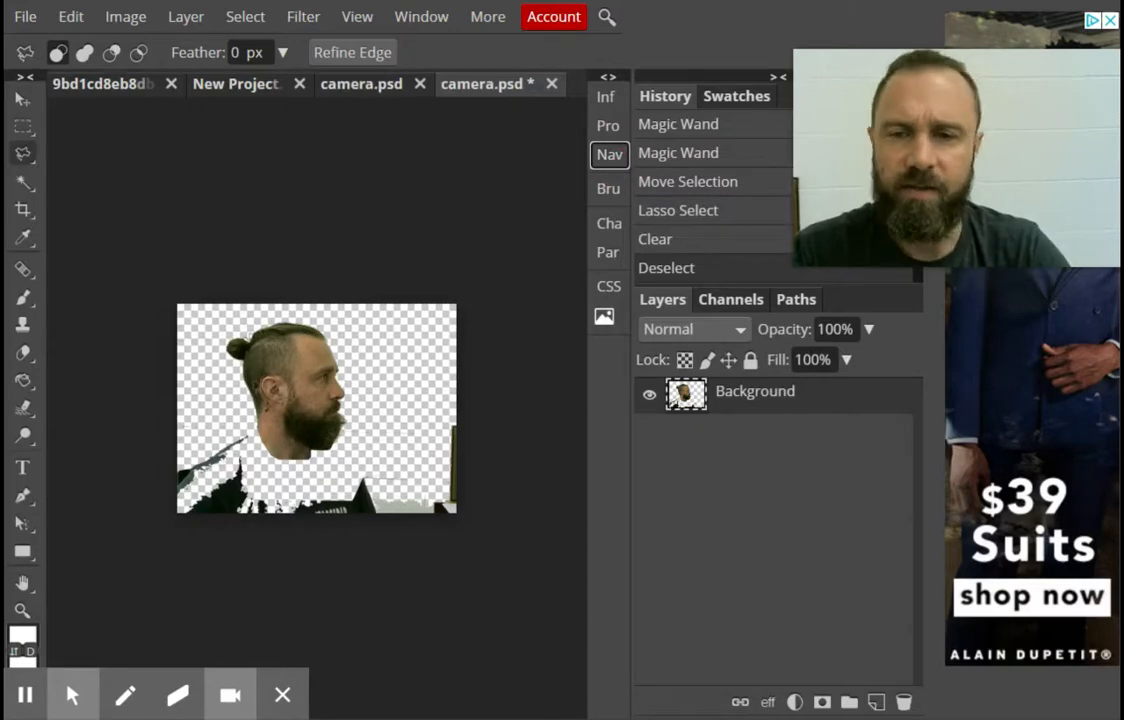
pyautogui.click(18, 99)
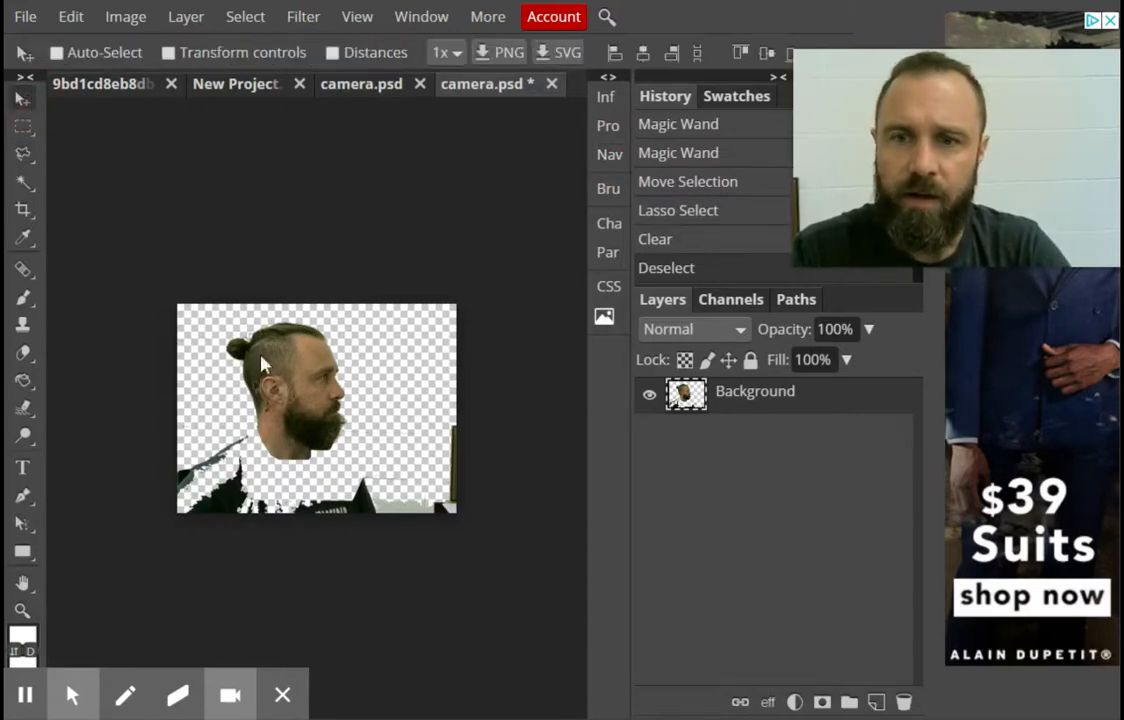
pyautogui.moveTo(288, 386)
pyautogui.mouseDown()
pyautogui.moveTo(346, 379)
pyautogui.moveTo(311, 404)
pyautogui.moveTo(300, 393)
pyautogui.moveTo(321, 389)
pyautogui.moveTo(286, 356)
pyautogui.moveTo(285, 377)
pyautogui.mouseUp()
# Delete the leftover shirt and wall scraps around the head using rectangular selections, and move the head down toward the canvas centre
pyautogui.click(22, 126)
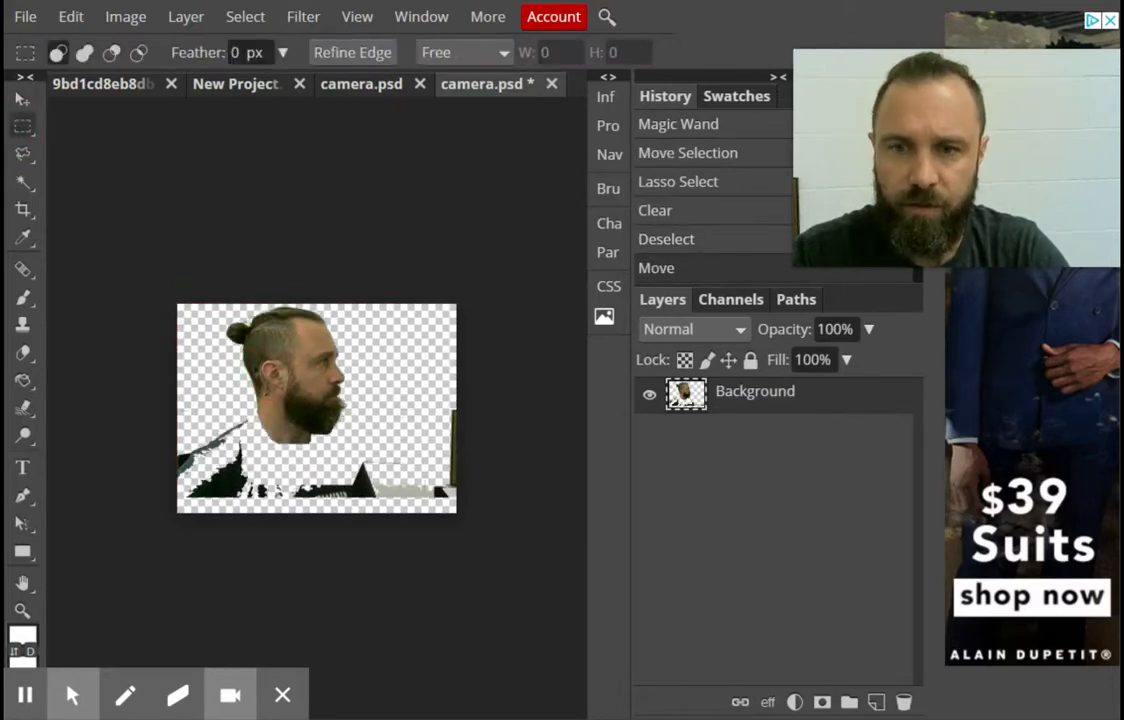
pyautogui.moveTo(165, 440); pyautogui.dragTo(519, 585)
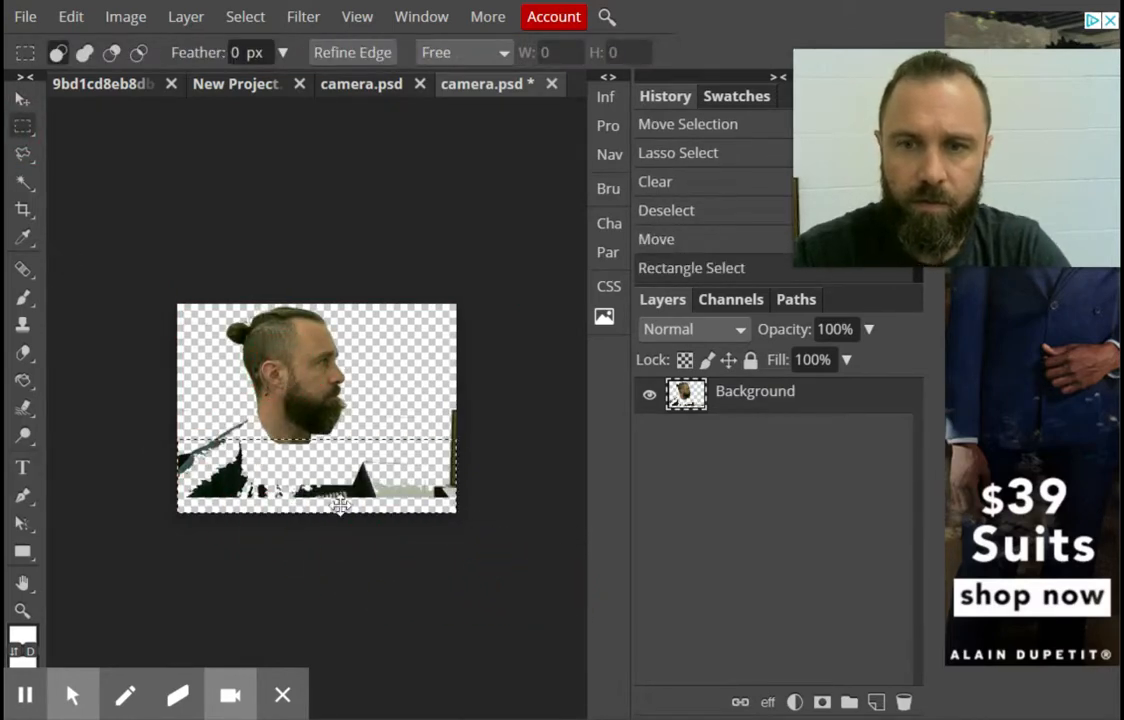
pyautogui.press('Delete')
pyautogui.moveTo(388, 341); pyautogui.dragTo(500, 557)
pyautogui.press('Delete')
pyautogui.moveTo(193, 402); pyautogui.dragTo(238, 482)
pyautogui.moveTo(226, 434); pyautogui.dragTo(243, 440)
pyautogui.press('Delete')
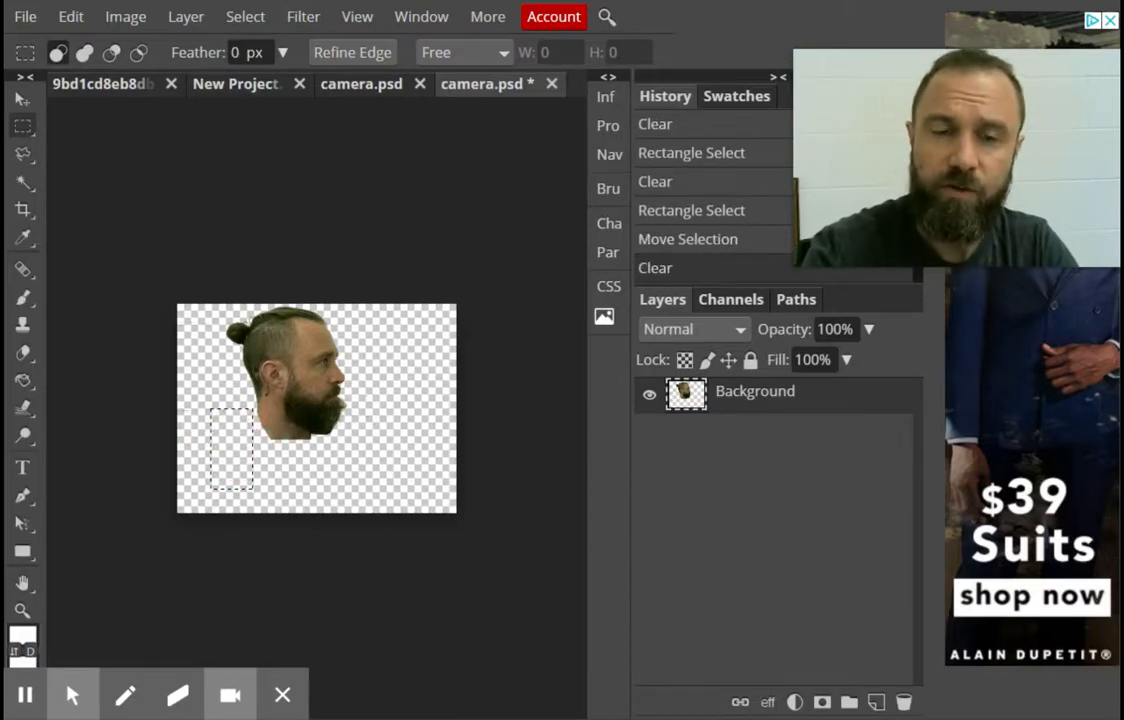
pyautogui.hotkey('ctrl', 'd')
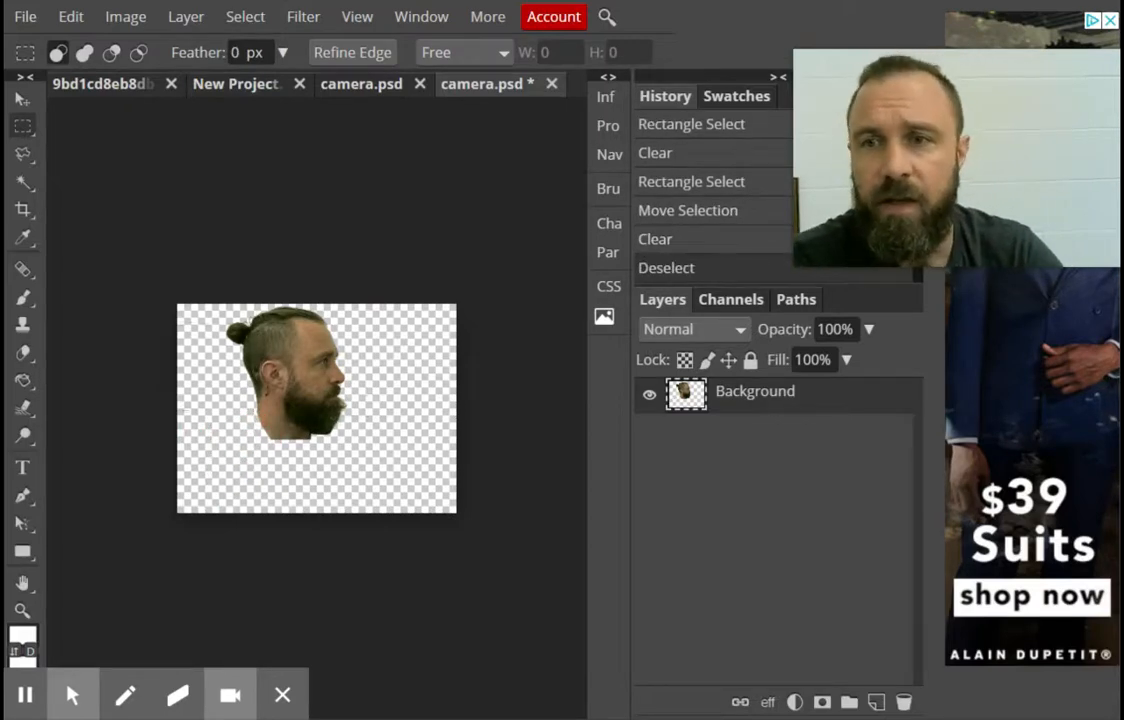
pyautogui.press('v')
pyautogui.moveTo(293, 396); pyautogui.dragTo(338, 422)
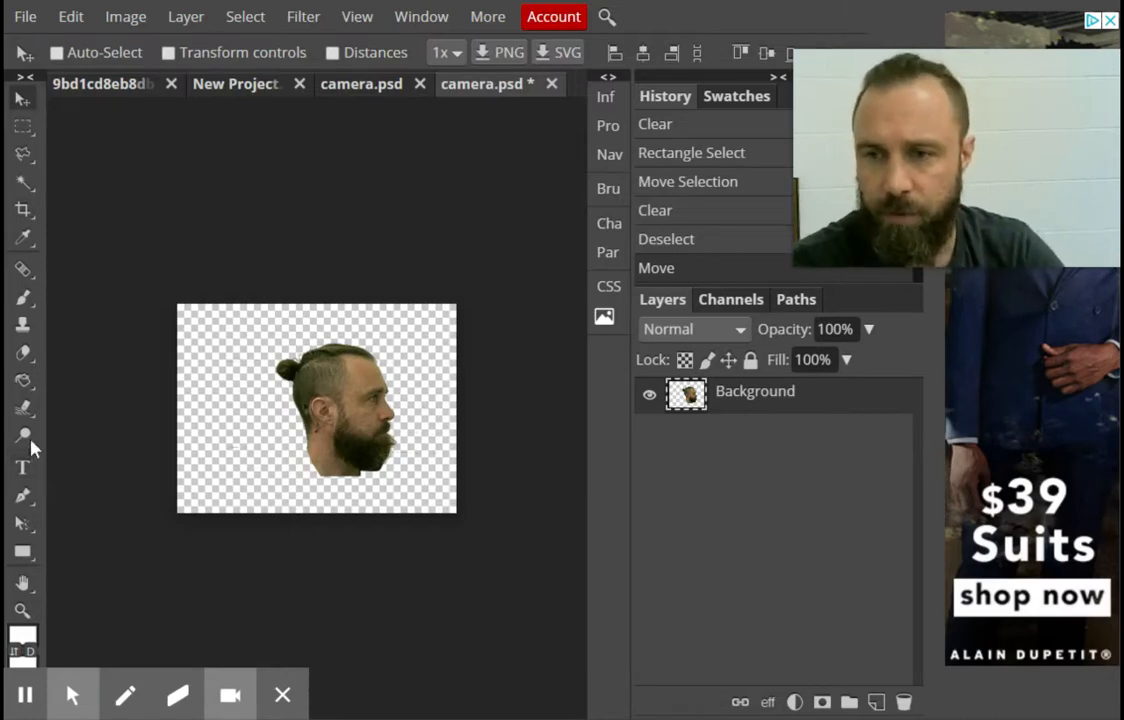
# Clear the font search and browse the fonts available for the Type tool
pyautogui.click(23, 472)
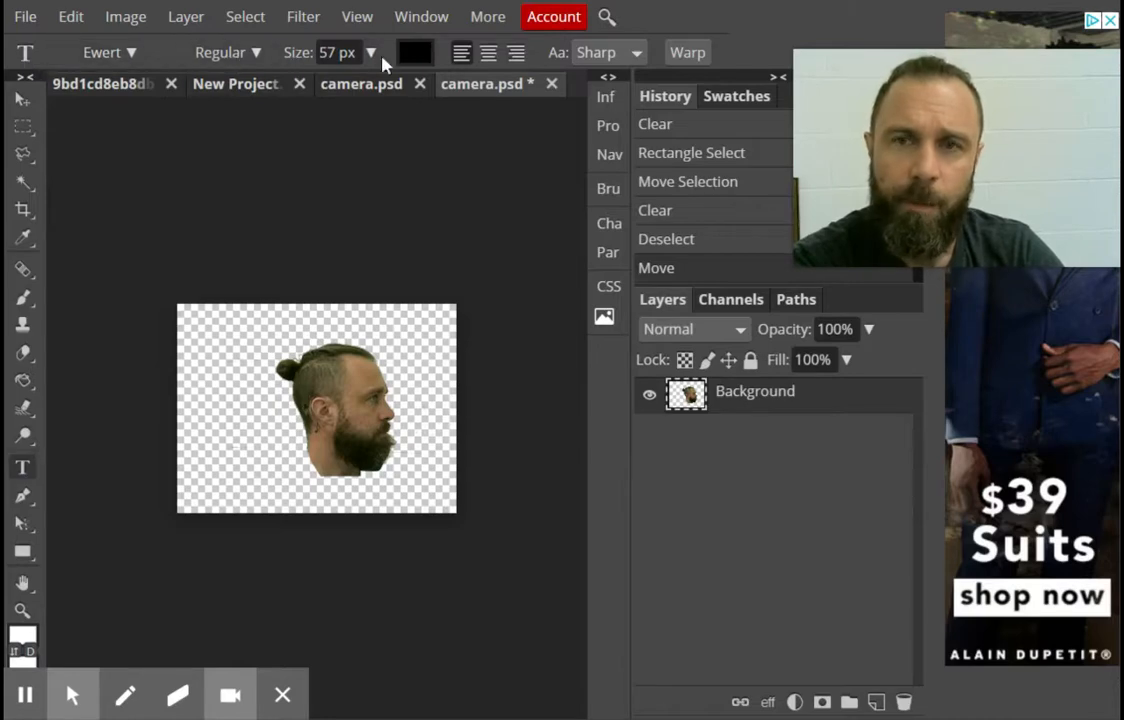
pyautogui.click(236, 44)
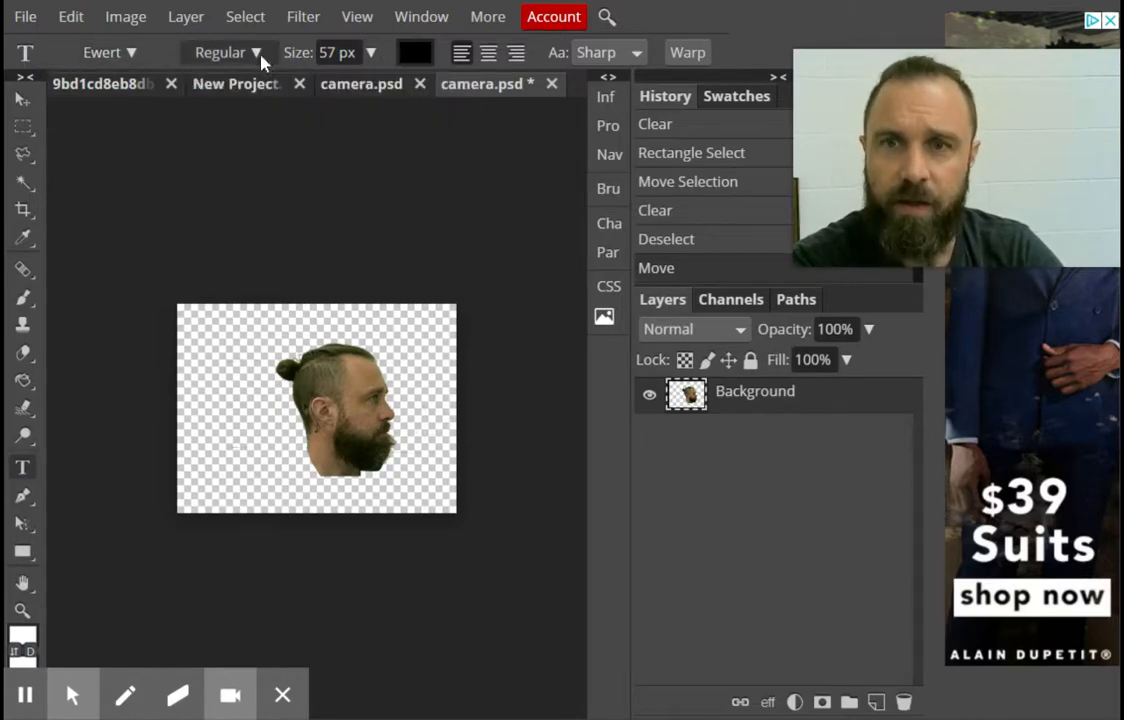
pyautogui.click(133, 56)
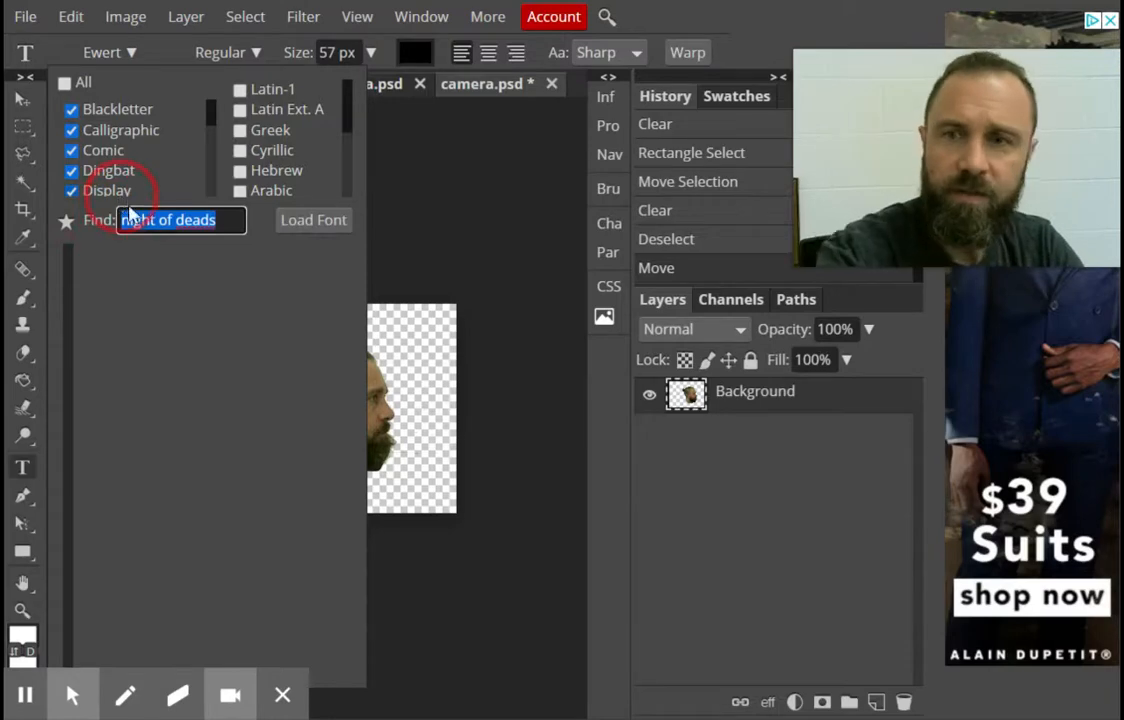
pyautogui.press('BackSpace')
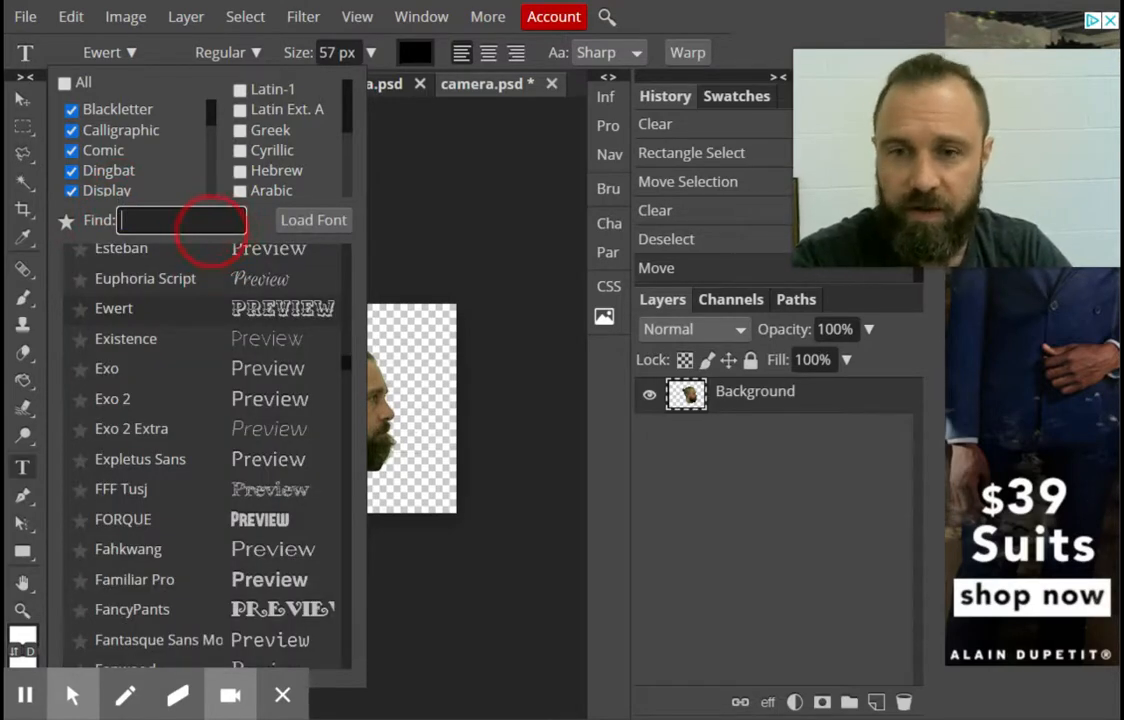
pyautogui.scroll(-4, 196, 316)
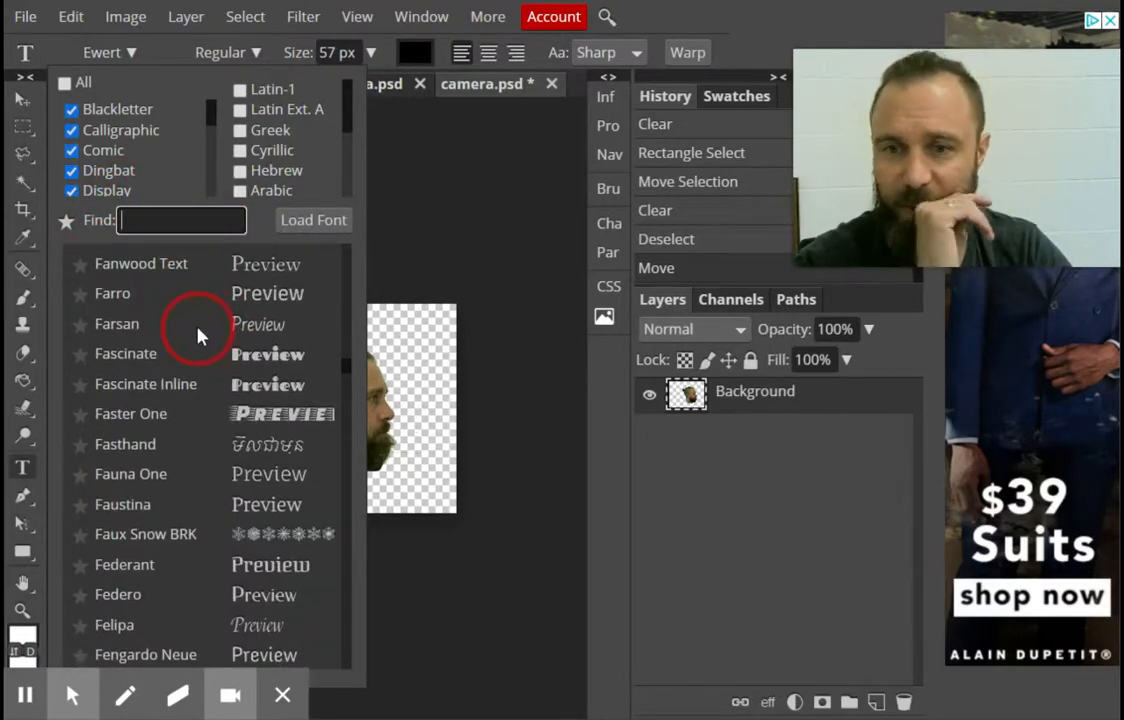
pyautogui.scroll(-5, 205, 370)
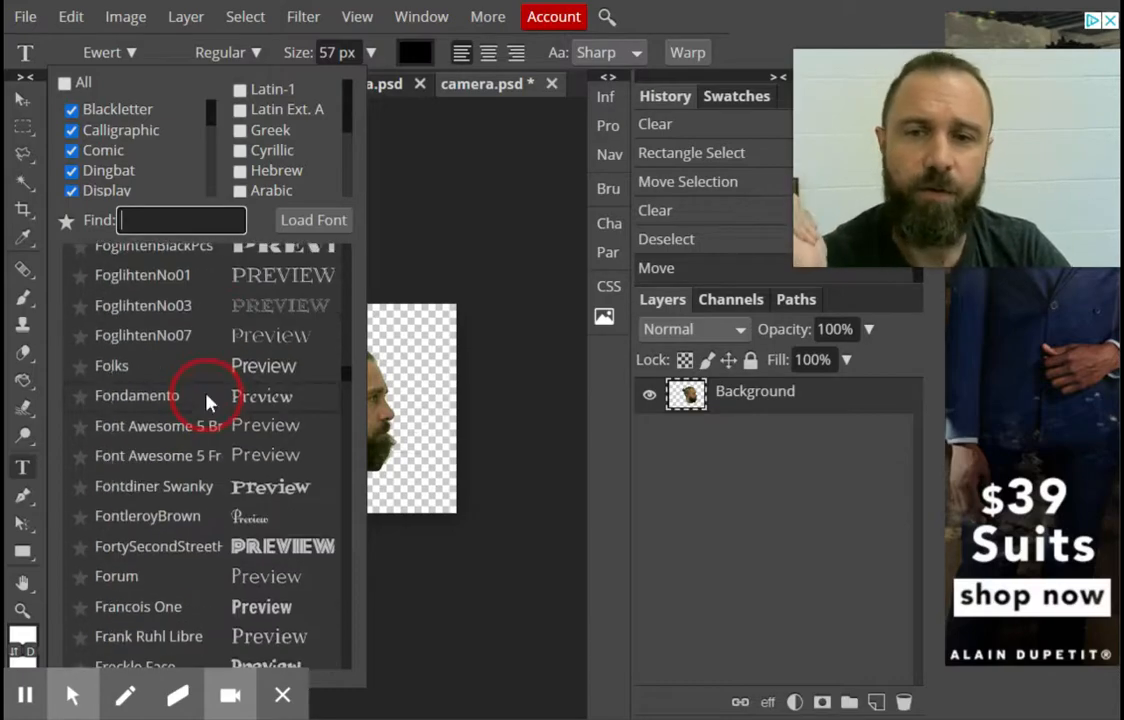
pyautogui.scroll(-4, 207, 400)
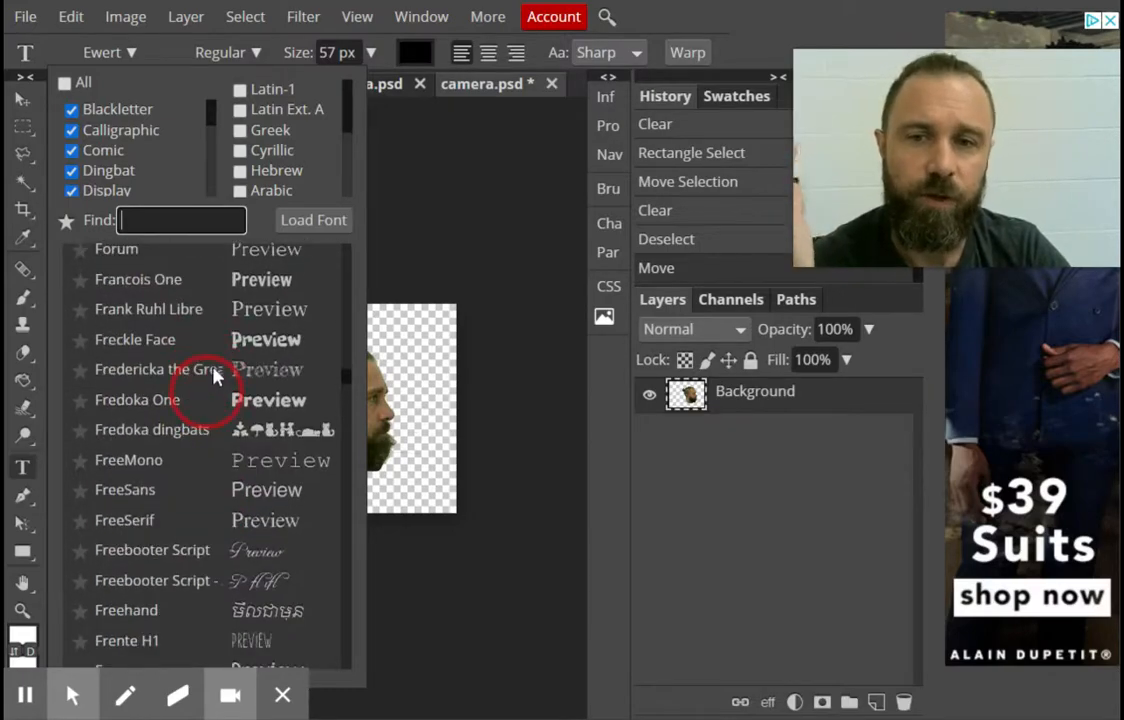
pyautogui.scroll(9, 205, 388)
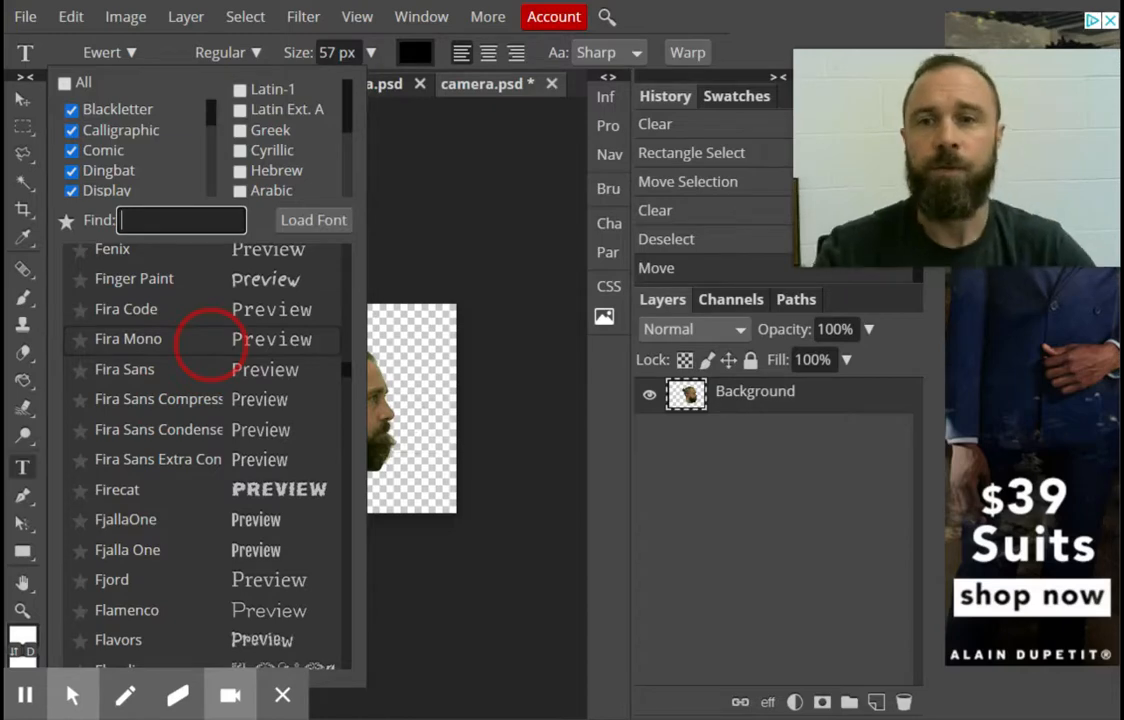
pyautogui.click(474, 176)
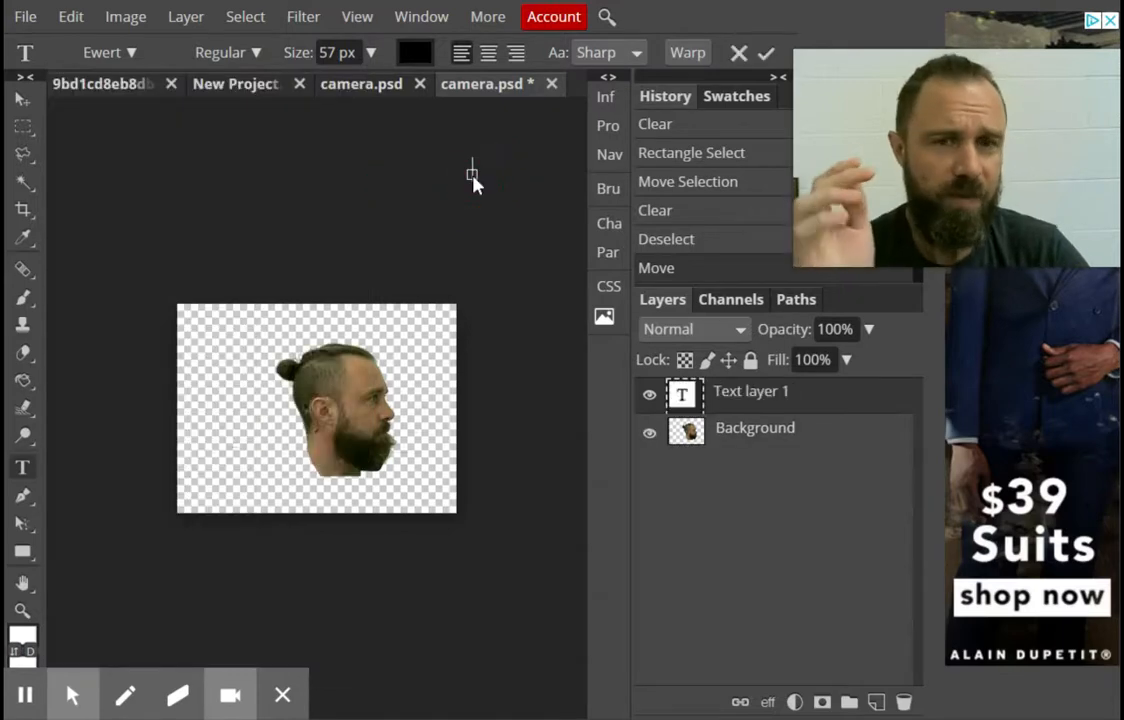
pyautogui.click(743, 410)
pyautogui.click(901, 700)
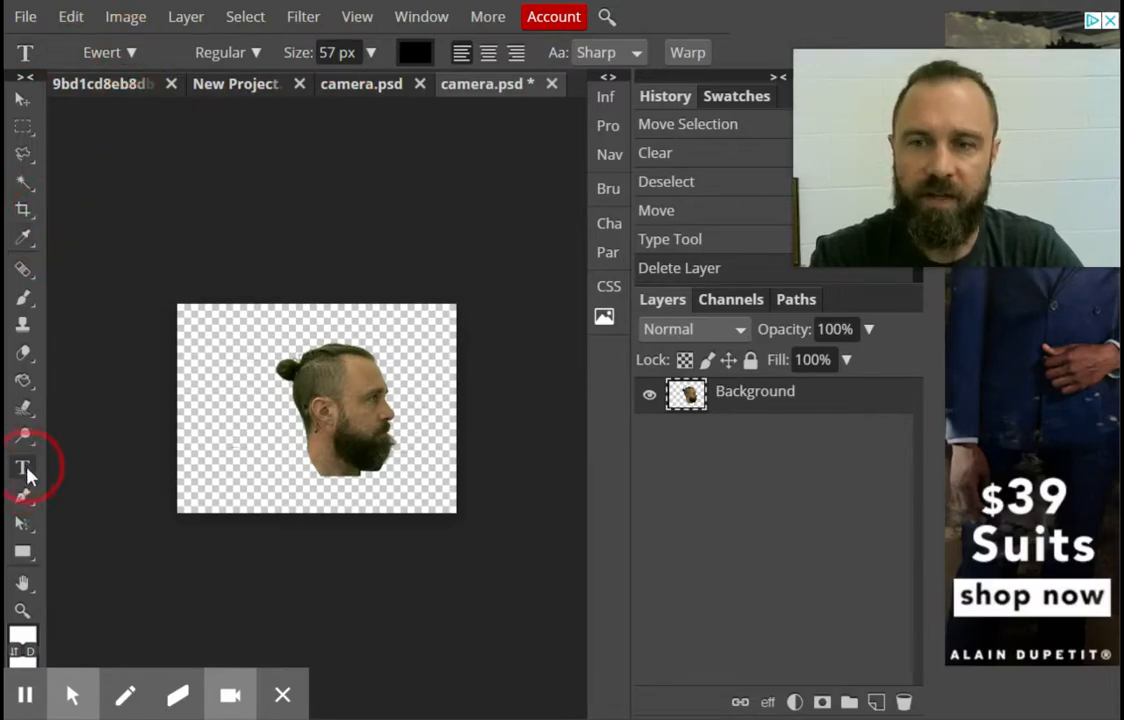
# Load the custom Lethal Slime font into the Type tool's fonts
pyautogui.click(132, 55)
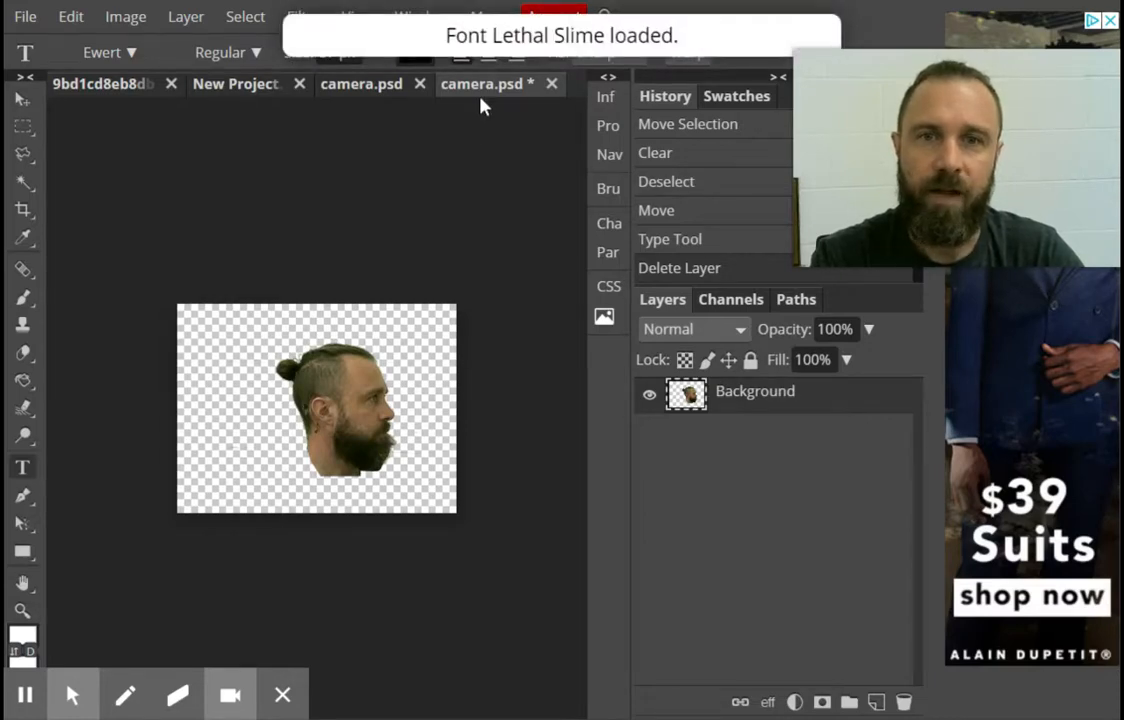
# Browse the available fonts for the loaded Lethal Slime font
pyautogui.click(138, 54)
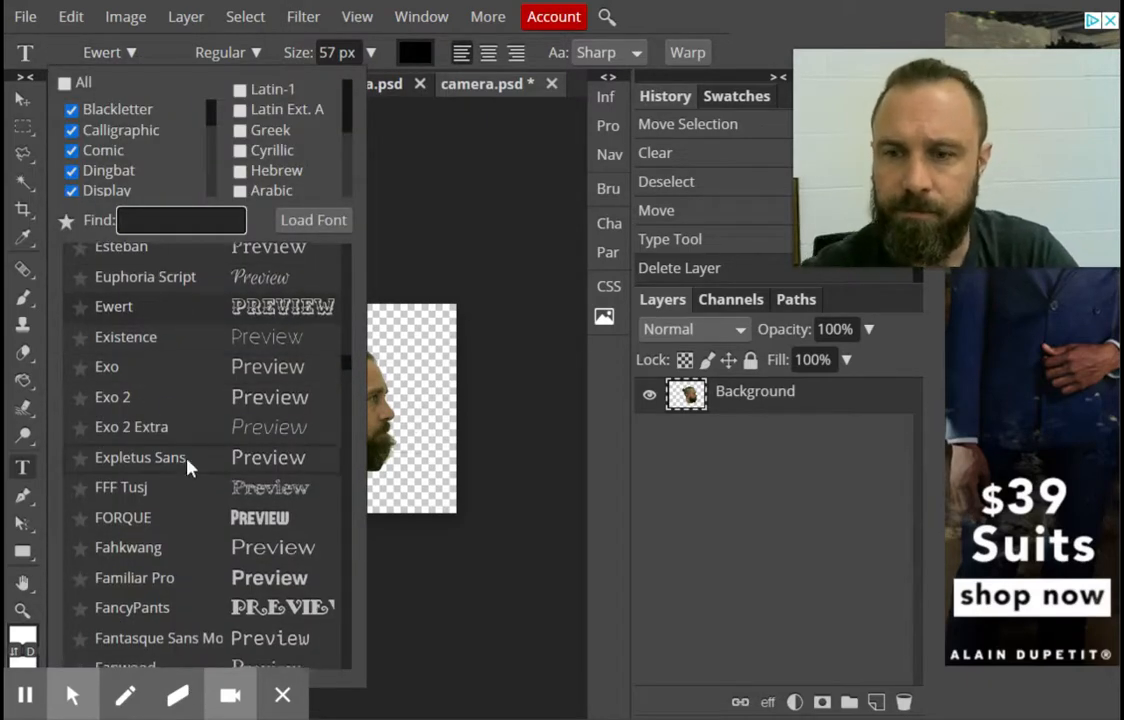
pyautogui.scroll(-5, 188, 465)
pyautogui.scroll(1, 171, 434)
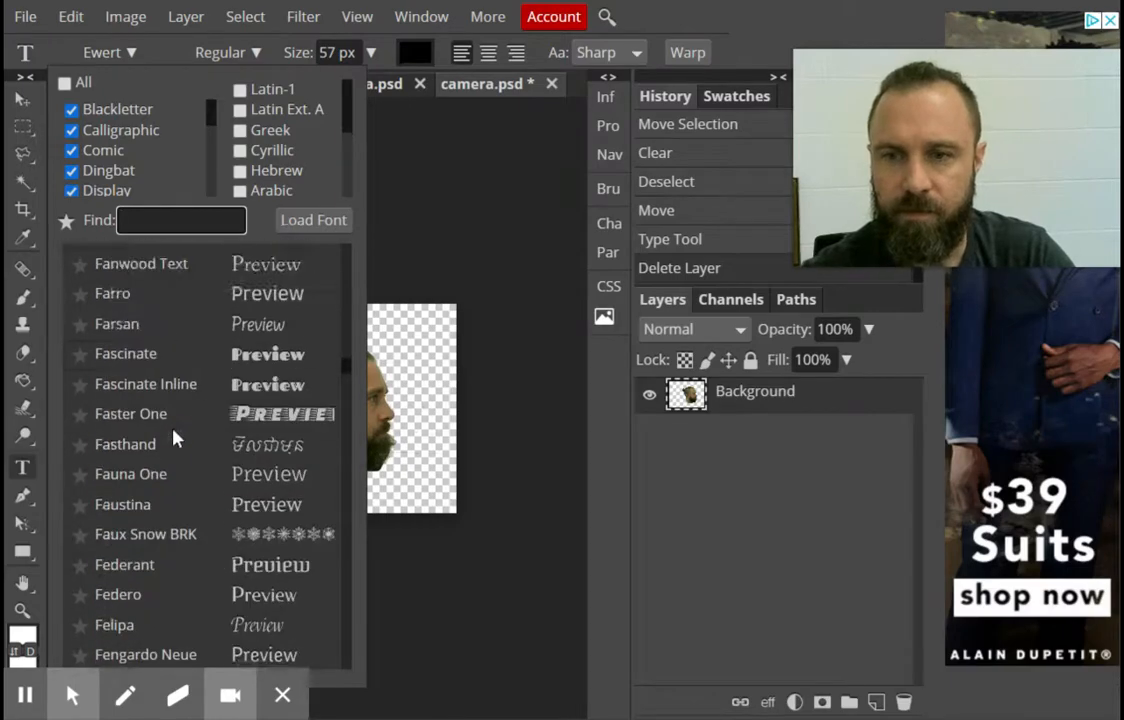
pyautogui.scroll(-8, 170, 430)
pyautogui.scroll(-15, 170, 430)
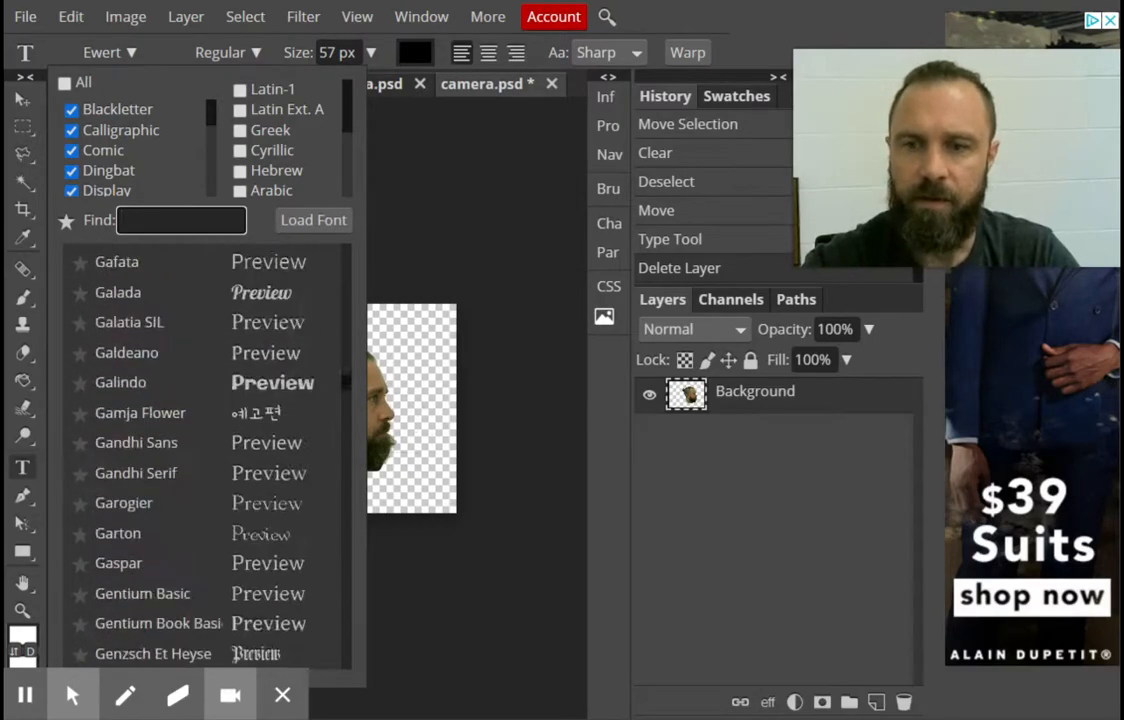
pyautogui.scroll(-20, 170, 423)
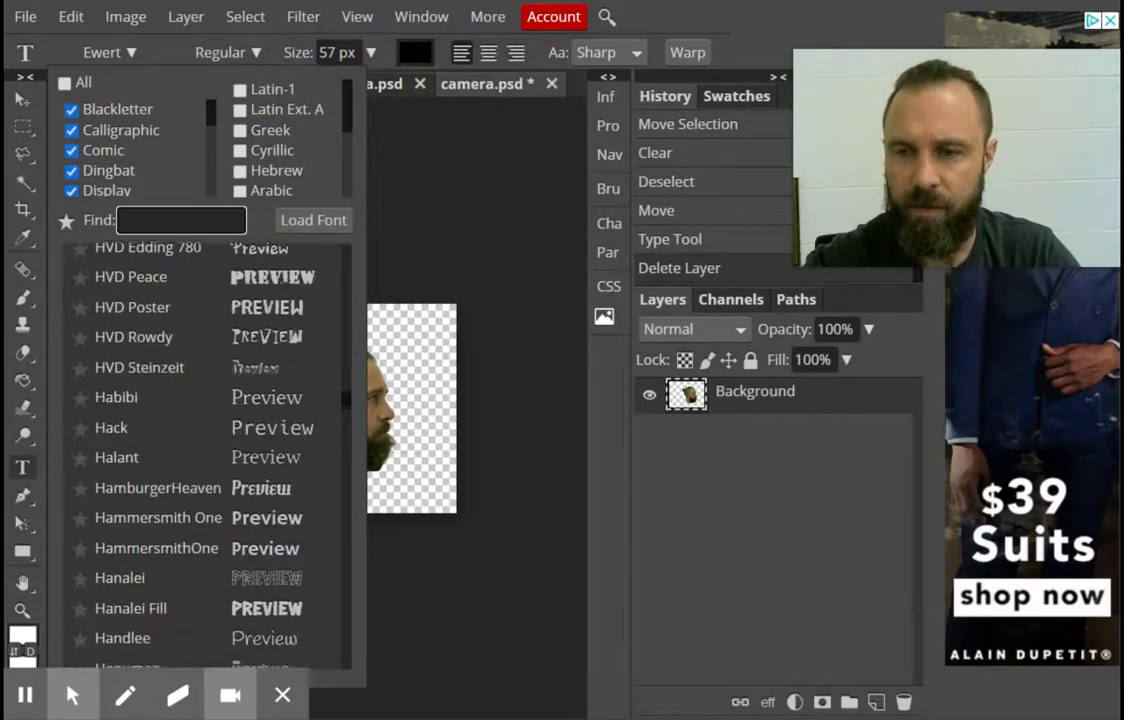
pyautogui.scroll(-20, 160, 540)
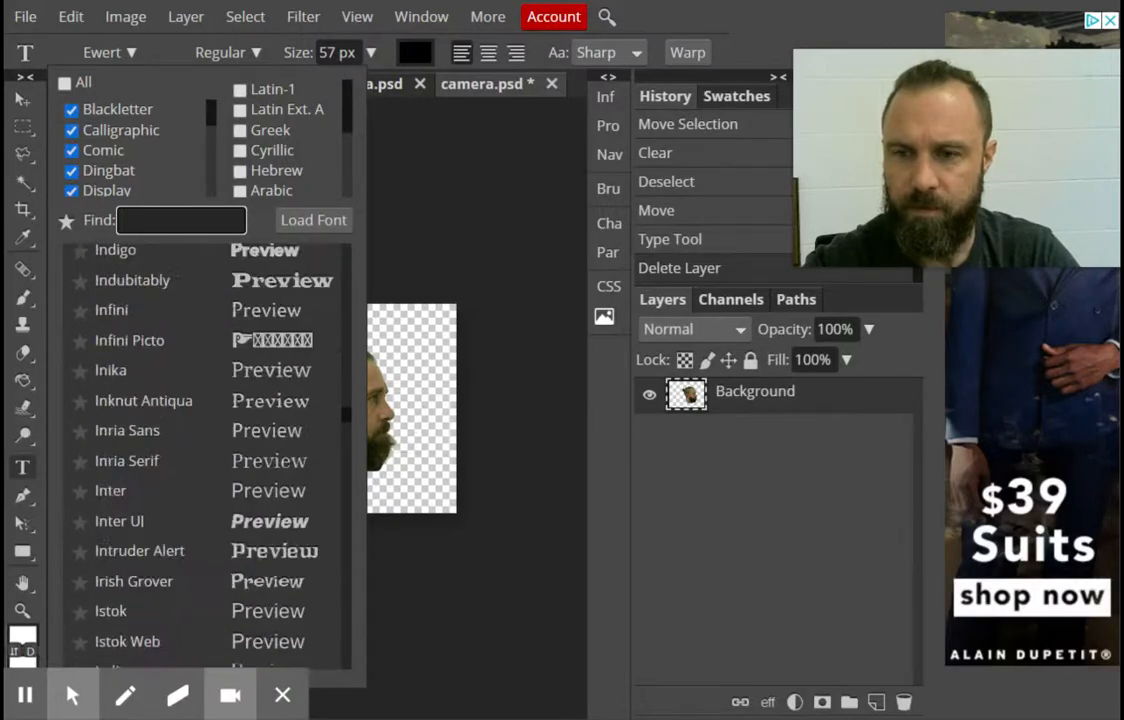
pyautogui.scroll(-5, 145, 536)
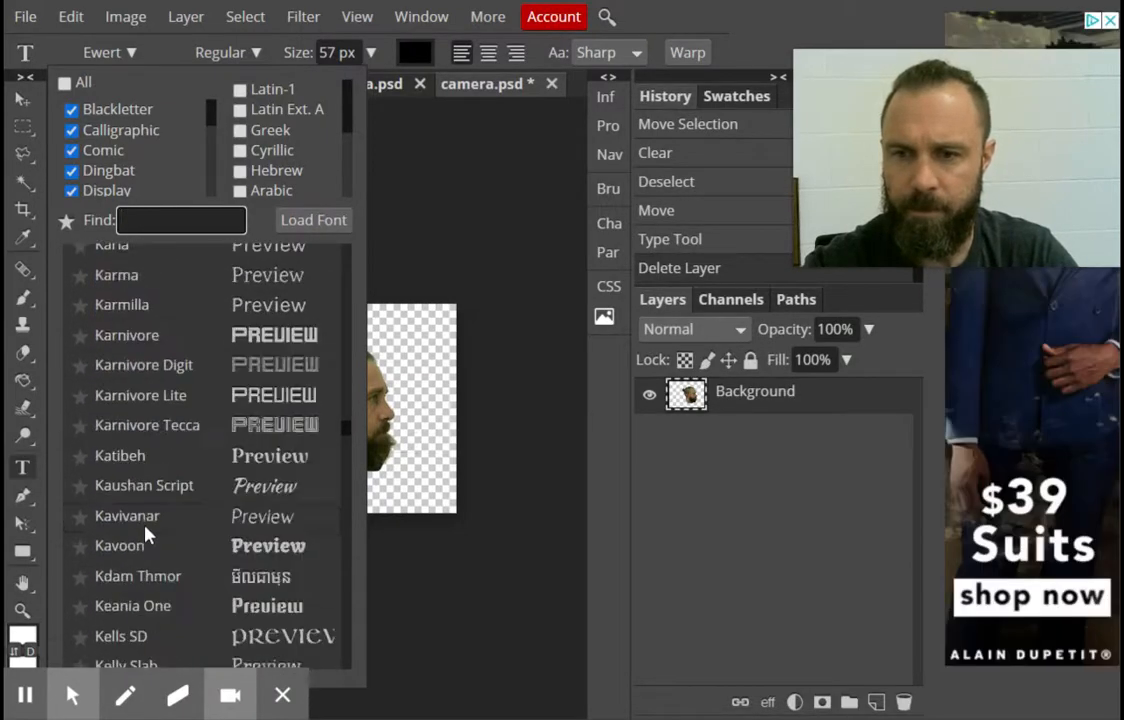
pyautogui.scroll(-12, 145, 536)
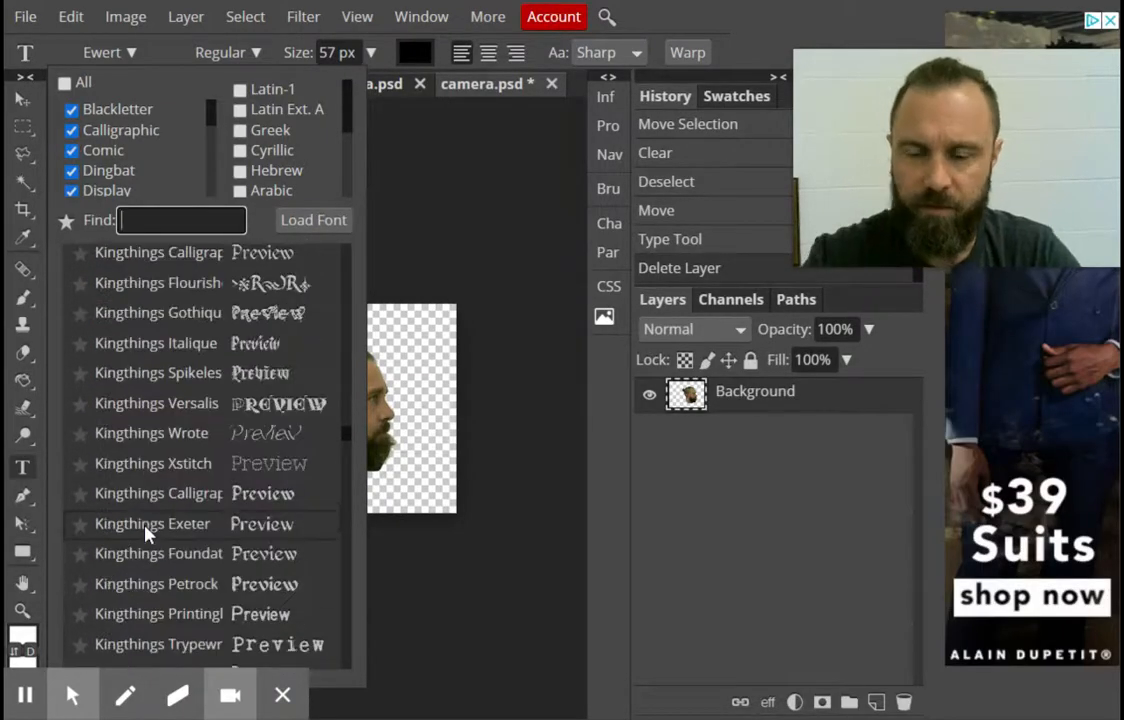
pyautogui.scroll(-15, 160, 460)
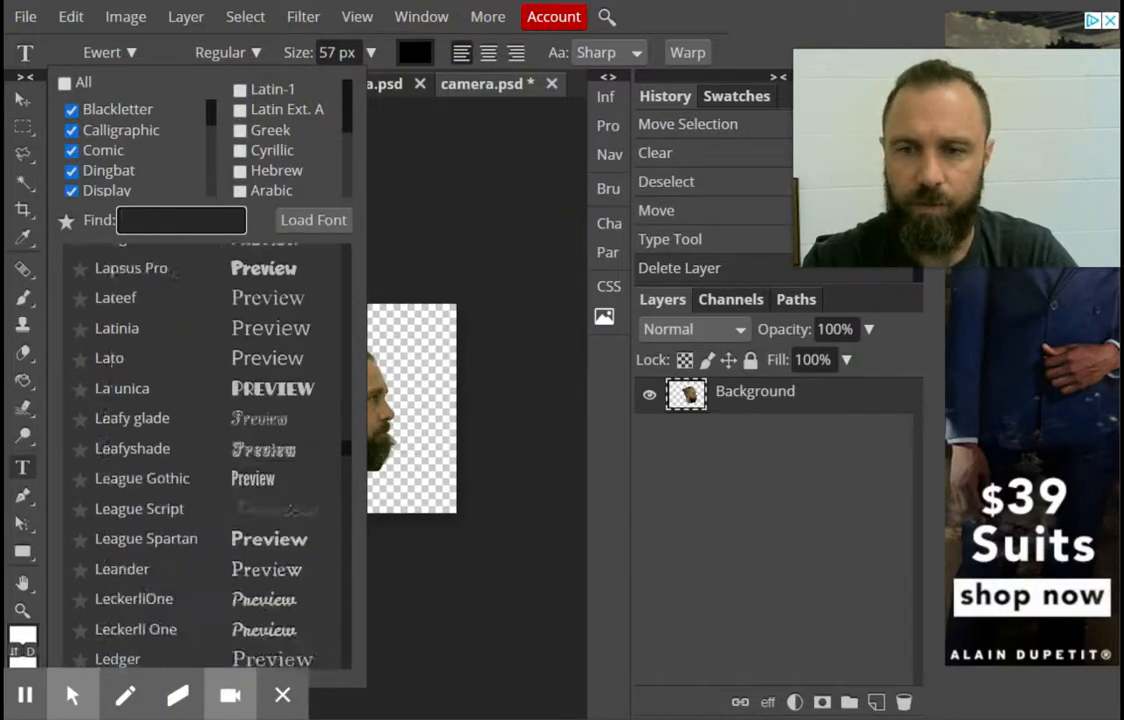
pyautogui.scroll(2, 150, 522)
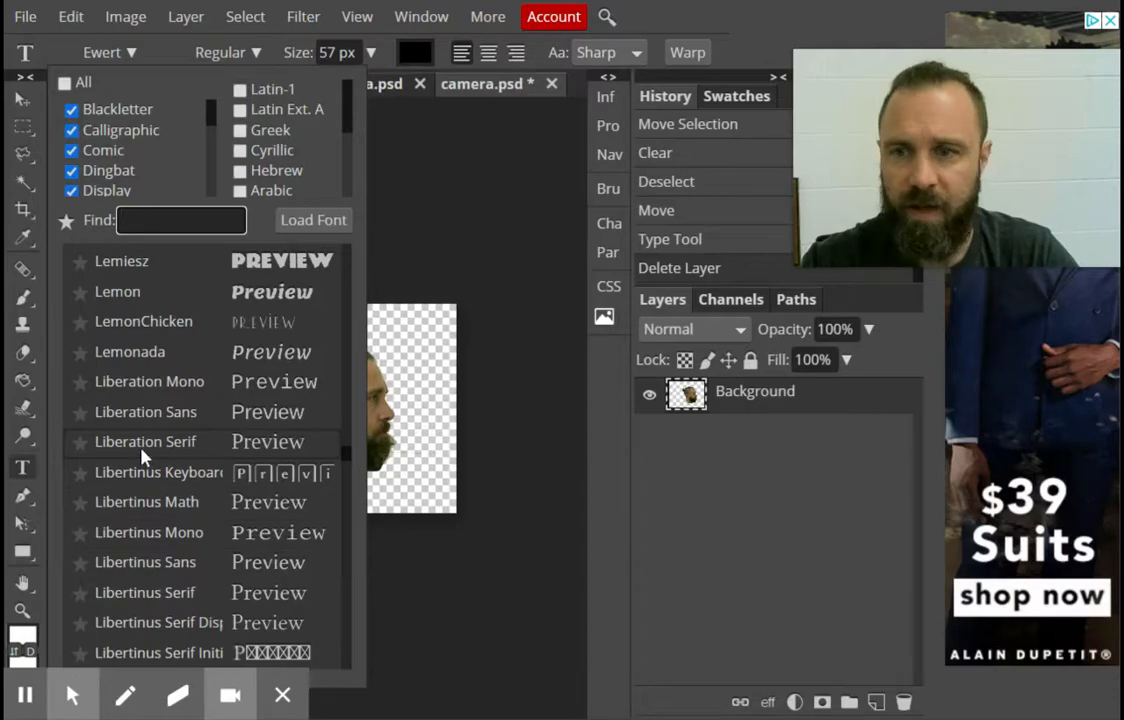
pyautogui.scroll(5, 145, 455)
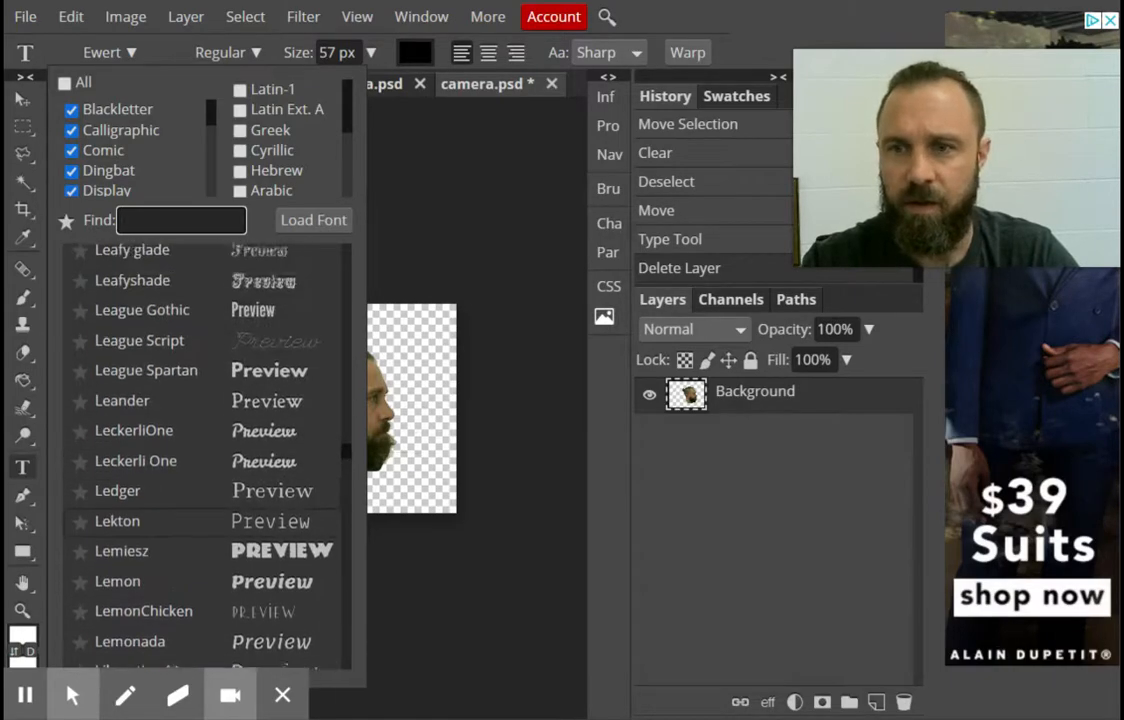
pyautogui.scroll(1, 150, 521)
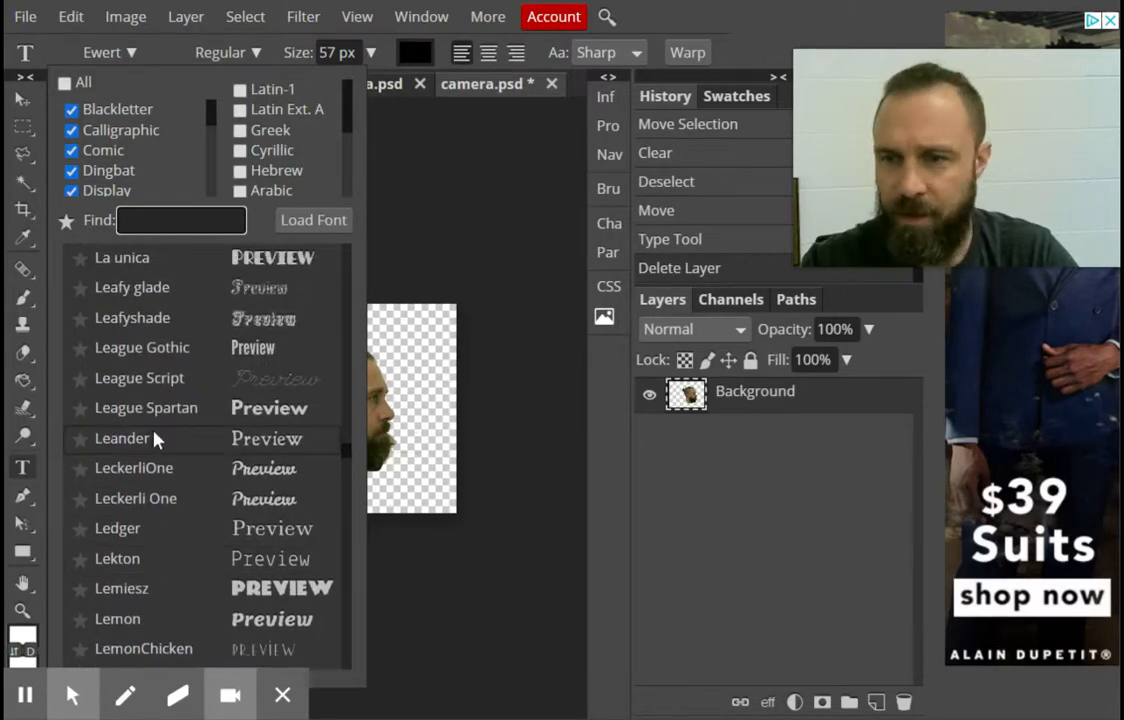
pyautogui.scroll(2, 153, 427)
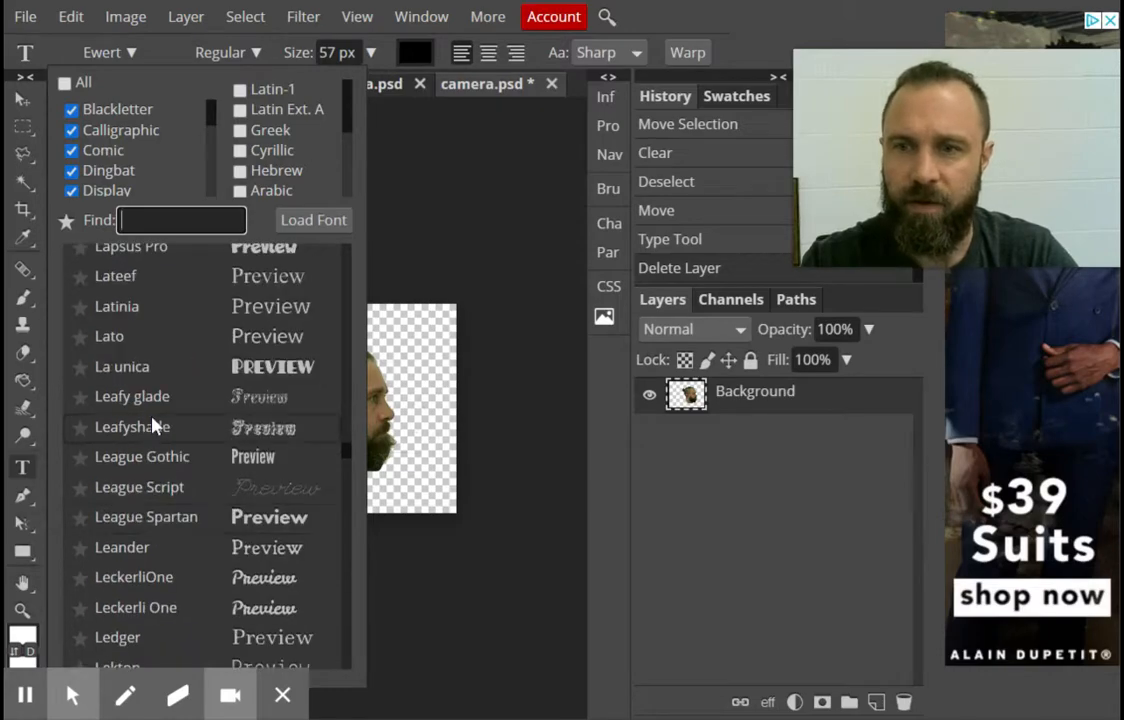
pyautogui.scroll(2, 153, 427)
pyautogui.scroll(-2, 133, 306)
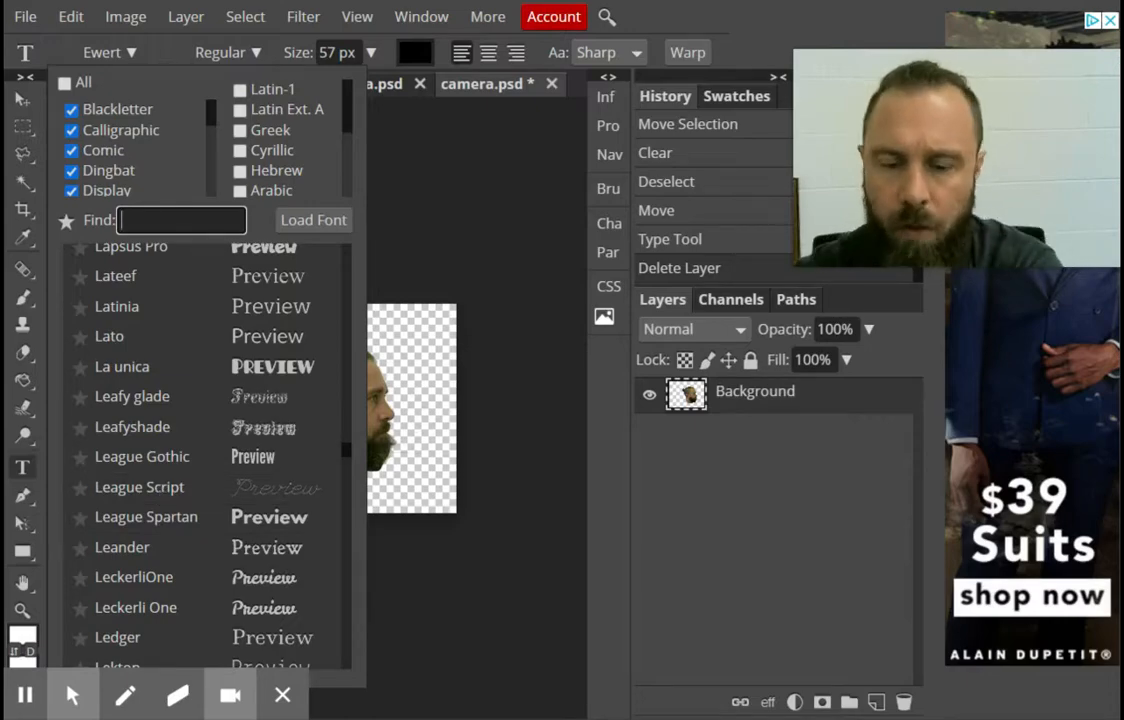
pyautogui.write('leath')
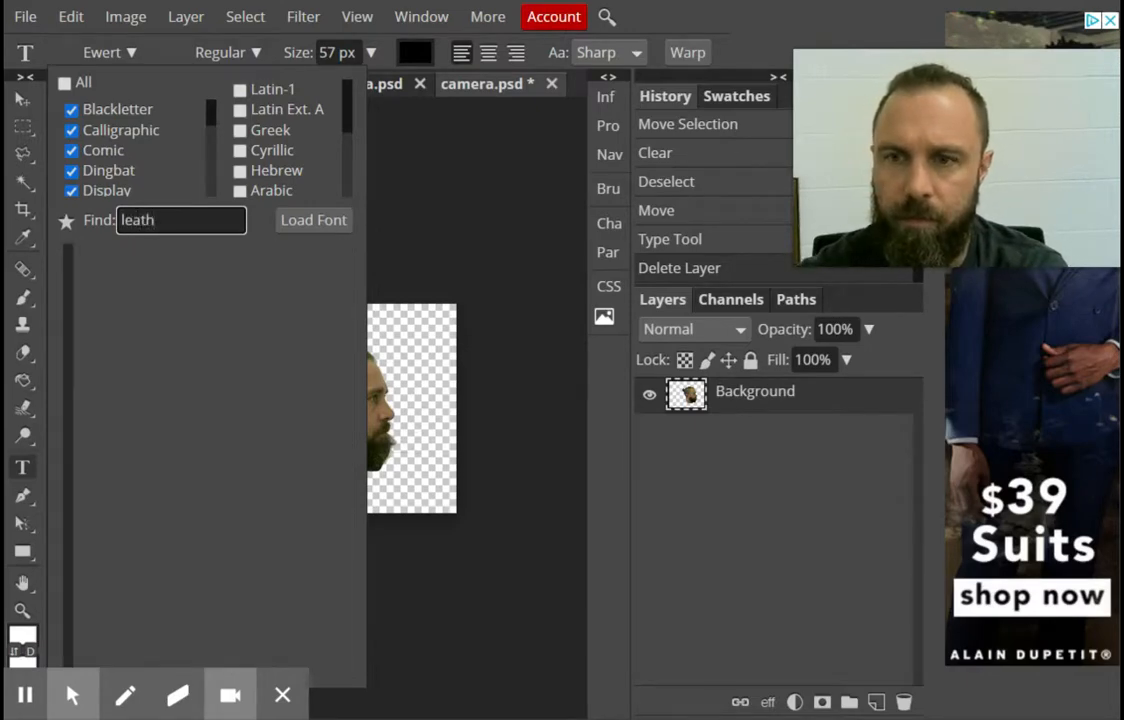
pyautogui.press('BackSpace')
pyautogui.press('BackSpace')
pyautogui.press('BackSpace')
pyautogui.press('BackSpace')
pyautogui.press('BackSpace')
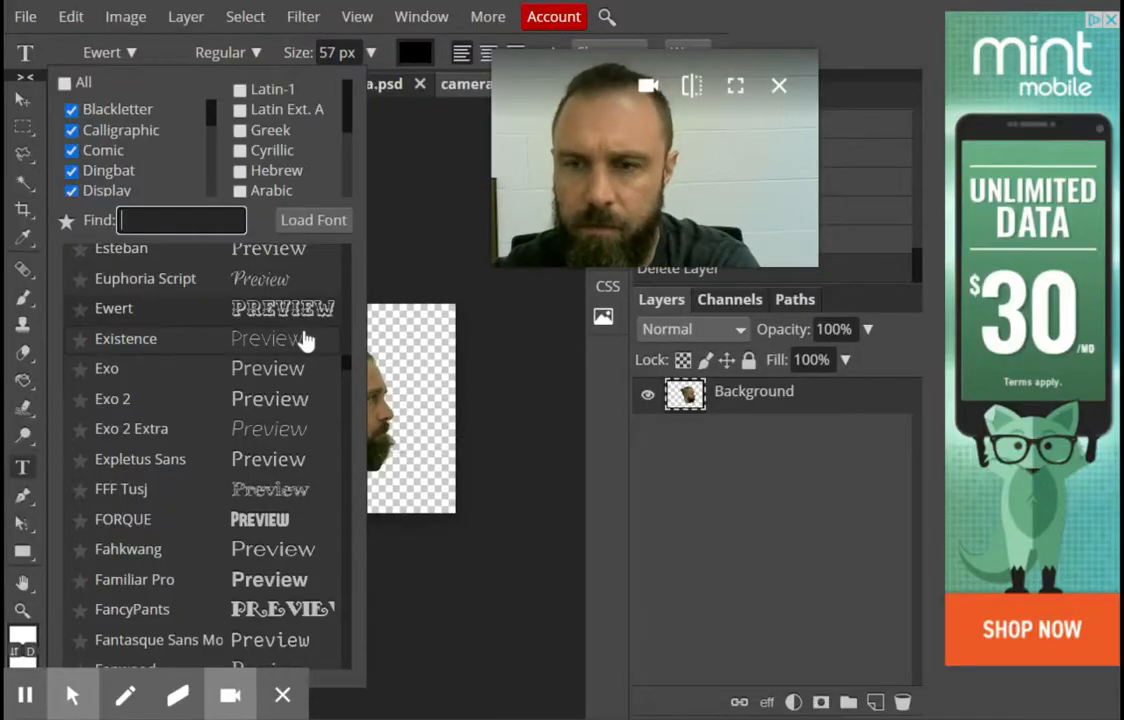
# Search the fonts for "let", choose Lethal Slime and place the letter H on the canvas beside the back of the head
pyautogui.write('let')
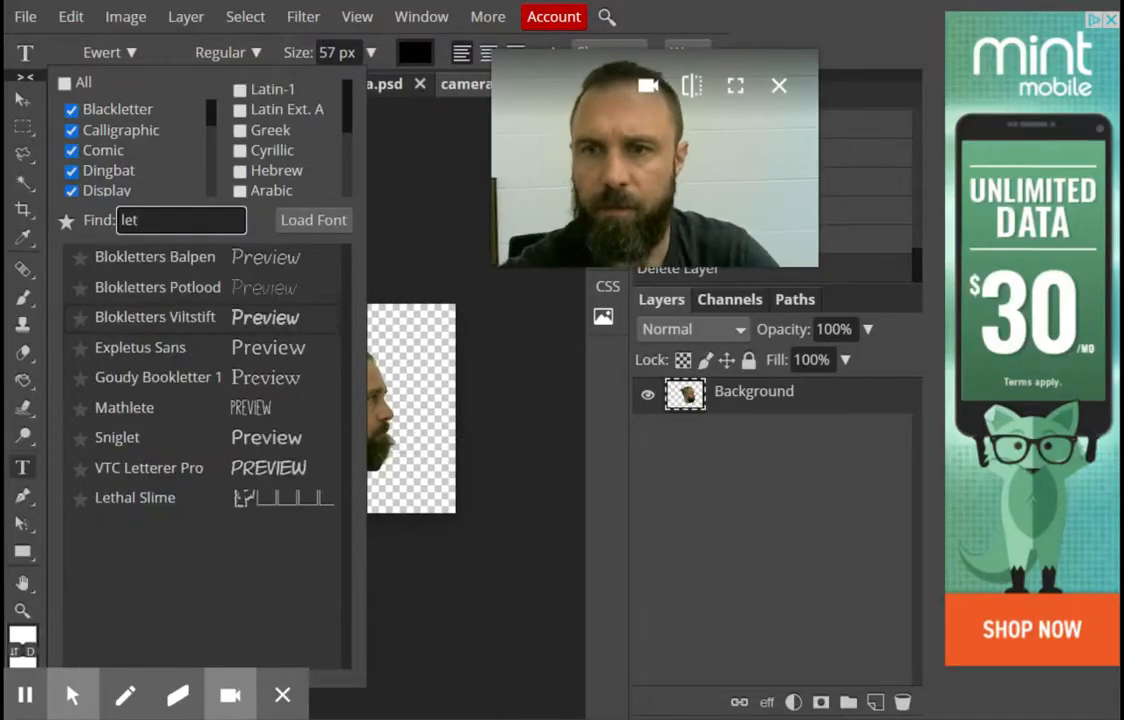
pyautogui.click(165, 505)
pyautogui.click(150, 500)
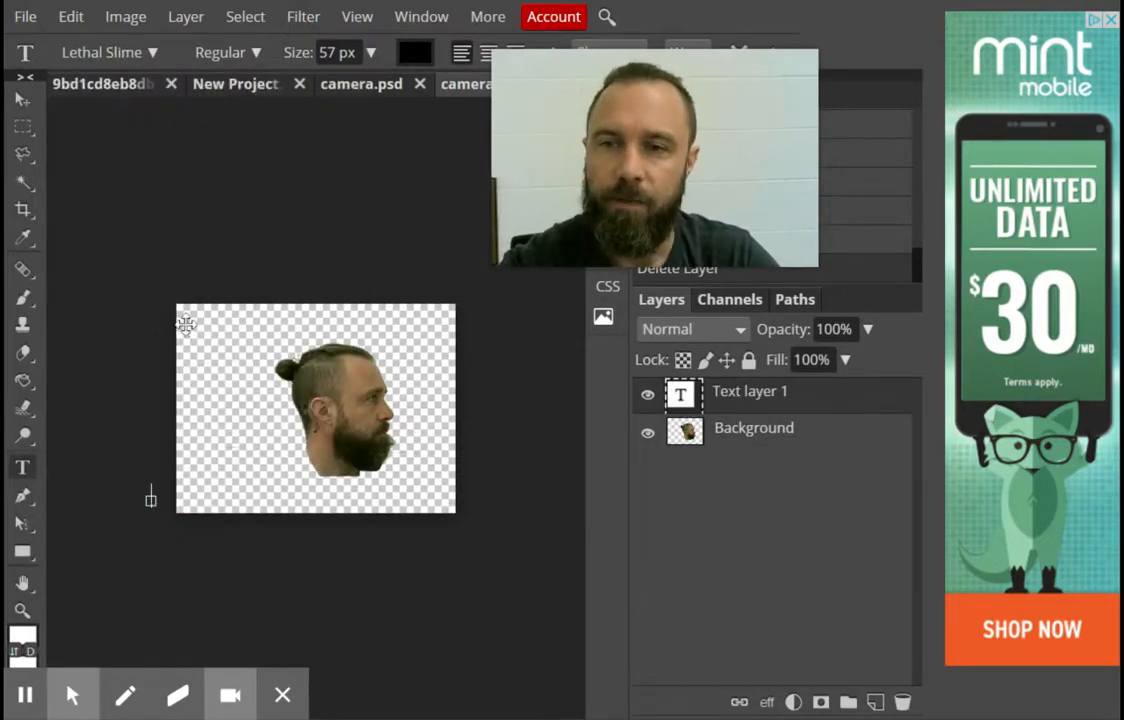
pyautogui.moveTo(193, 329)
pyautogui.mouseDown()
pyautogui.moveTo(229, 412)
pyautogui.moveTo(248, 296)
pyautogui.mouseUp()
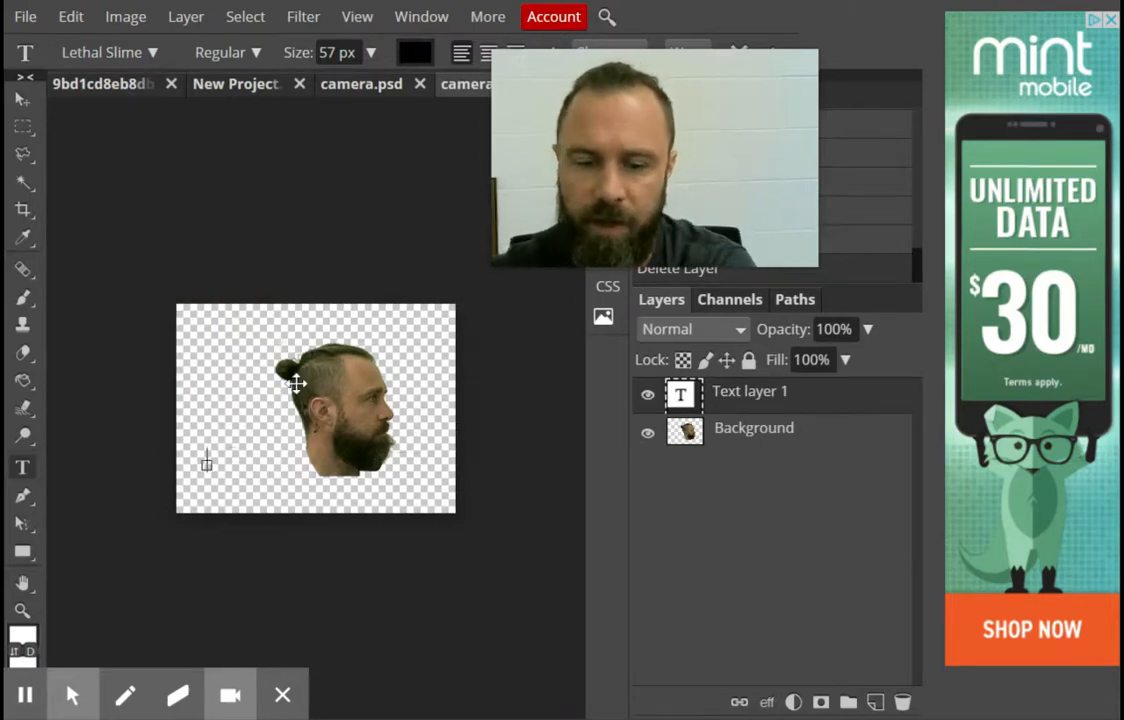
pyautogui.write('H')
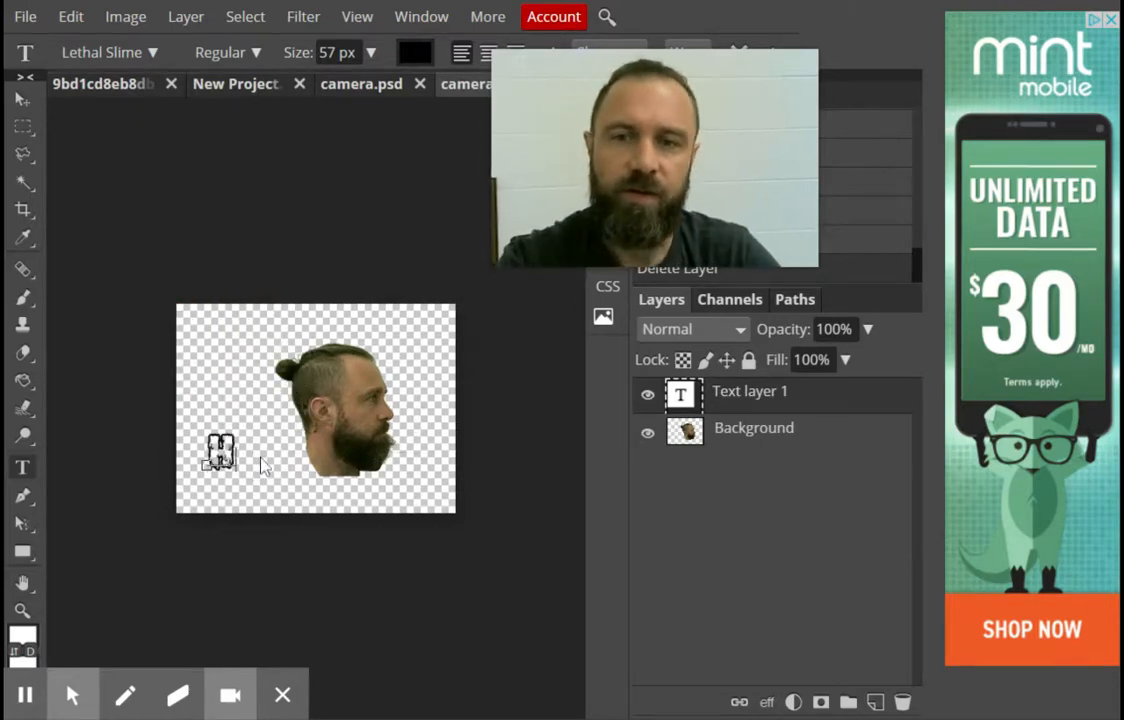
# Select the letter H and set its font size to 200 px
pyautogui.click(221, 453)
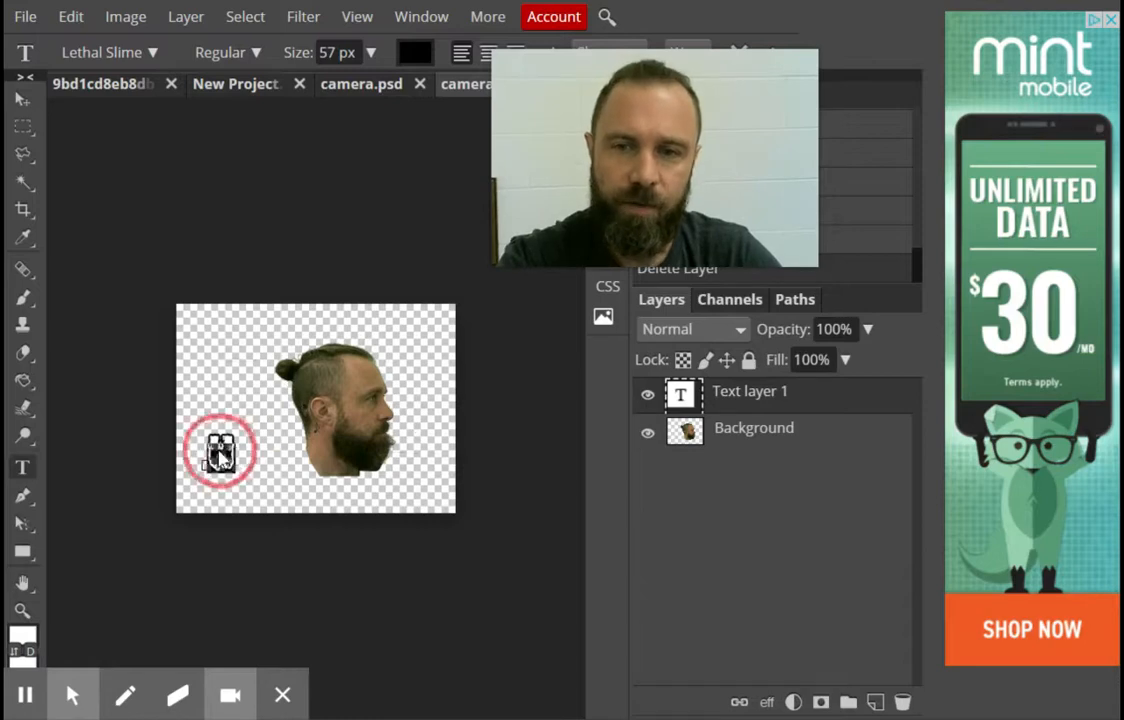
pyautogui.click(370, 52)
pyautogui.moveTo(348, 87); pyautogui.dragTo(381, 90)
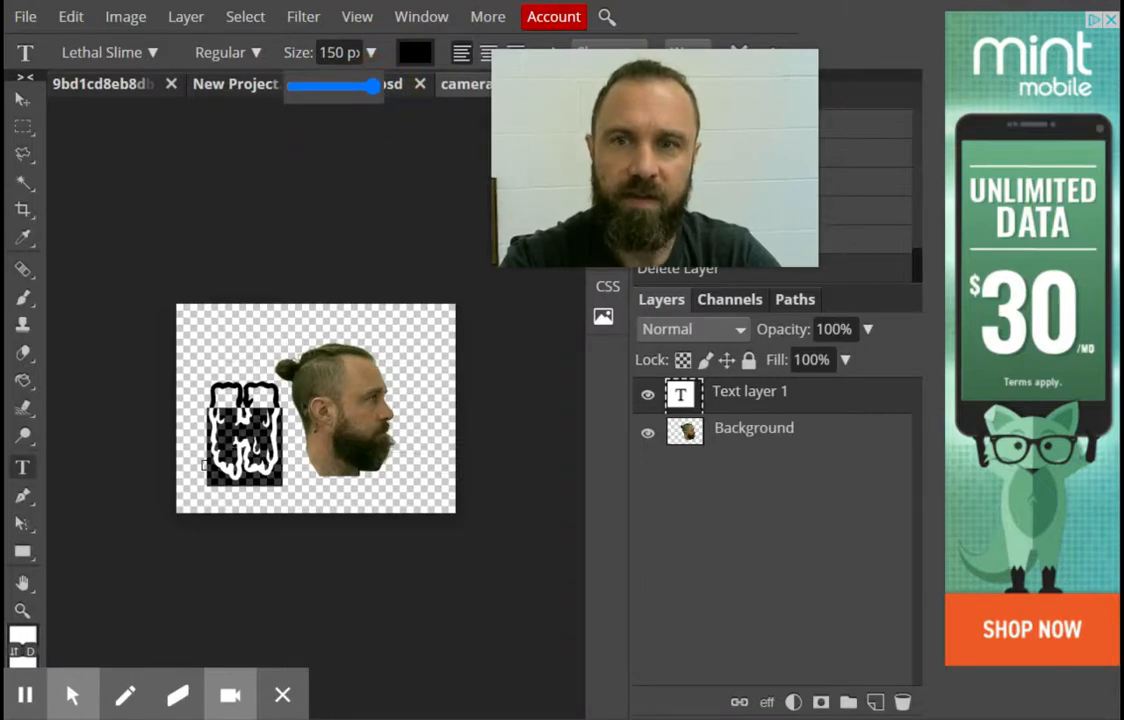
pyautogui.click(334, 52)
pyautogui.doubleClick(334, 52)
pyautogui.write('2000')
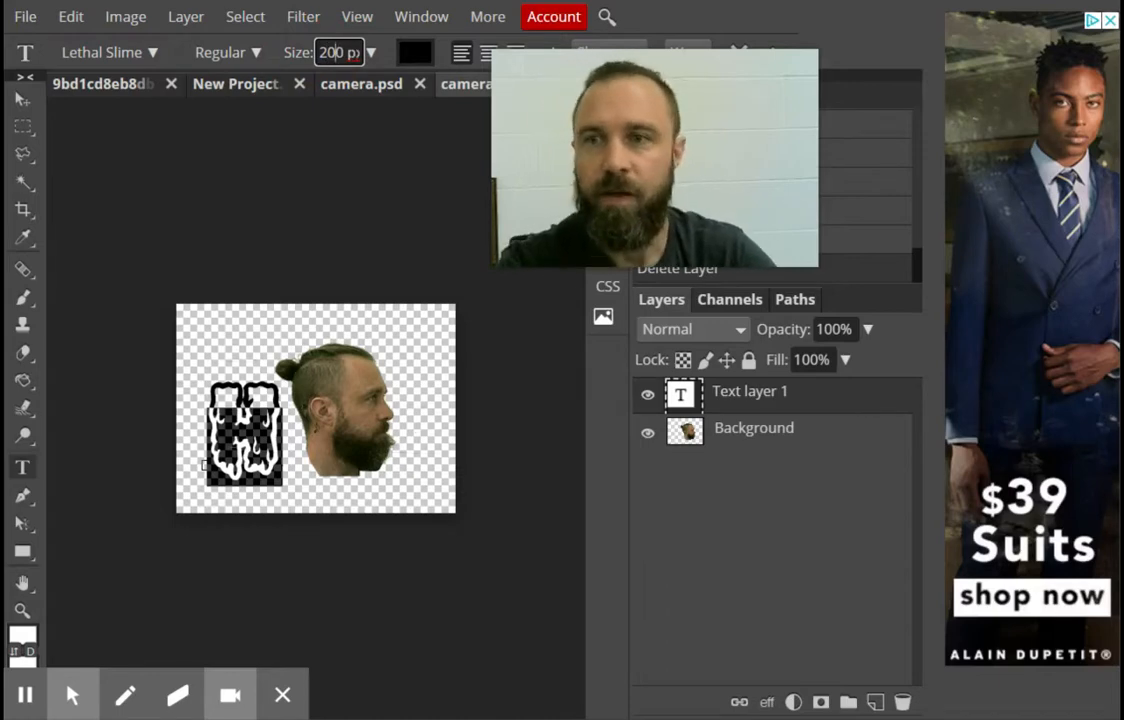
# Move the letter H over the back half of the head cutout, covering the hair bun and ear
pyautogui.click(23, 99)
pyautogui.moveTo(245, 455); pyautogui.dragTo(320, 447)
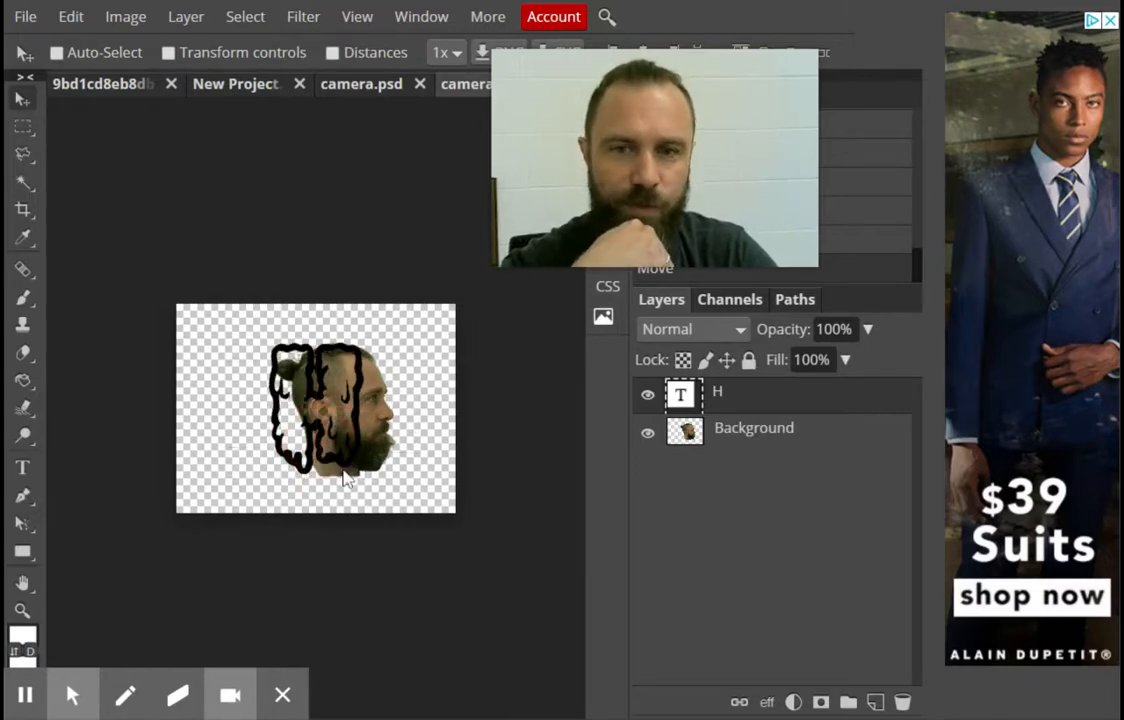
pyautogui.moveTo(343, 468)
pyautogui.mouseDown()
pyautogui.moveTo(352, 465)
pyautogui.moveTo(333, 466)
pyautogui.mouseUp()
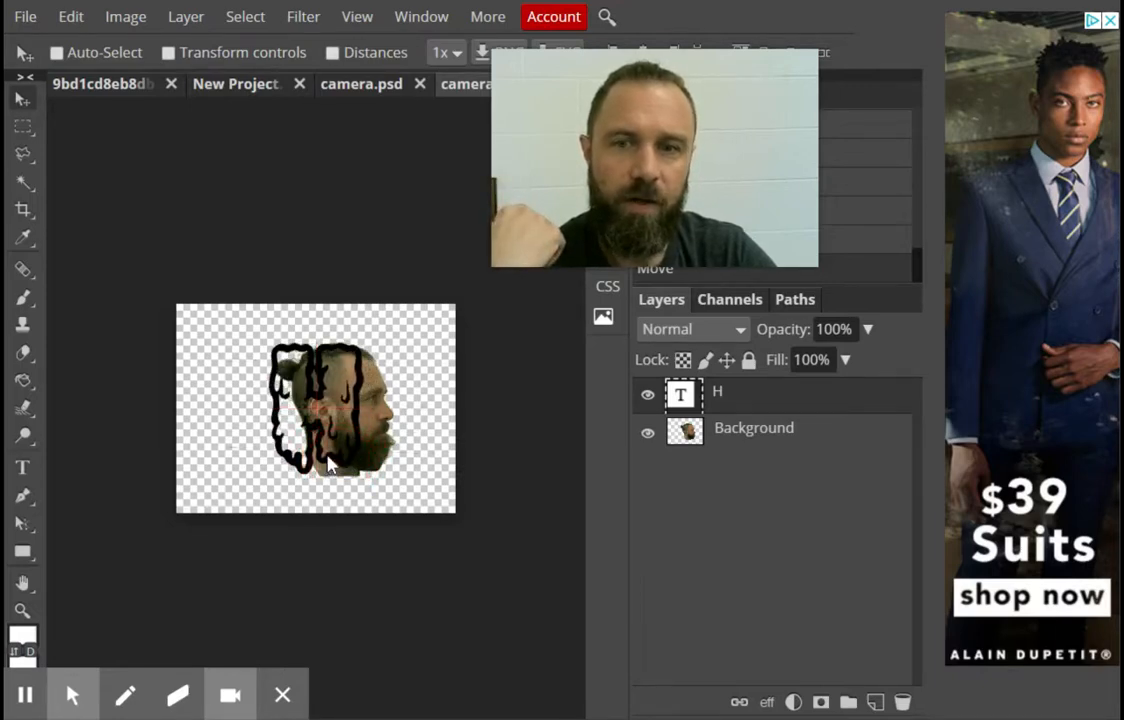
# Duplicate the H text layer and hide the original
pyautogui.moveTo(659, 188); pyautogui.dragTo(961, 158)
pyautogui.click(609, 157)
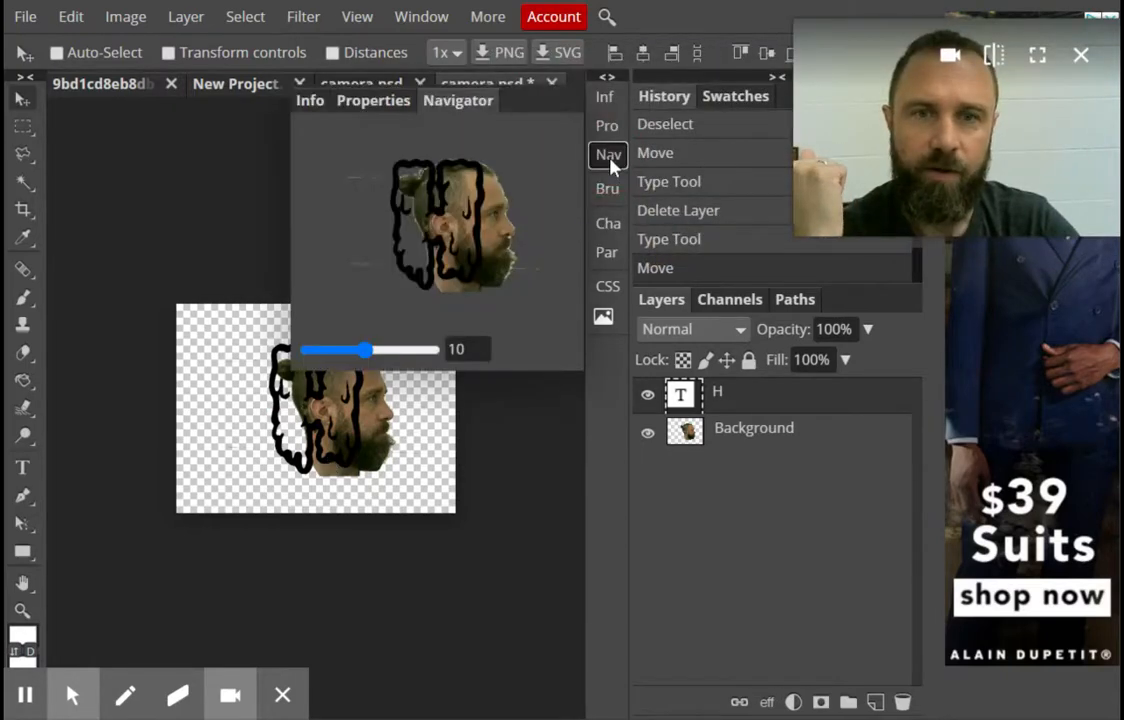
pyautogui.click(376, 350)
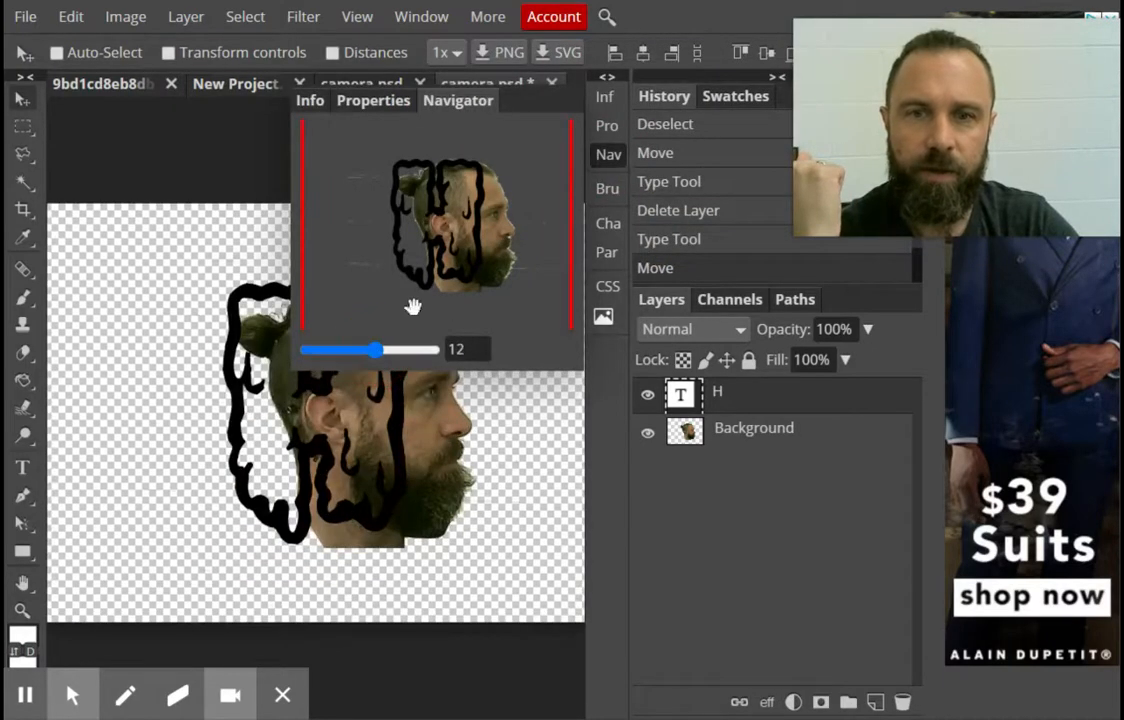
pyautogui.click(372, 350)
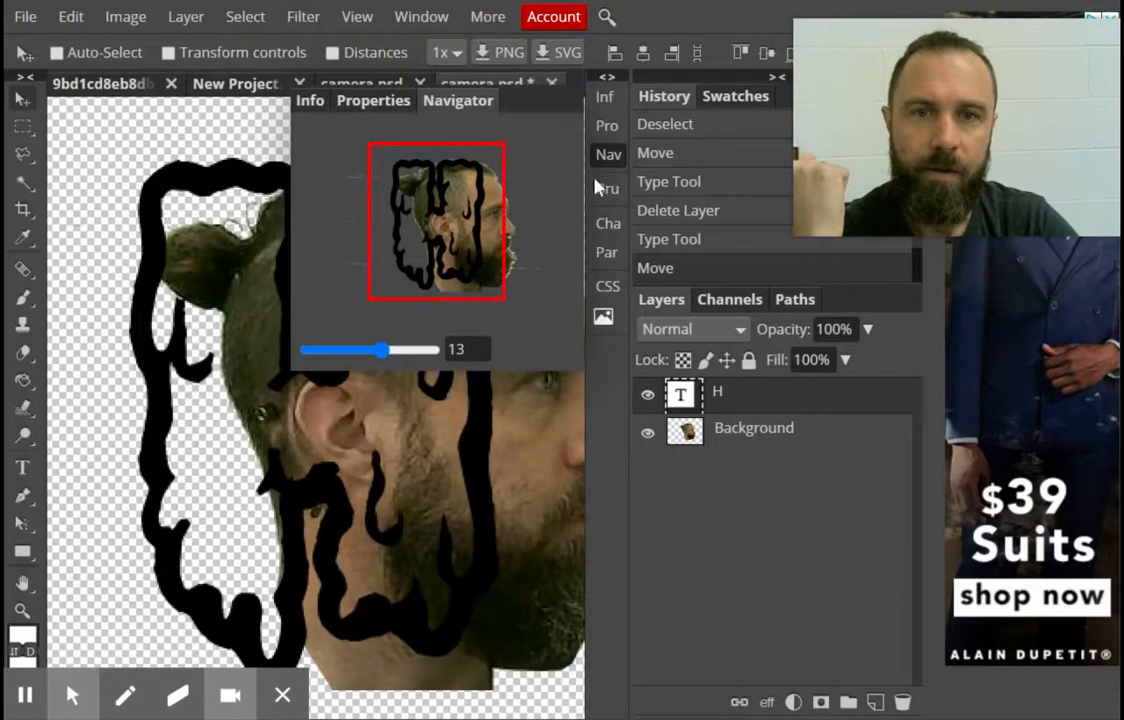
pyautogui.click(609, 157)
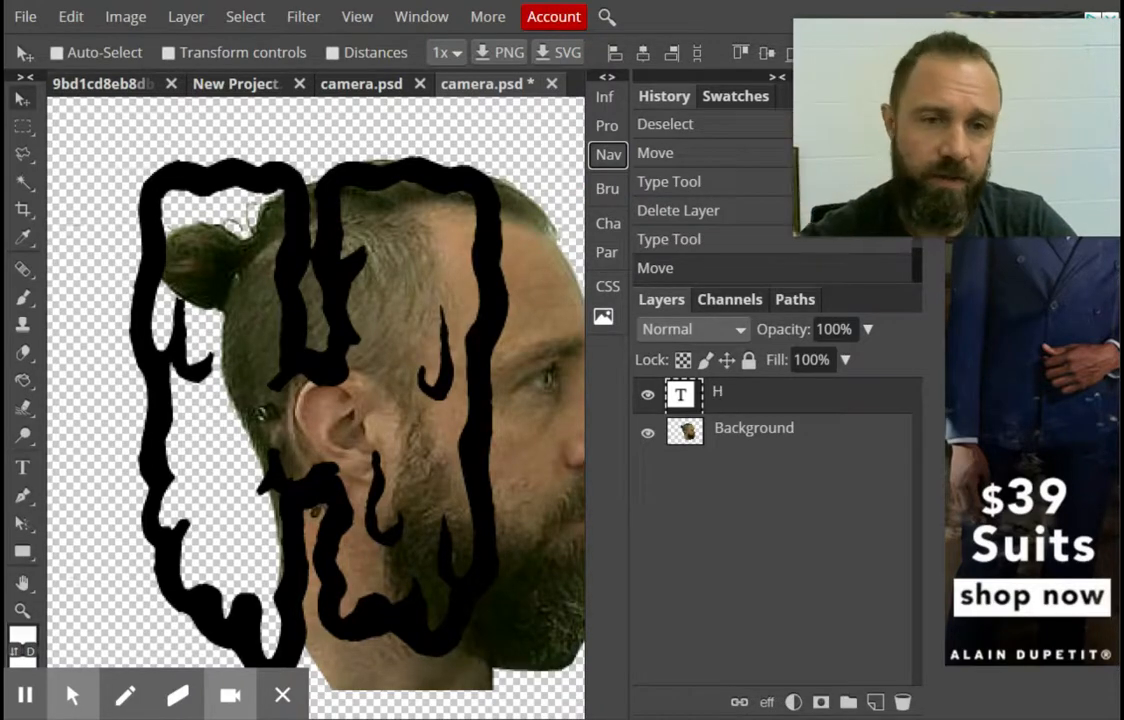
pyautogui.click(734, 401)
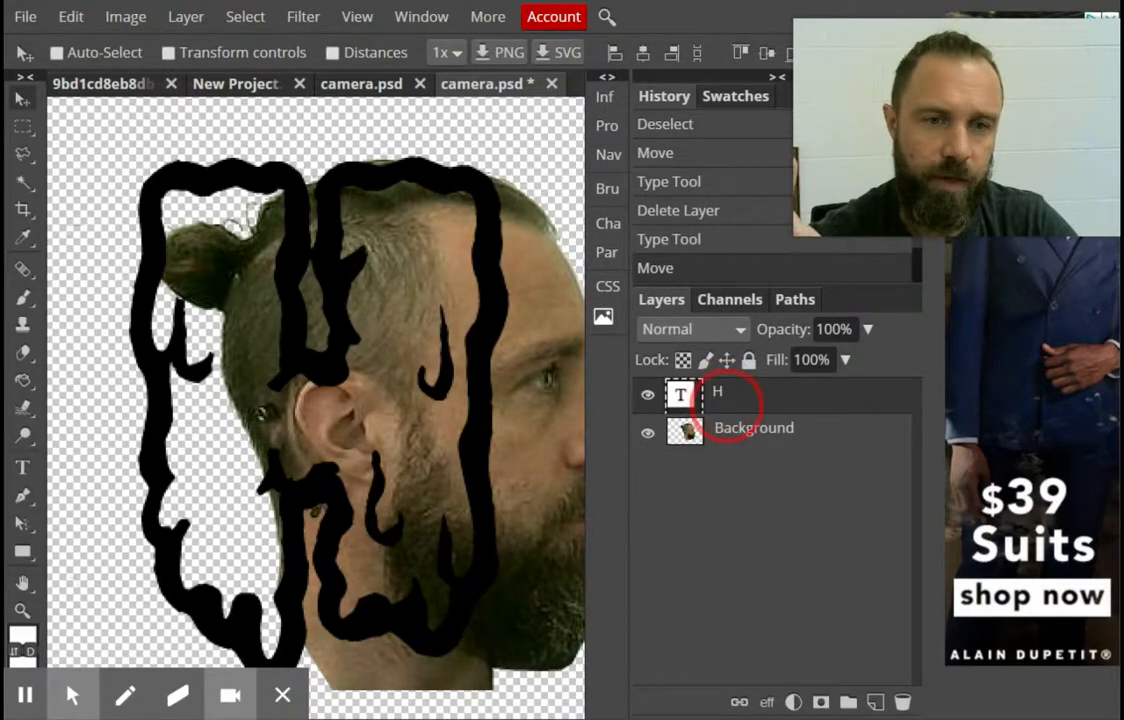
pyautogui.hotkey('ctrl', 'j')
pyautogui.click(647, 432)
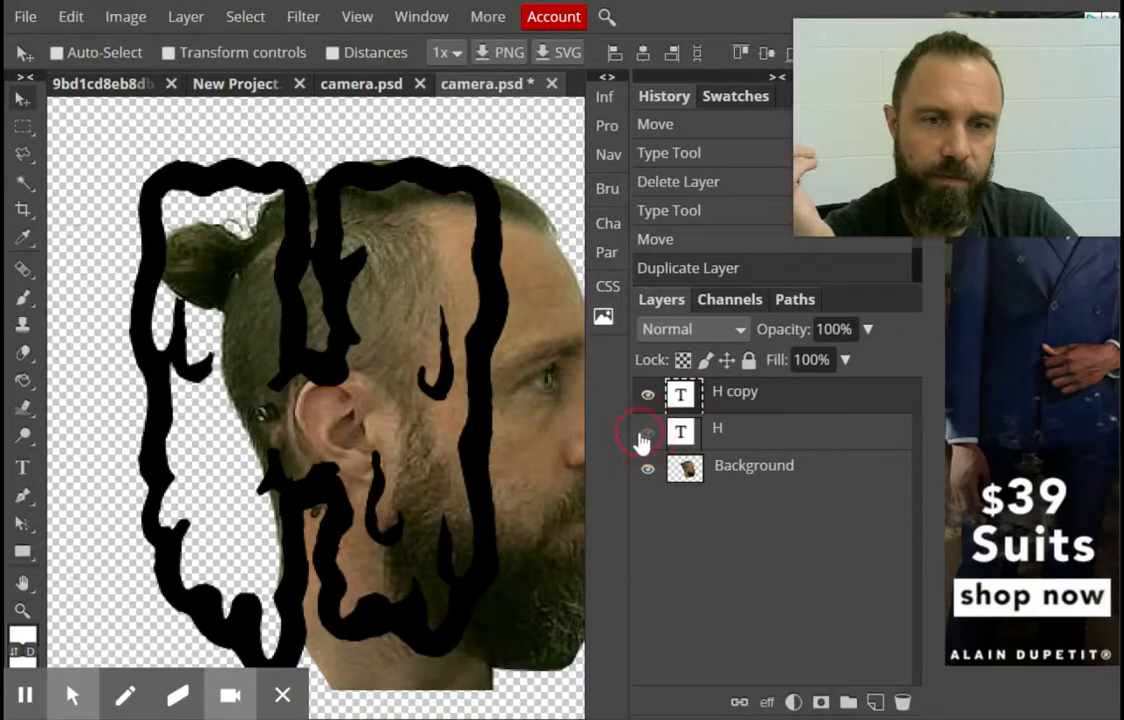
# Rasterize the duplicated H text layer
pyautogui.rightClick(738, 398)
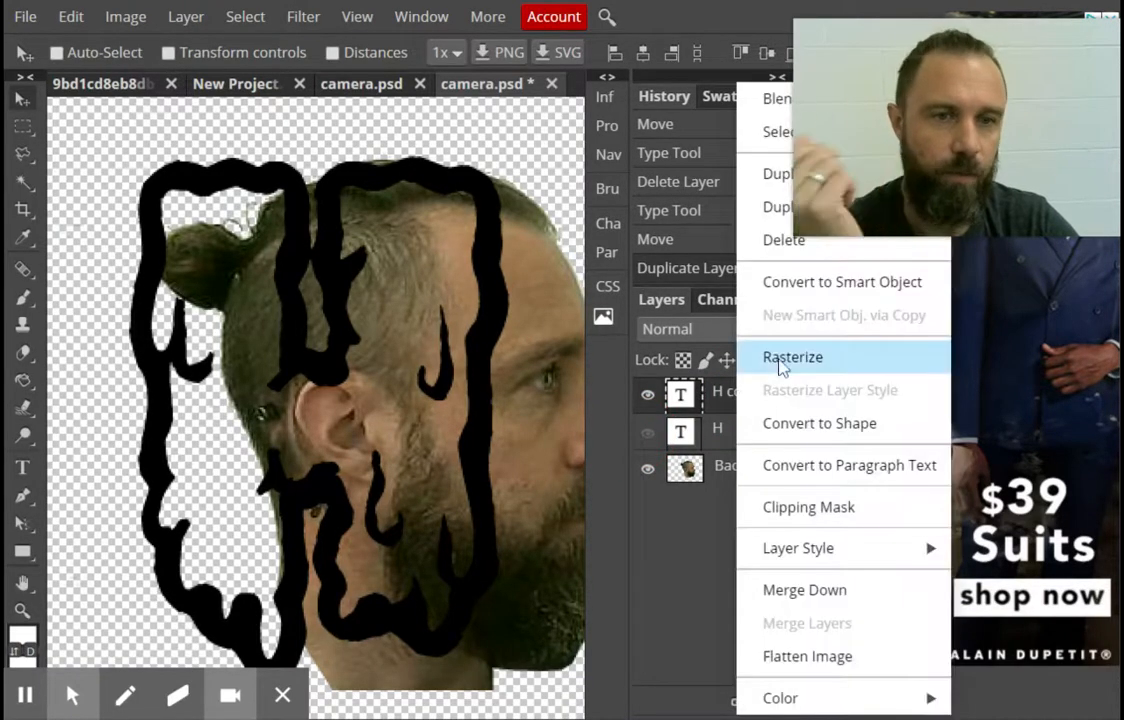
pyautogui.click(781, 367)
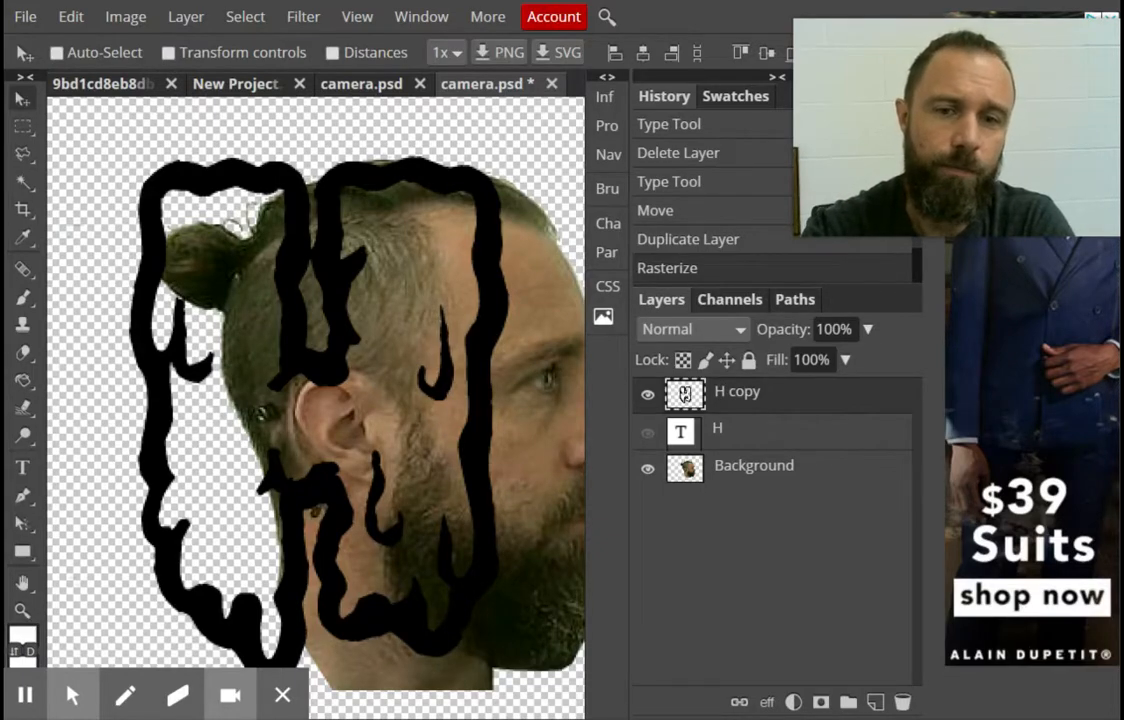
# Hide the Background head layer and select the area outside the H on the H copy layer with the Magic Wand
pyautogui.click(725, 475)
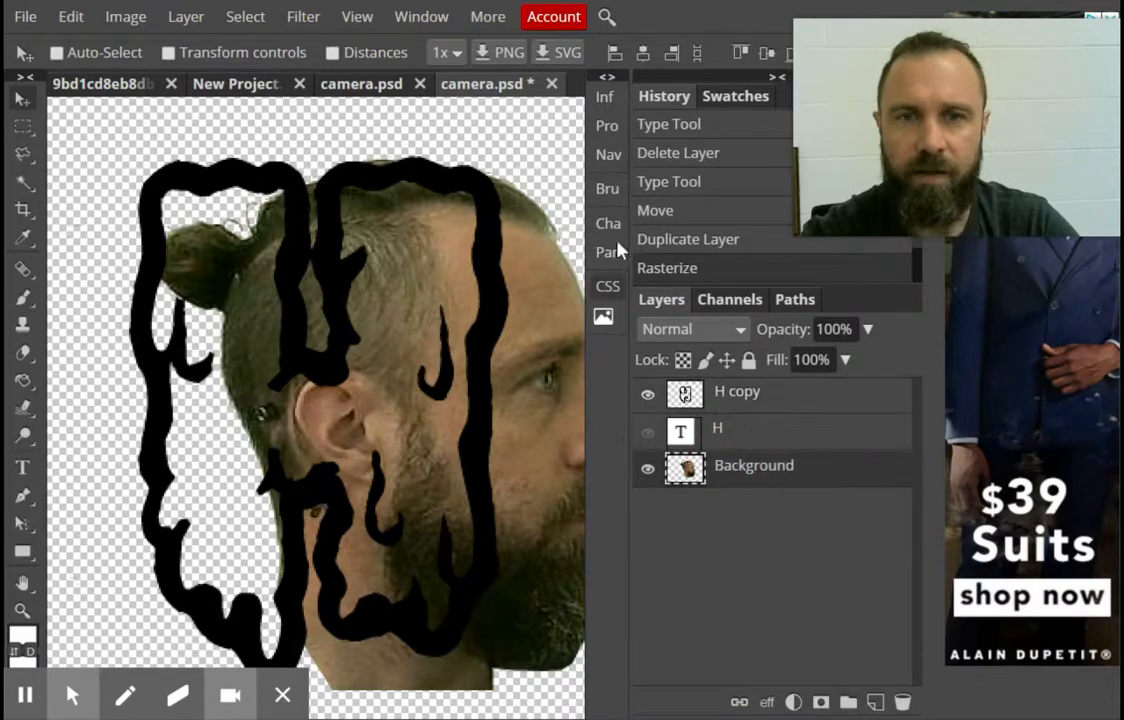
pyautogui.click(607, 155)
pyautogui.moveTo(470, 212); pyautogui.dragTo(484, 216)
pyautogui.click(603, 163)
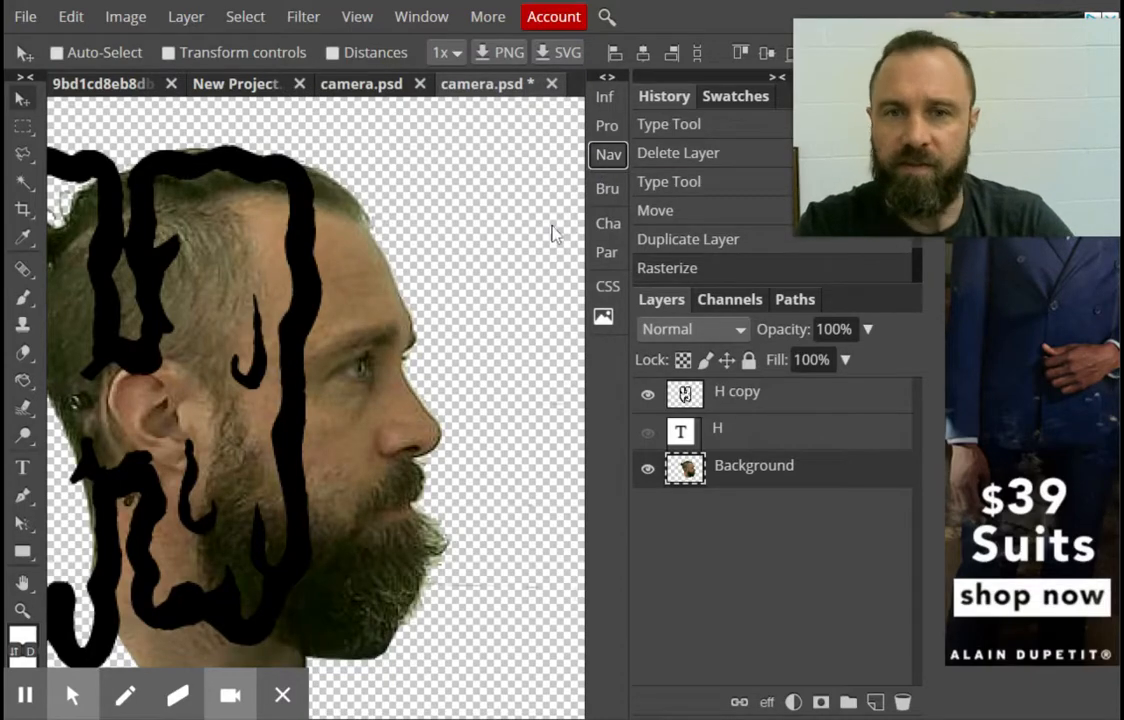
pyautogui.click(612, 160)
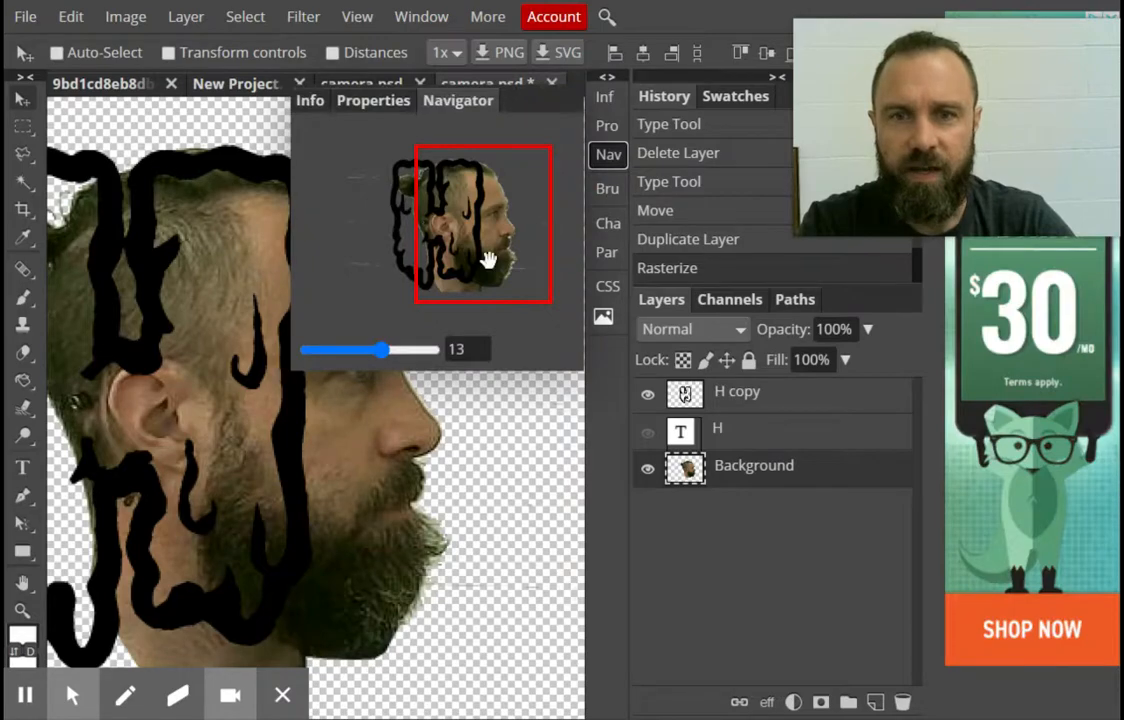
pyautogui.moveTo(488, 260); pyautogui.dragTo(524, 233)
pyautogui.click(605, 155)
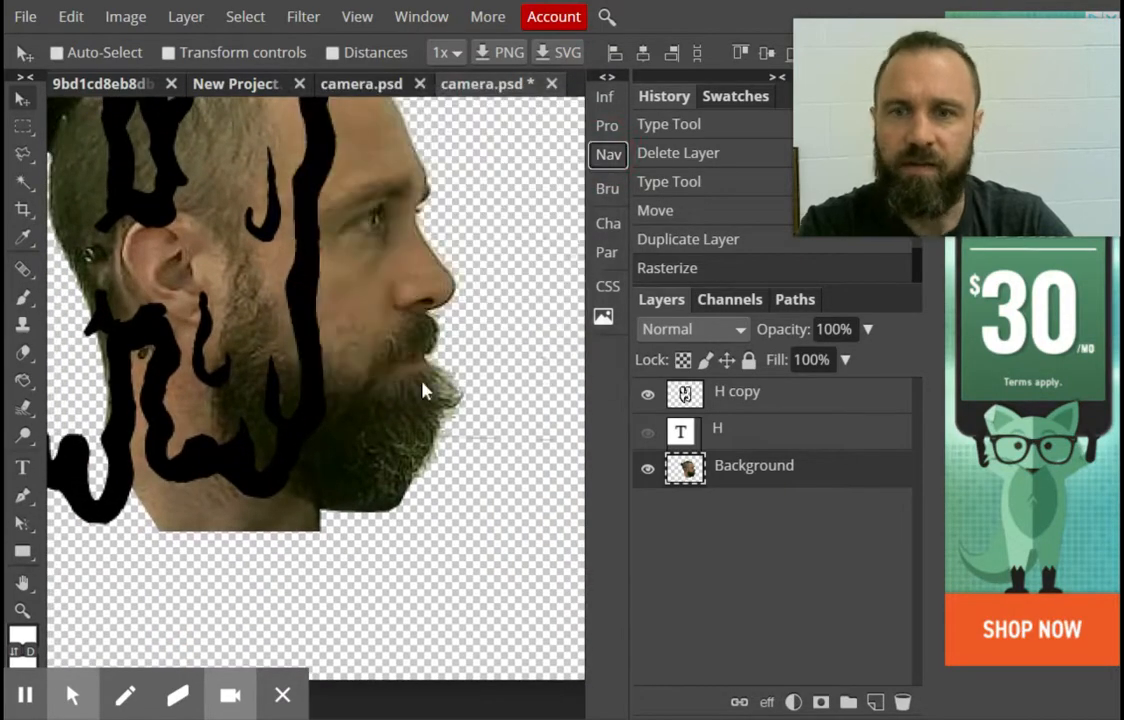
pyautogui.click(735, 401)
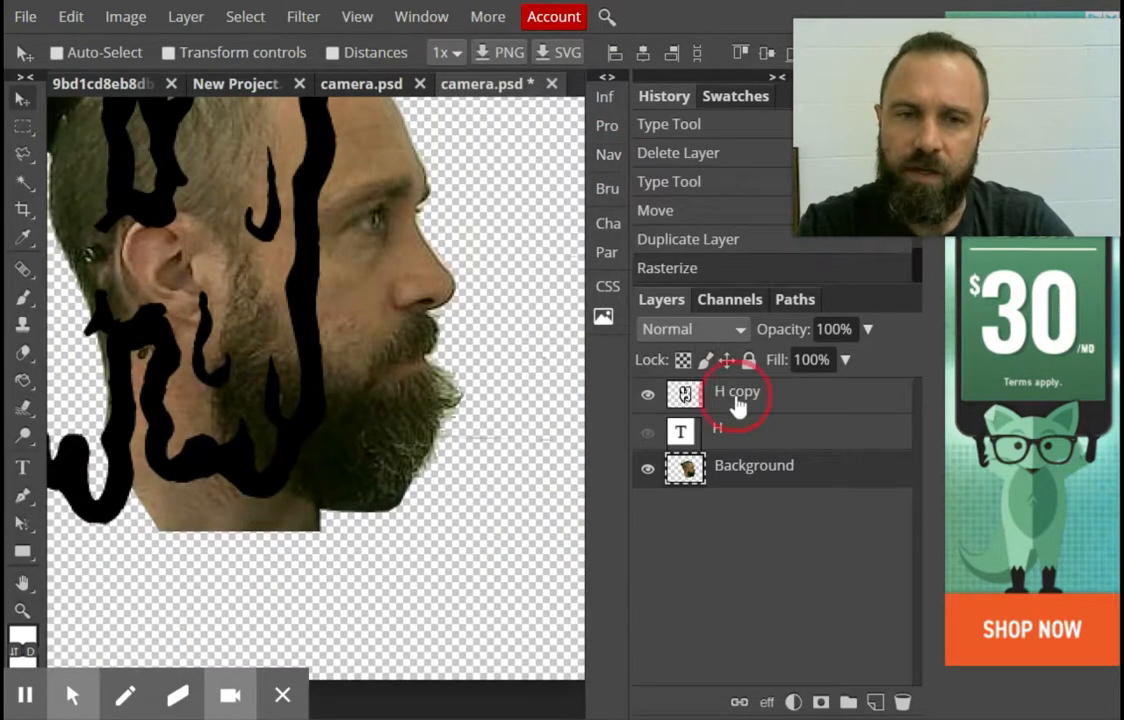
pyautogui.click(648, 470)
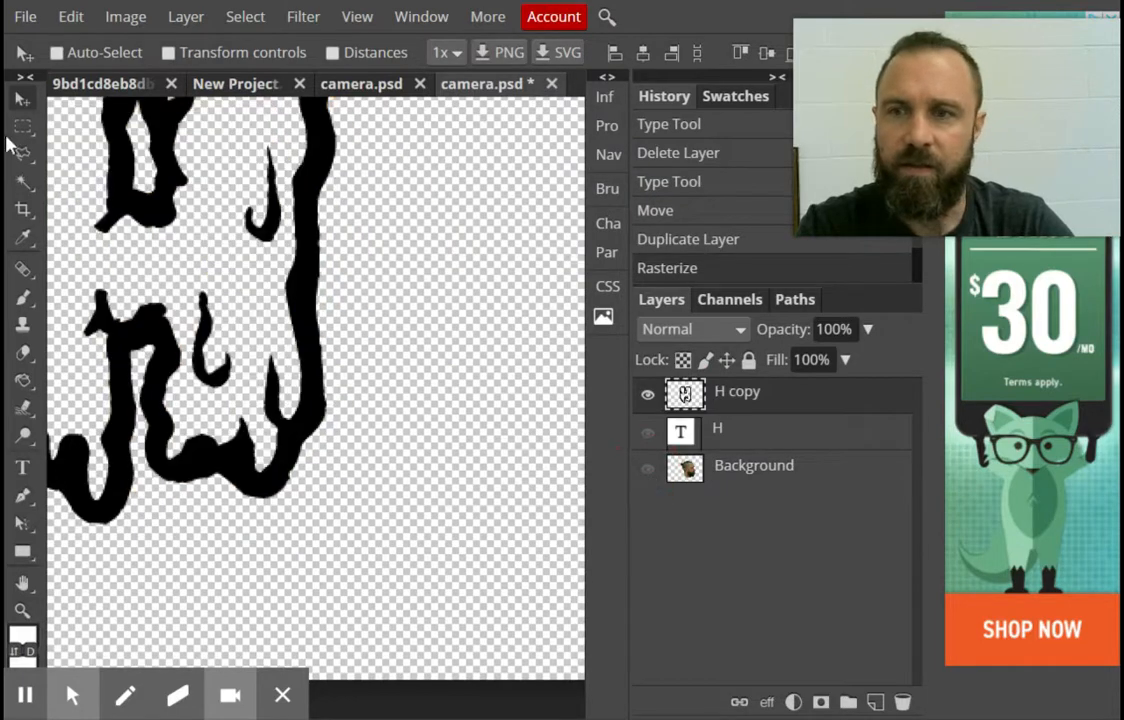
pyautogui.click(22, 181)
pyautogui.click(137, 365)
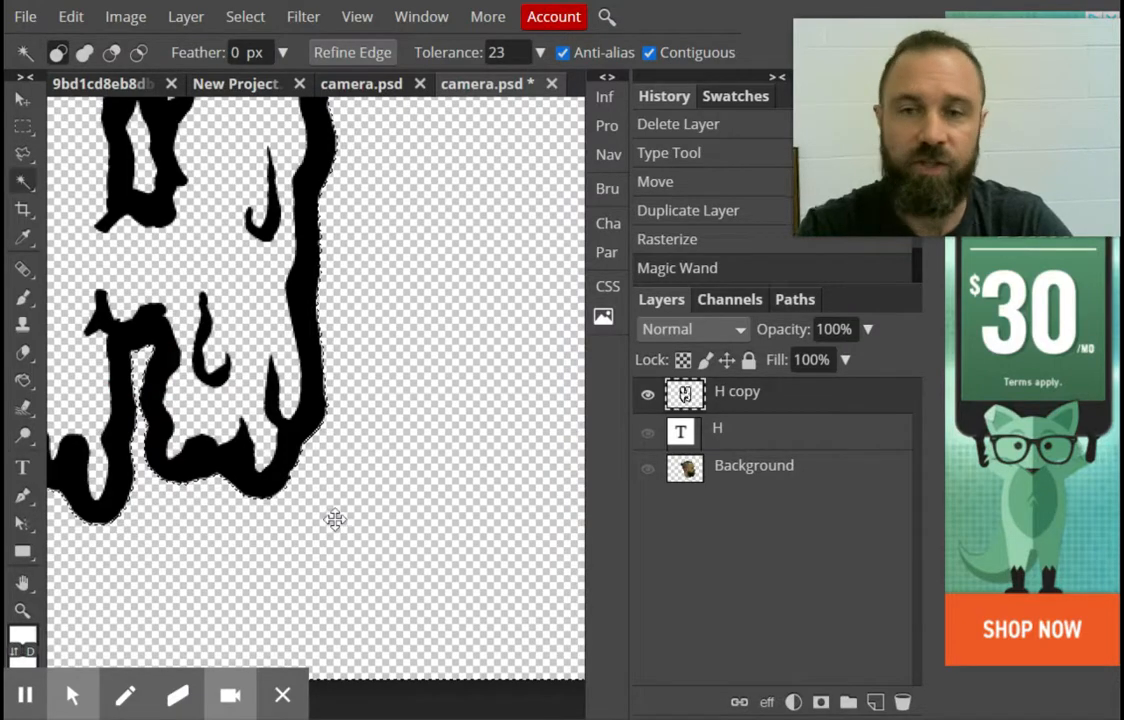
# Try clearing the head photo outside the H, then revert to the Magic Wand selection
pyautogui.click(648, 469)
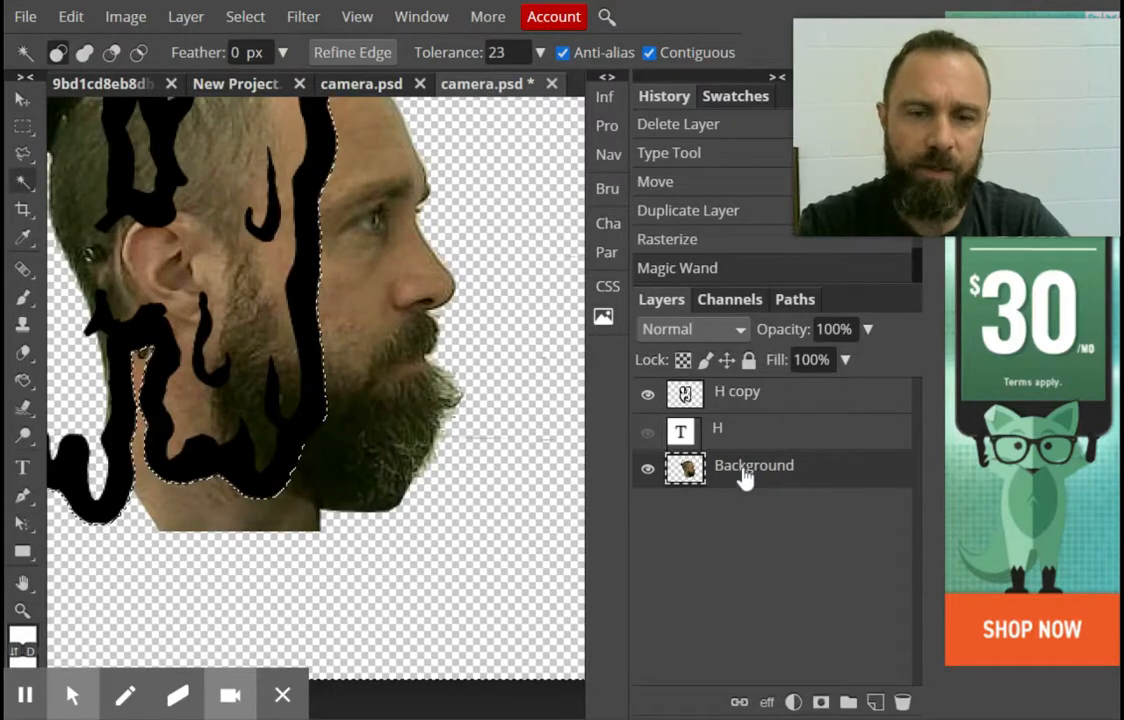
pyautogui.press('Delete')
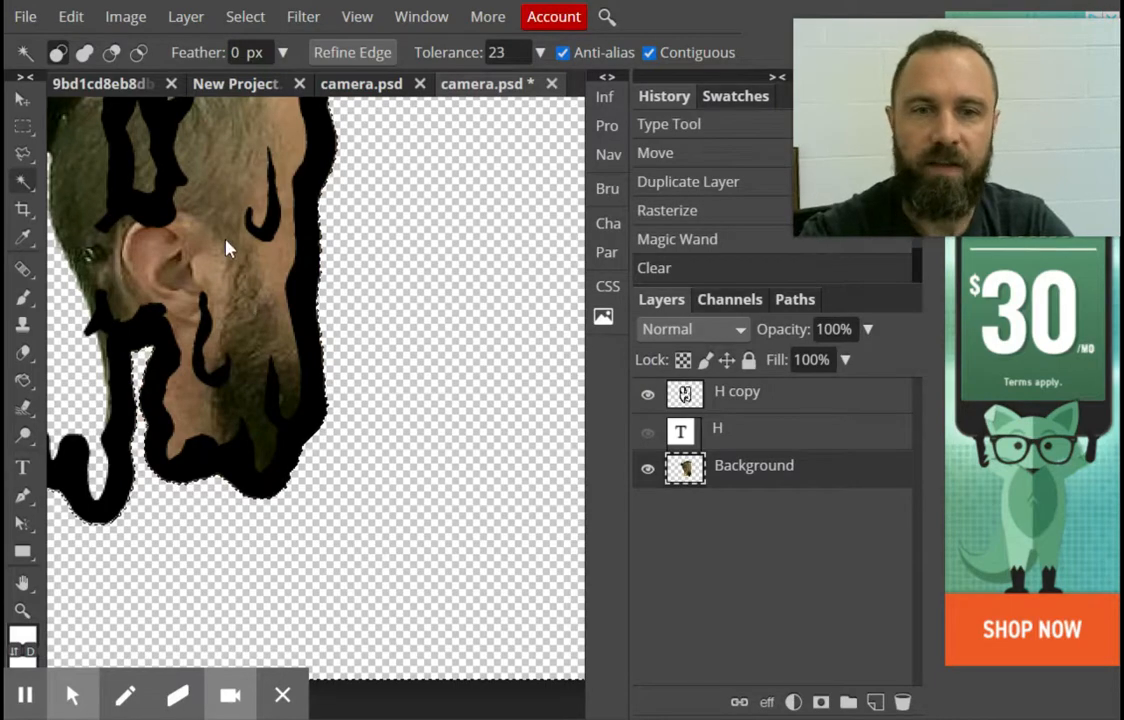
pyautogui.click(681, 242)
pyautogui.click(676, 268)
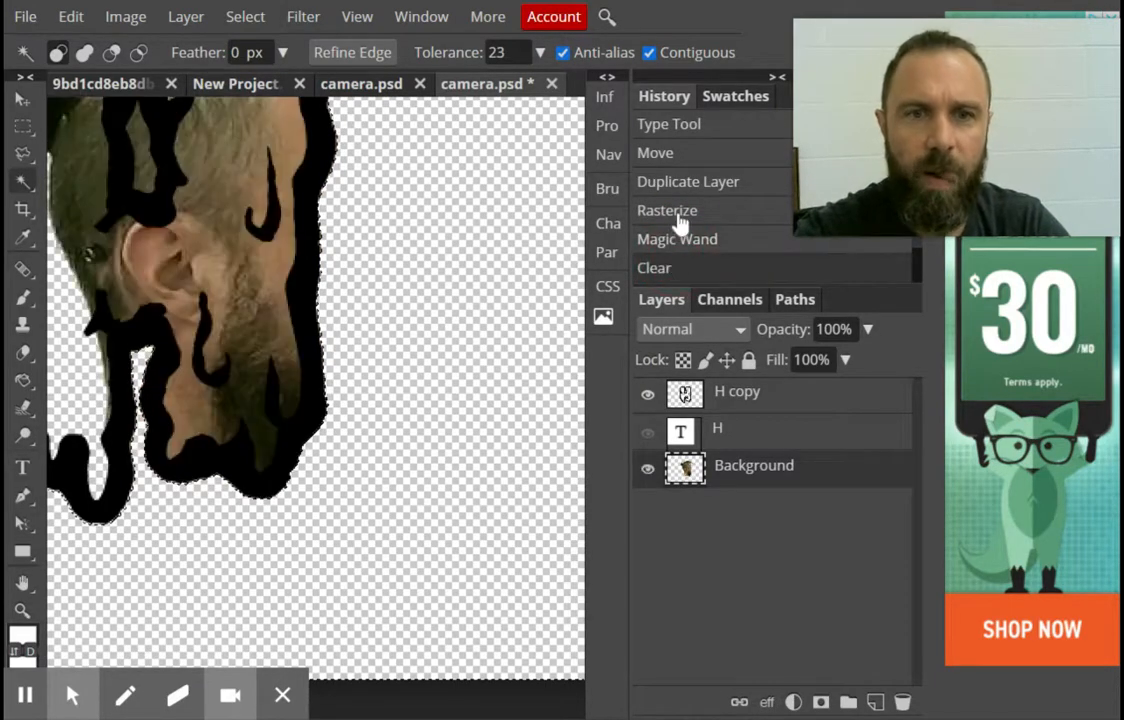
pyautogui.click(677, 220)
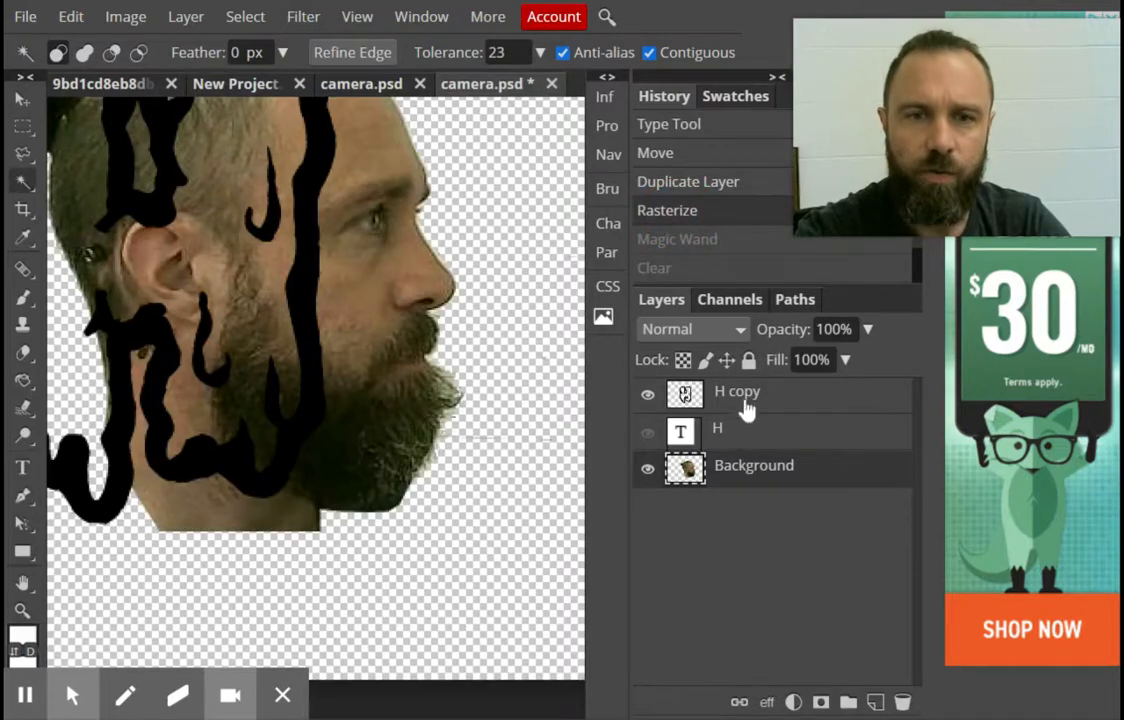
pyautogui.click(674, 242)
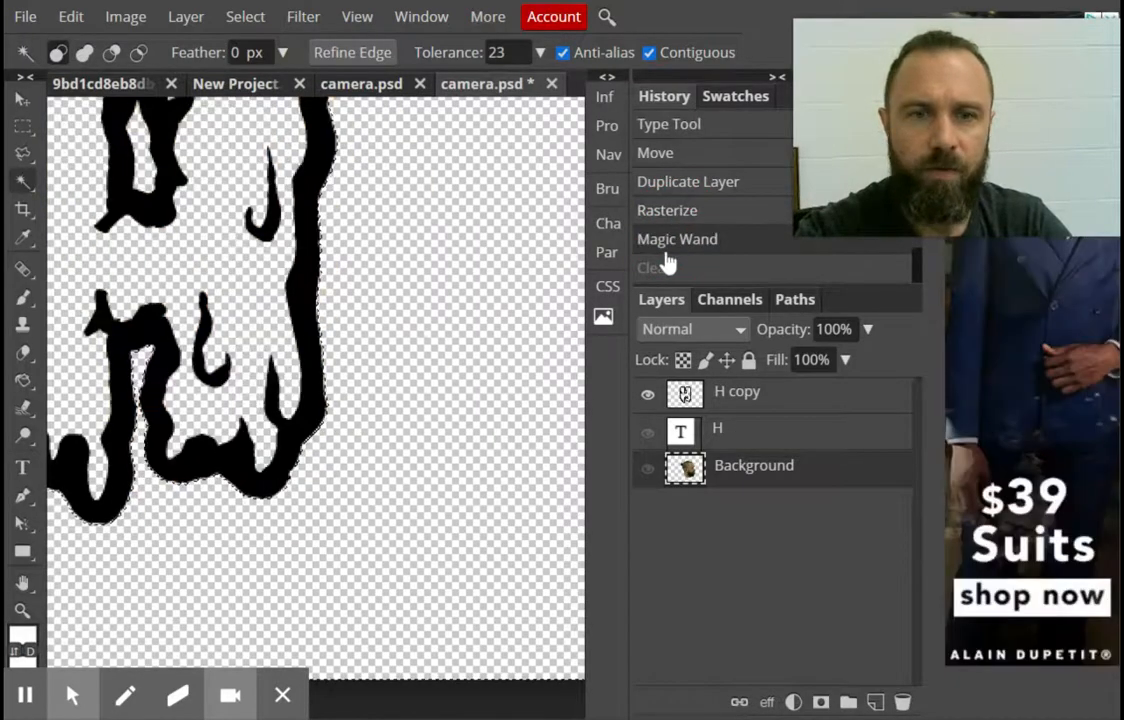
# Show the Background layer and erase the neck between and below the H's drips within the selection, using a 56 px eraser
pyautogui.click(648, 468)
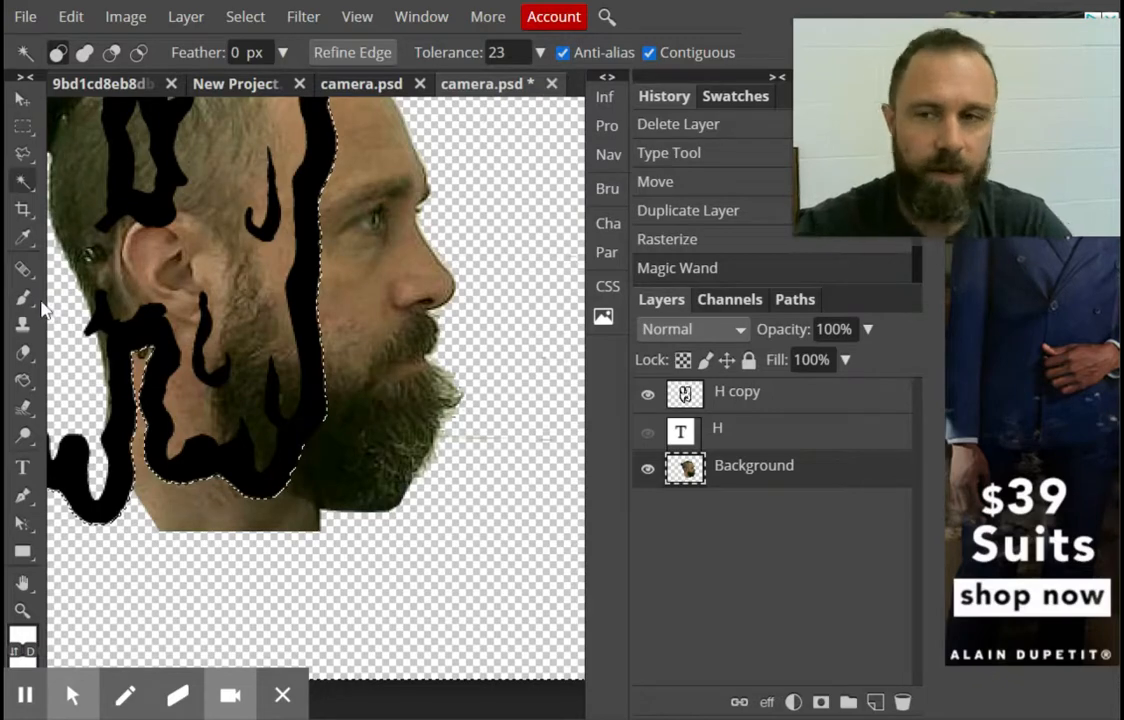
pyautogui.click(22, 360)
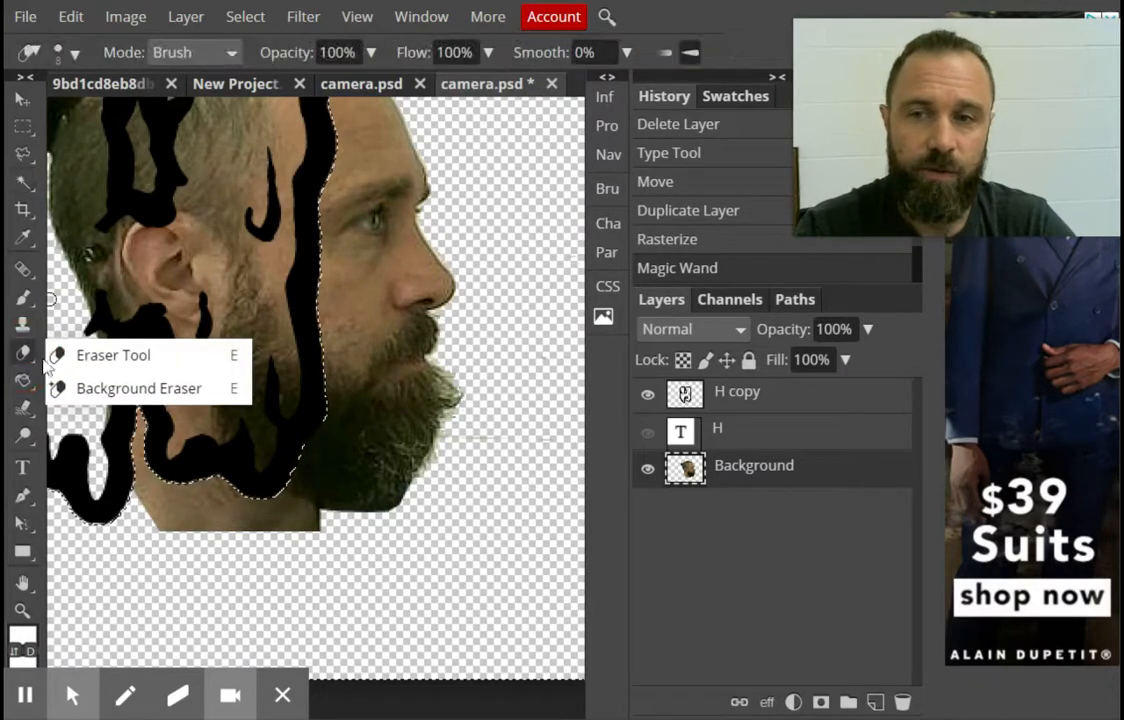
pyautogui.click(90, 356)
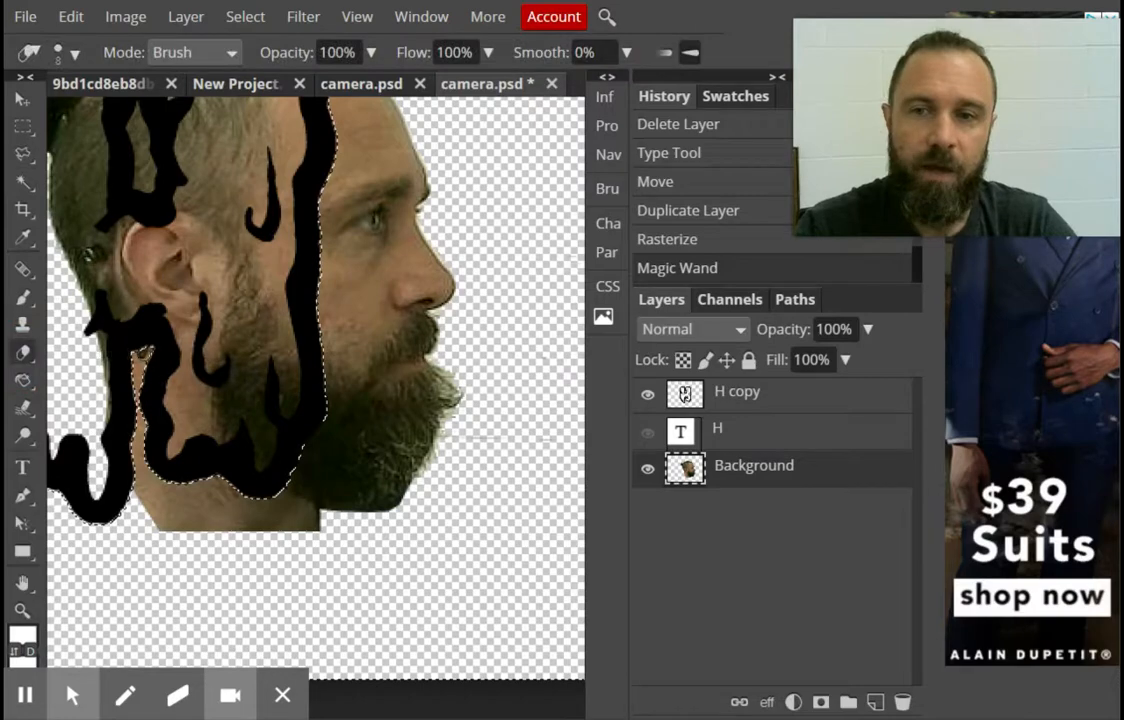
pyautogui.click(66, 52)
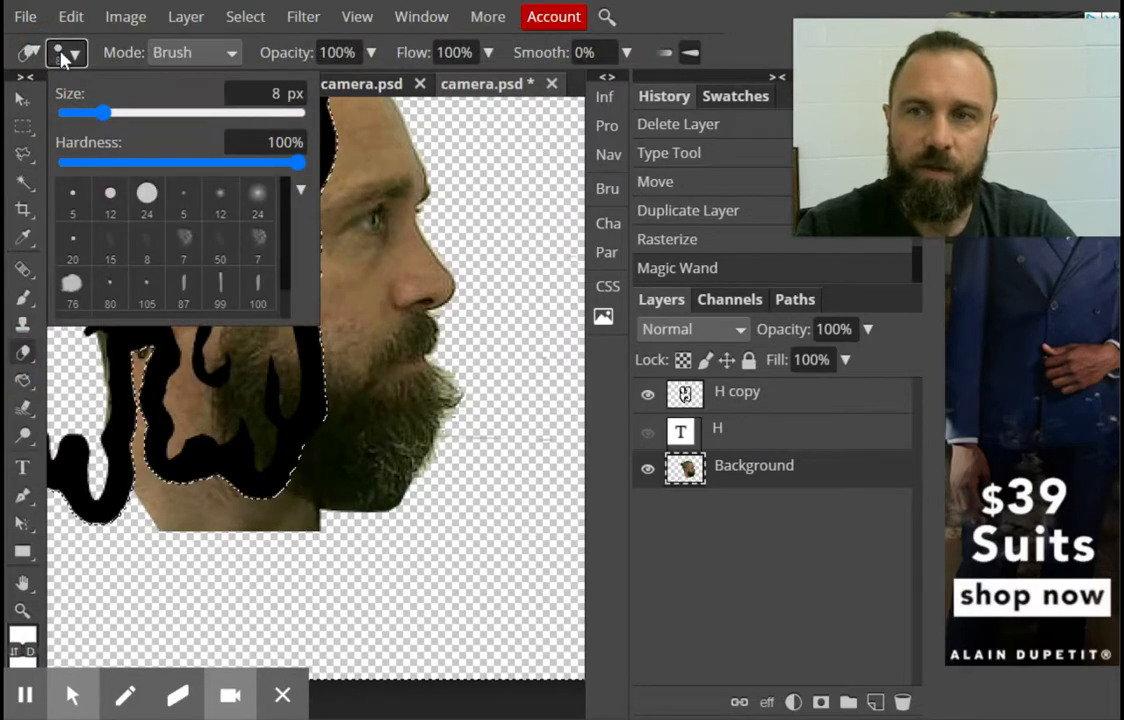
pyautogui.click(147, 113)
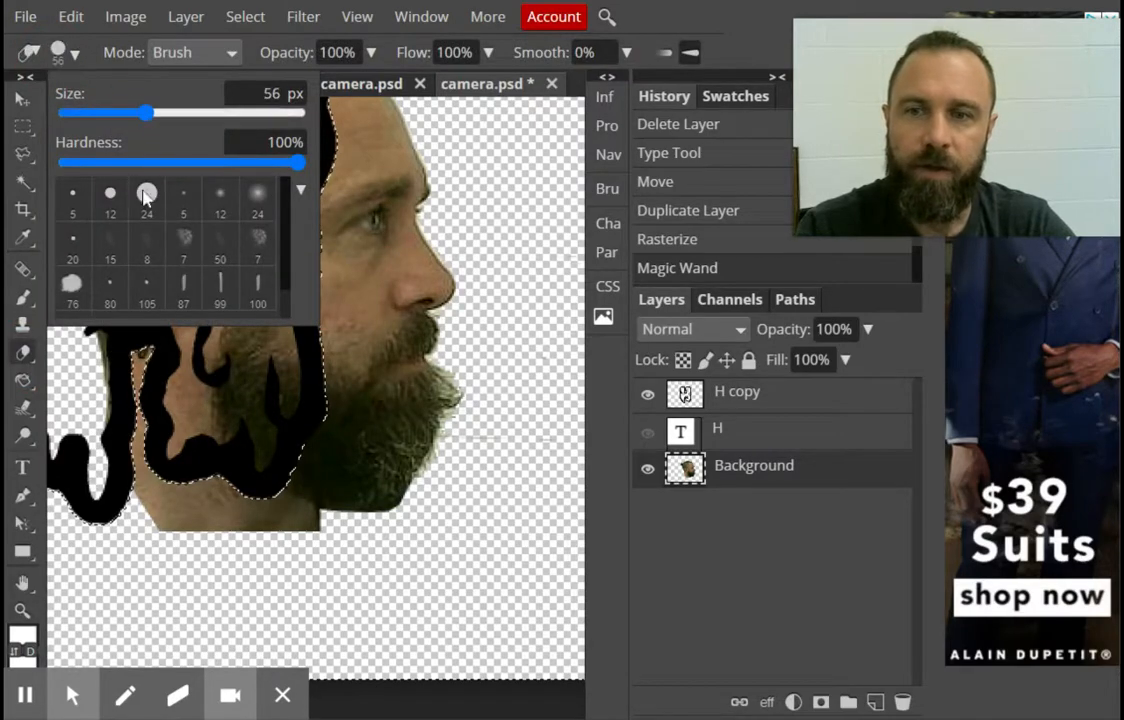
pyautogui.click(140, 378)
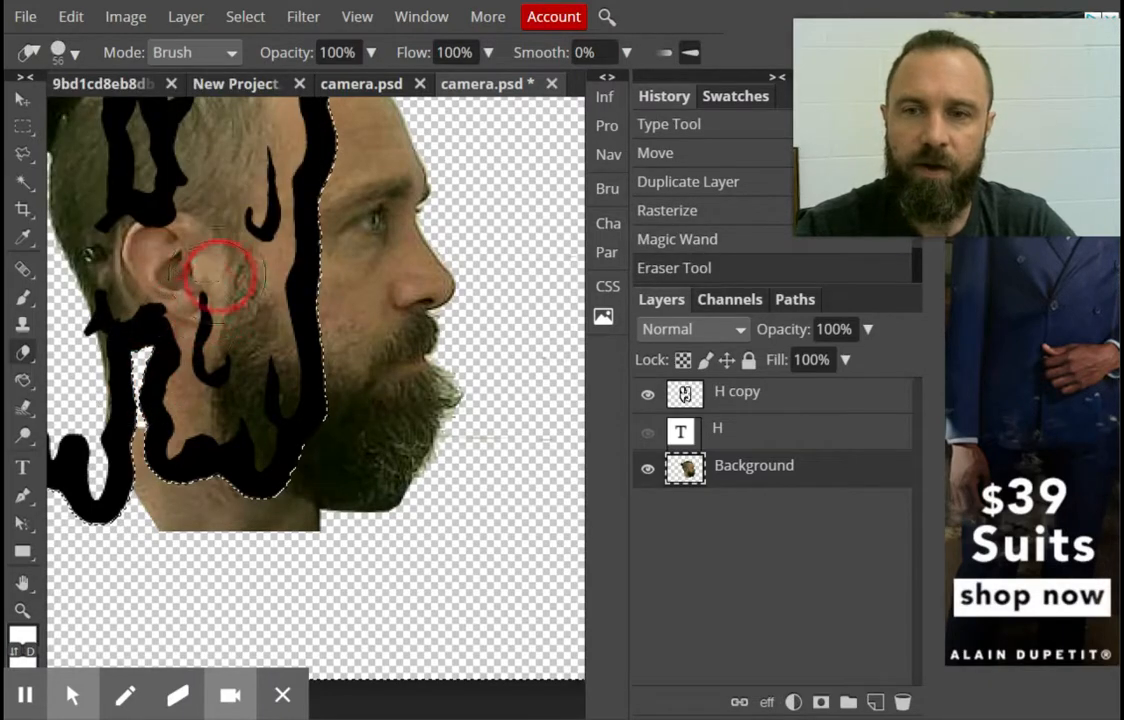
pyautogui.moveTo(197, 245)
pyautogui.mouseDown()
pyautogui.moveTo(233, 271)
pyautogui.moveTo(225, 252)
pyautogui.mouseUp()
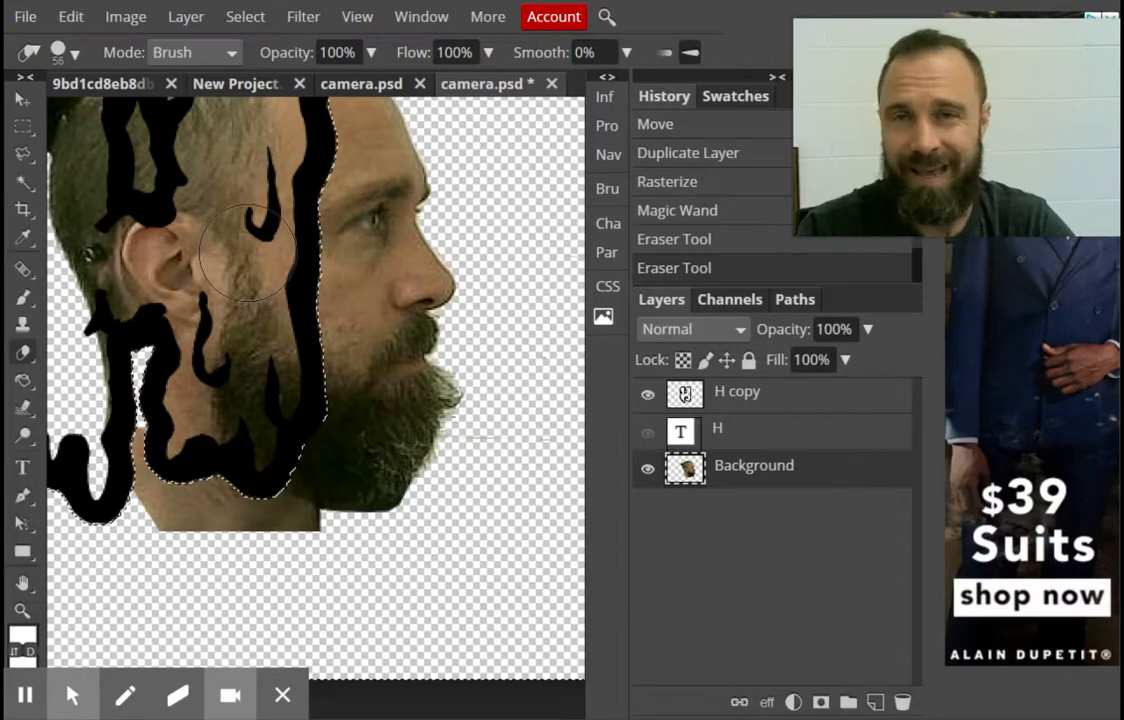
pyautogui.moveTo(92, 405)
pyautogui.mouseDown()
pyautogui.moveTo(75, 315)
pyautogui.moveTo(120, 396)
pyautogui.moveTo(120, 467)
pyautogui.moveTo(166, 505)
pyautogui.moveTo(262, 527)
pyautogui.mouseUp()
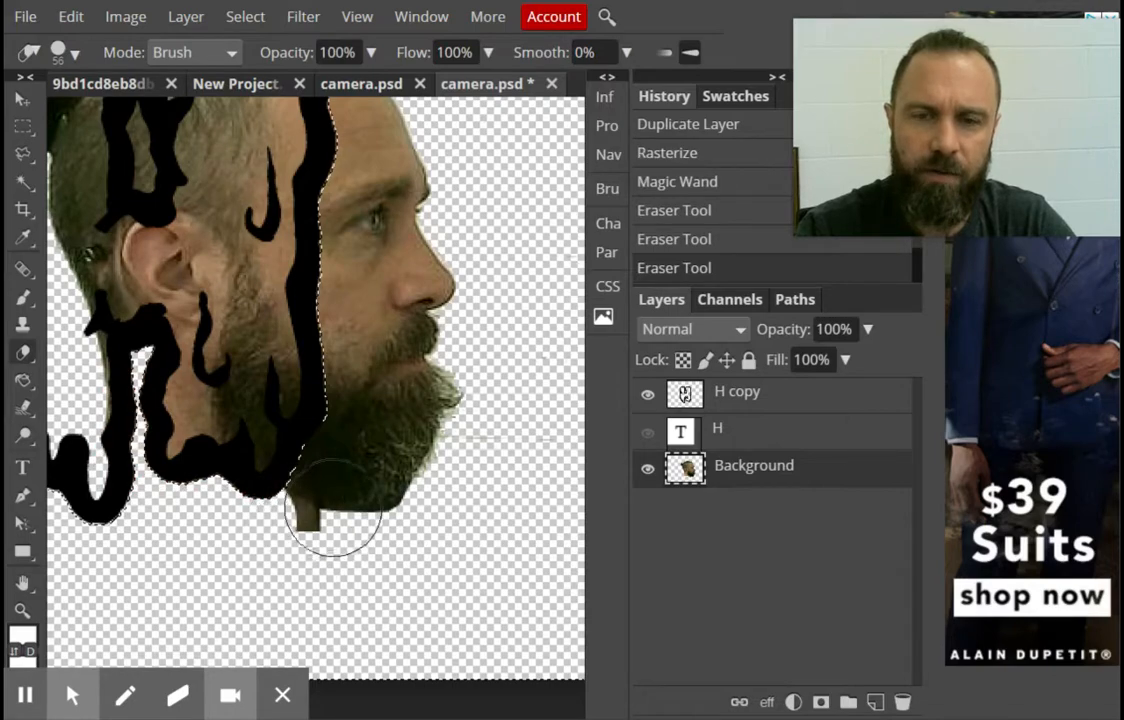
pyautogui.moveTo(334, 516); pyautogui.dragTo(343, 490)
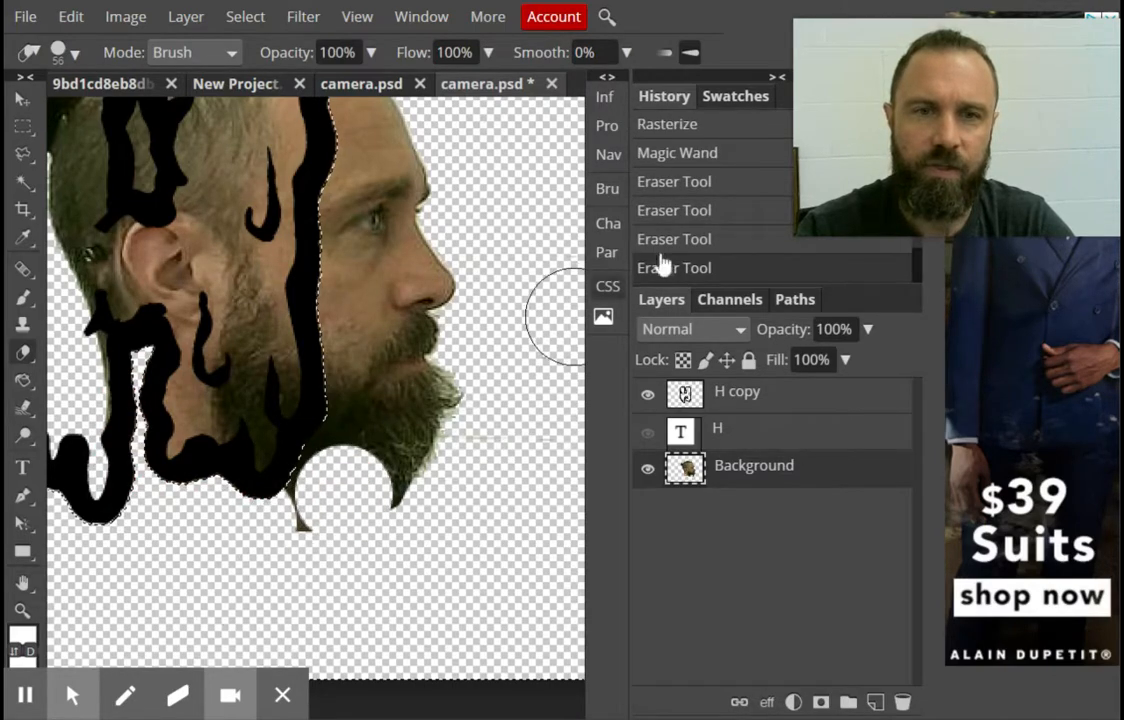
pyautogui.click(700, 240)
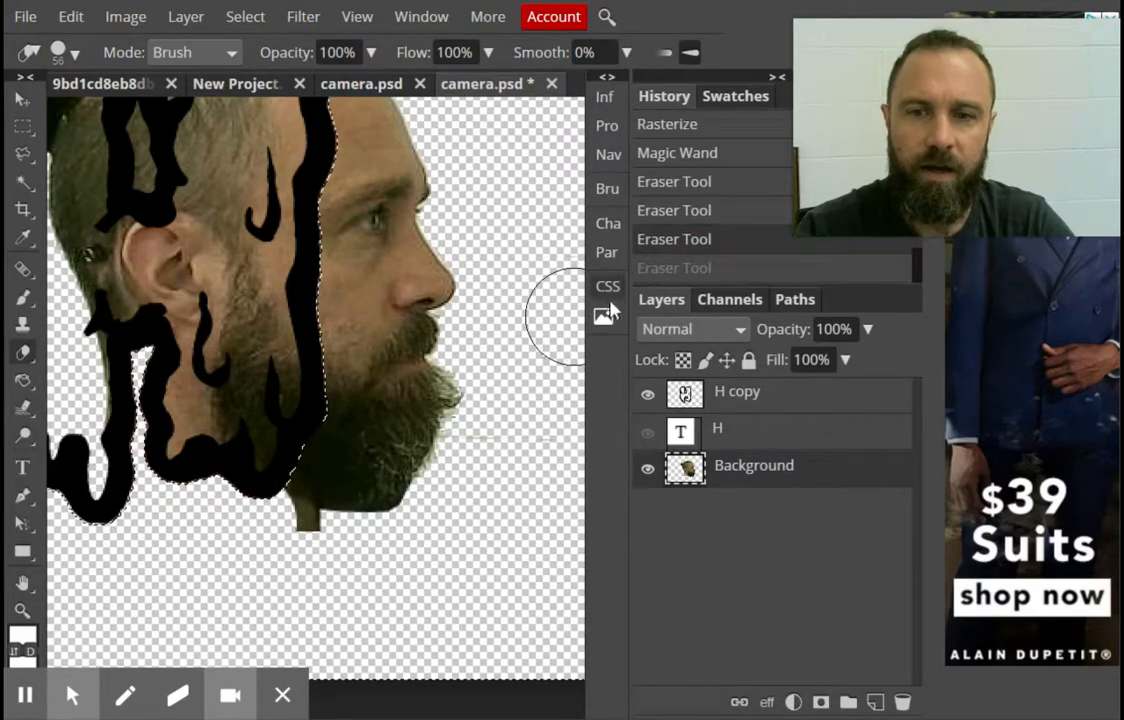
# Remove the selection, lasso the upper part of the remaining neck strip between the H and the beard, and delete it
pyautogui.click(608, 154)
pyautogui.moveTo(385, 352); pyautogui.dragTo(416, 356)
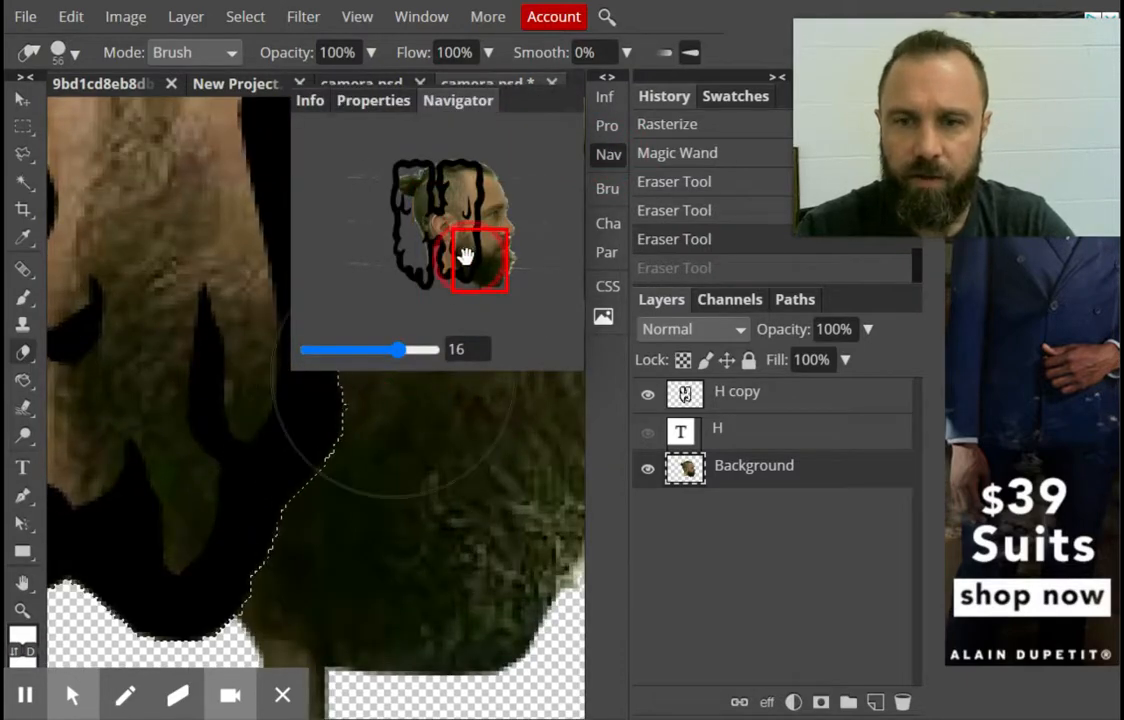
pyautogui.moveTo(464, 253)
pyautogui.mouseDown()
pyautogui.moveTo(462, 268)
pyautogui.moveTo(452, 265)
pyautogui.mouseUp()
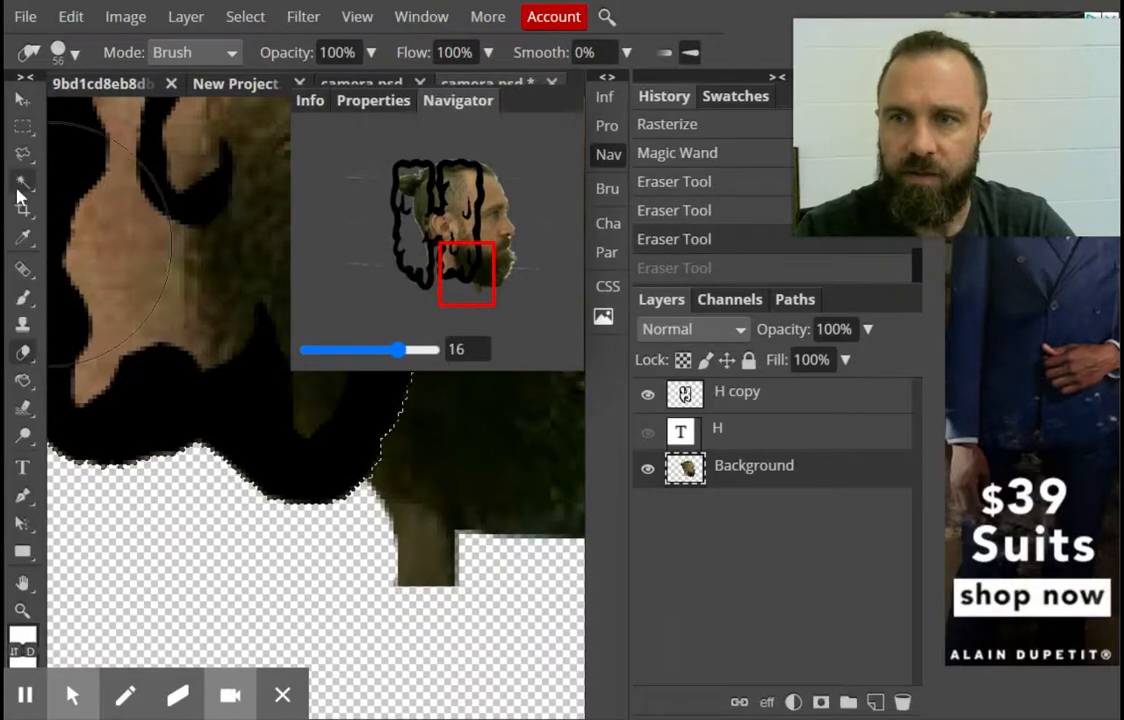
pyautogui.click(22, 153)
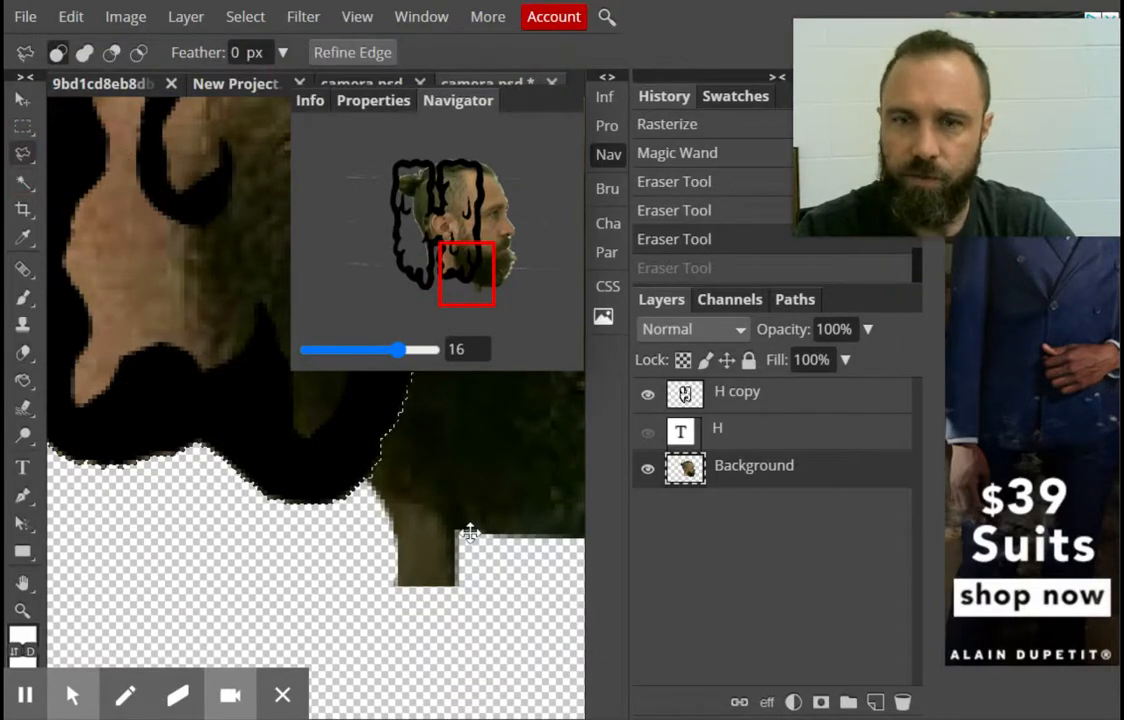
pyautogui.hotkey('ctrl', 'd')
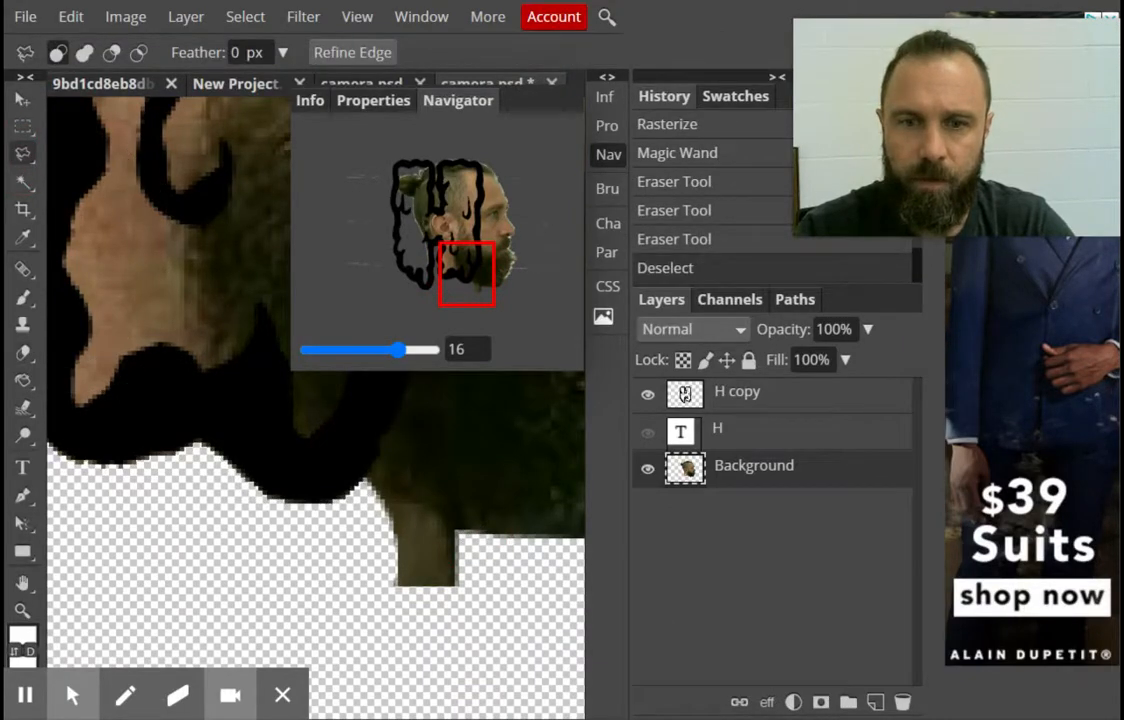
pyautogui.click(458, 532)
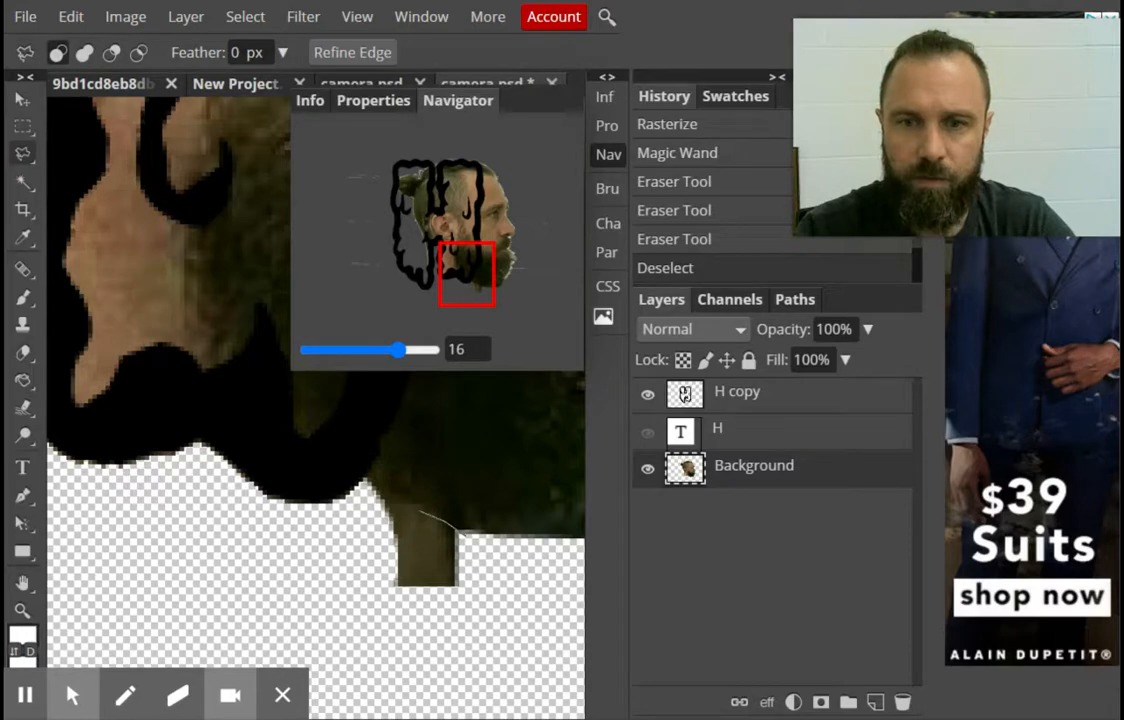
pyautogui.click(373, 476)
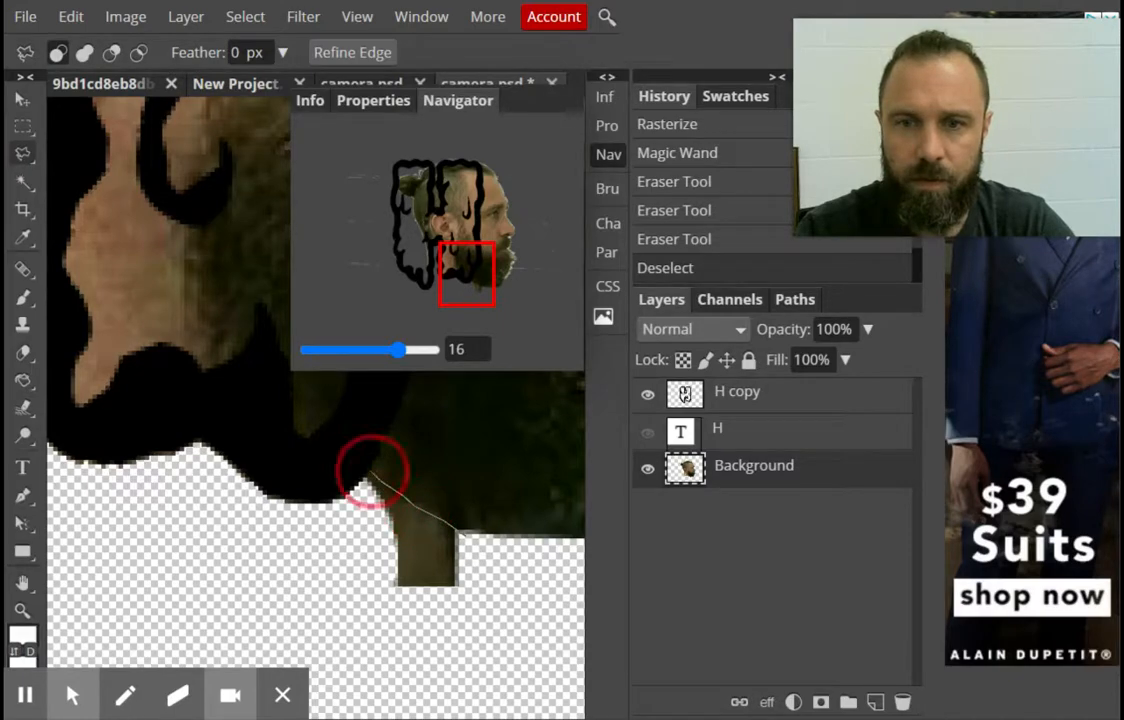
pyautogui.click(339, 463)
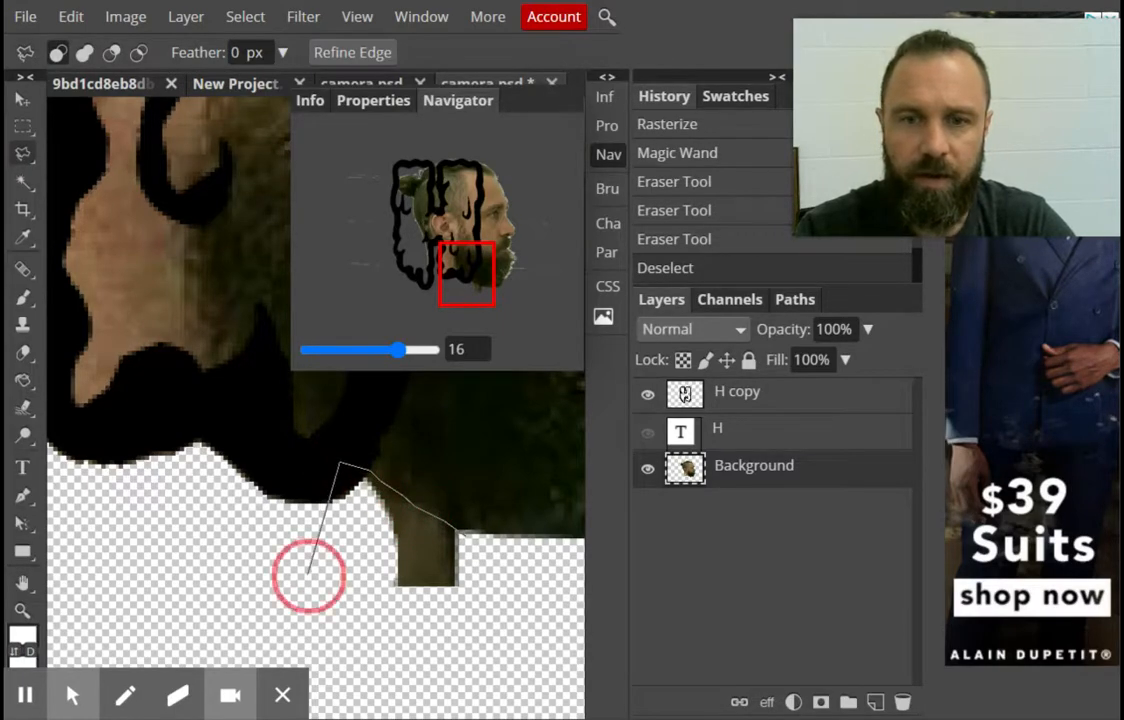
pyautogui.doubleClick(307, 574)
pyautogui.press('Delete')
# Lasso around the leftover neck fragment below the beard and delete it from the Background layer
pyautogui.click(497, 560)
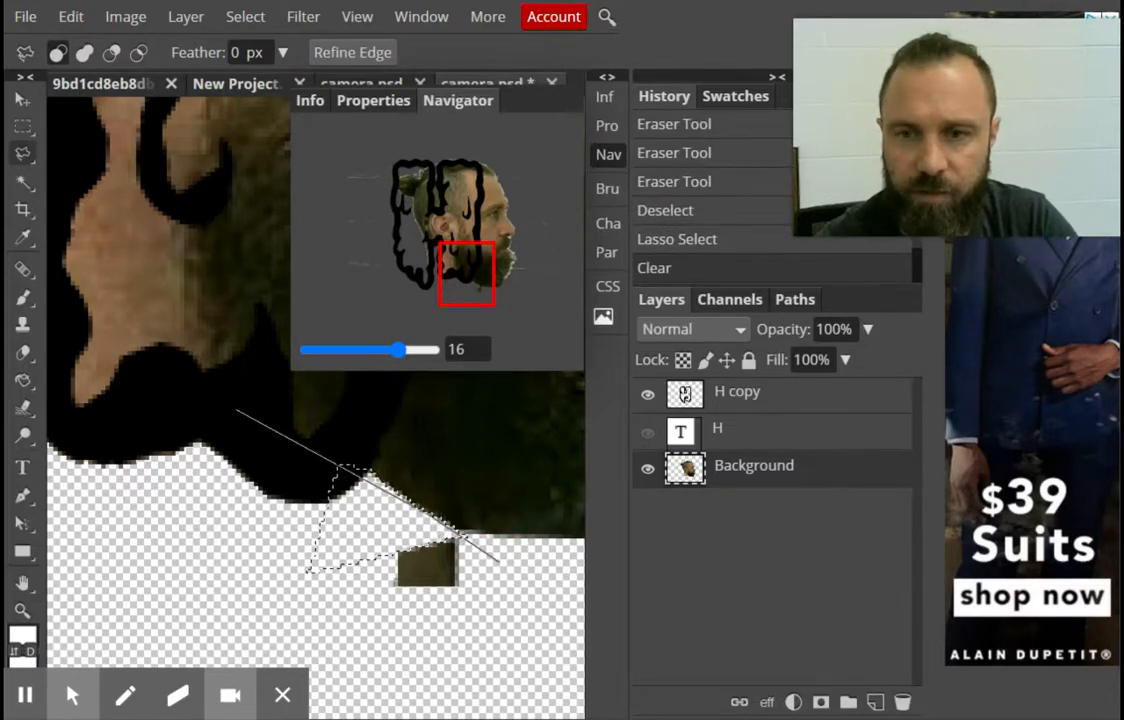
pyautogui.click(228, 414)
pyautogui.click(240, 634)
pyautogui.doubleClick(506, 605)
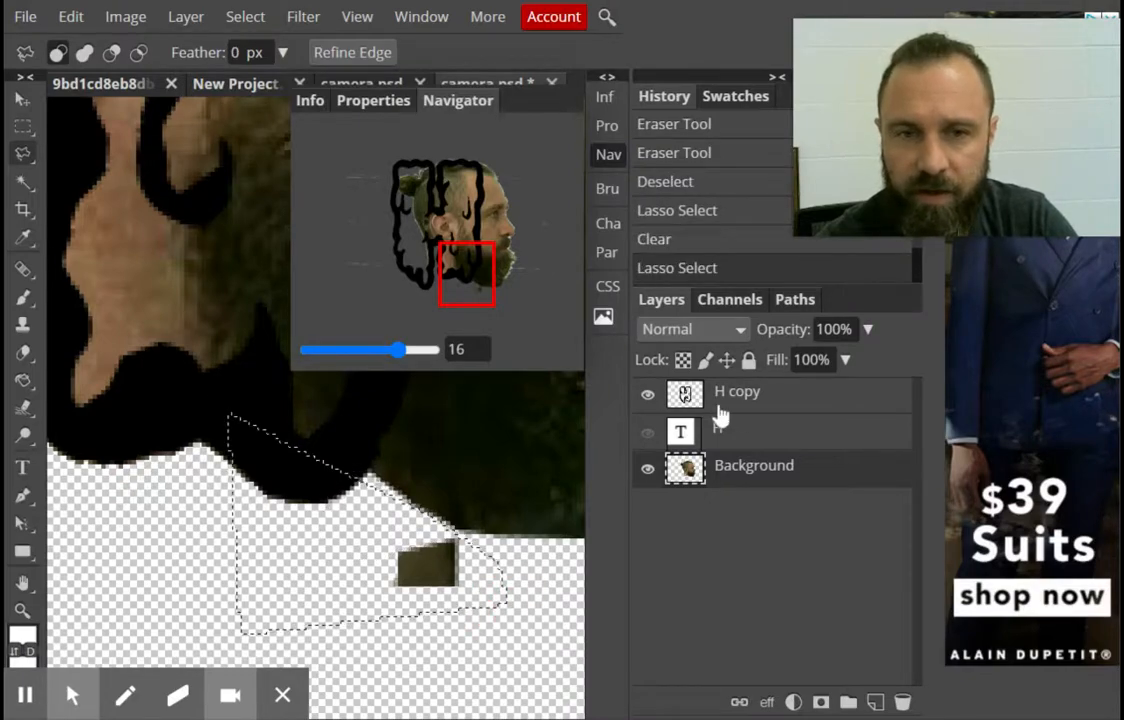
pyautogui.press('Delete')
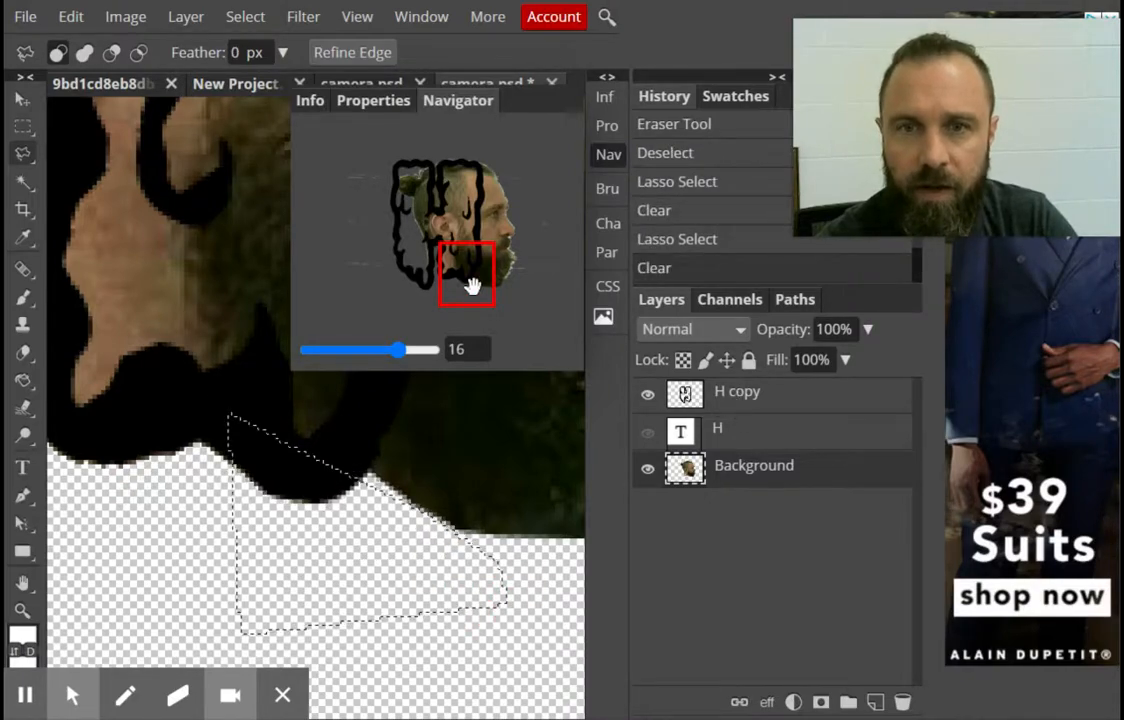
# Magic Wand the enclosed gap between the H's uprights on the H copy layer and delete that area from the Background layer
pyautogui.moveTo(472, 286); pyautogui.dragTo(455, 163)
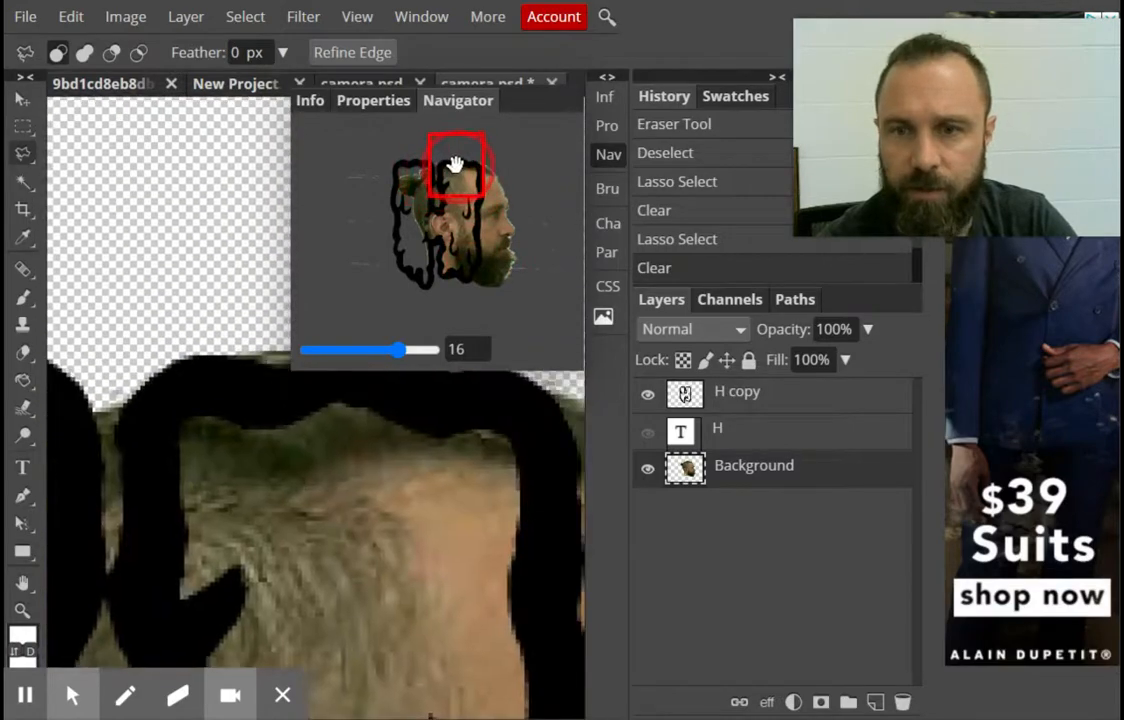
pyautogui.moveTo(401, 350); pyautogui.dragTo(389, 351)
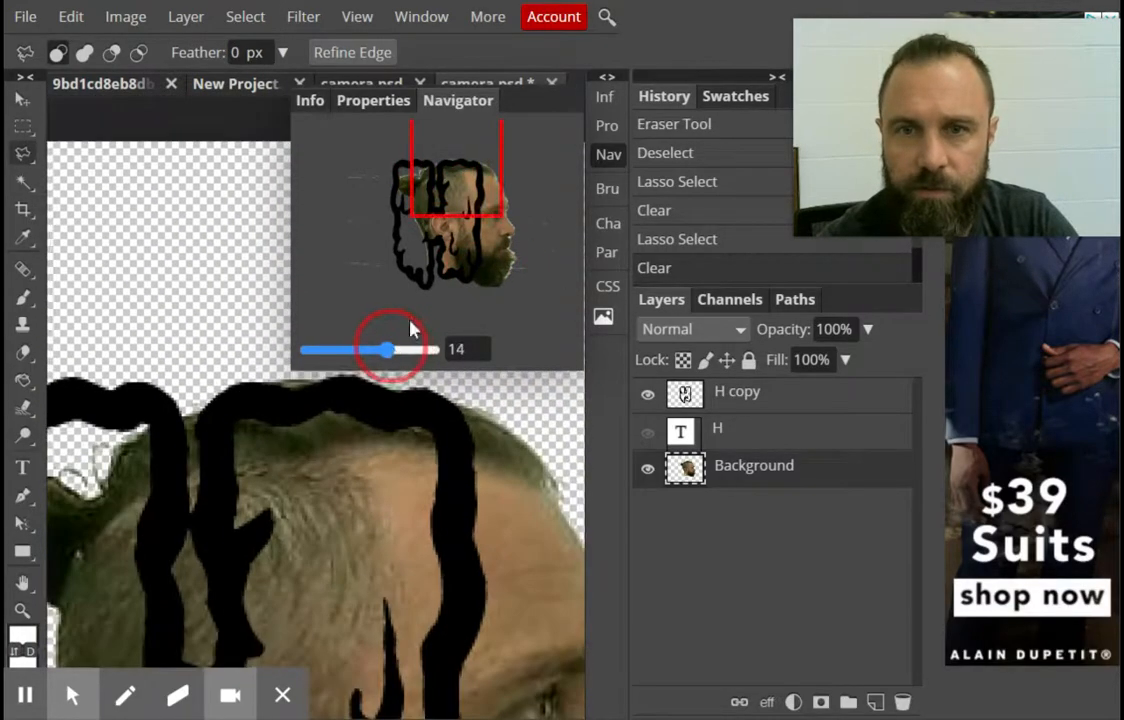
pyautogui.moveTo(477, 181); pyautogui.dragTo(463, 188)
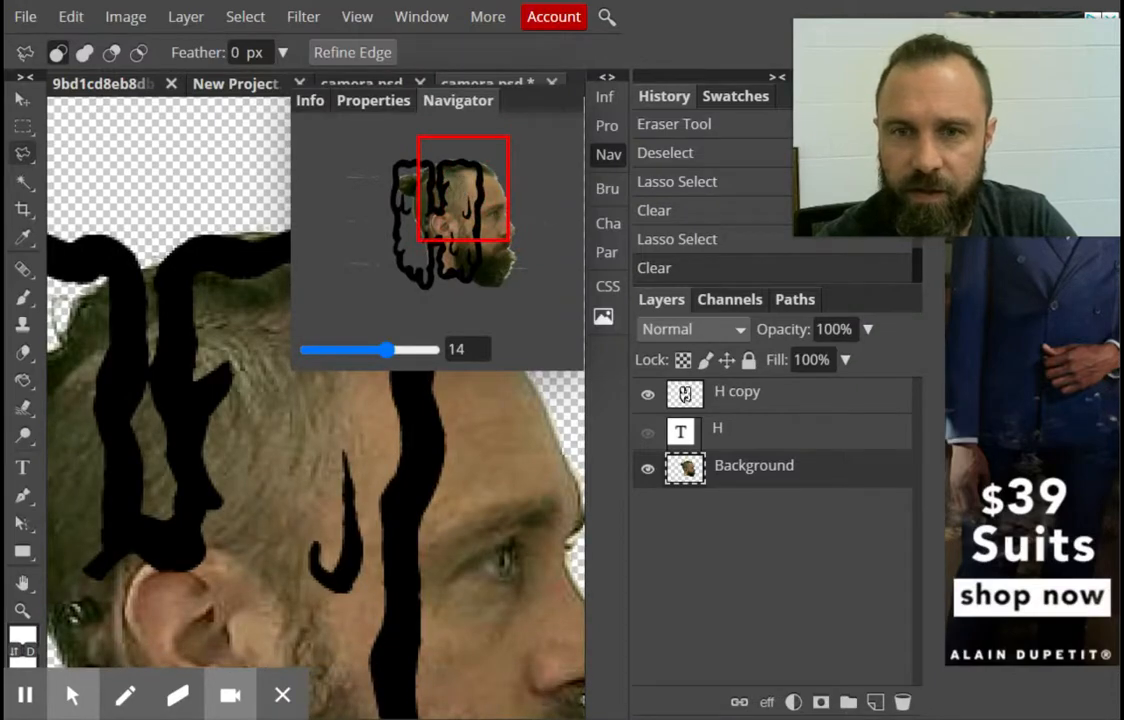
pyautogui.click(22, 183)
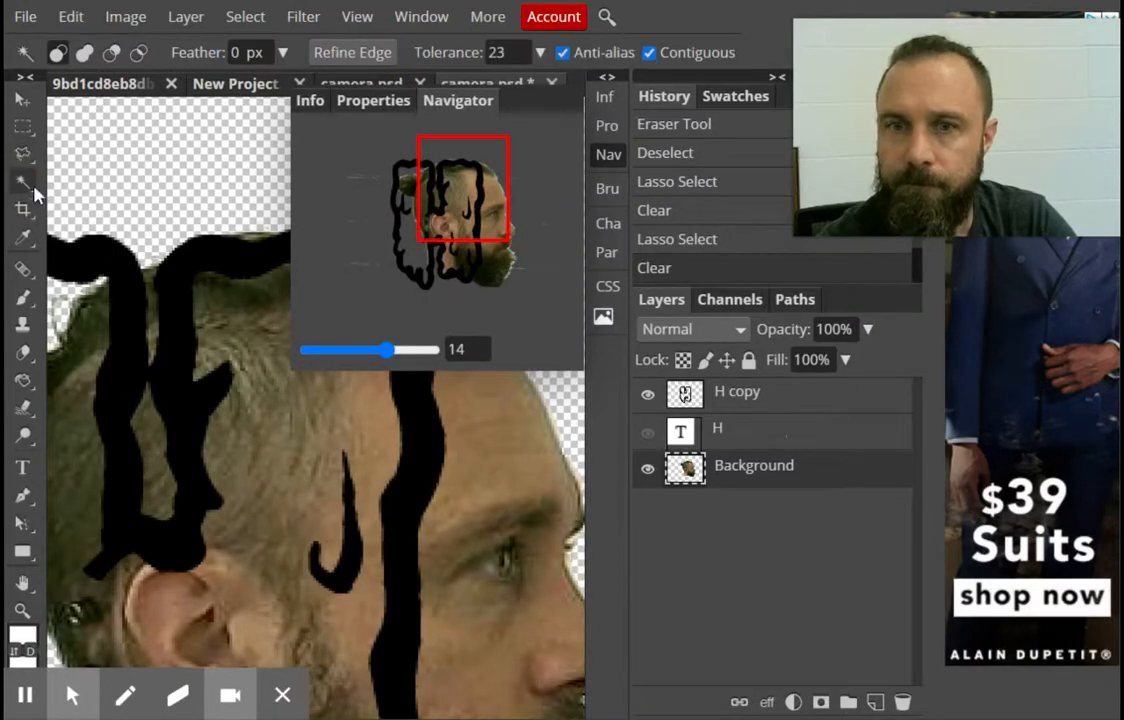
pyautogui.click(771, 401)
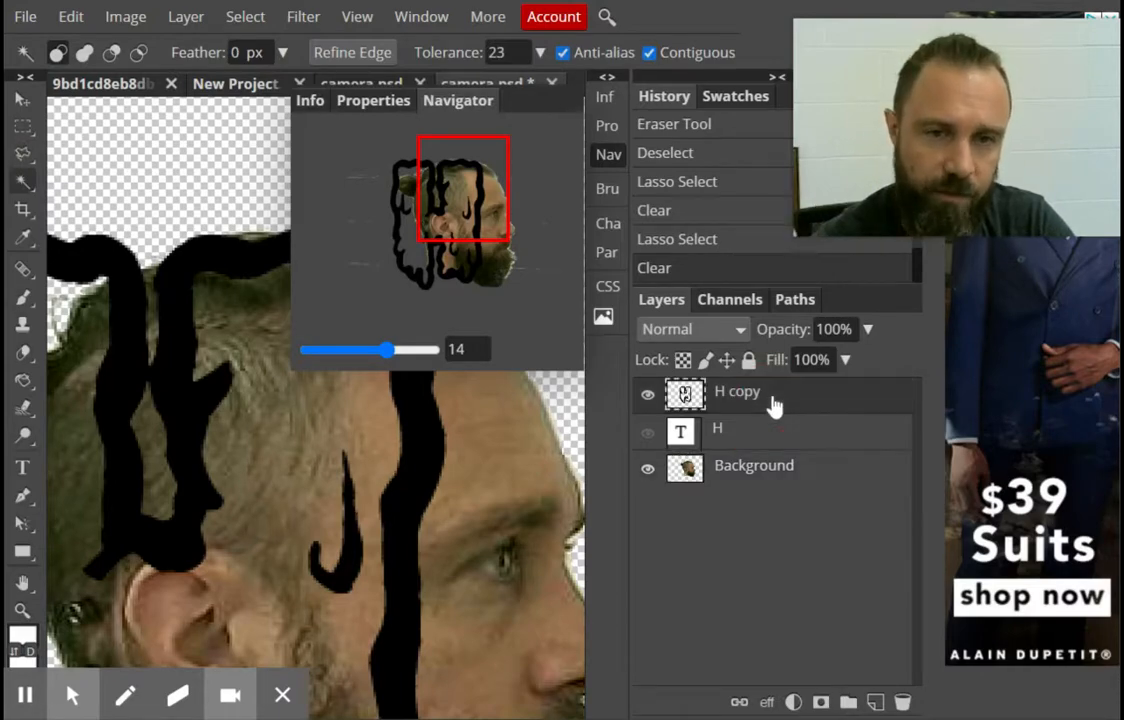
pyautogui.click(137, 200)
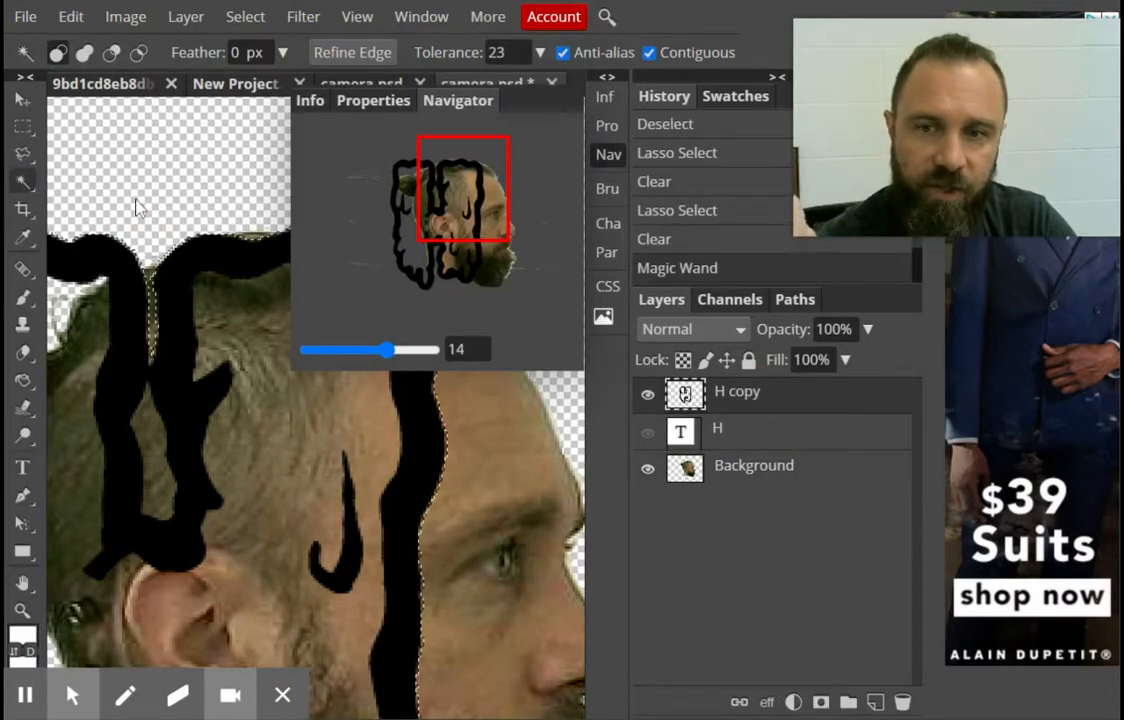
pyautogui.click(155, 449)
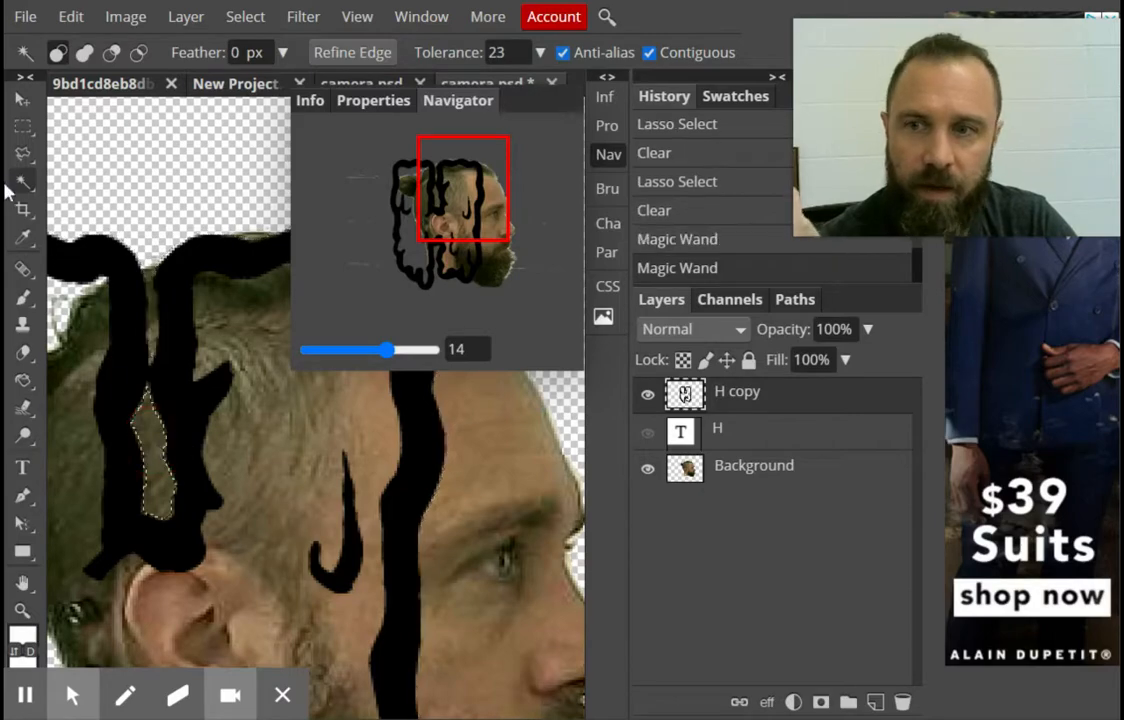
pyautogui.click(735, 470)
pyautogui.press('Delete')
# With the Background layer temporarily hidden, select the area outside the H on the H copy layer, then make the Background layer visible and active
pyautogui.click(725, 392)
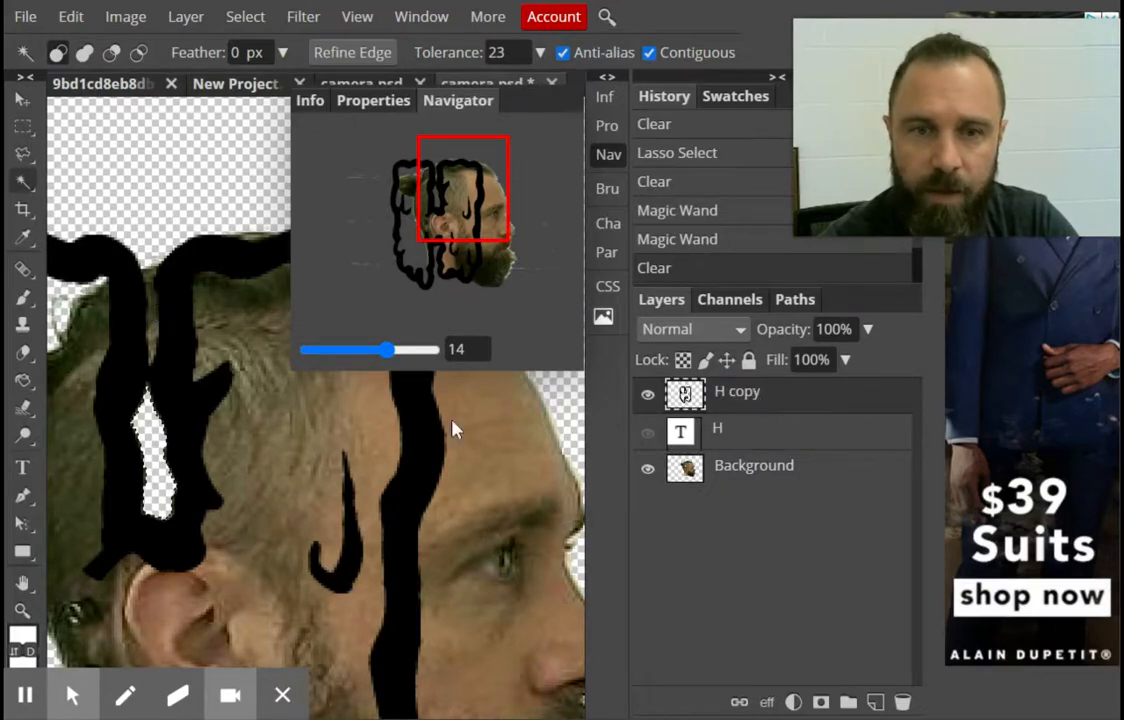
pyautogui.click(647, 470)
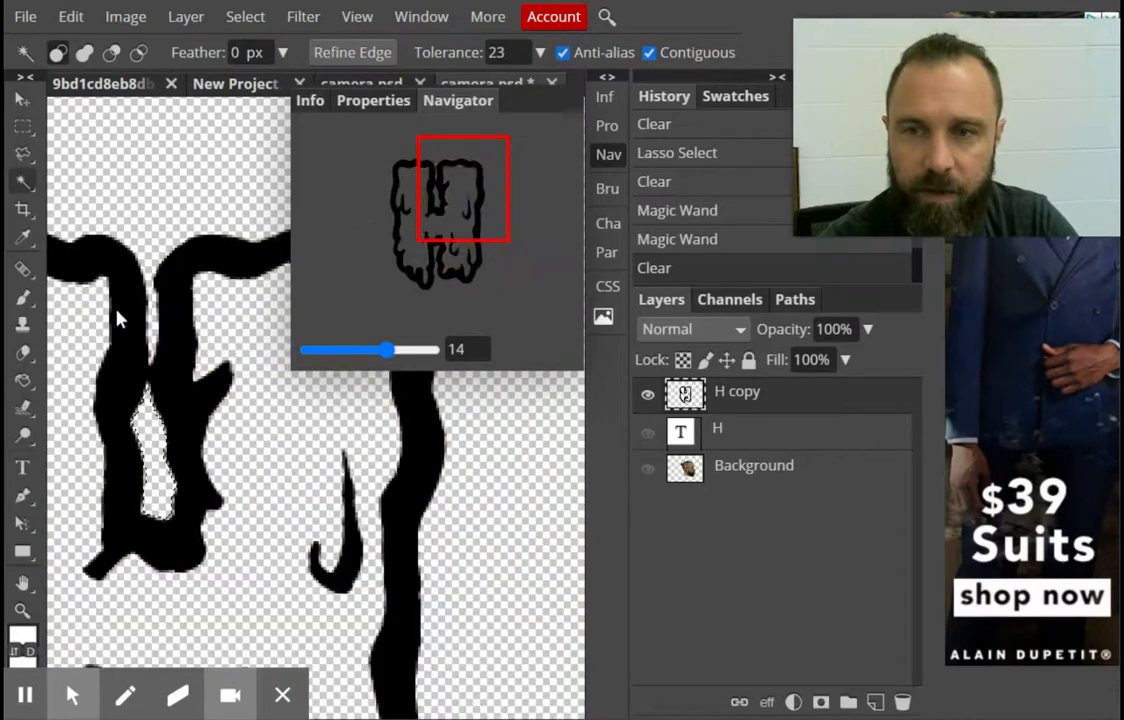
pyautogui.click(152, 340)
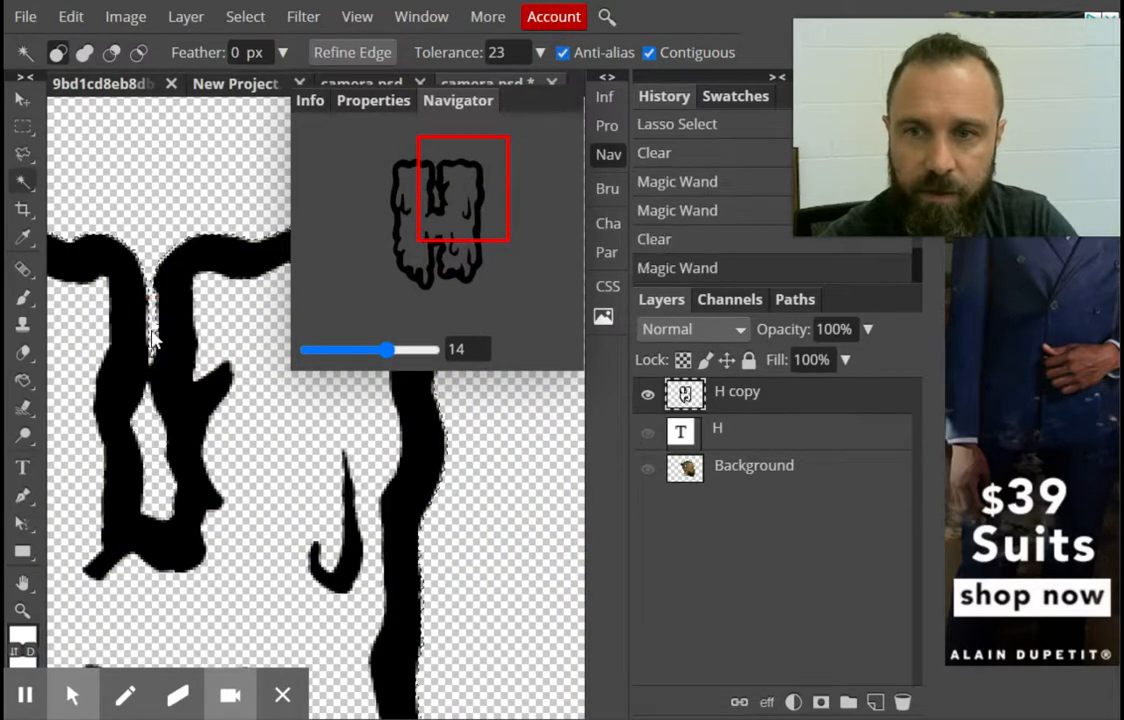
pyautogui.click(733, 477)
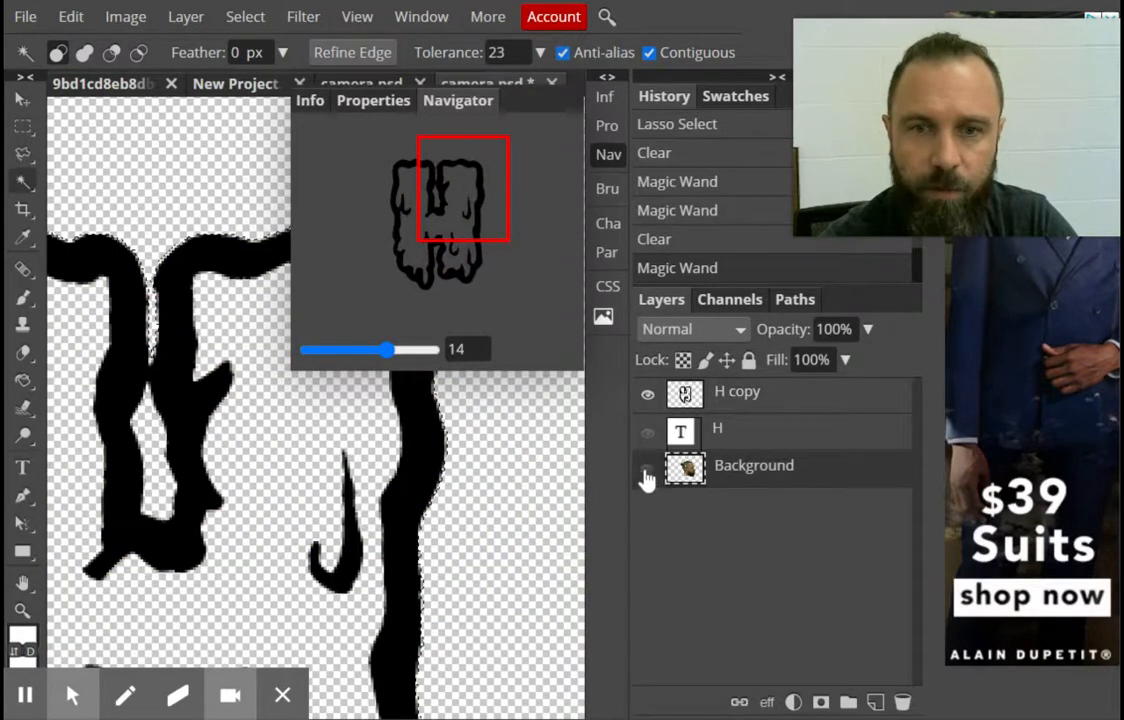
pyautogui.click(647, 472)
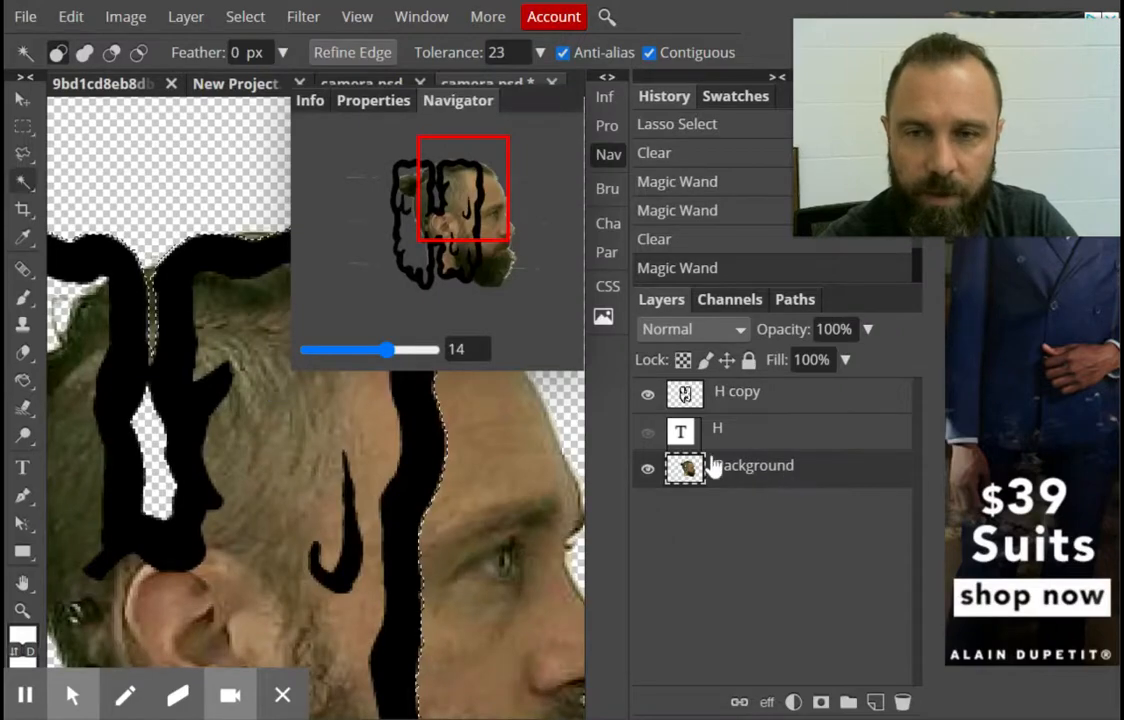
# Try clearing the Background photo outside the H, then revert to the Magic Wand selection and show the layer again
pyautogui.press('Delete')
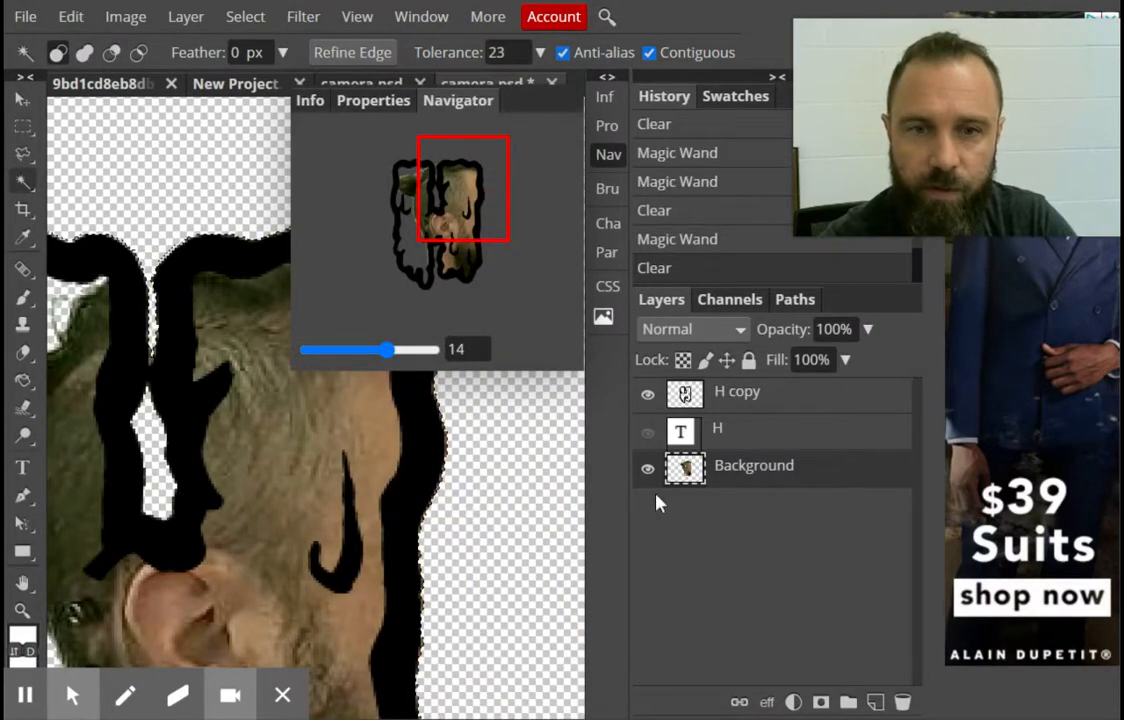
pyautogui.click(717, 248)
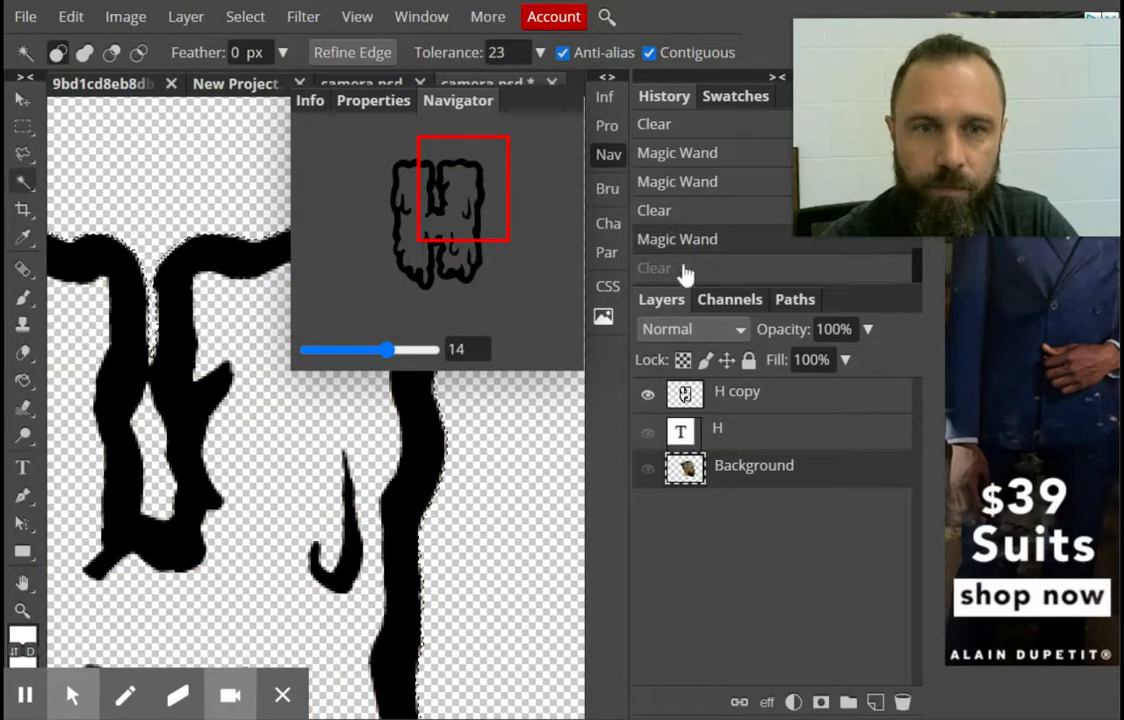
pyautogui.click(648, 470)
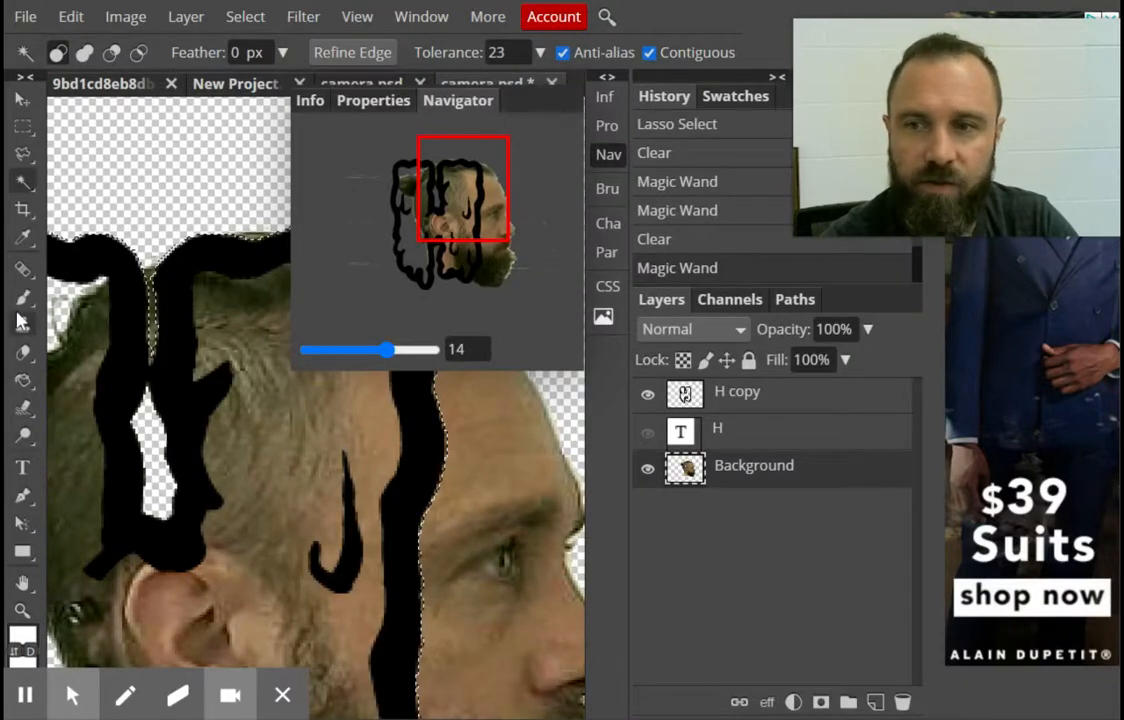
# Erase the hair in the upper notch and along the H's top edge on the Background layer, using a 56 px eraser
pyautogui.click(23, 352)
pyautogui.moveTo(155, 240)
pyautogui.mouseDown()
pyautogui.moveTo(148, 329)
pyautogui.moveTo(170, 230)
pyautogui.mouseUp()
pyautogui.click(237, 195)
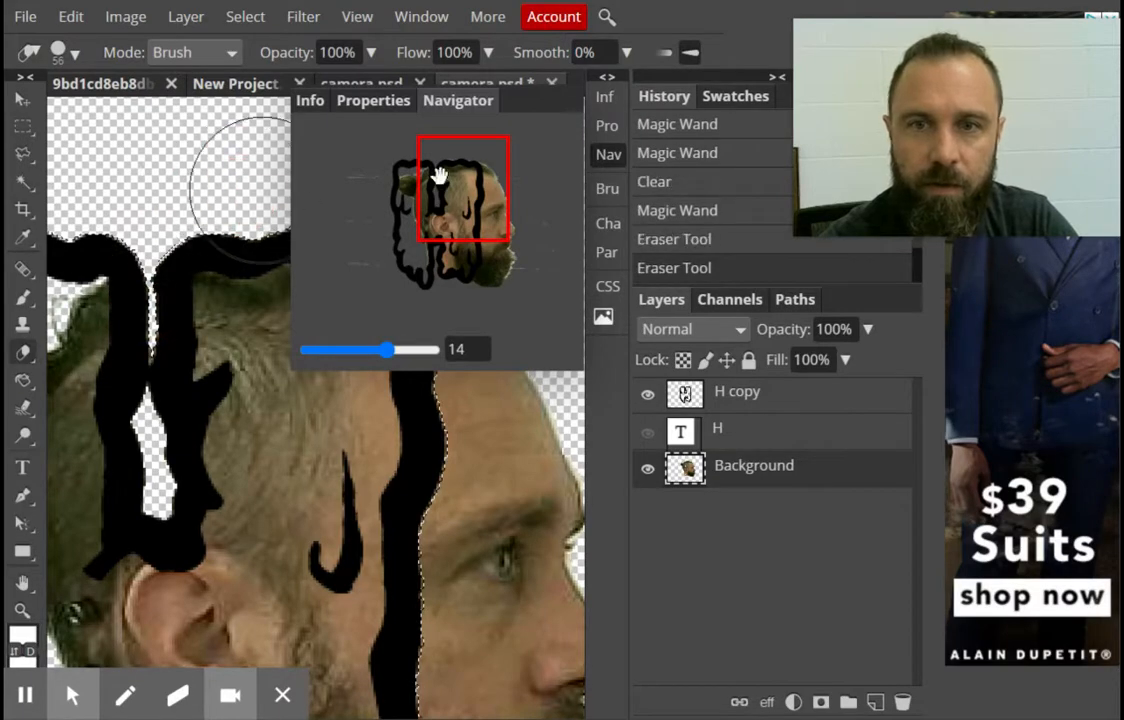
# Remove the selection, lasso the narrow gap from the H's upper notch down into the enclosed opening, and delete it from the Background layer
pyautogui.moveTo(439, 176); pyautogui.dragTo(506, 176)
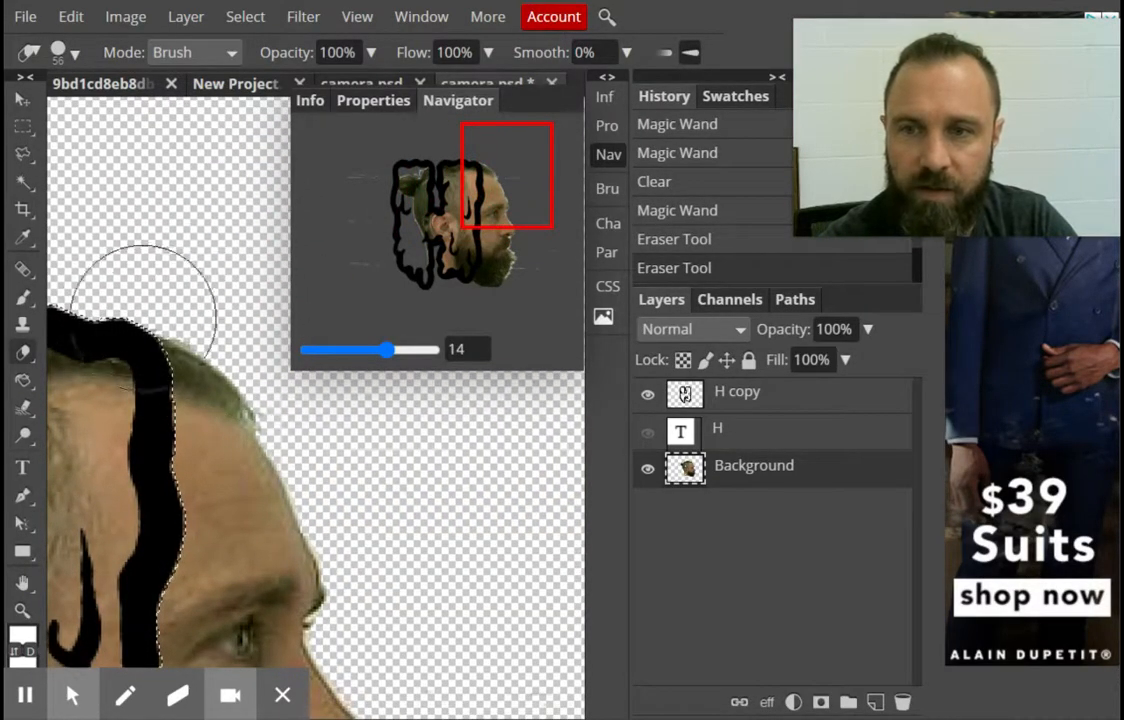
pyautogui.moveTo(502, 201); pyautogui.dragTo(466, 176)
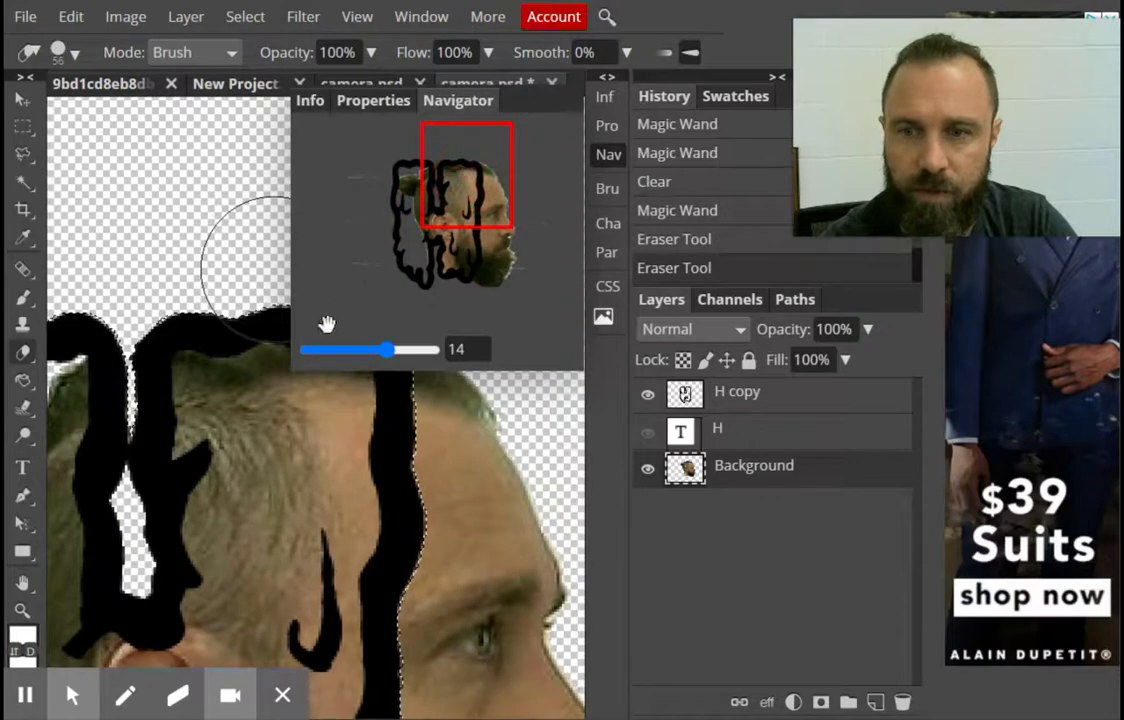
pyautogui.moveTo(397, 352); pyautogui.dragTo(430, 347)
pyautogui.moveTo(464, 176); pyautogui.dragTo(439, 183)
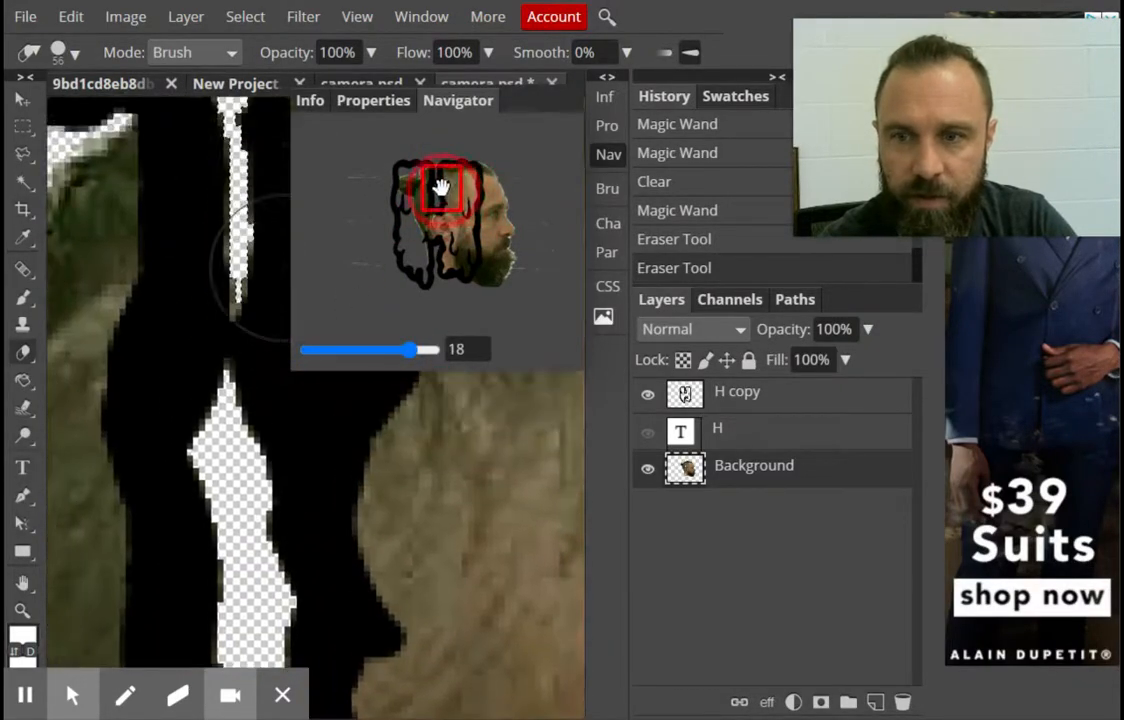
pyautogui.click(23, 154)
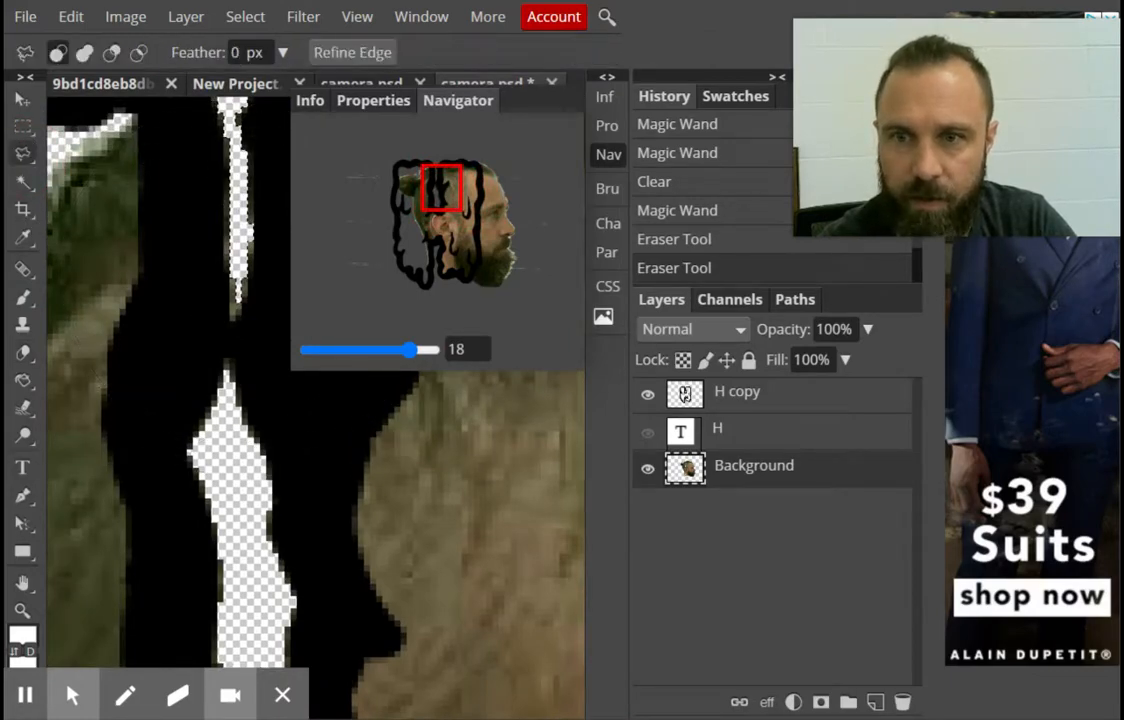
pyautogui.click(223, 130)
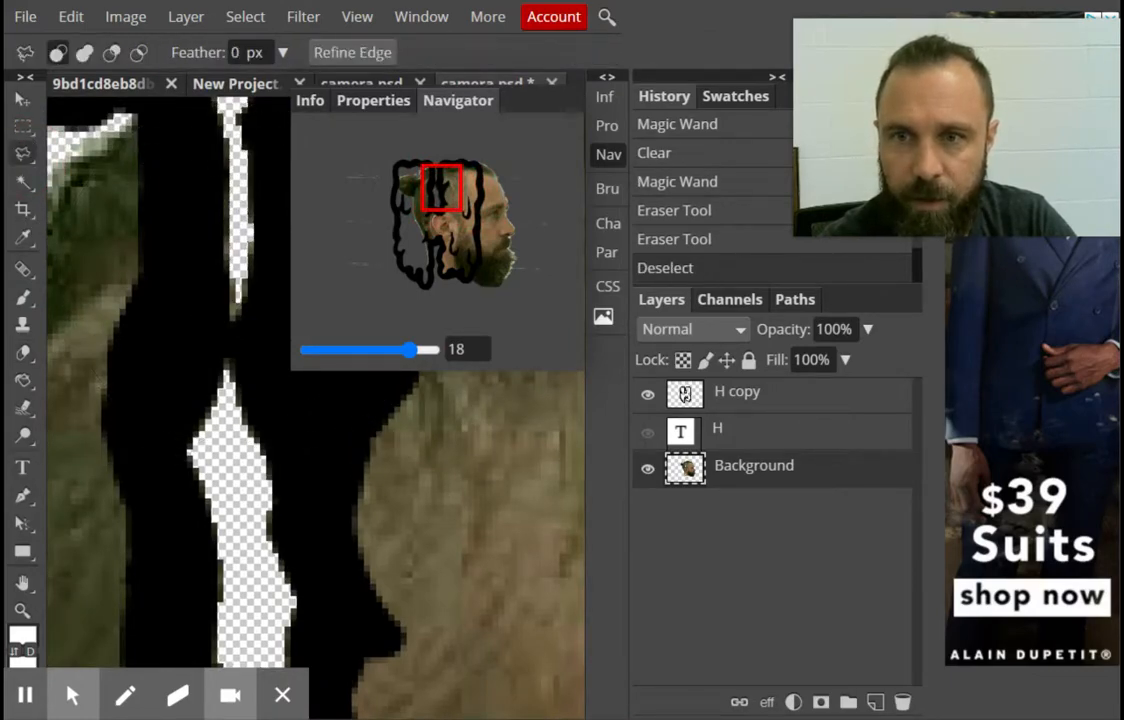
pyautogui.click(196, 120)
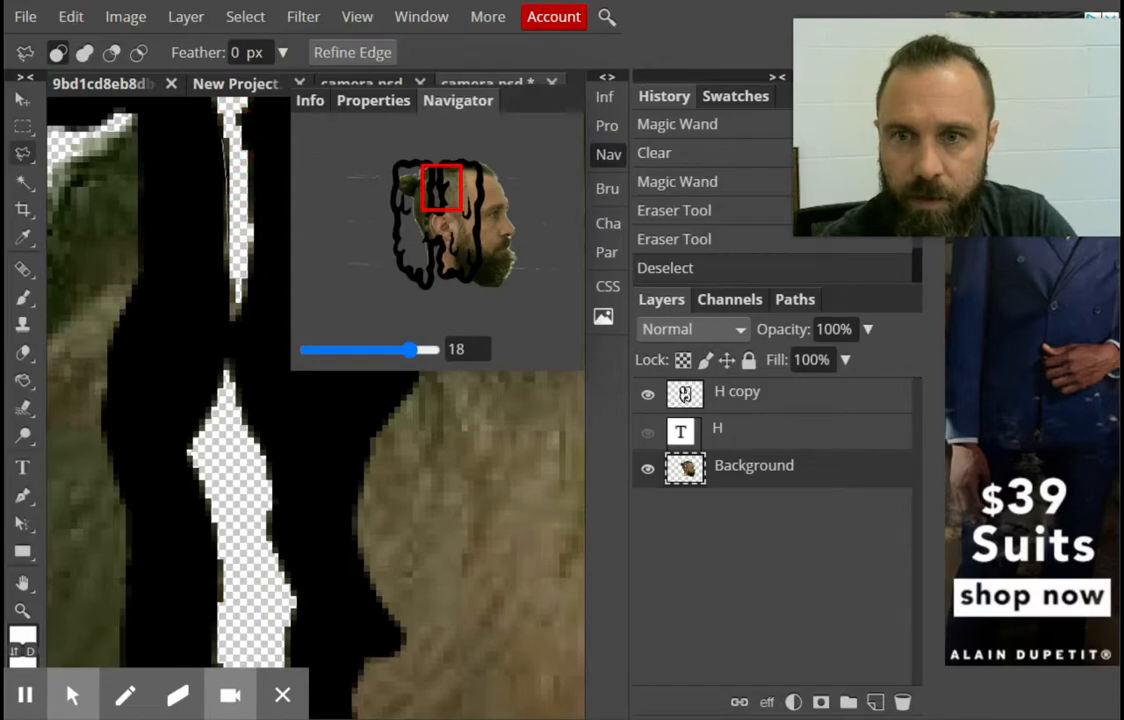
pyautogui.click(221, 284)
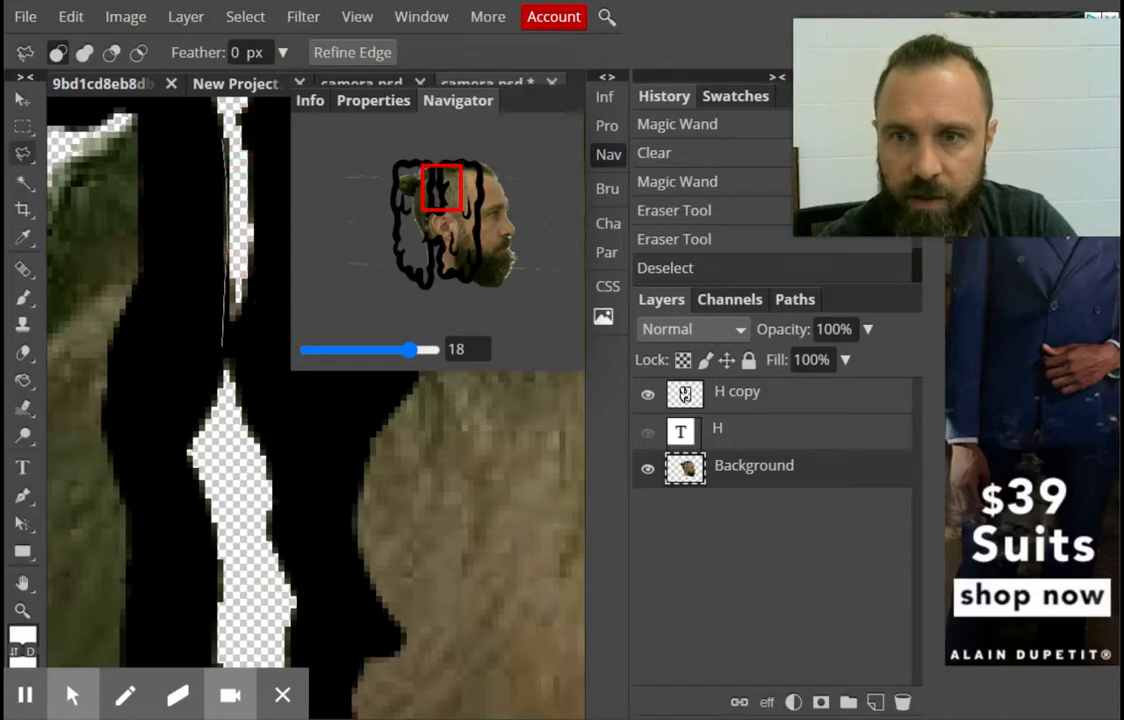
pyautogui.click(206, 414)
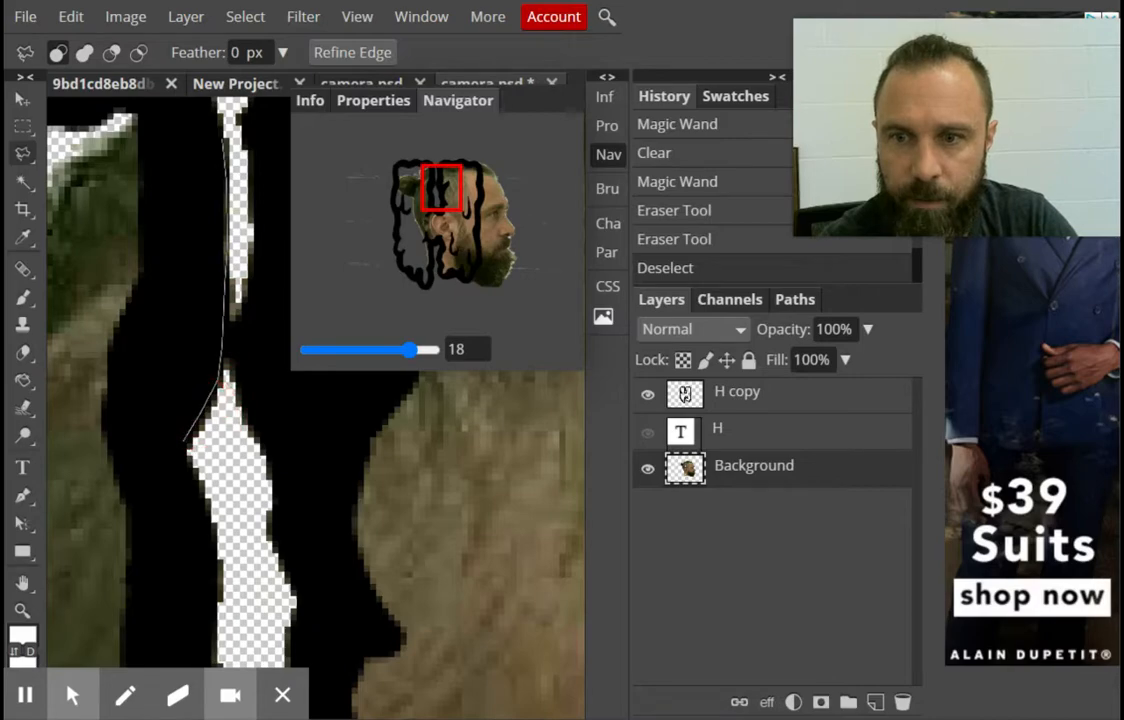
pyautogui.click(183, 446)
pyautogui.click(262, 452)
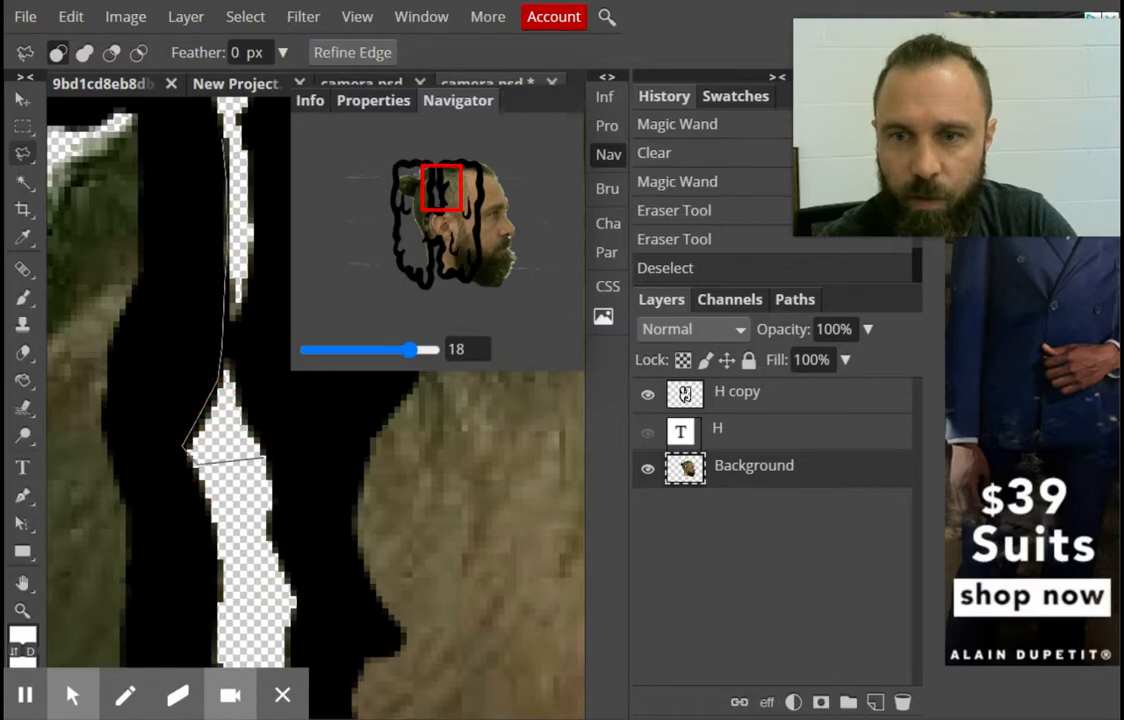
pyautogui.click(241, 360)
pyautogui.click(254, 275)
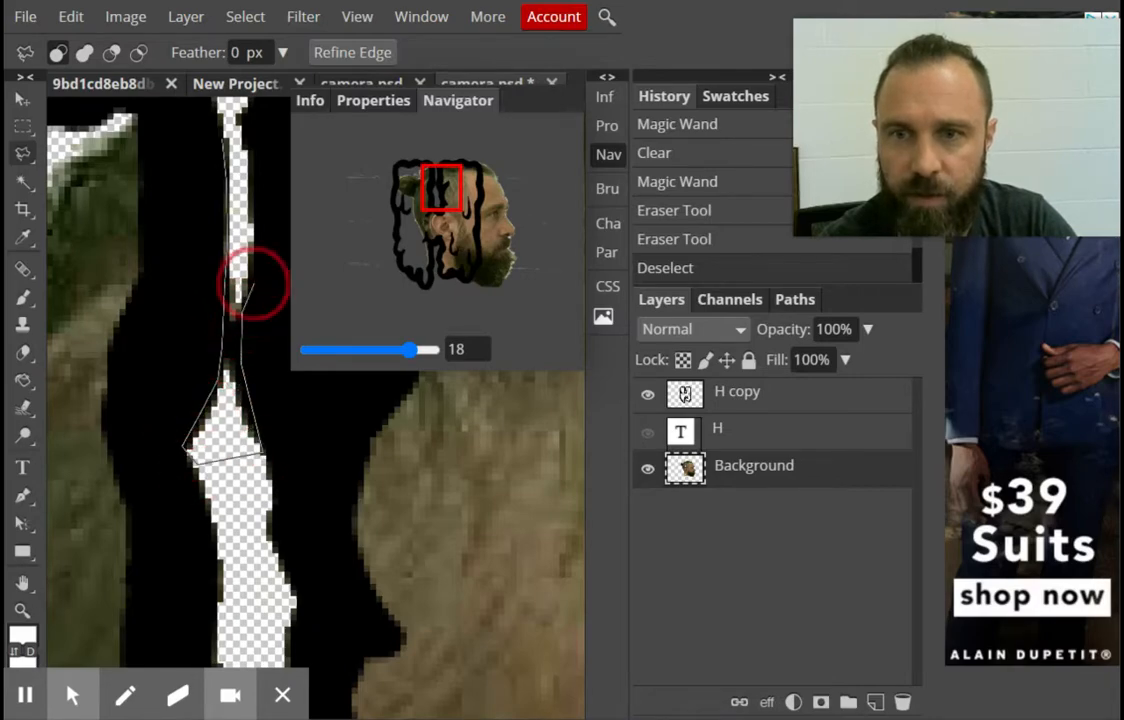
pyautogui.click(254, 226)
pyautogui.click(254, 178)
pyautogui.scroll(2, 277, 357)
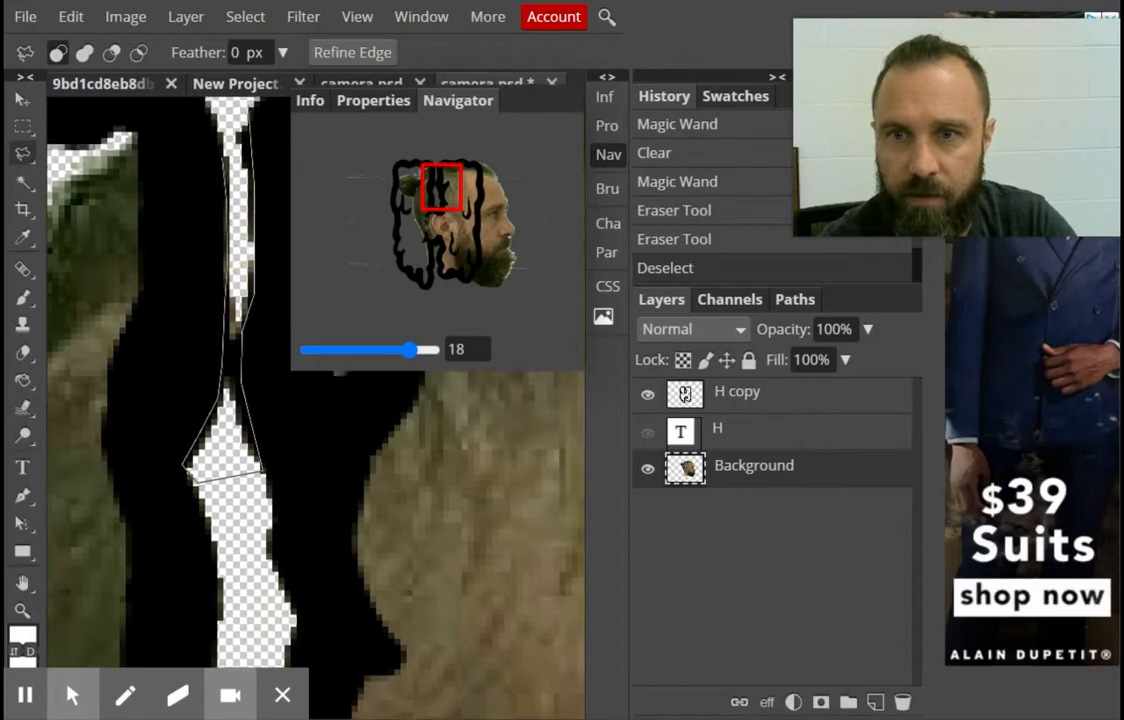
pyautogui.click(249, 180)
pyautogui.click(254, 151)
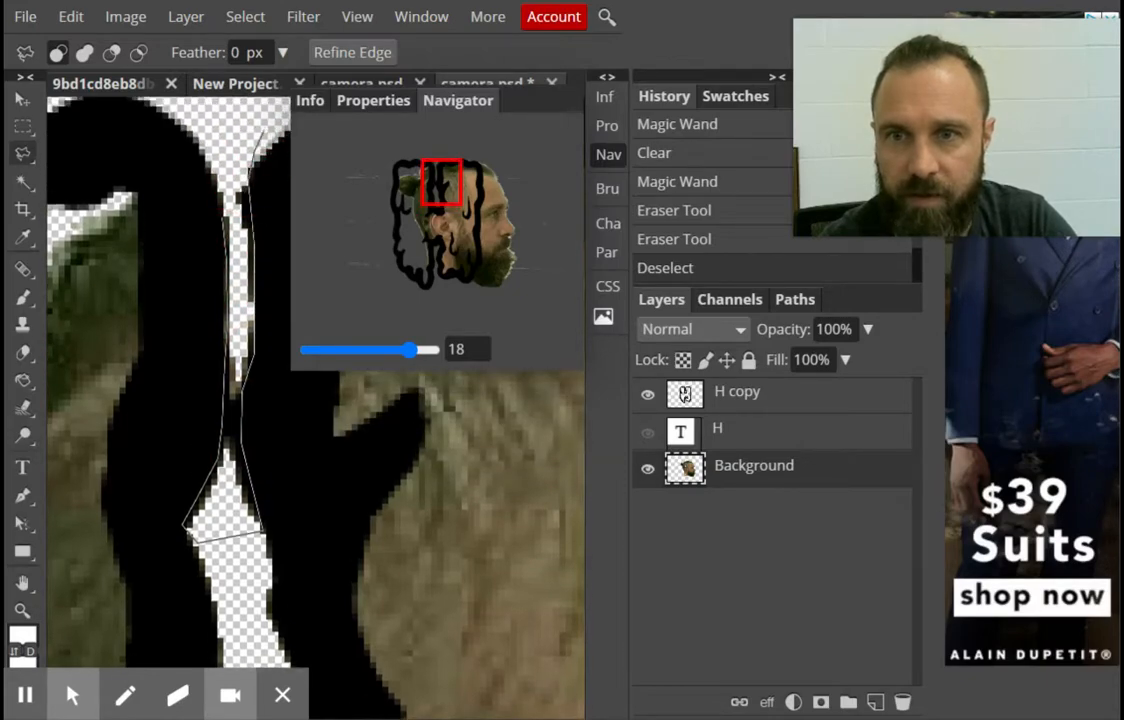
pyautogui.click(266, 127)
pyautogui.click(219, 129)
pyautogui.doubleClick(219, 129)
pyautogui.press('Delete')
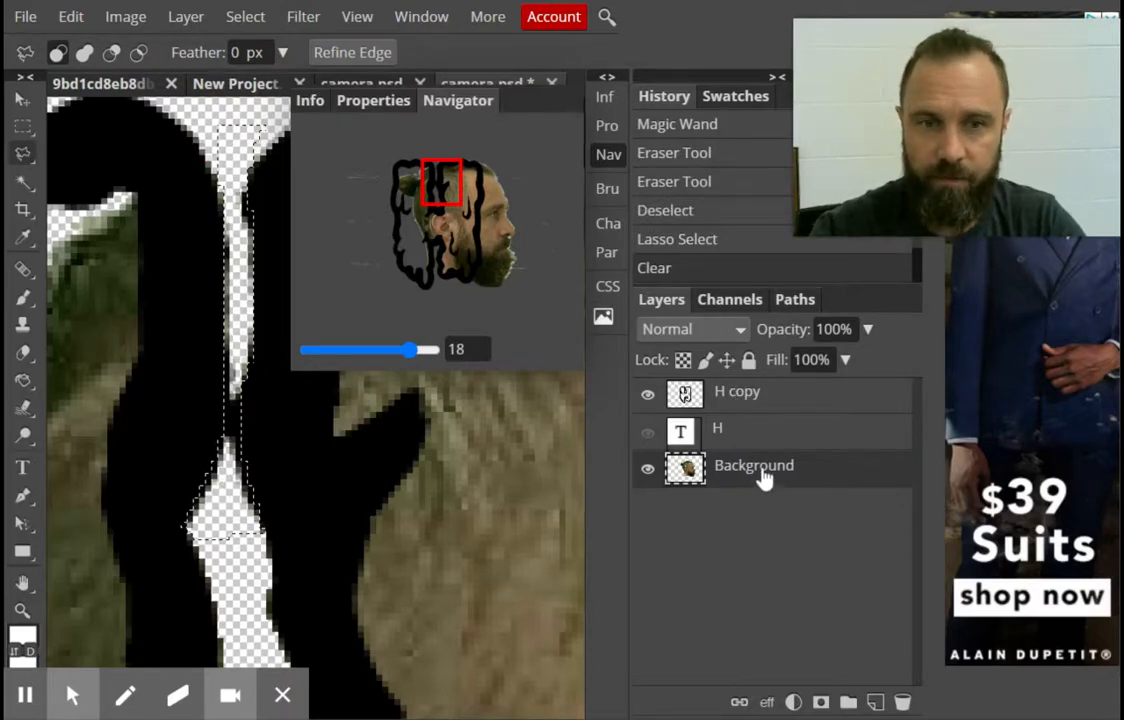
# Delete the same lassoed strip from the H copy layer and remove the selection
pyautogui.click(746, 398)
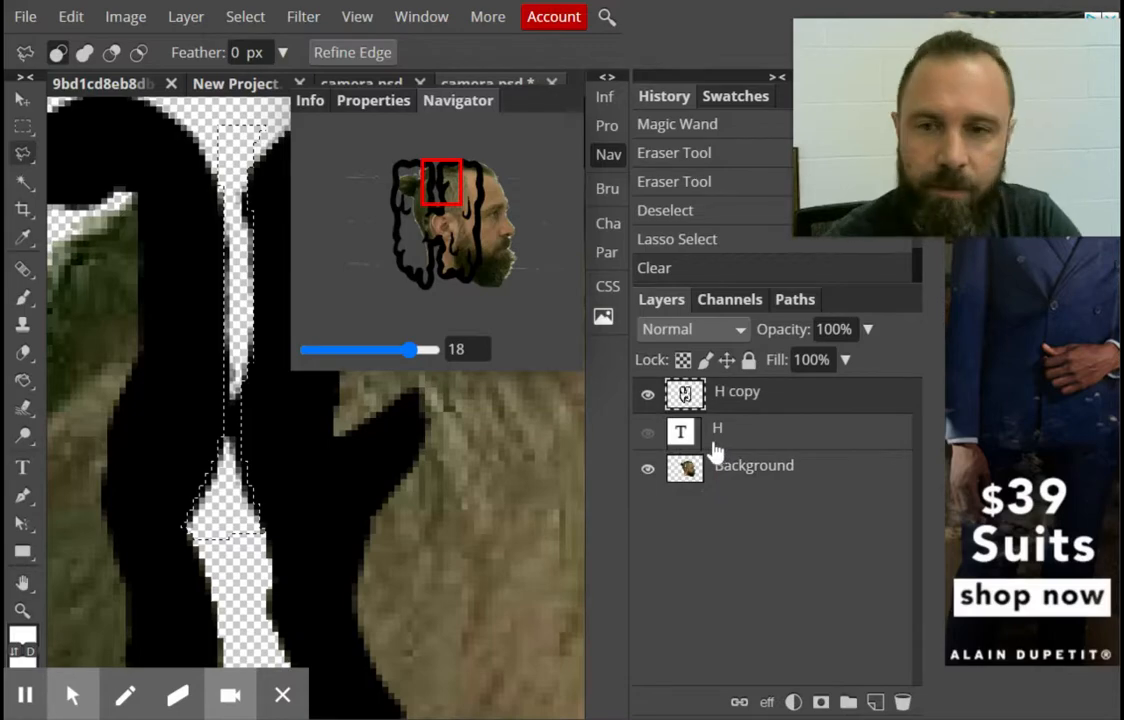
pyautogui.press('Delete')
pyautogui.moveTo(411, 350); pyautogui.dragTo(376, 351)
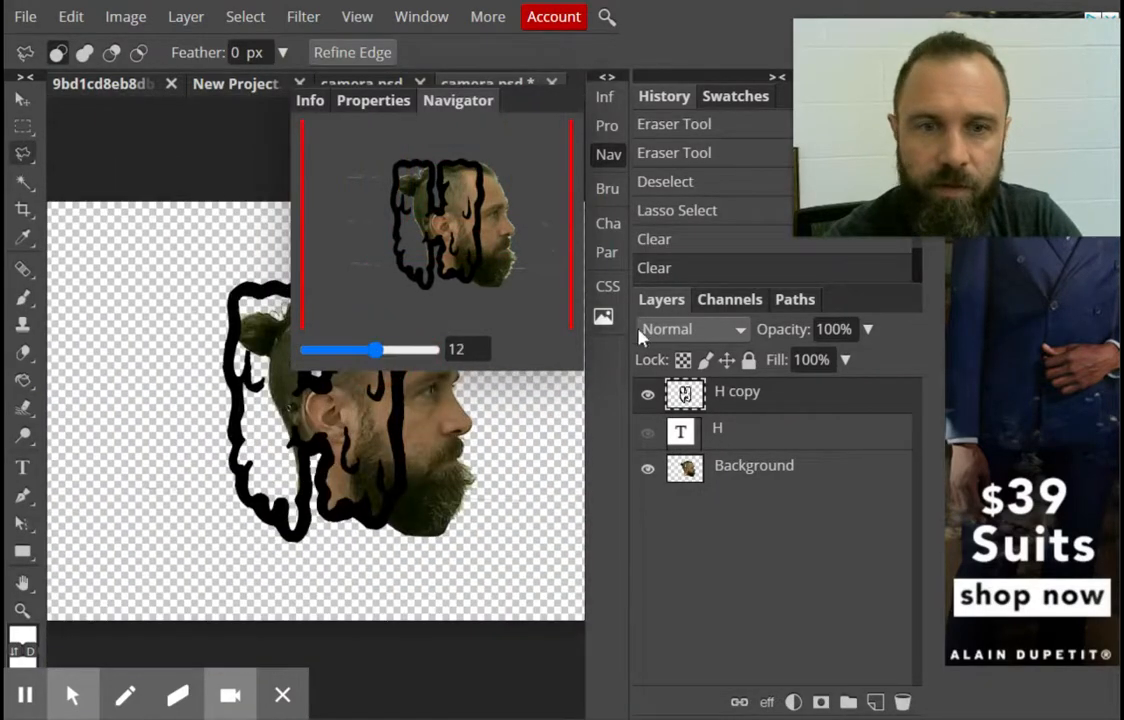
pyautogui.click(608, 157)
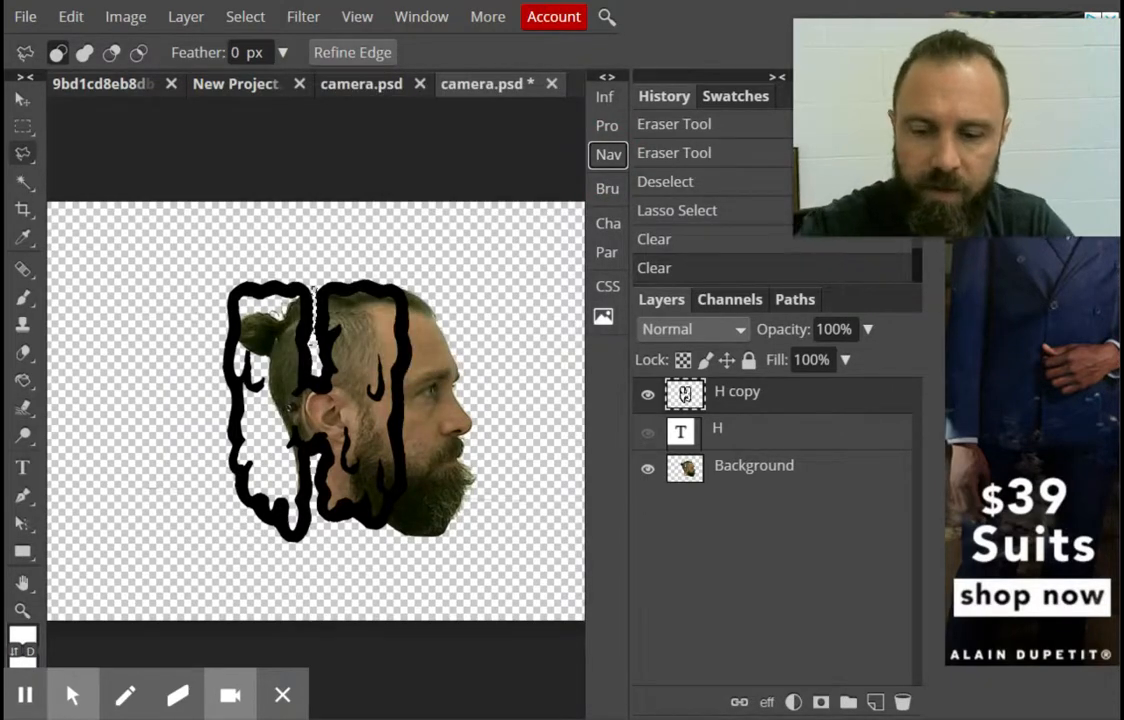
pyautogui.hotkey('ctrl', 'd')
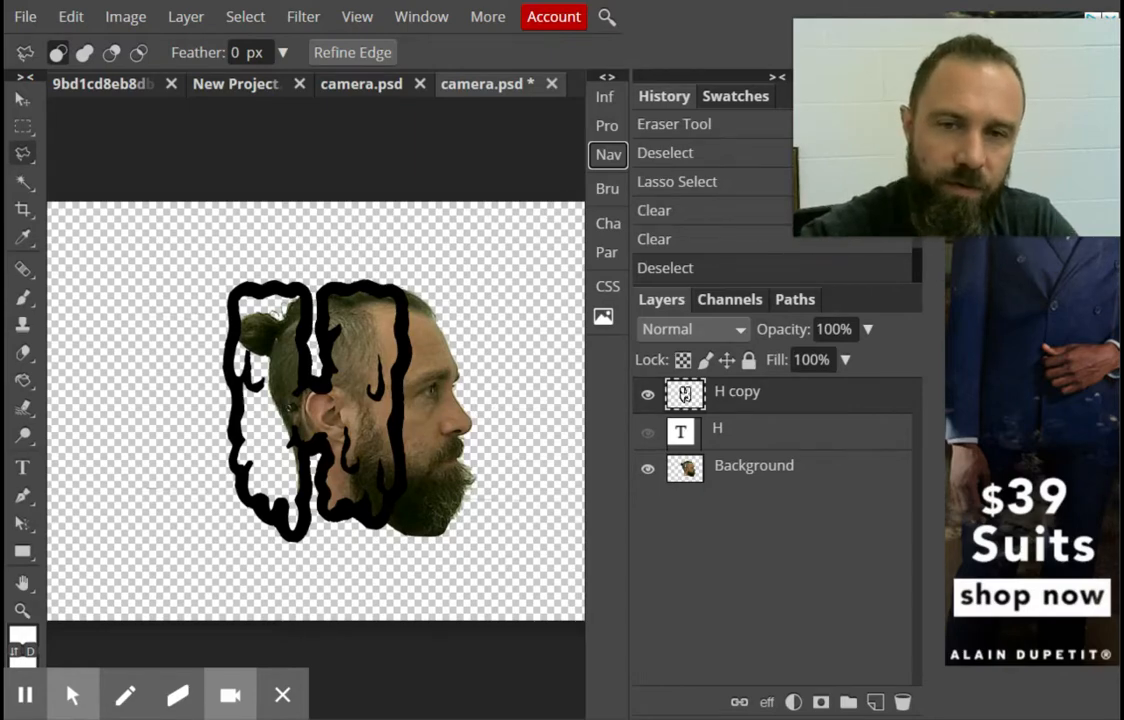
# Crop the canvas in two passes to a near-square frame close around the H and the head
pyautogui.click(22, 211)
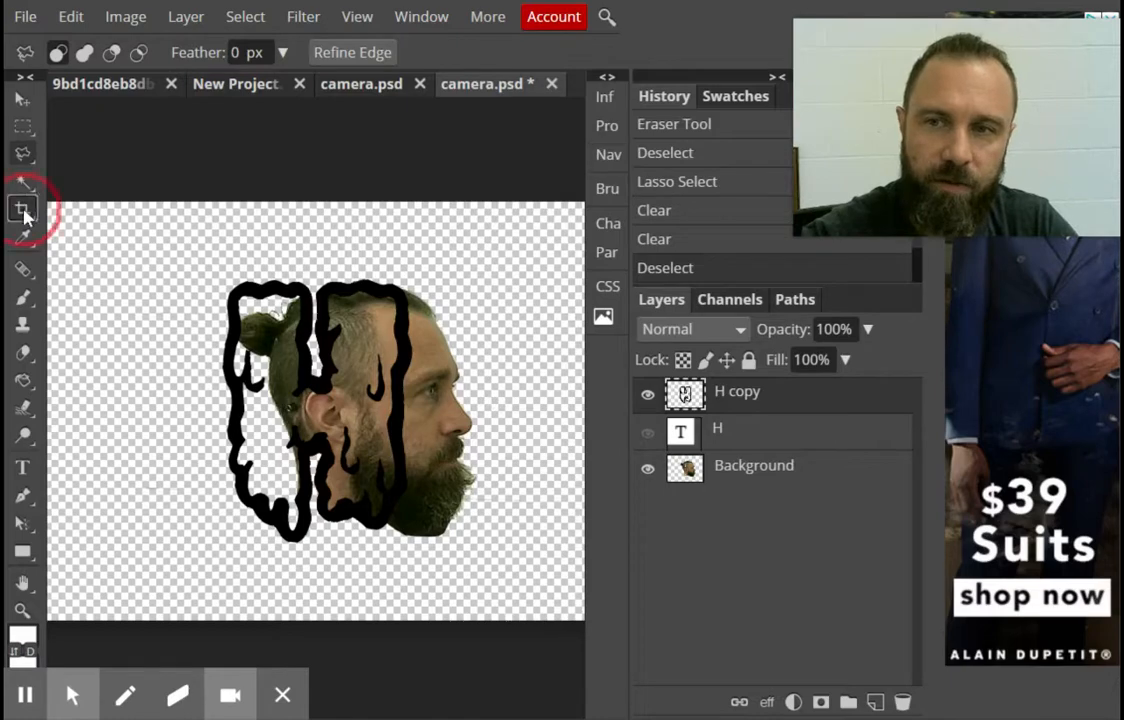
pyautogui.moveTo(170, 245); pyautogui.dragTo(526, 588)
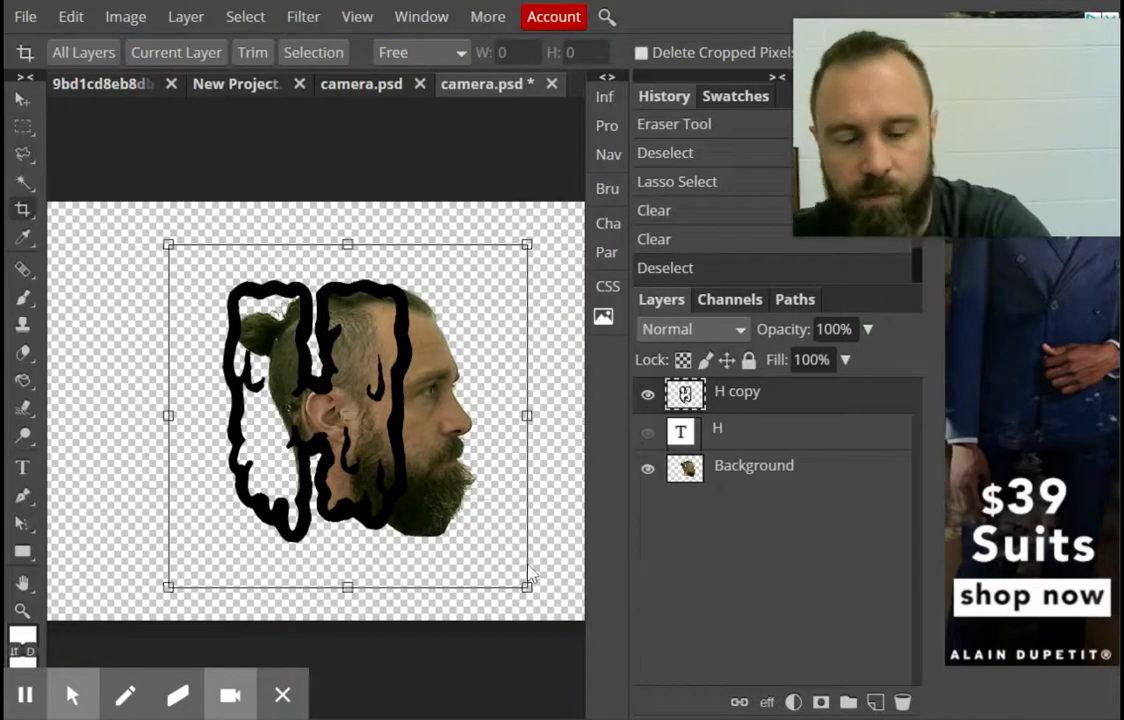
pyautogui.press('Return')
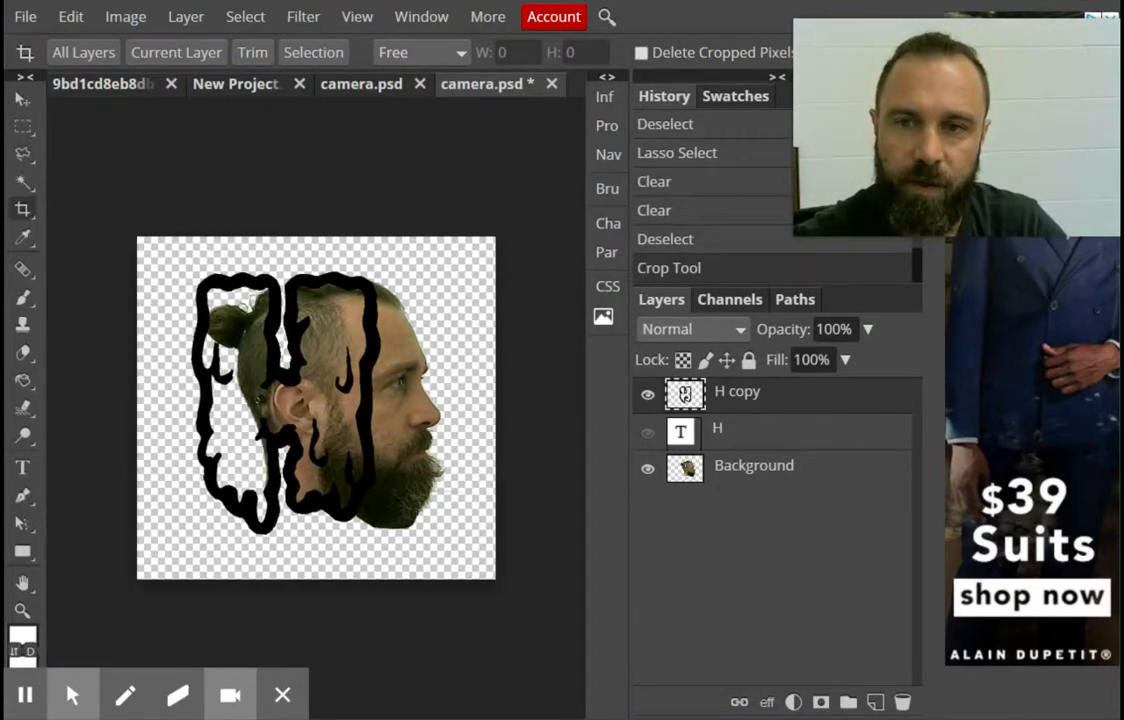
pyautogui.moveTo(155, 247); pyautogui.dragTo(457, 557)
pyautogui.press('Return')
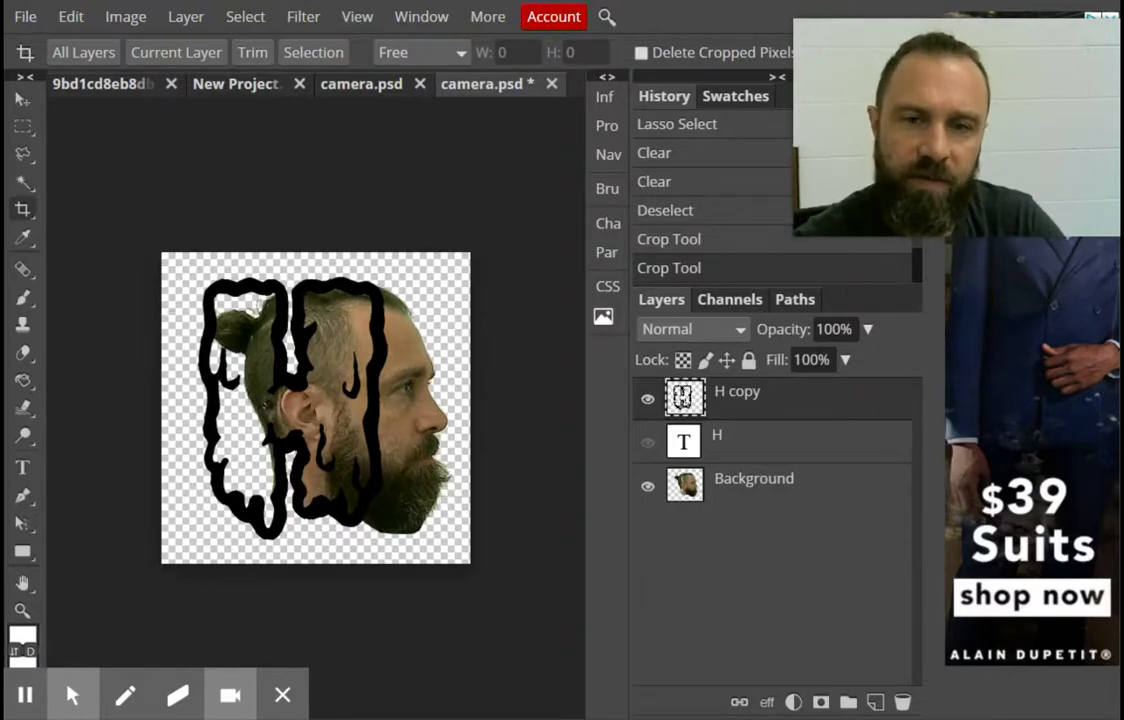
# Select the inside of the H outline with the Magic Wand on H copy, and add a new layer beneath Background
pyautogui.click(23, 181)
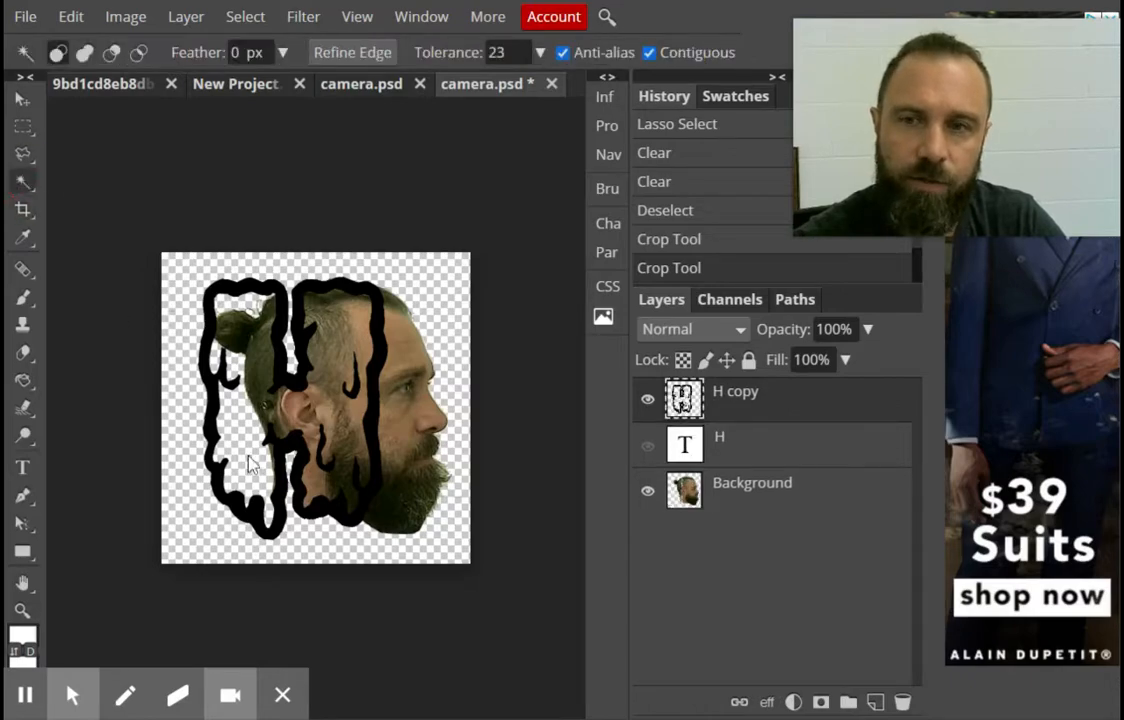
pyautogui.click(252, 465)
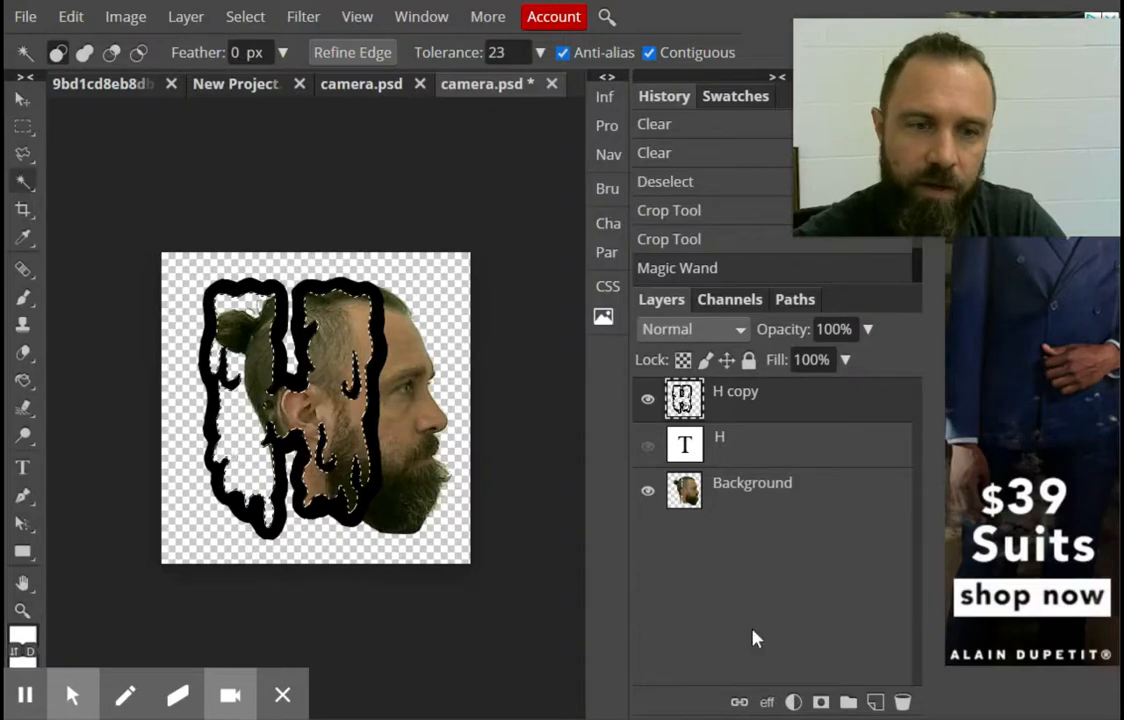
pyautogui.click(875, 702)
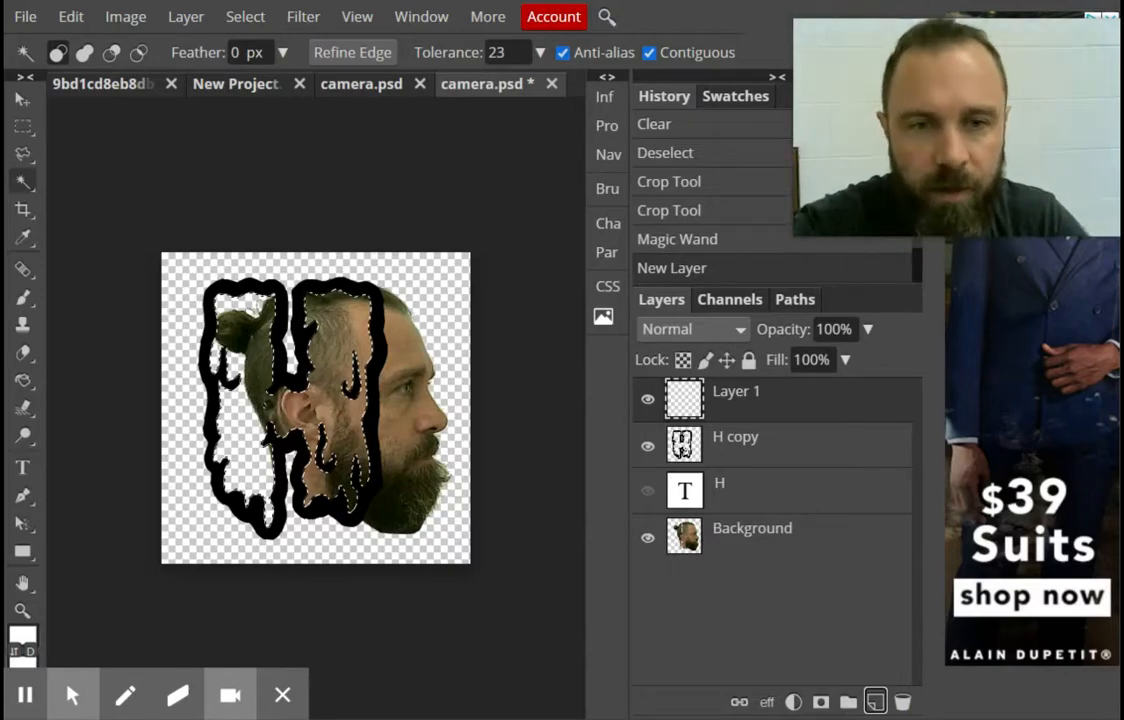
pyautogui.click(757, 402)
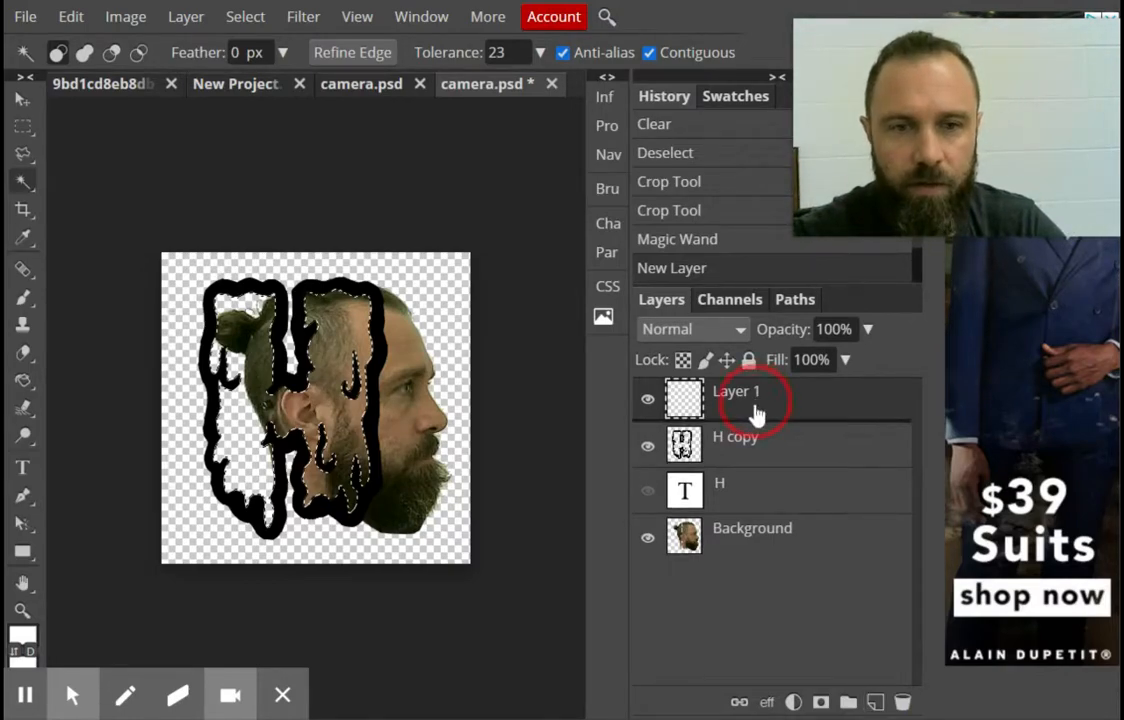
pyautogui.moveTo(757, 415); pyautogui.dragTo(760, 545)
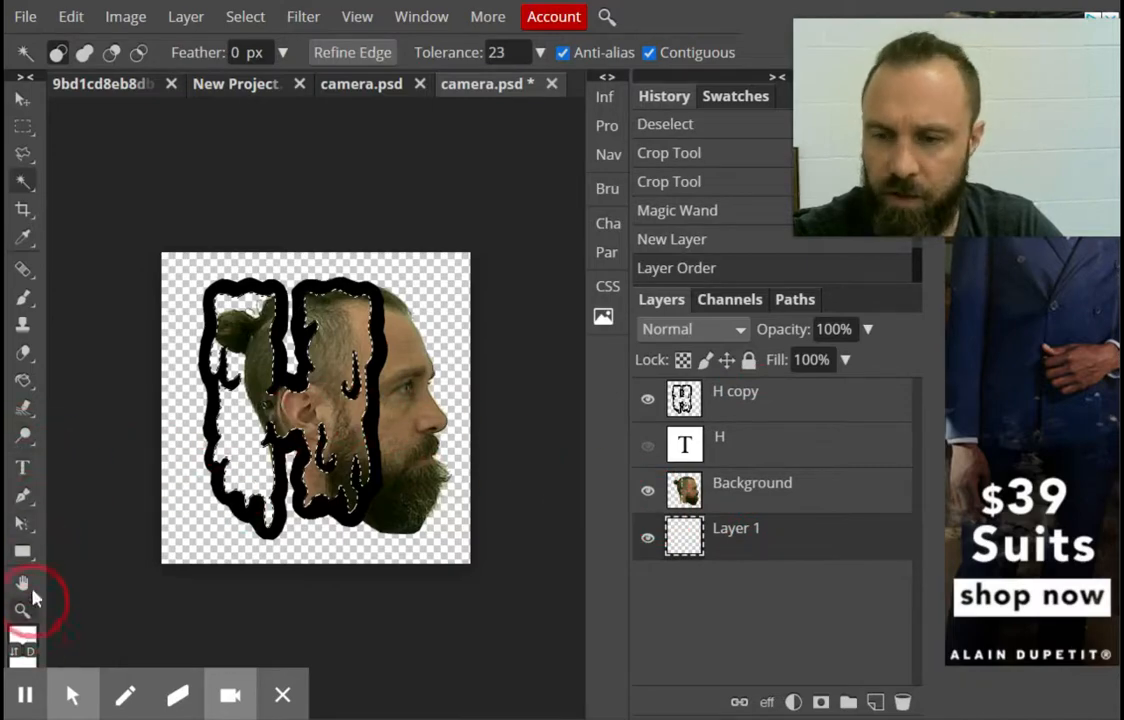
# Set the foreground colour to green 08f525 and brush it inside the top of the H's left stem on Layer 1
pyautogui.click(22, 632)
pyautogui.click(466, 391)
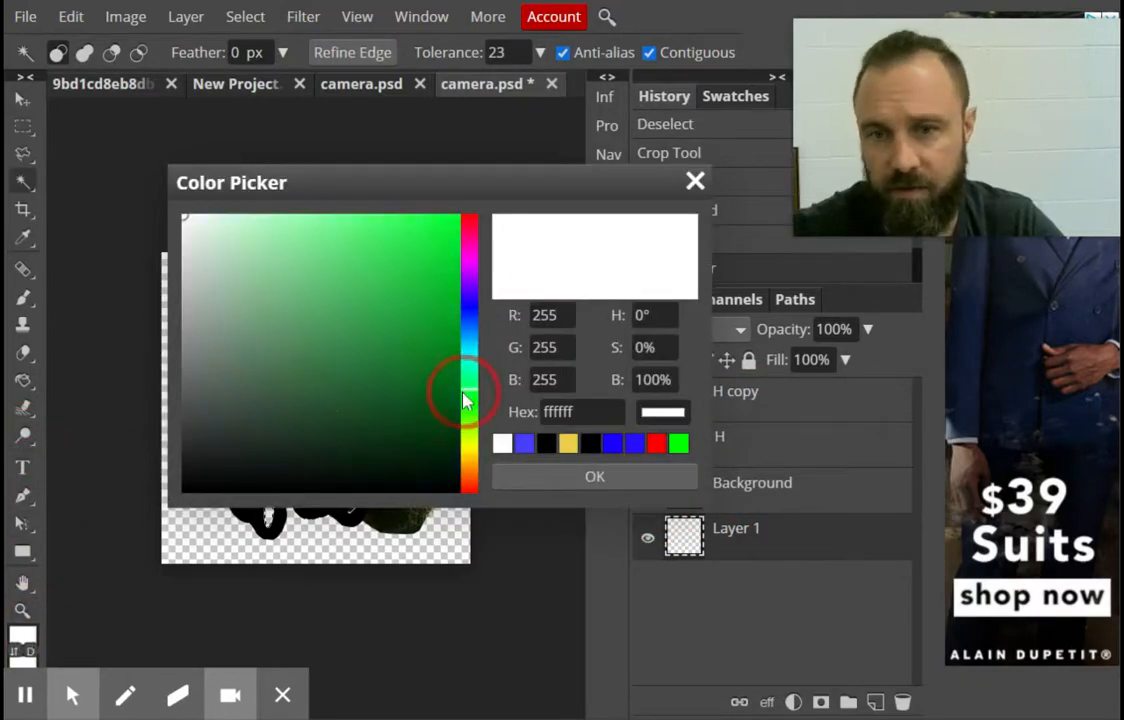
pyautogui.click(415, 264)
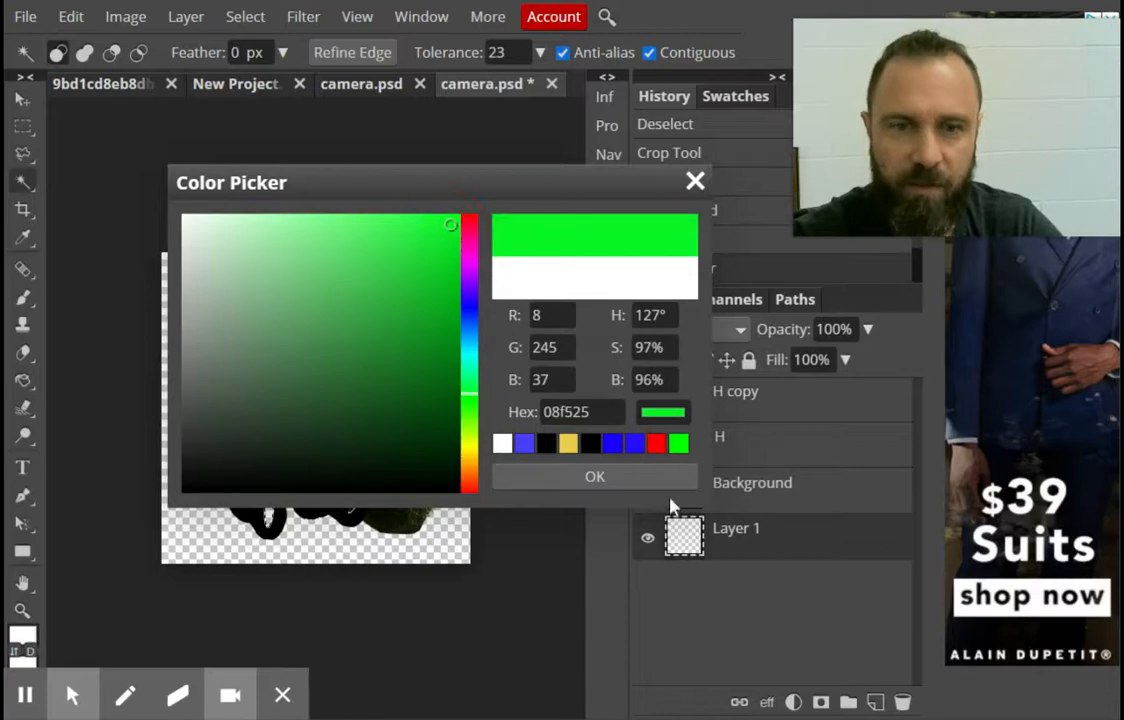
pyautogui.click(598, 475)
pyautogui.click(24, 297)
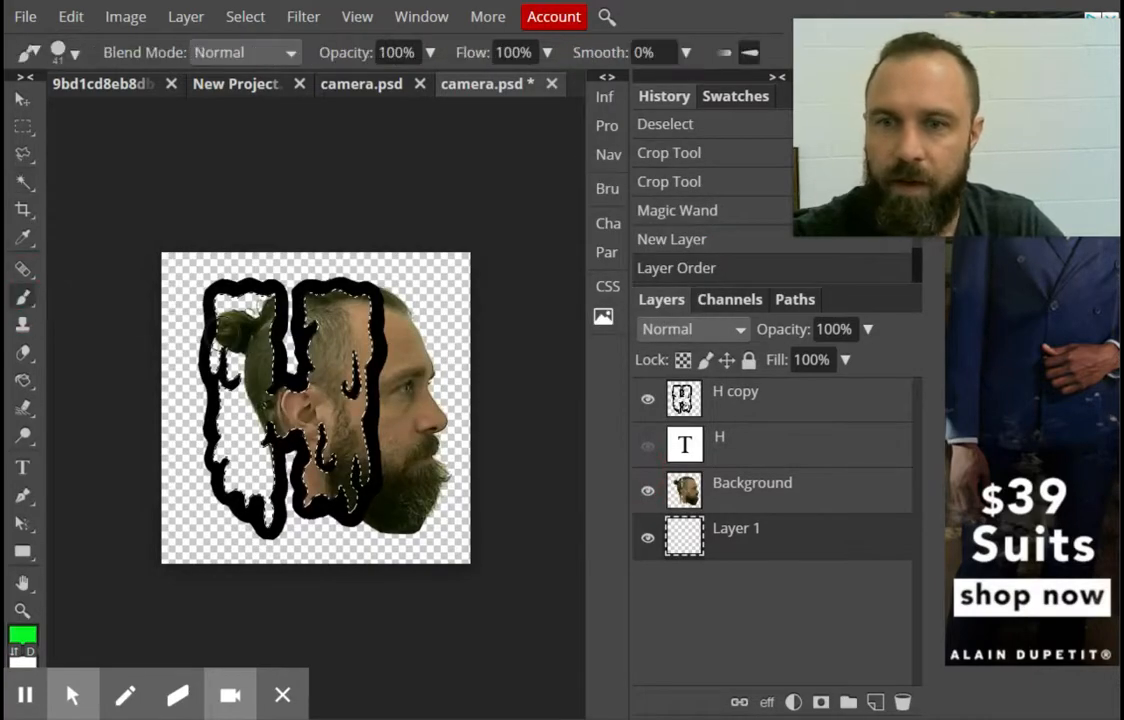
pyautogui.moveTo(250, 300)
pyautogui.mouseDown()
pyautogui.moveTo(243, 289)
pyautogui.moveTo(223, 302)
pyautogui.moveTo(222, 284)
pyautogui.moveTo(183, 266)
pyautogui.moveTo(204, 262)
pyautogui.mouseUp()
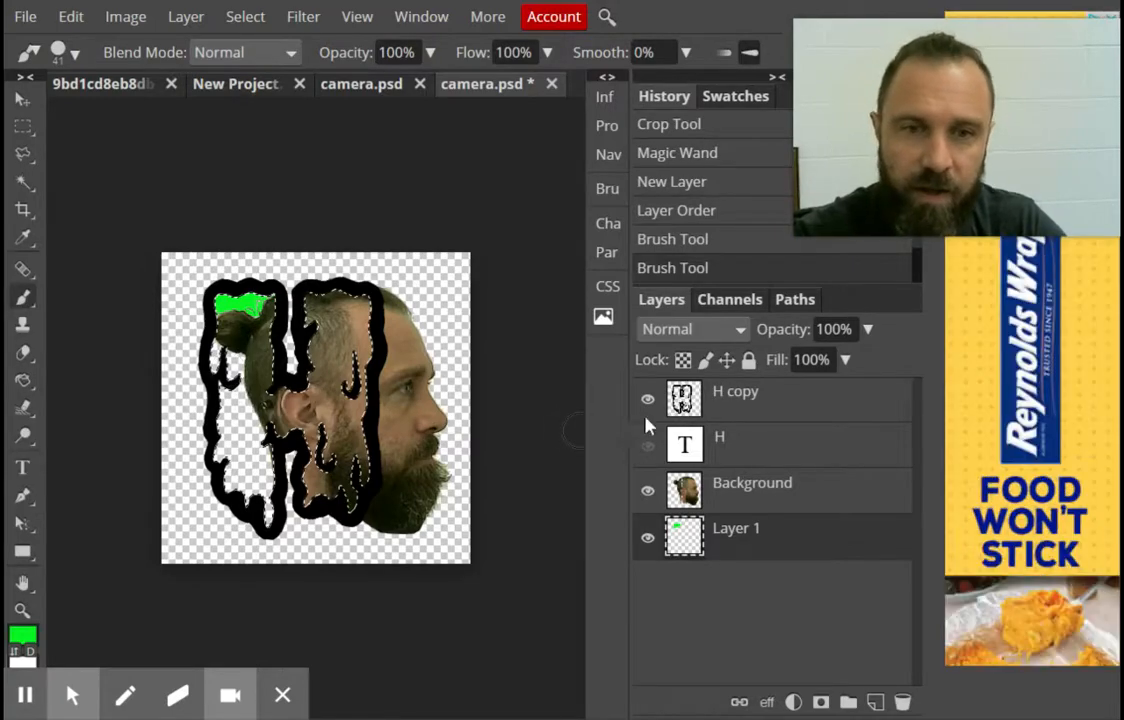
# Rename Layer 1 as green and brush green over the rest of the selected H interior
pyautogui.doubleClick(738, 535)
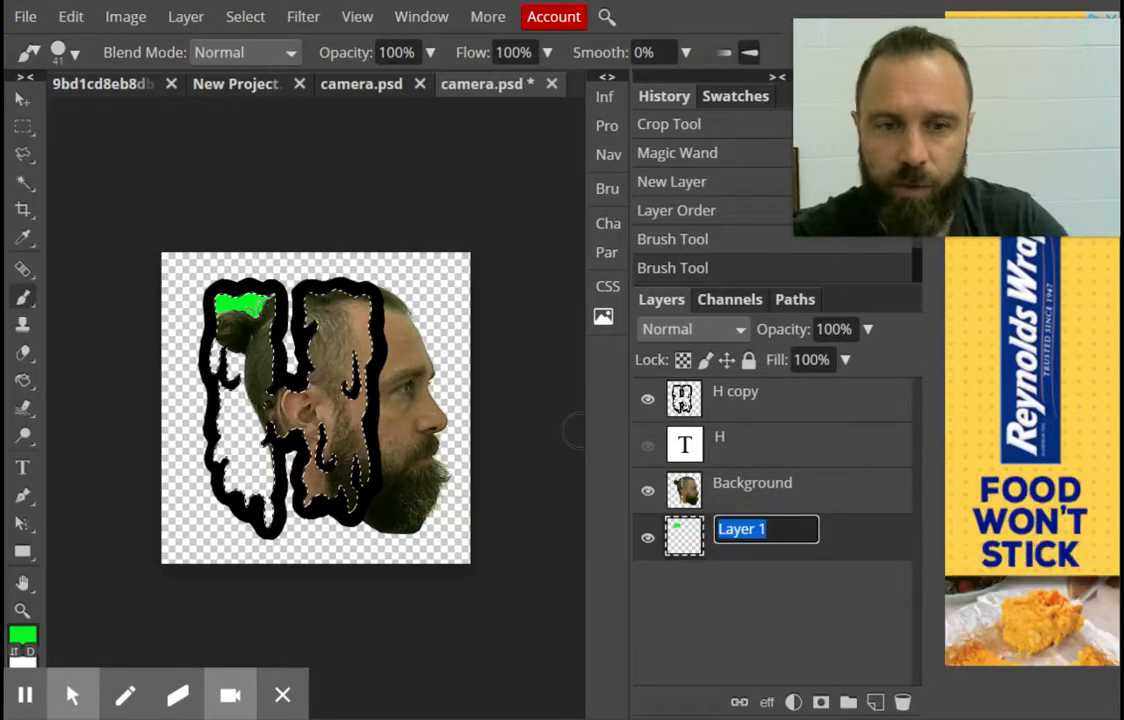
pyautogui.write('green')
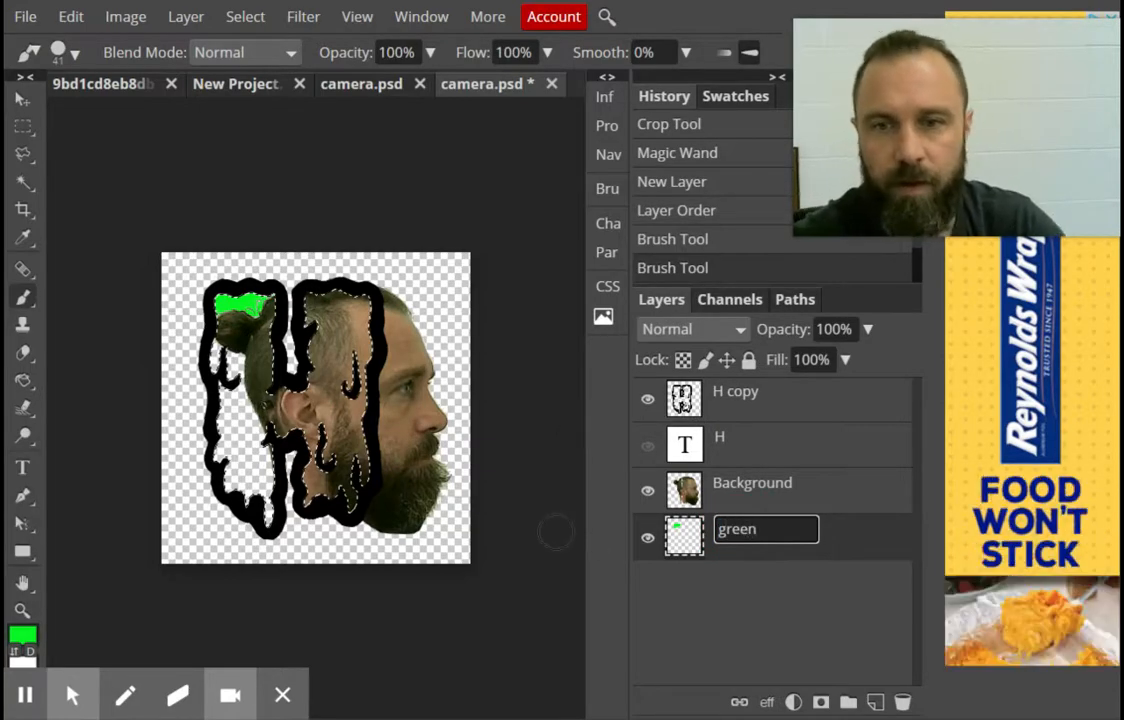
pyautogui.click(233, 450)
pyautogui.moveTo(233, 450)
pyautogui.mouseDown()
pyautogui.moveTo(215, 445)
pyautogui.moveTo(213, 376)
pyautogui.moveTo(235, 316)
pyautogui.moveTo(224, 435)
pyautogui.moveTo(238, 440)
pyautogui.moveTo(272, 405)
pyautogui.moveTo(264, 512)
pyautogui.mouseUp()
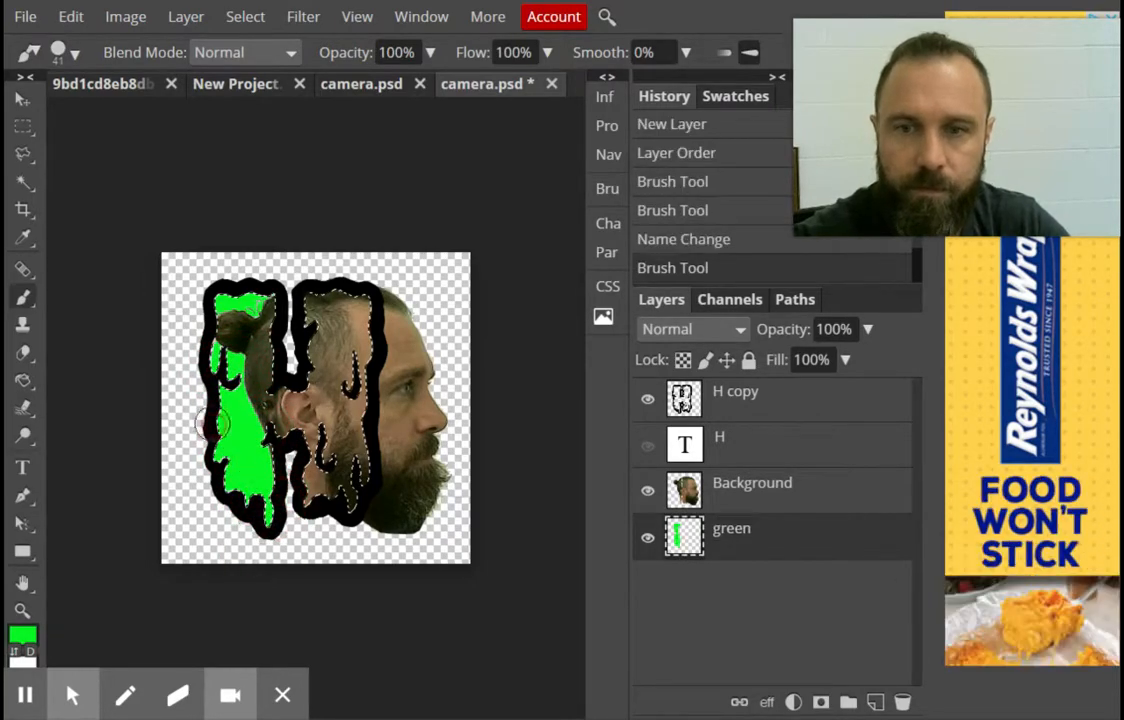
pyautogui.moveTo(269, 327); pyautogui.dragTo(335, 300)
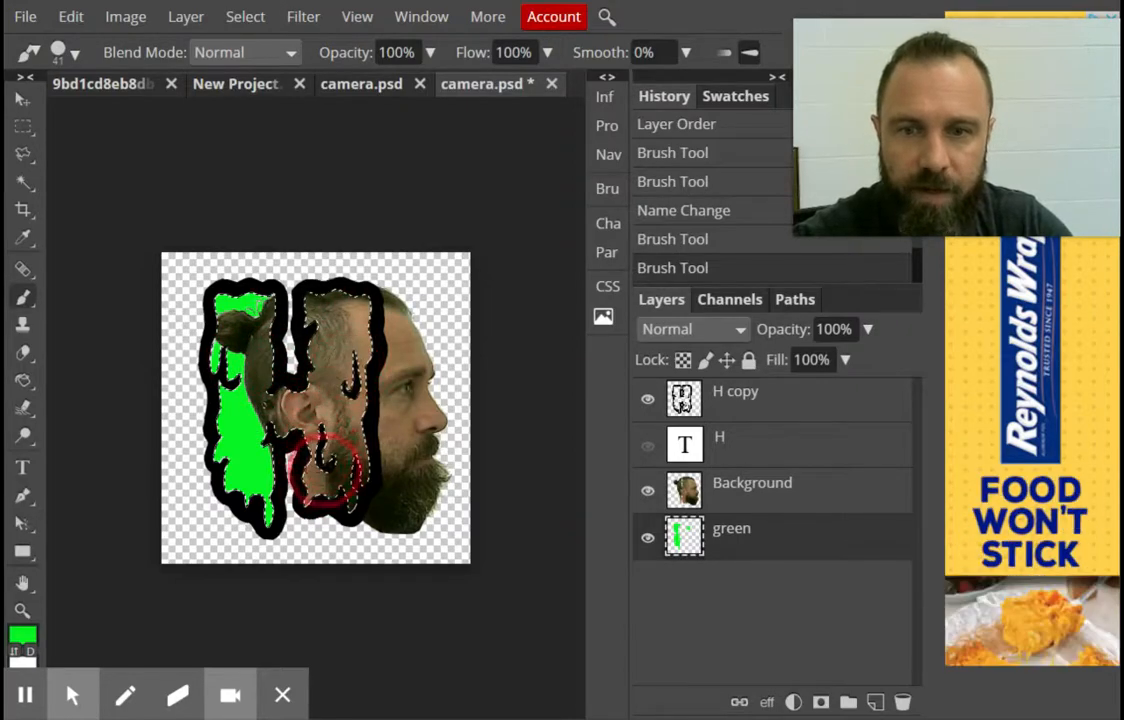
pyautogui.moveTo(385, 310); pyautogui.dragTo(335, 255)
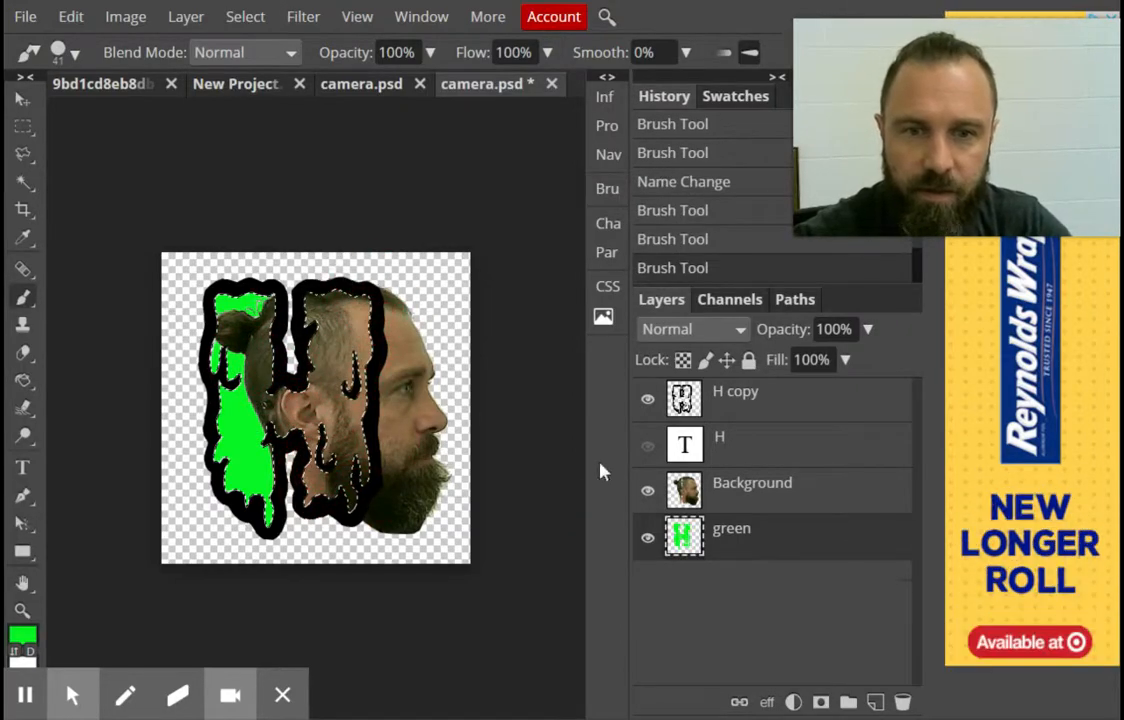
# Hide the Background layer, brush green into the remaining gaps inside the H, and show Background again
pyautogui.click(648, 492)
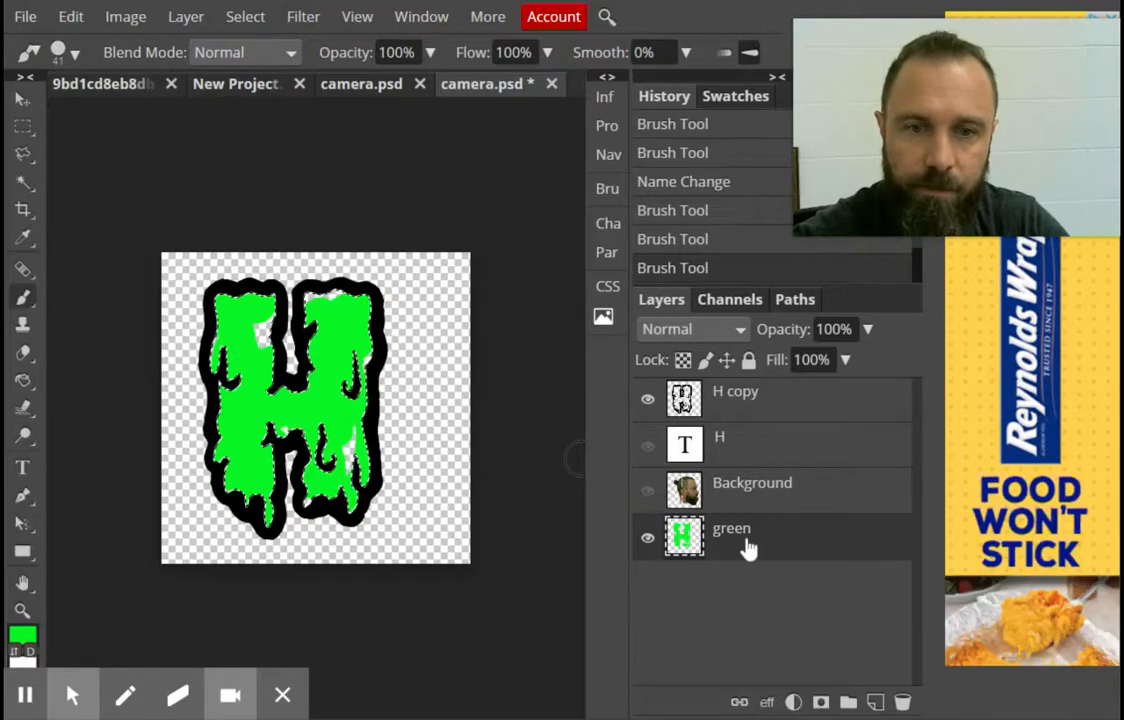
pyautogui.moveTo(340, 432)
pyautogui.mouseDown()
pyautogui.moveTo(335, 485)
pyautogui.moveTo(362, 332)
pyautogui.moveTo(325, 269)
pyautogui.moveTo(303, 279)
pyautogui.moveTo(327, 281)
pyautogui.moveTo(247, 334)
pyautogui.moveTo(295, 410)
pyautogui.mouseUp()
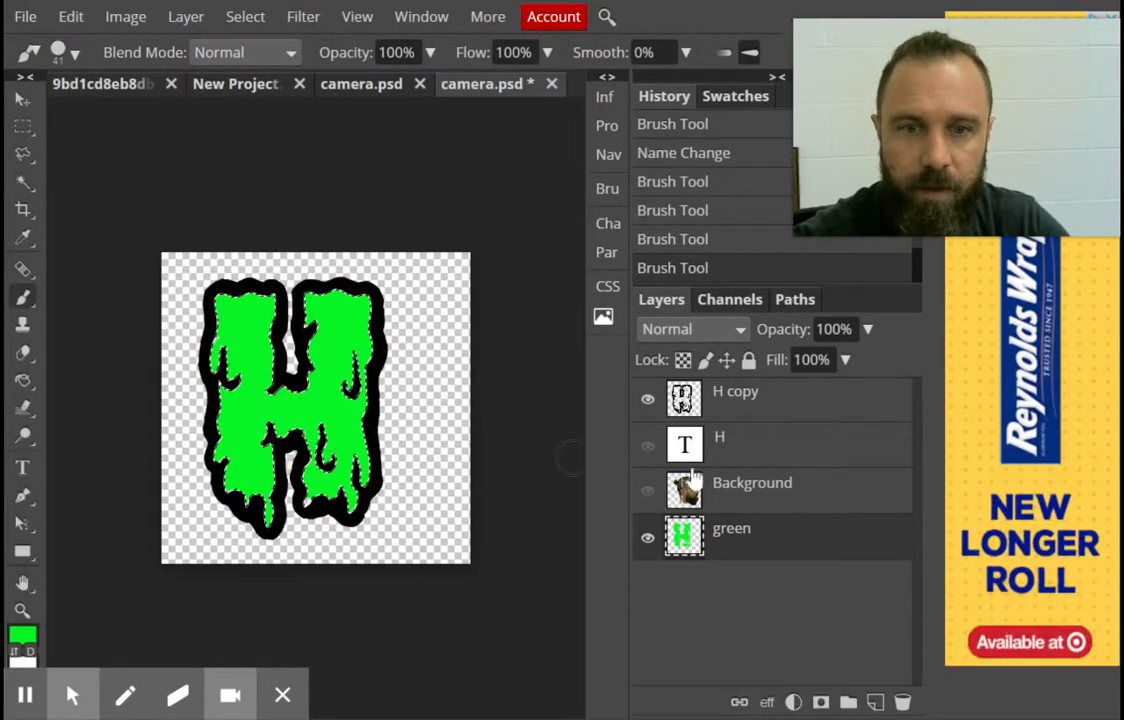
pyautogui.click(647, 491)
pyautogui.click(647, 492)
pyautogui.click(647, 492)
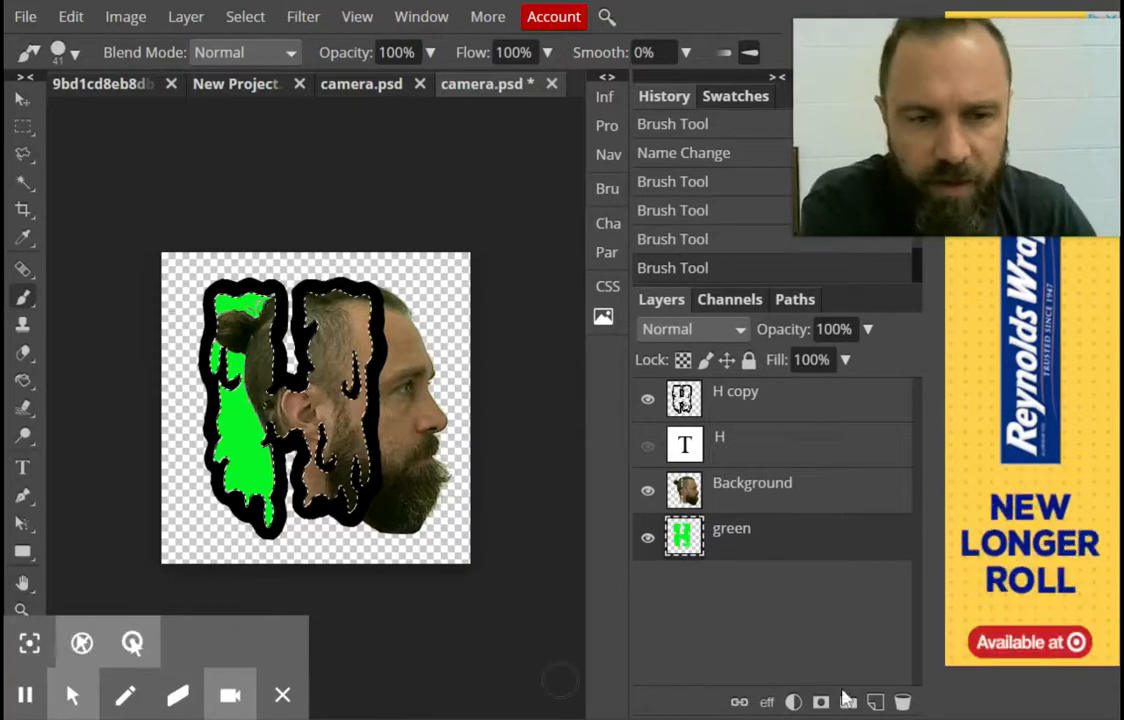
# Add a new layer beneath green and fill it with yellow using the Paint Bucket, removing the H selection to cover the whole canvas
pyautogui.click(875, 702)
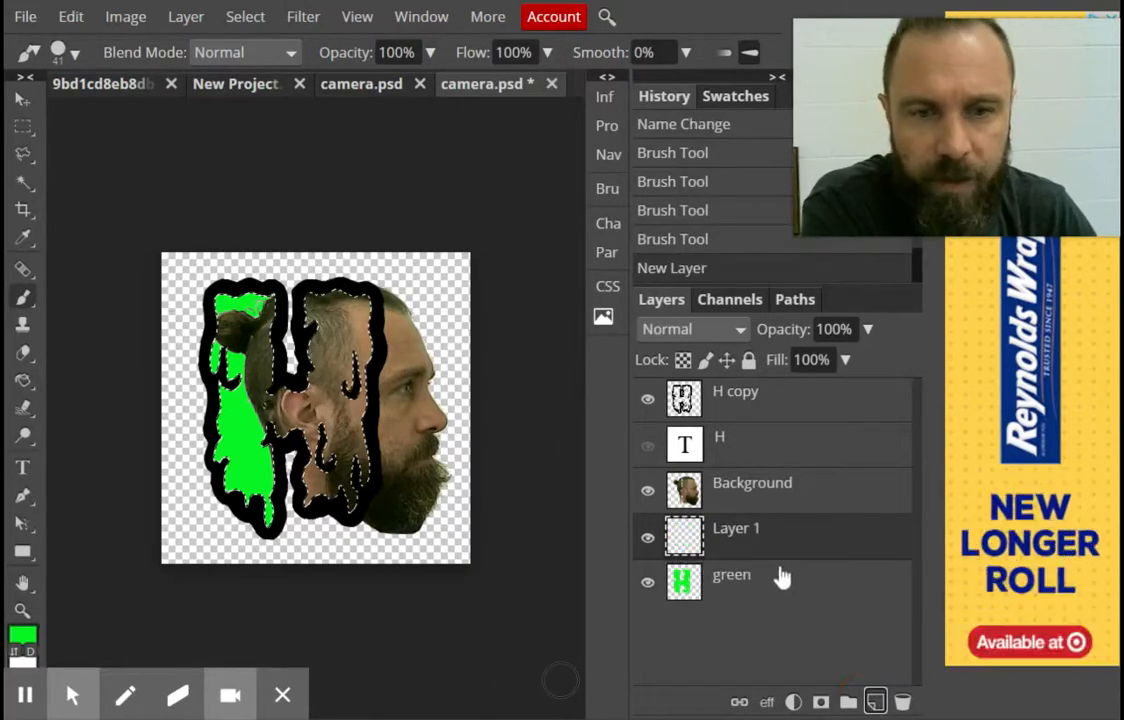
pyautogui.moveTo(778, 534); pyautogui.dragTo(750, 607)
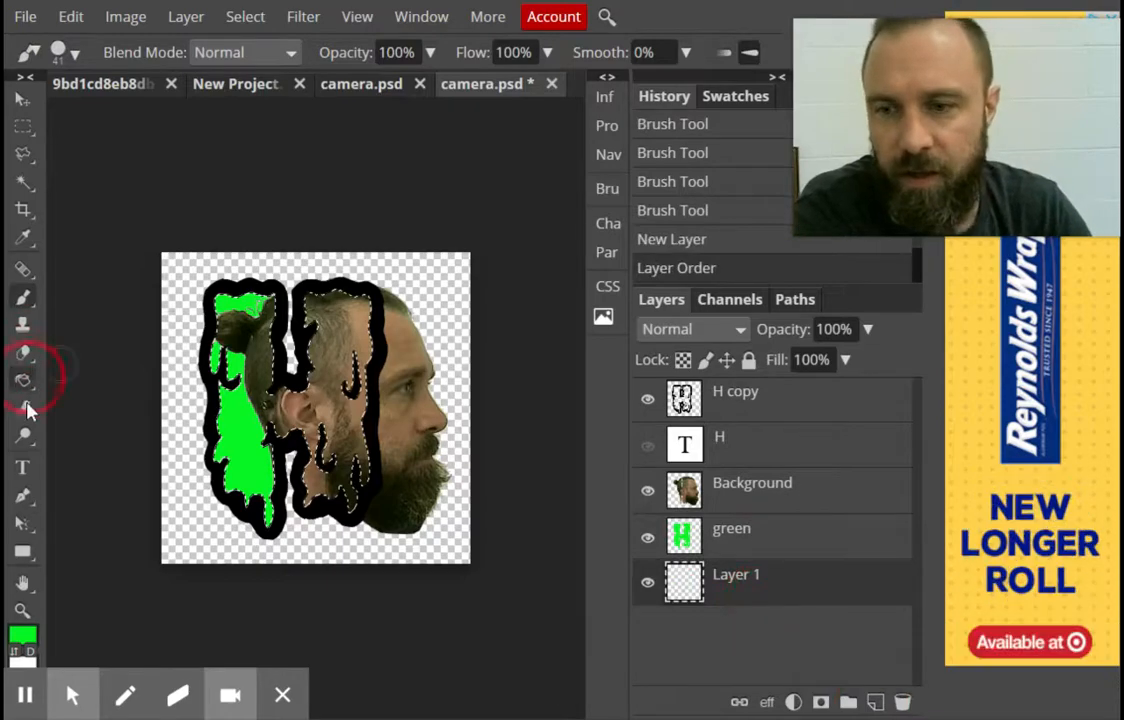
pyautogui.click(22, 637)
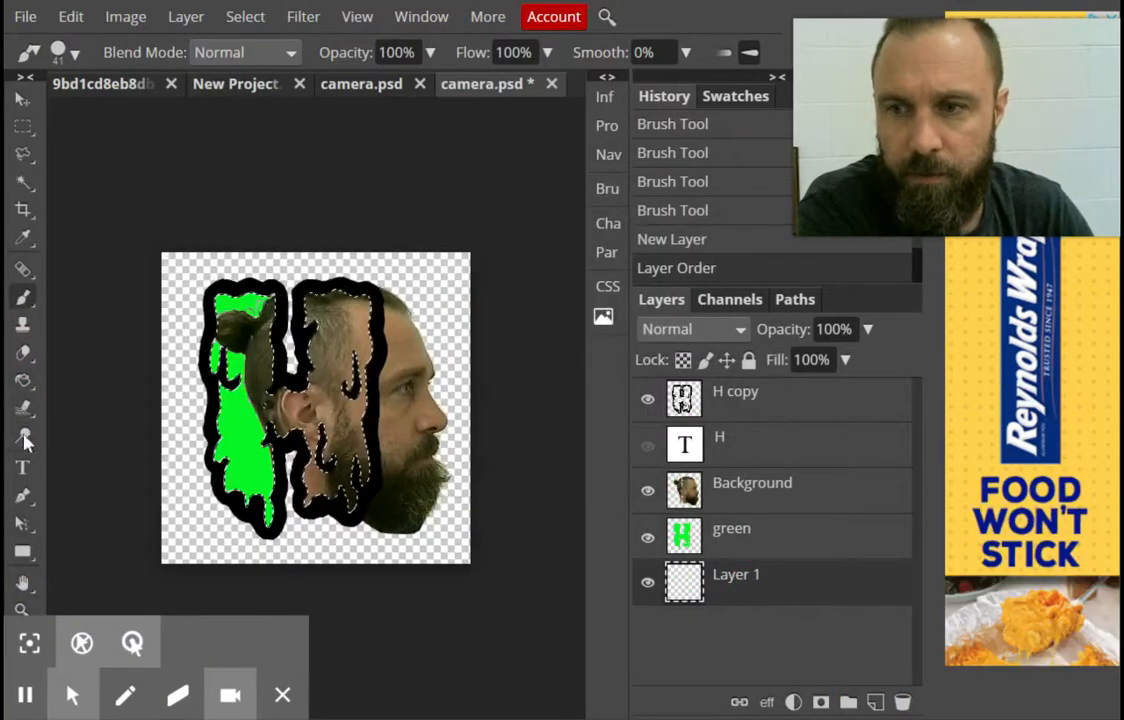
pyautogui.click(24, 380)
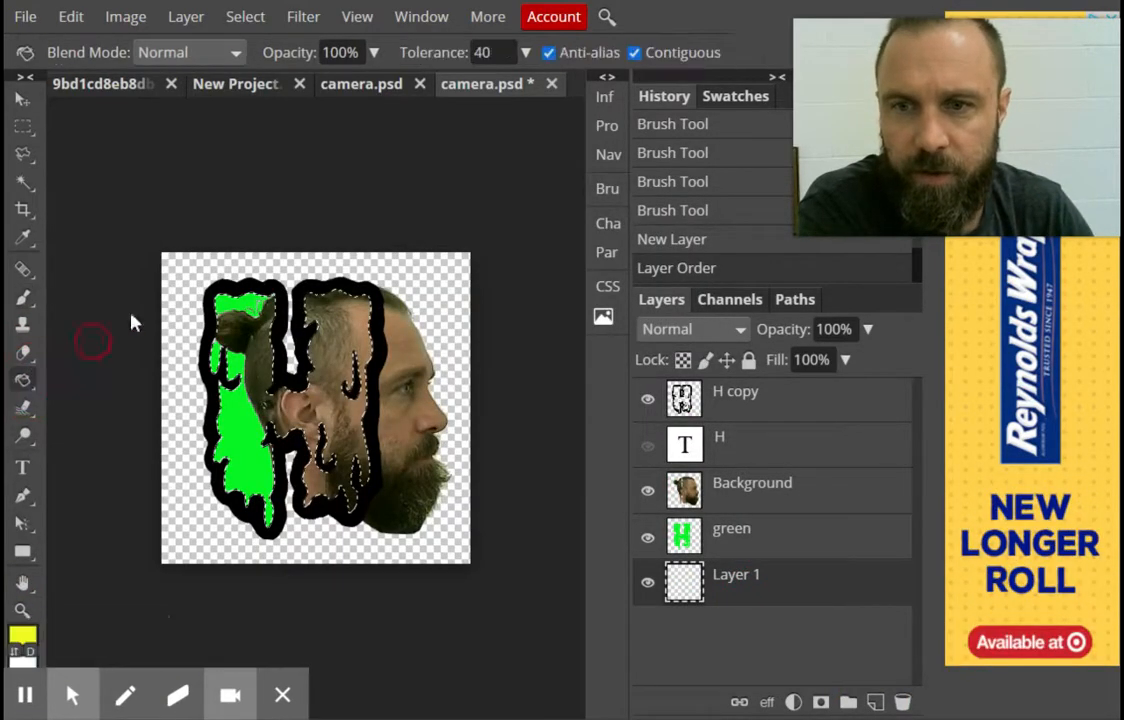
pyautogui.click(178, 280)
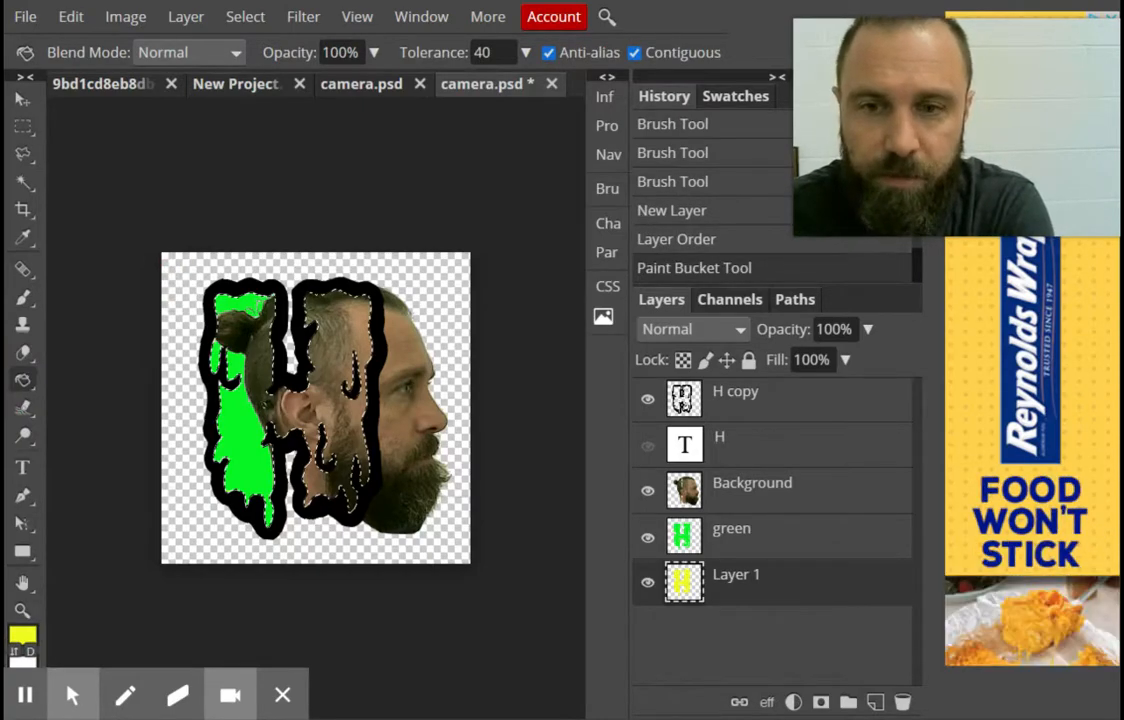
pyautogui.hotkey('ctrl', 'd')
pyautogui.click(170, 283)
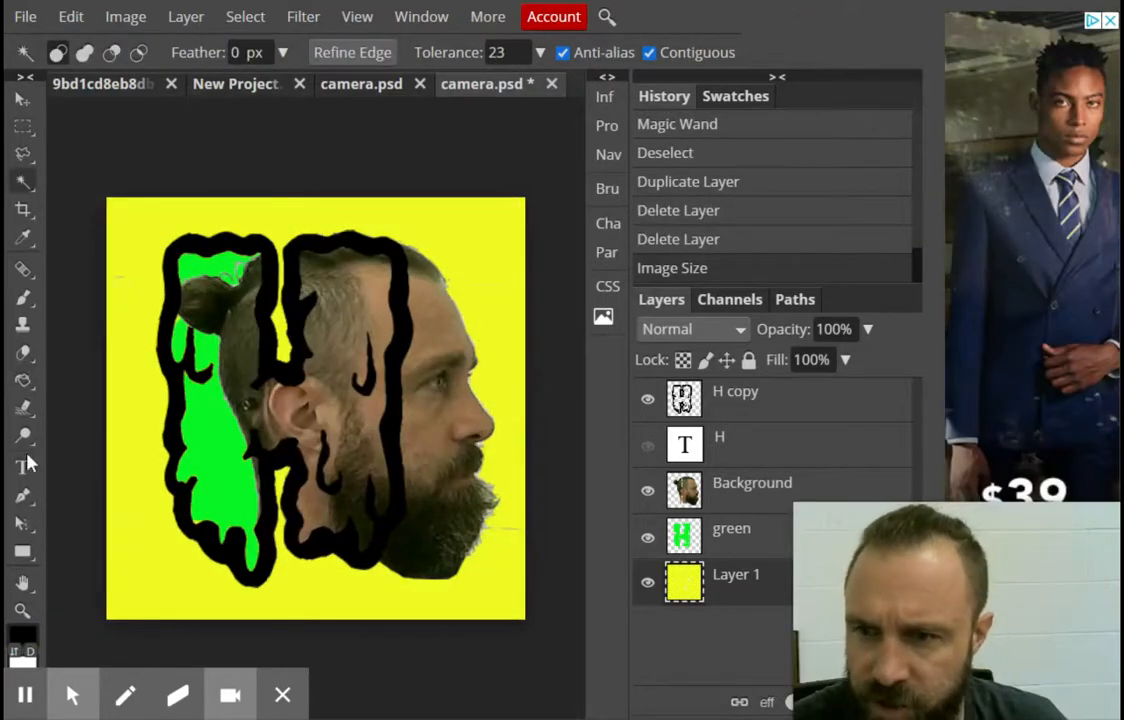
# Create a Lethal Slime text box below the H and enlarge it up and to the left over the H's lower edge
pyautogui.press('t')
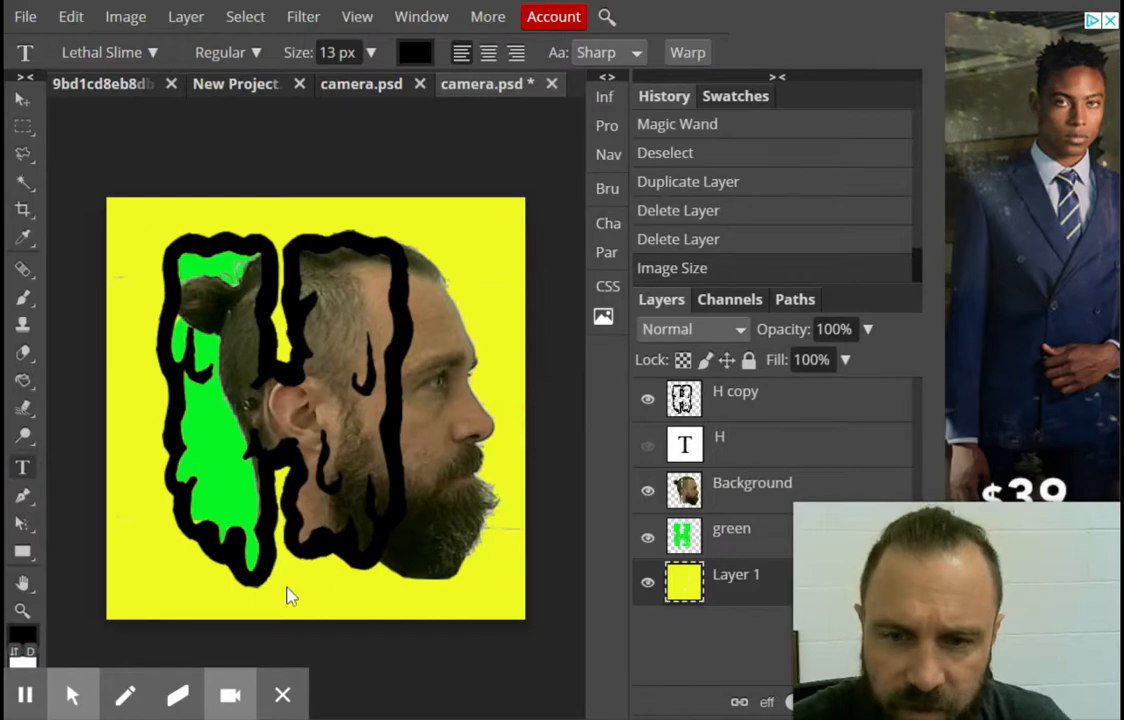
pyautogui.moveTo(286, 583); pyautogui.dragTo(414, 612)
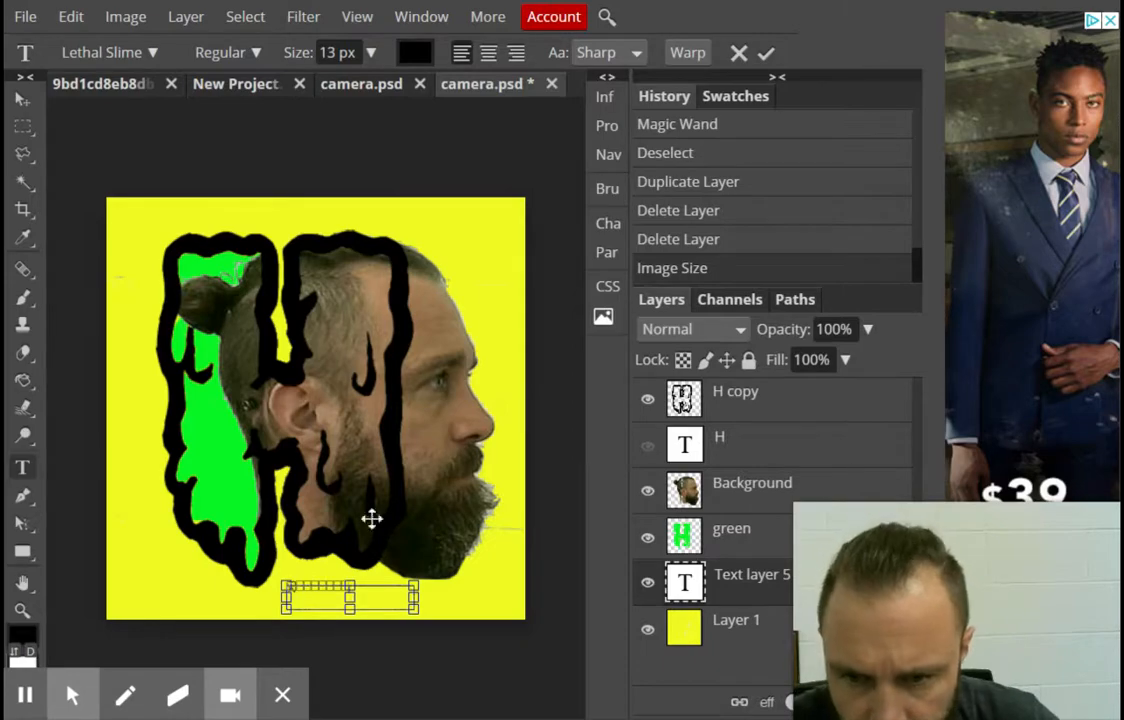
pyautogui.moveTo(284, 585); pyautogui.dragTo(215, 550)
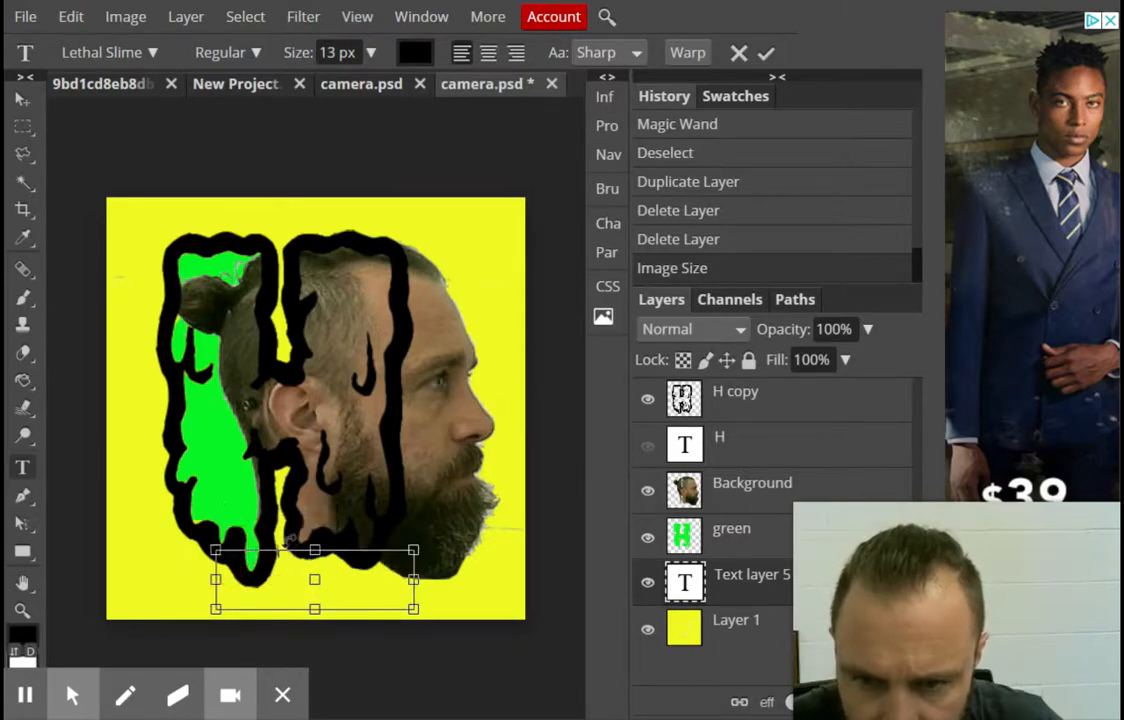
pyautogui.click(296, 567)
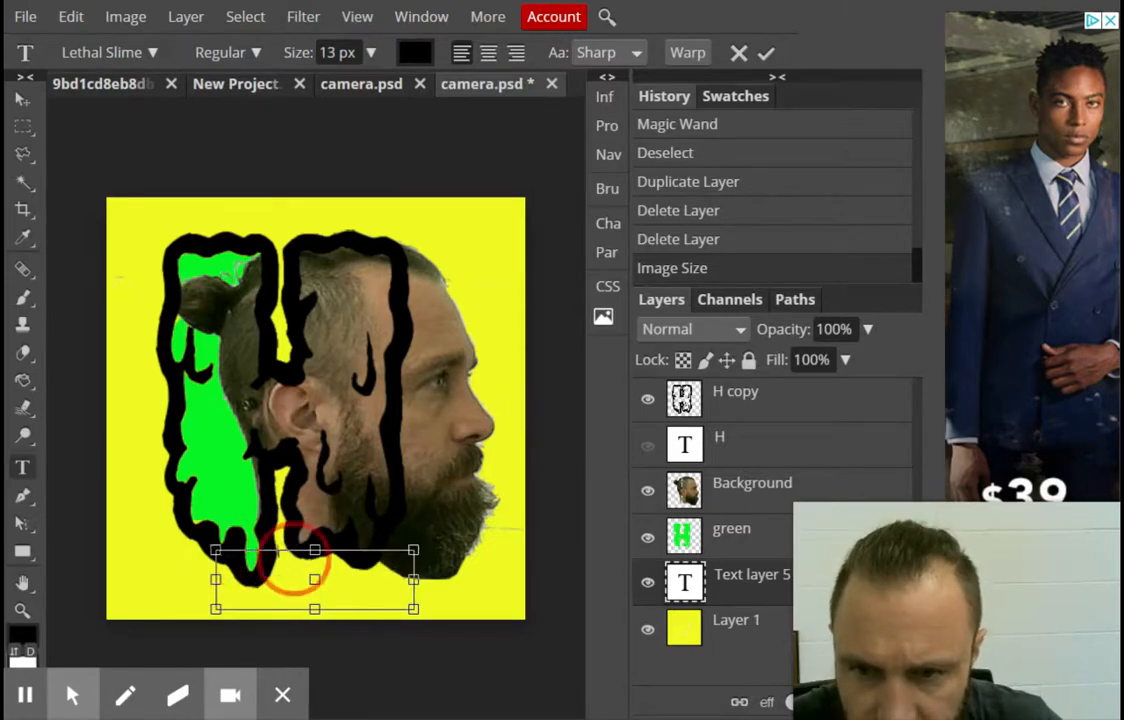
# Enlarge the slime text below the H to 79 px
pyautogui.click(371, 52)
pyautogui.moveTo(326, 86); pyautogui.dragTo(357, 87)
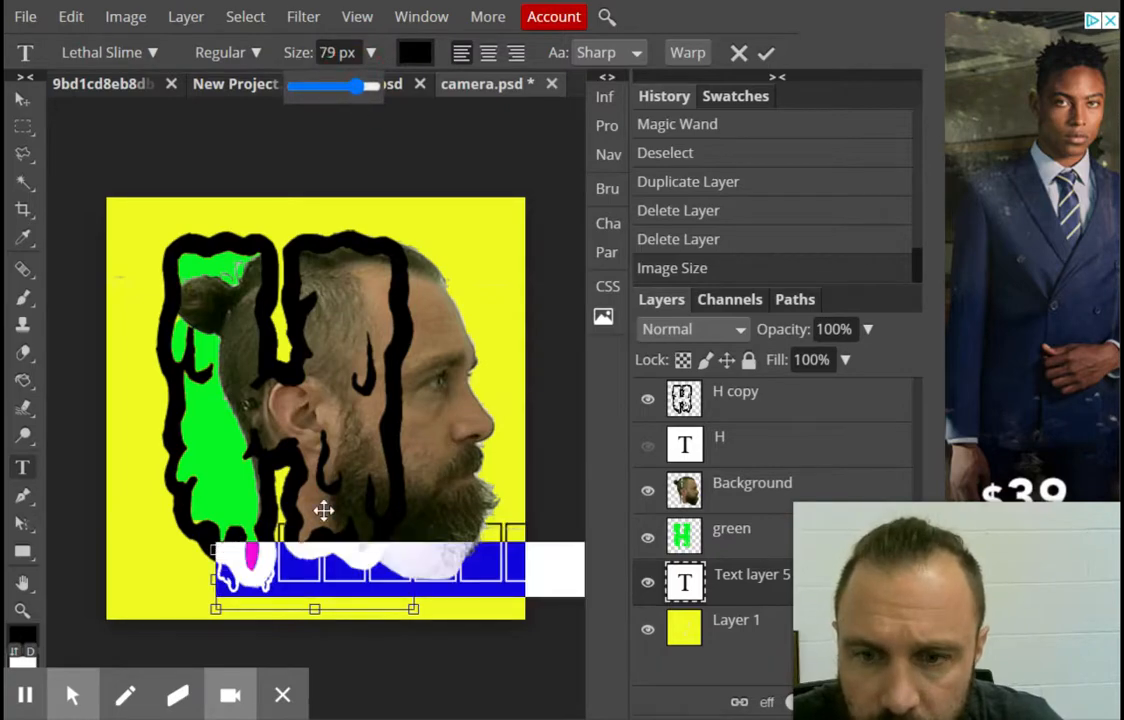
pyautogui.click(333, 600)
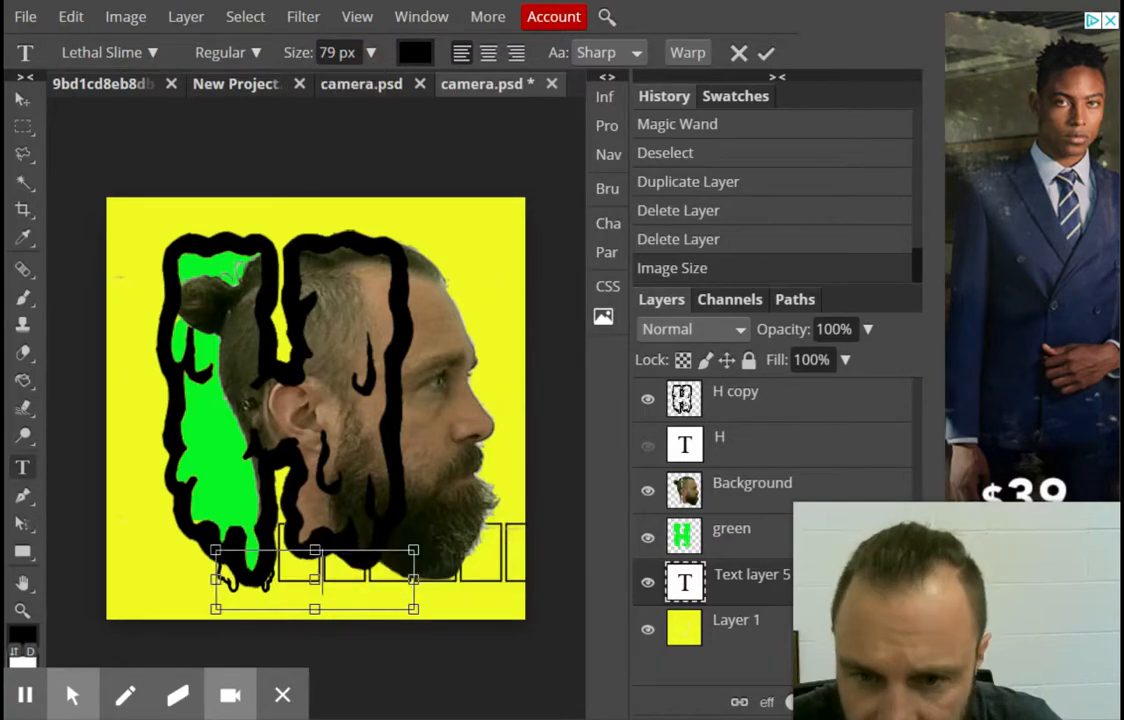
pyautogui.click(238, 549)
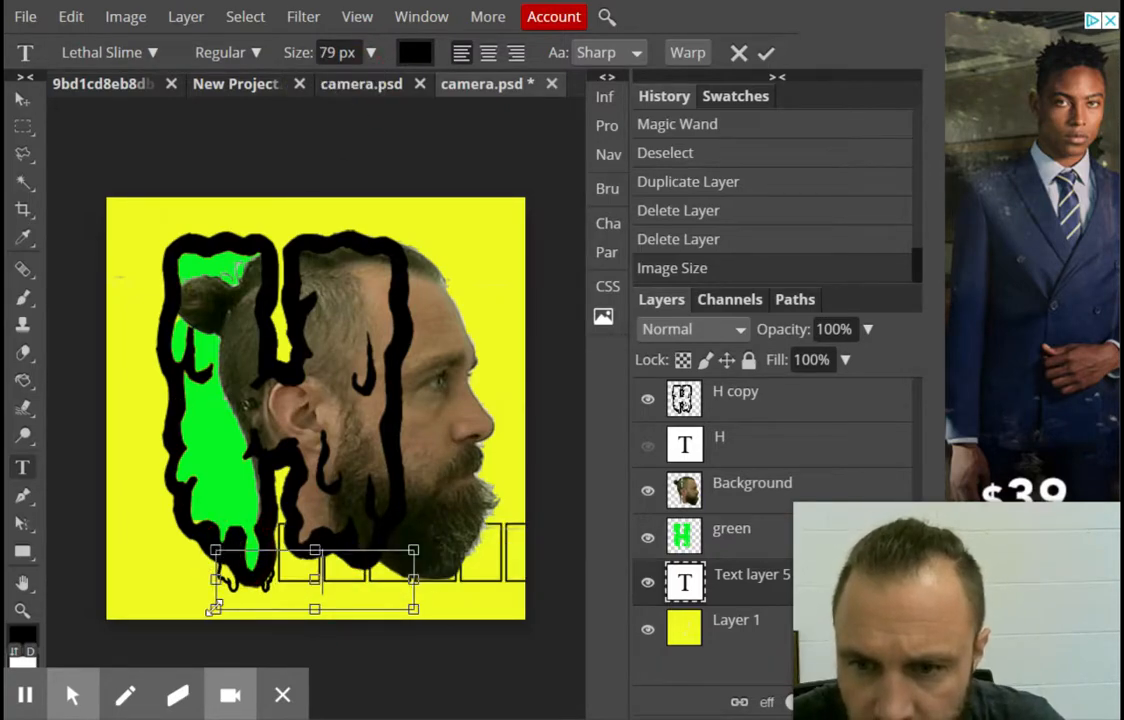
# Shrink the text box from its lower-left corner, select its text and set the text size to 27 px
pyautogui.moveTo(214, 608); pyautogui.dragTo(248, 596)
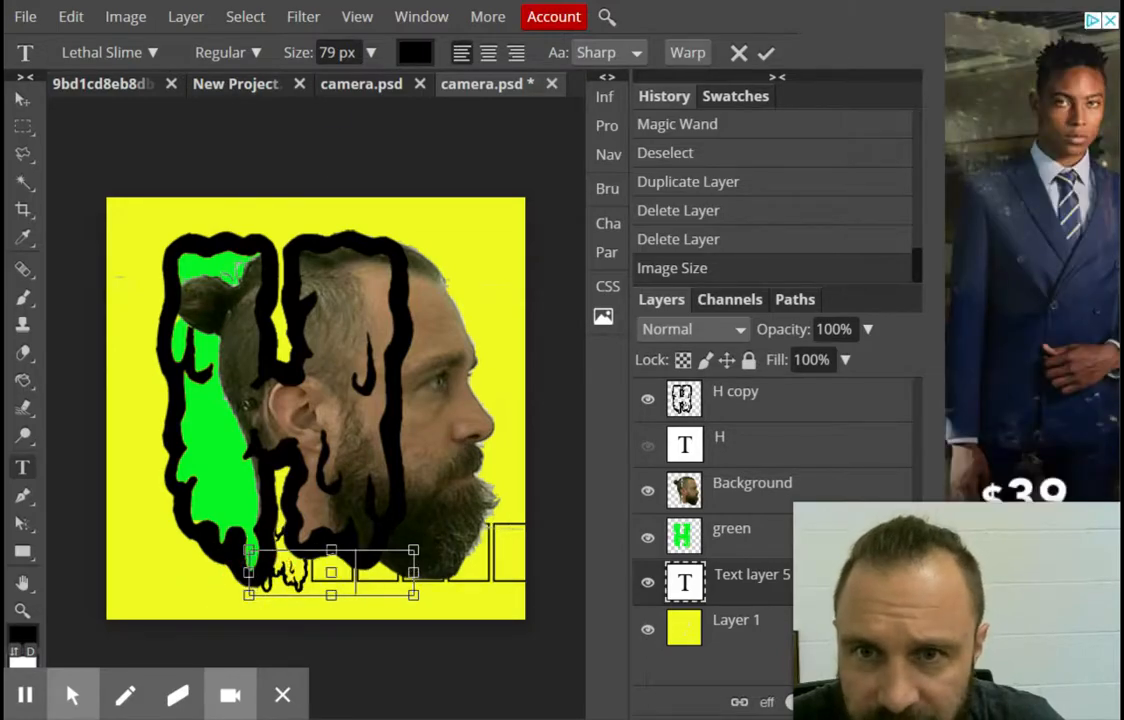
pyautogui.click(370, 52)
pyautogui.moveTo(366, 83); pyautogui.dragTo(322, 88)
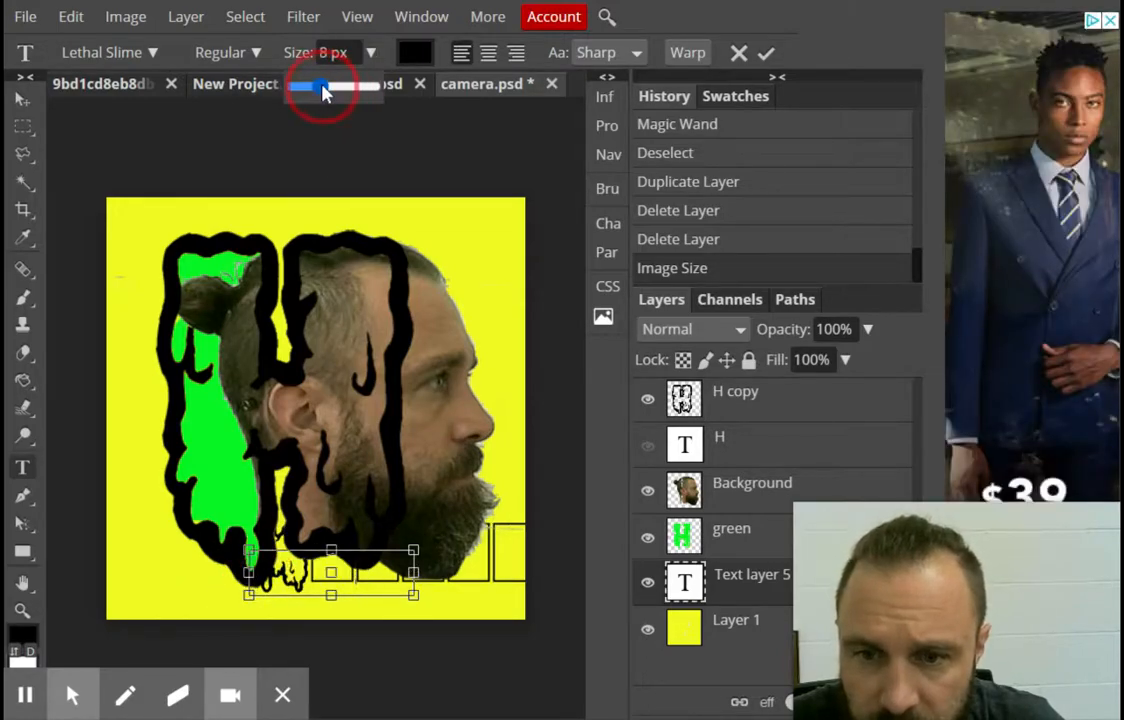
pyautogui.moveTo(271, 571); pyautogui.dragTo(659, 575)
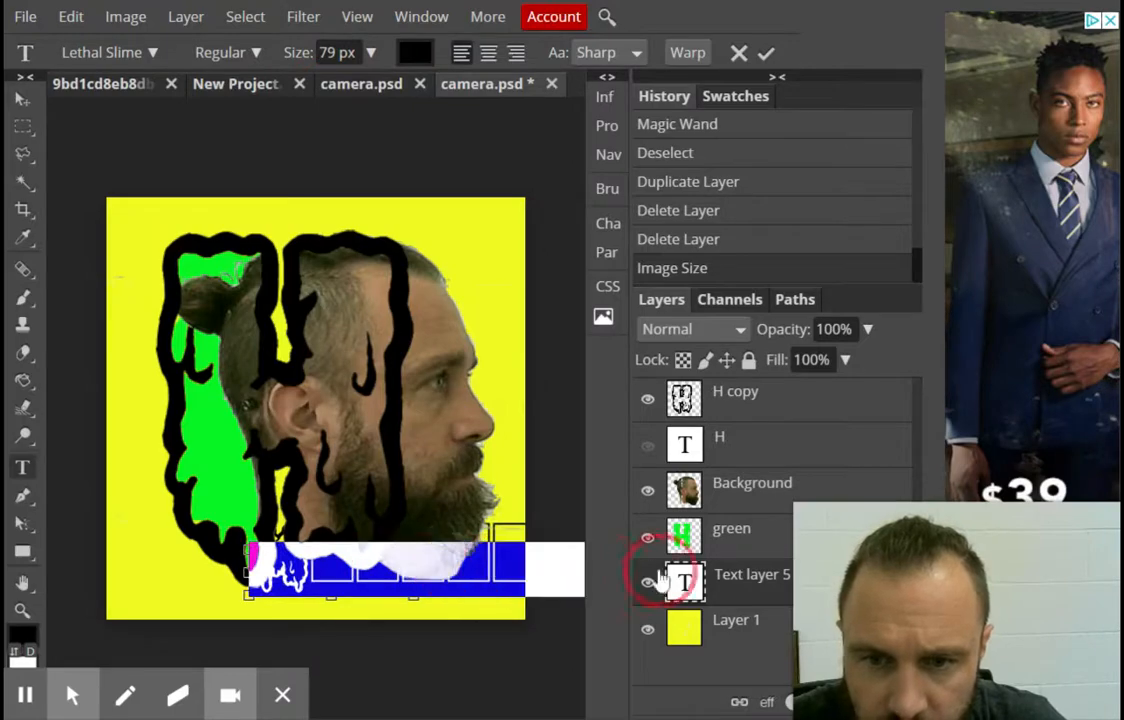
pyautogui.click(370, 53)
pyautogui.moveTo(350, 92); pyautogui.dragTo(330, 91)
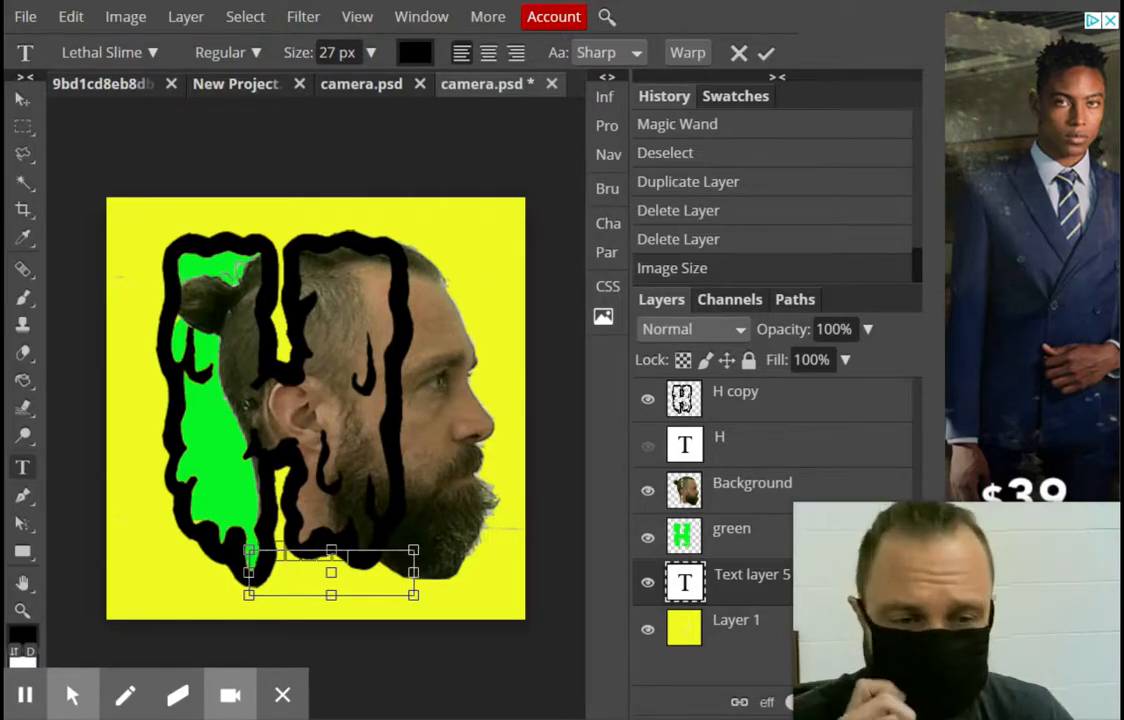
# Replace the placeholder text in the box with the person's title and surname, putting the surname in capitals
pyautogui.moveTo(347, 557); pyautogui.dragTo(227, 549)
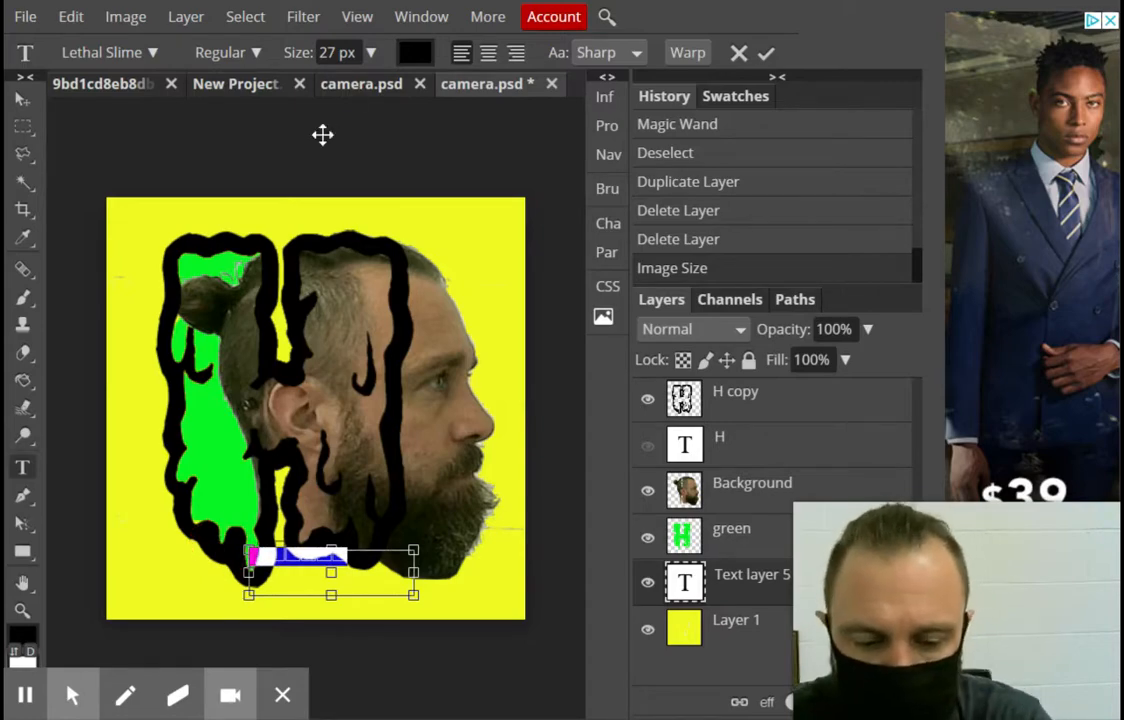
pyautogui.press('BackSpace')
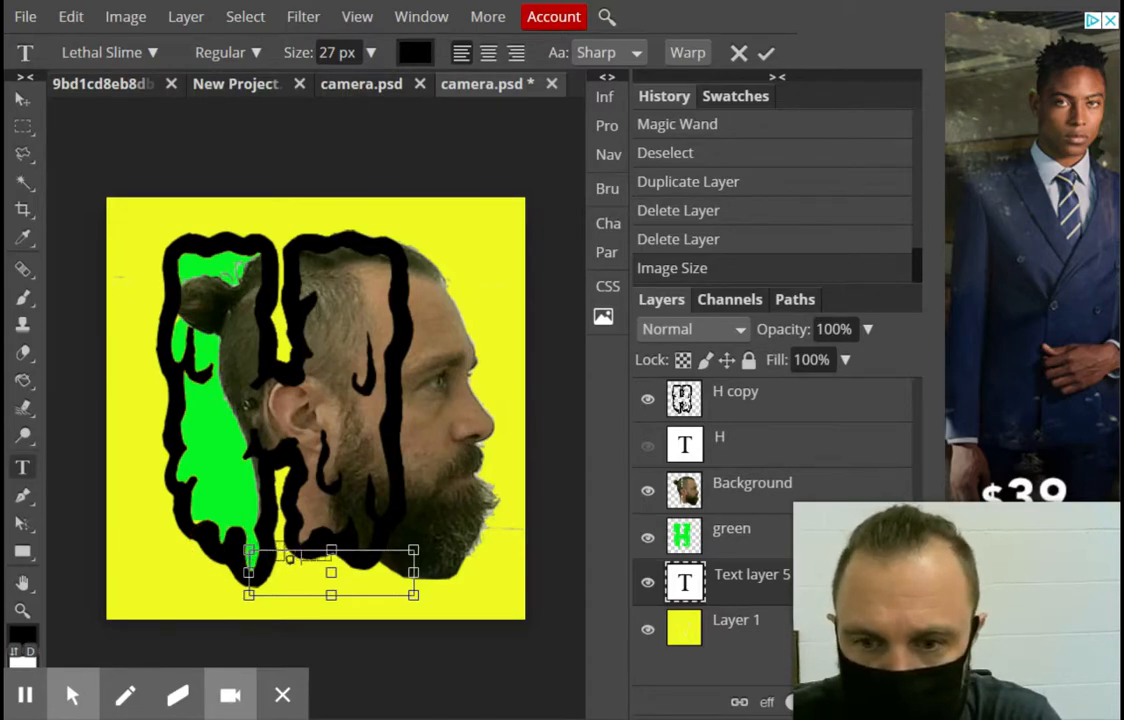
pyautogui.write('EDGES')
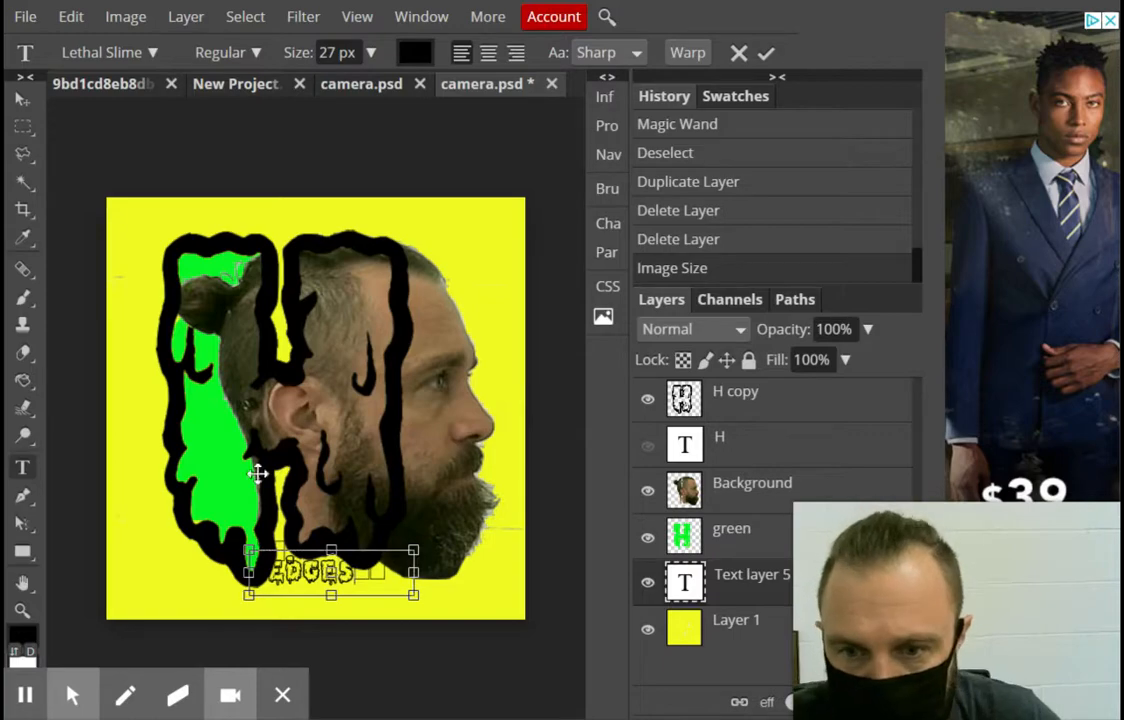
# Bring the name text layer to the top of the layer stack and move the text down below the H
pyautogui.moveTo(758, 600); pyautogui.dragTo(760, 398)
pyautogui.click(264, 603)
pyautogui.click(22, 99)
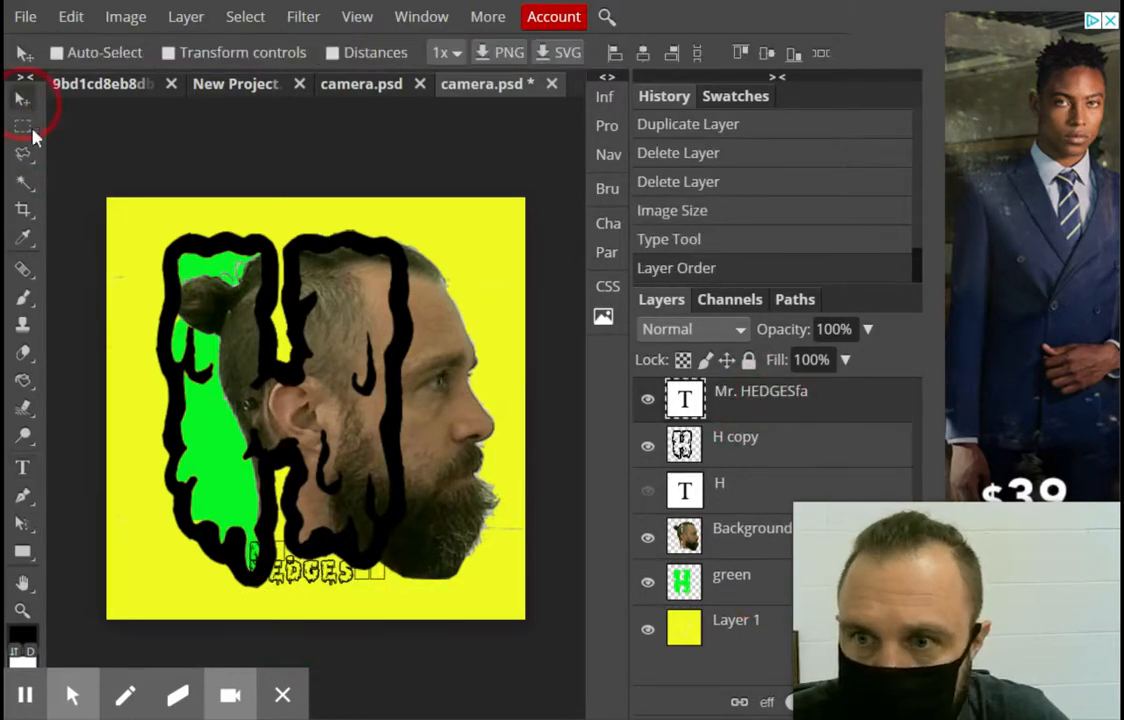
pyautogui.moveTo(307, 569); pyautogui.dragTo(331, 596)
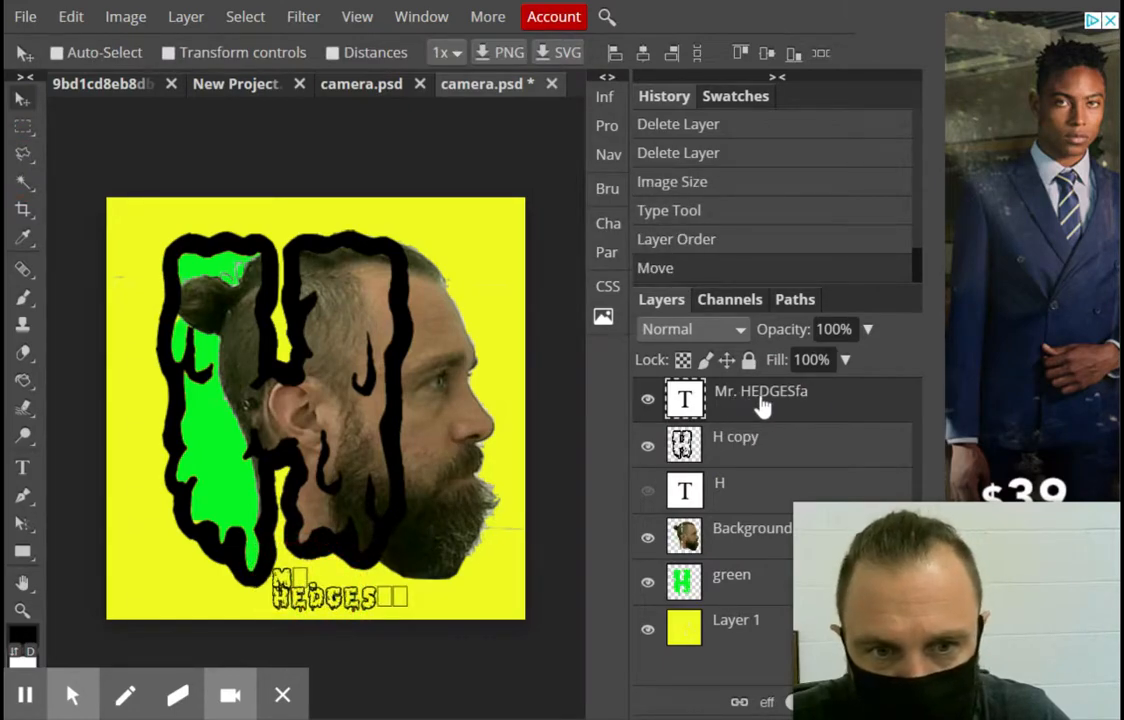
# Correct the name text by capitalizing the R and deleting the two stray trailing characters, then shift it down below the beard
pyautogui.click(808, 401)
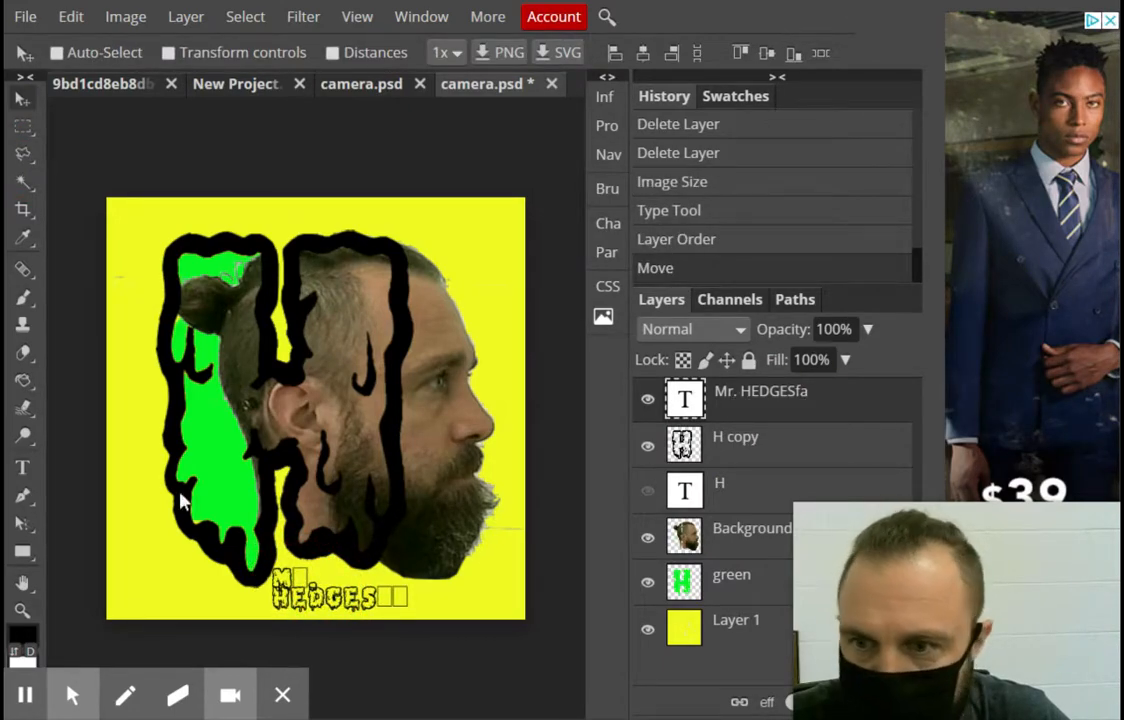
pyautogui.click(25, 467)
pyautogui.click(308, 580)
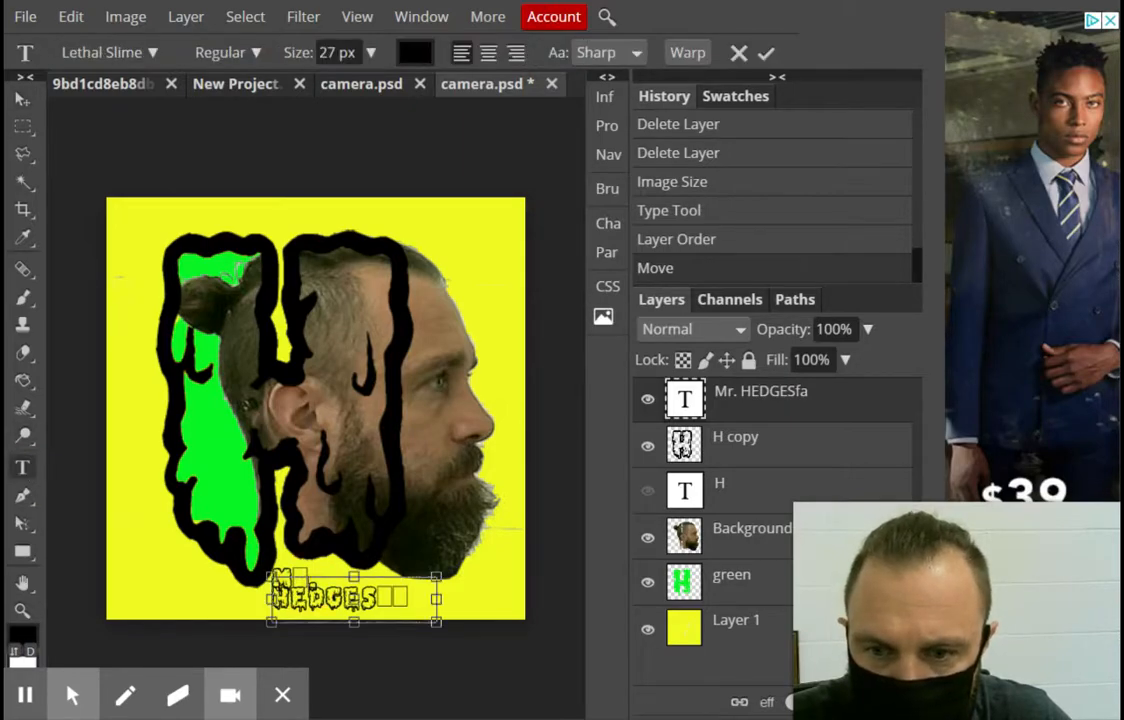
pyautogui.moveTo(307, 584); pyautogui.dragTo(296, 585)
pyautogui.write('R')
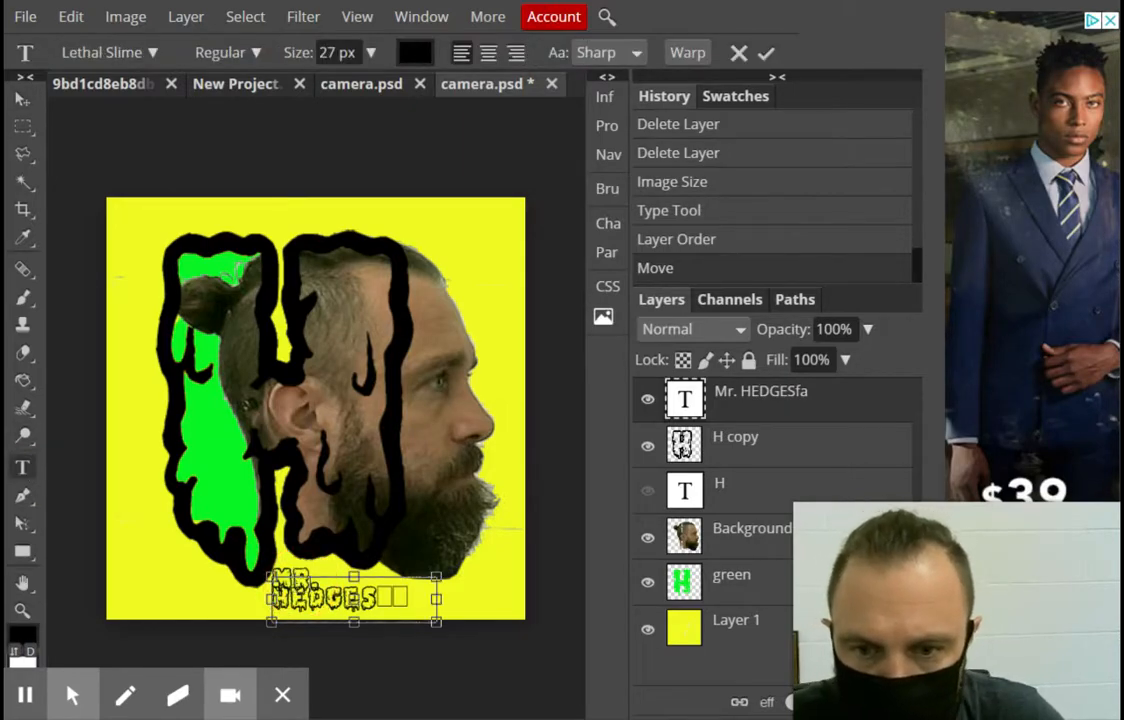
pyautogui.moveTo(407, 600); pyautogui.dragTo(377, 600)
pyautogui.press('BackSpace')
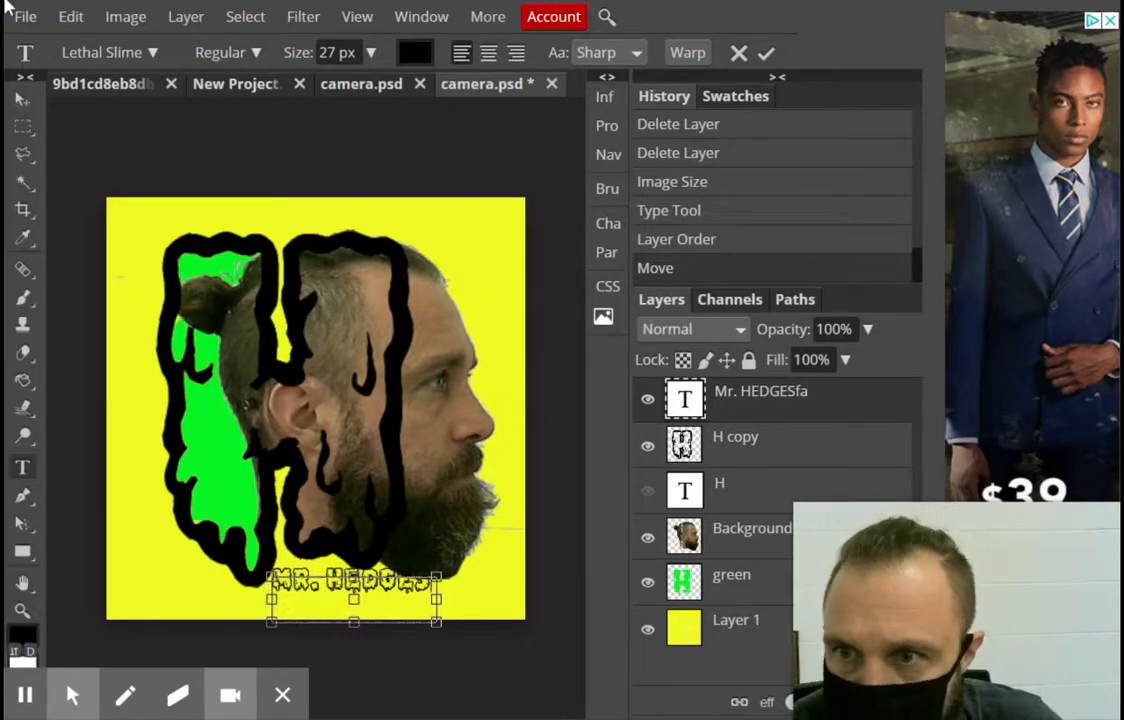
pyautogui.click(22, 98)
pyautogui.moveTo(343, 593); pyautogui.dragTo(343, 610)
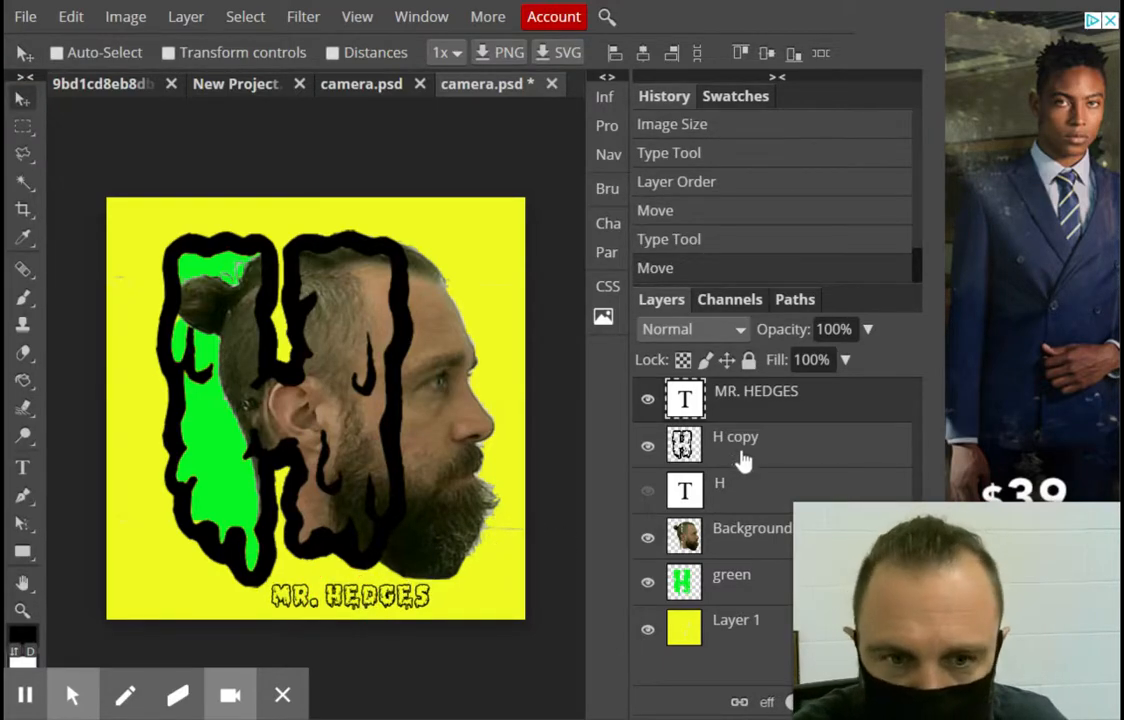
pyautogui.moveTo(905, 542)
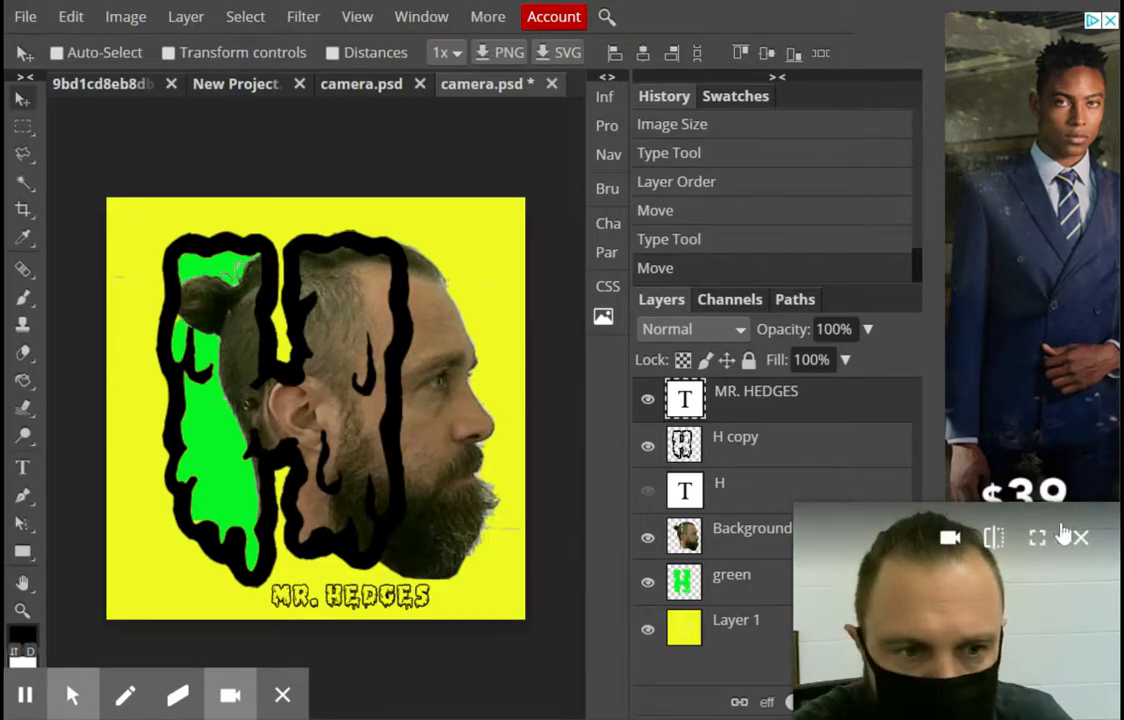
pyautogui.moveTo(905, 549); pyautogui.dragTo(905, 46)
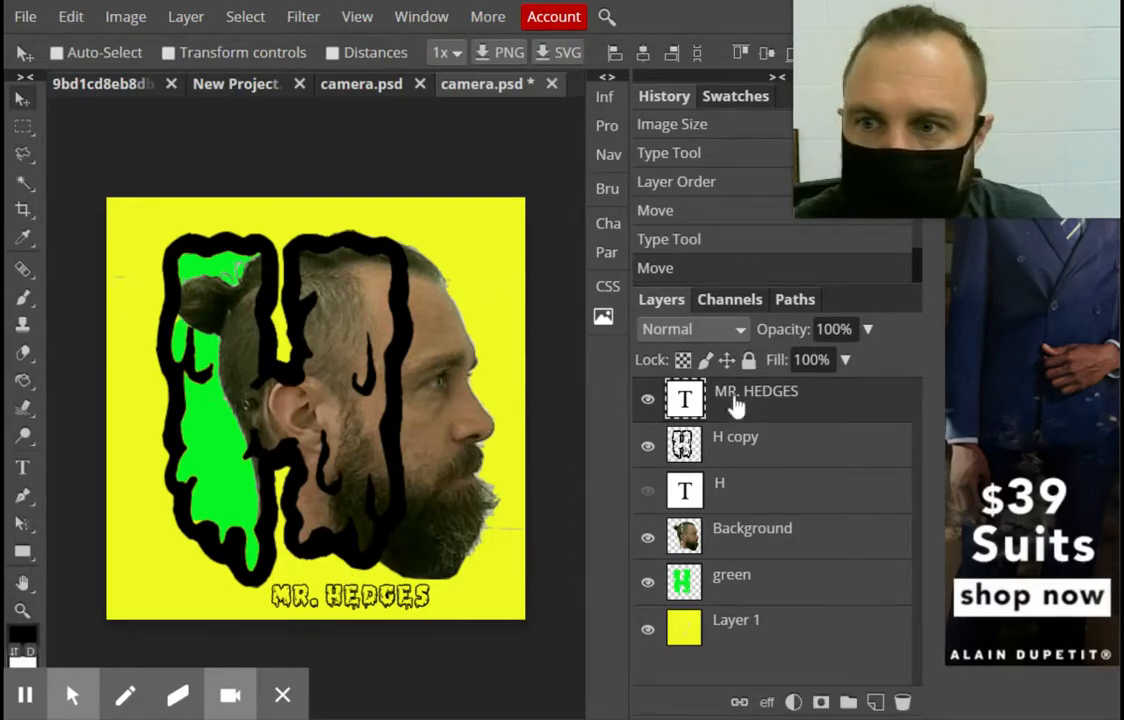
# Set the foreground colour to purple, hex 9f0bd9
pyautogui.click(24, 468)
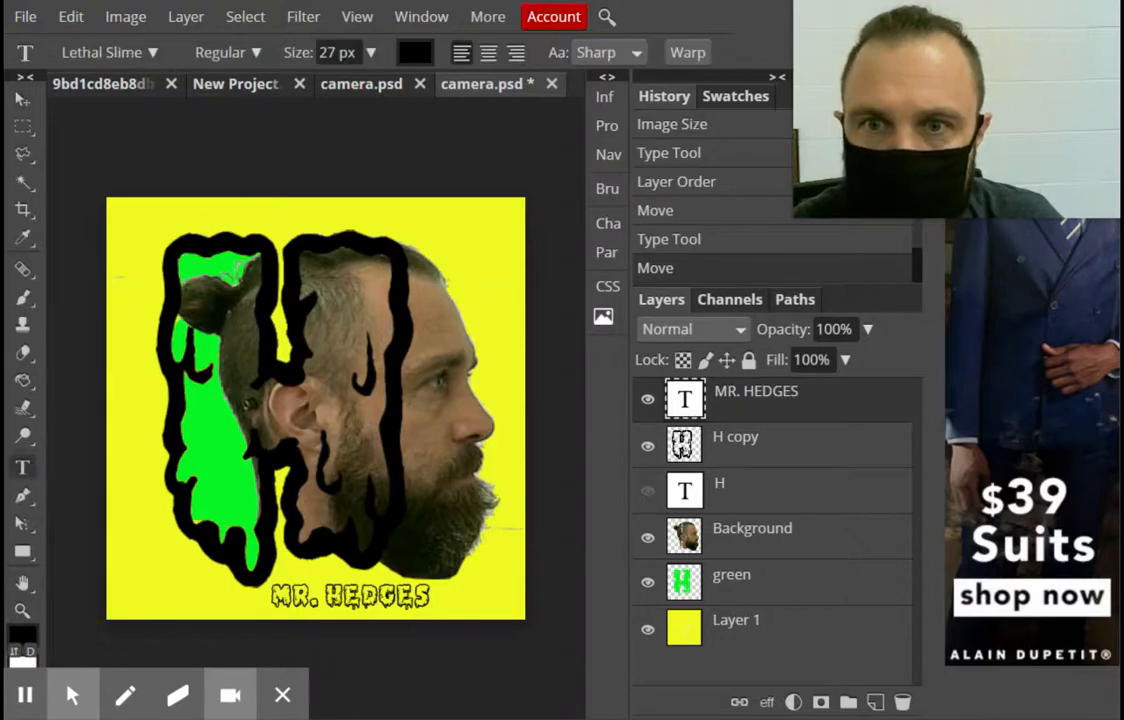
pyautogui.click(34, 639)
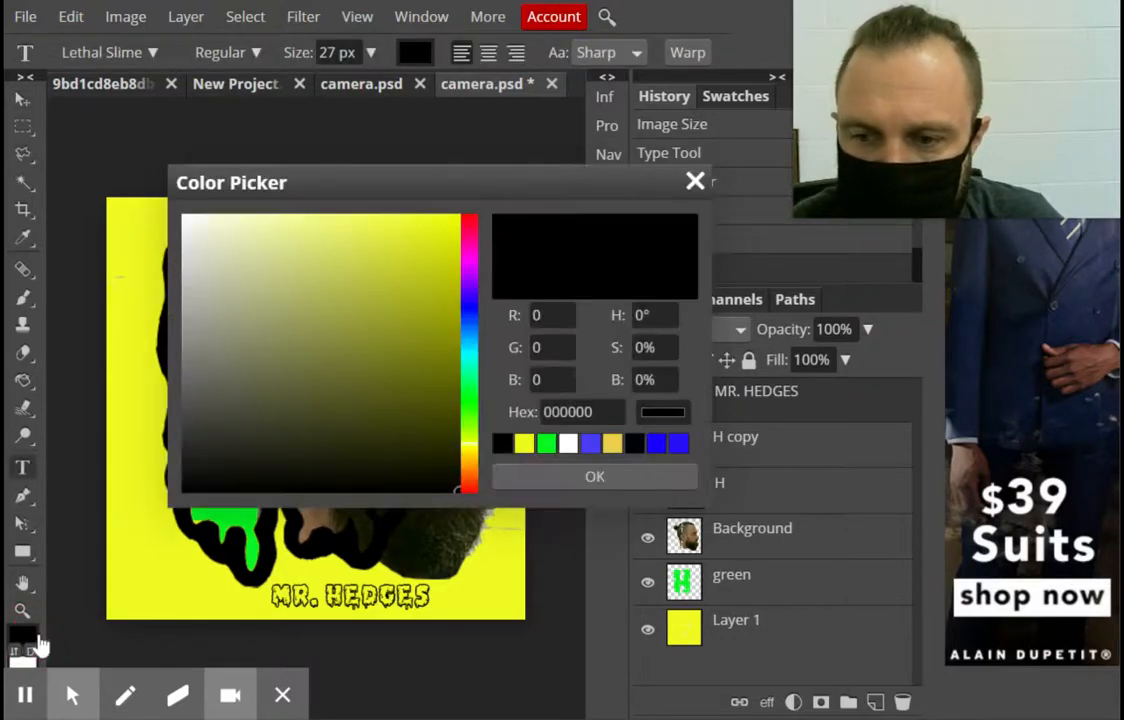
pyautogui.click(469, 268)
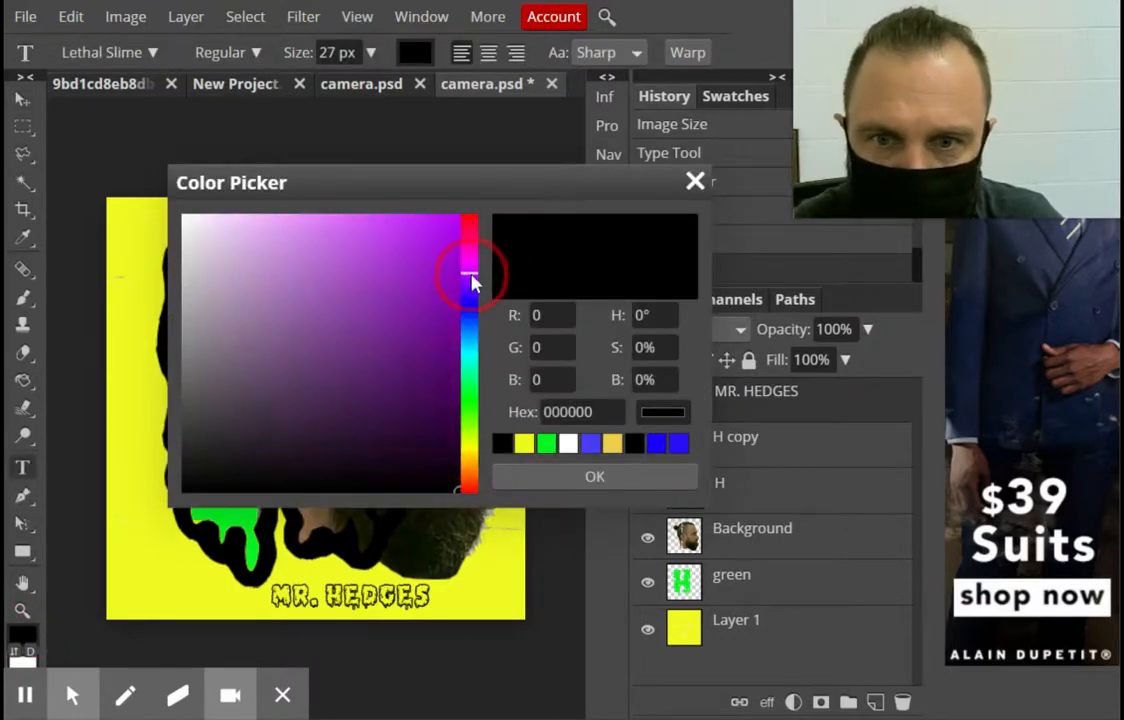
pyautogui.moveTo(428, 243); pyautogui.dragTo(444, 228)
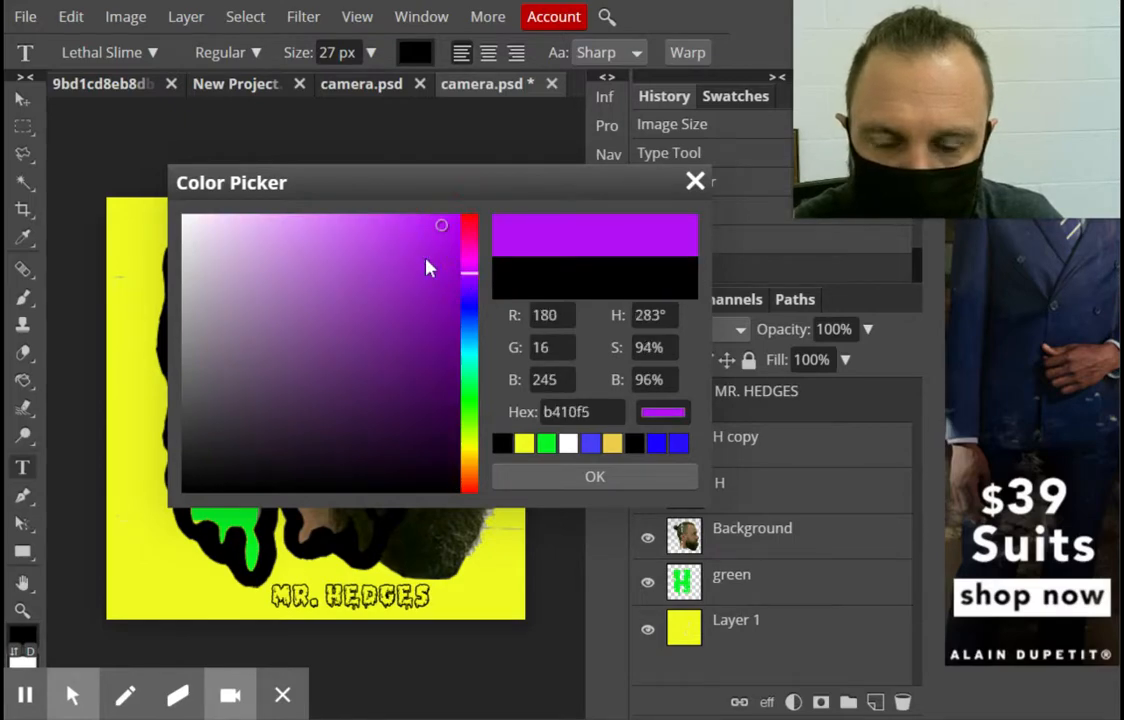
pyautogui.click(444, 263)
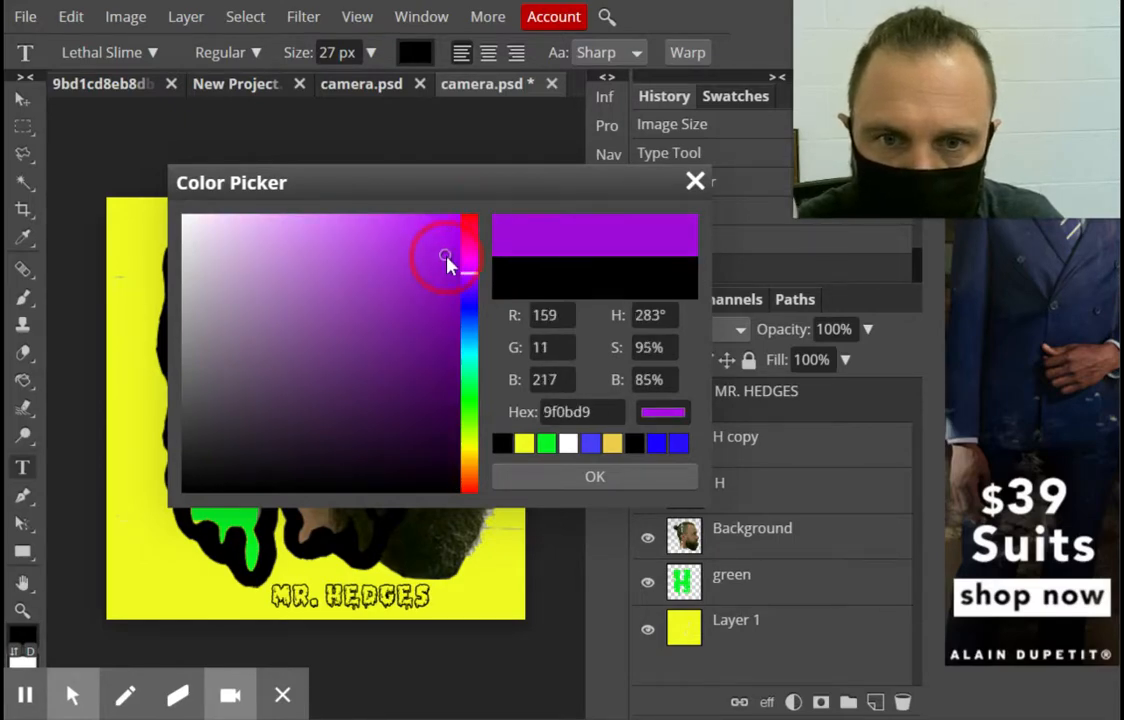
pyautogui.click(545, 482)
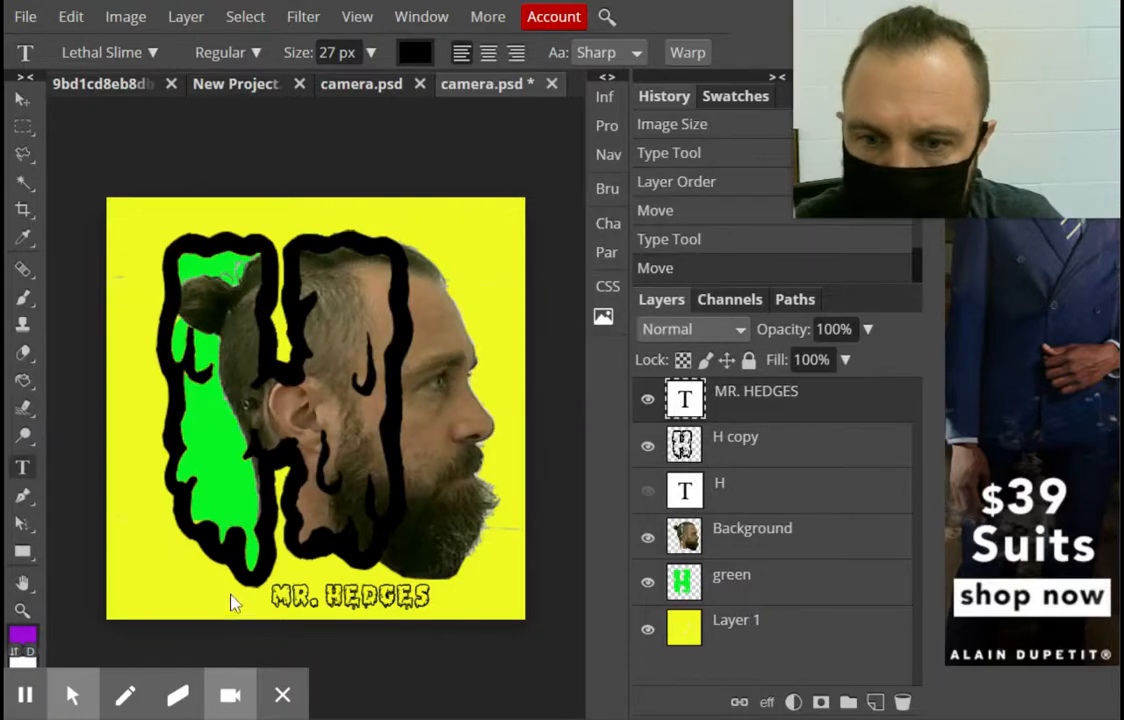
# Create a second Lethal Slime text box over the existing name and enter the same title and surname in capitals
pyautogui.moveTo(263, 581); pyautogui.dragTo(441, 607)
pyautogui.write('M')
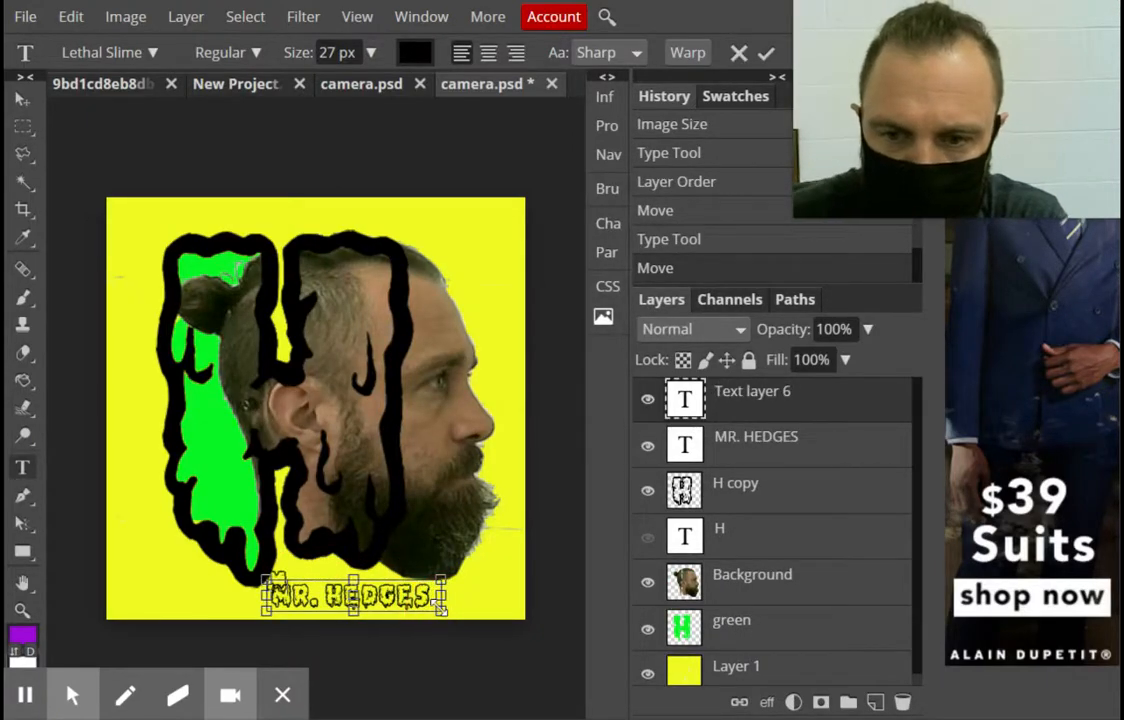
pyautogui.write('R')
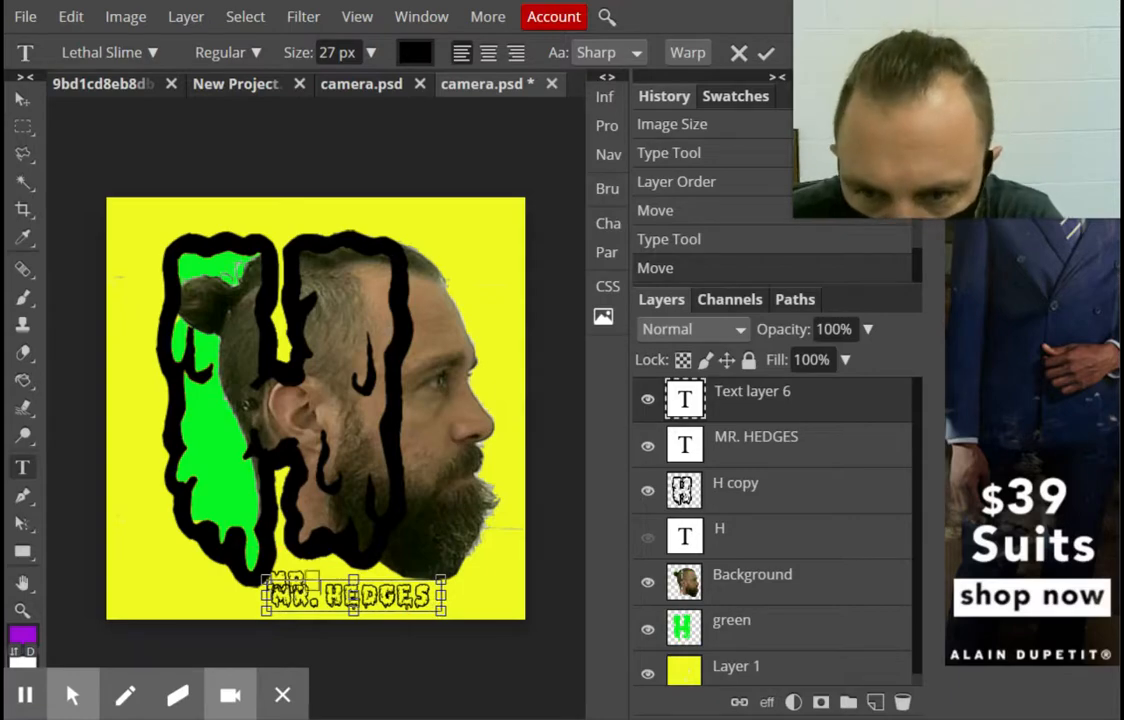
pyautogui.write('. HEDGES')
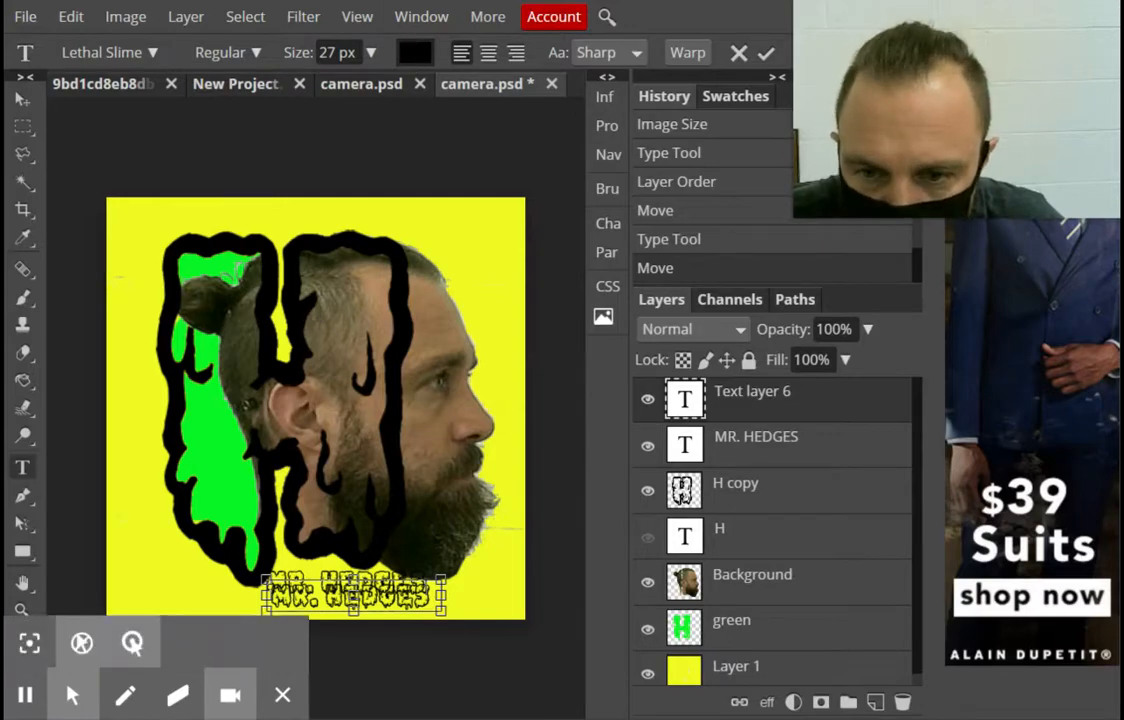
# Select all of the second name text and change its colour to bright purple
pyautogui.moveTo(268, 592); pyautogui.dragTo(445, 590)
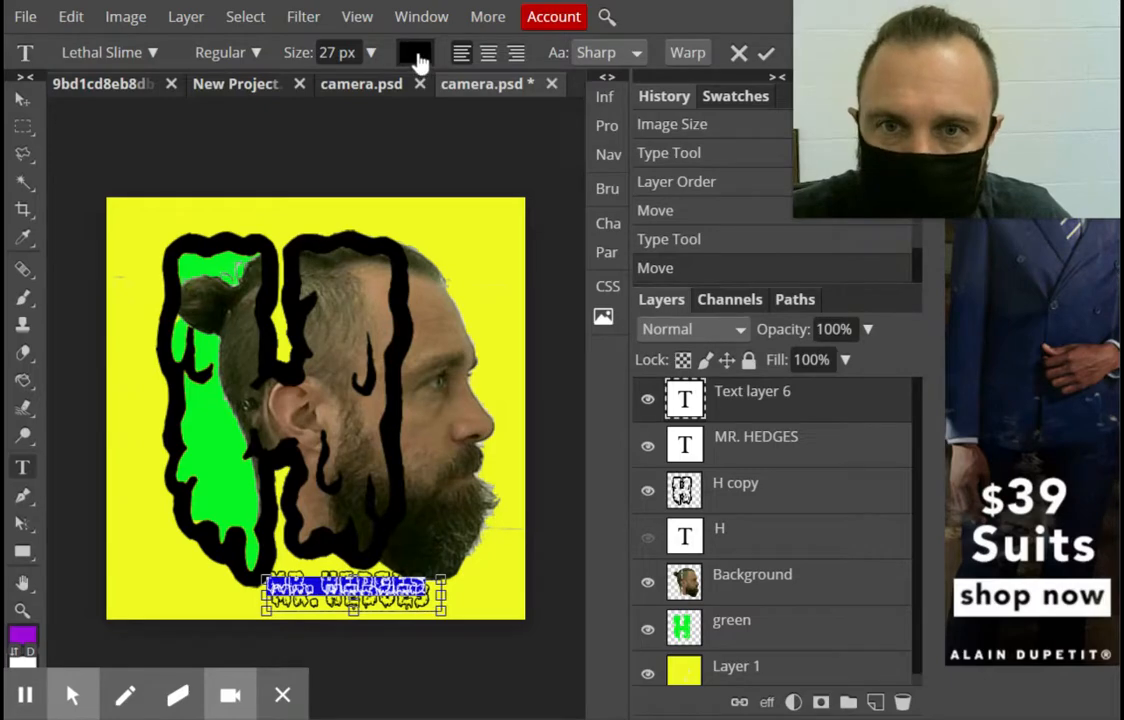
pyautogui.click(417, 56)
pyautogui.click(430, 255)
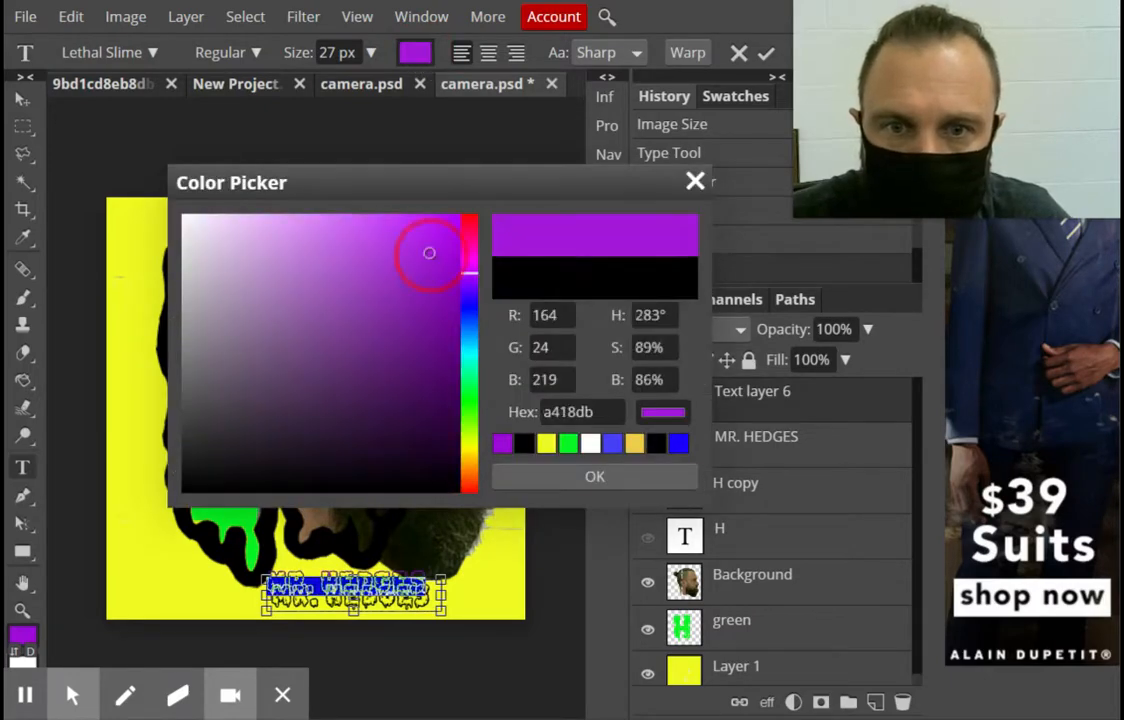
pyautogui.click(453, 232)
pyautogui.click(585, 479)
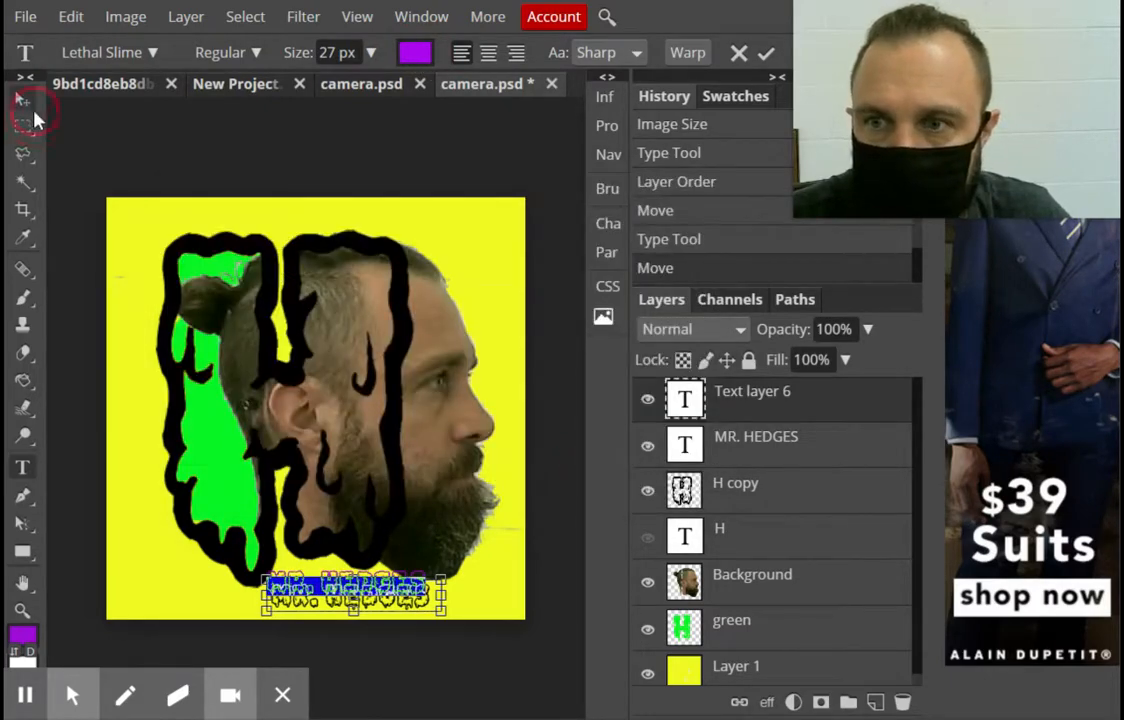
# Move the purple name onto the black name with a slight offset so they form two-tone lettering
pyautogui.click(32, 112)
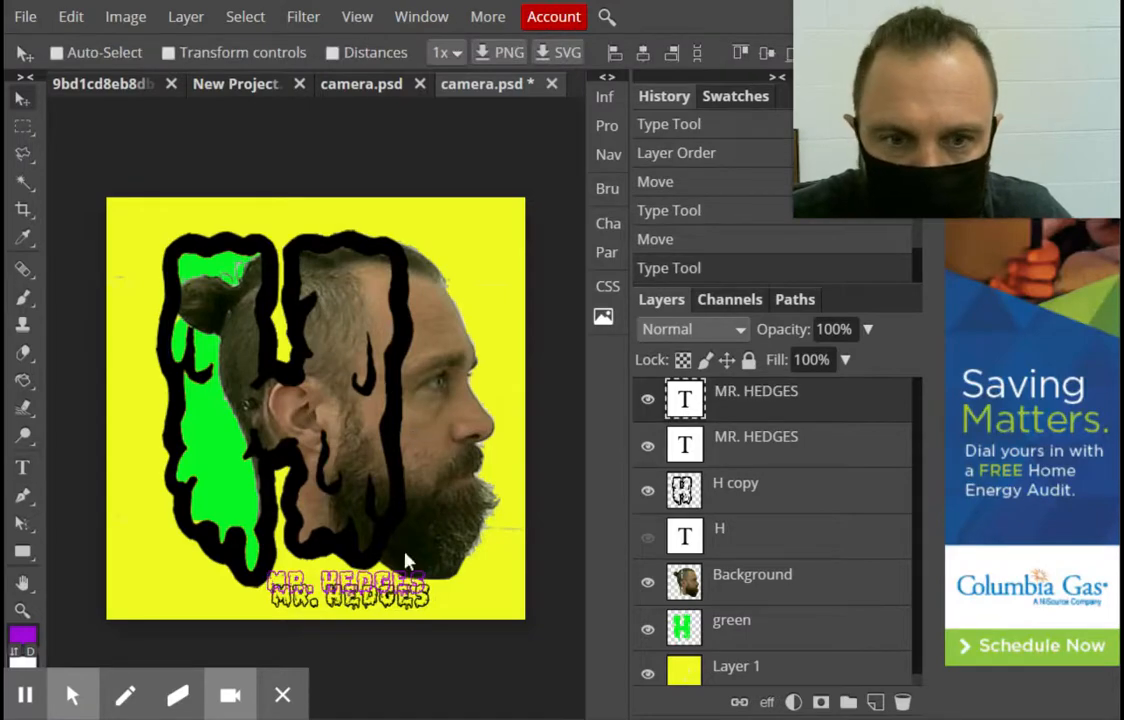
pyautogui.moveTo(321, 600)
pyautogui.mouseDown()
pyautogui.moveTo(342, 606)
pyautogui.moveTo(324, 606)
pyautogui.moveTo(340, 594)
pyautogui.mouseUp()
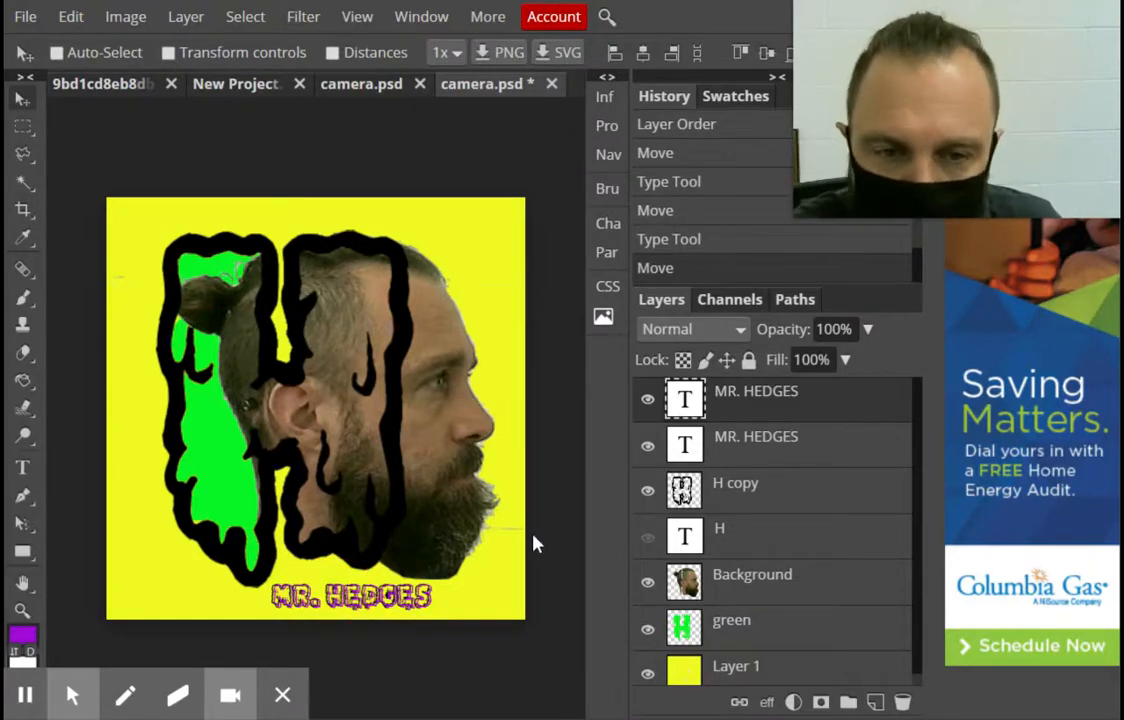
# Fine-tune the purple name's slight offset over the black name
pyautogui.click(648, 449)
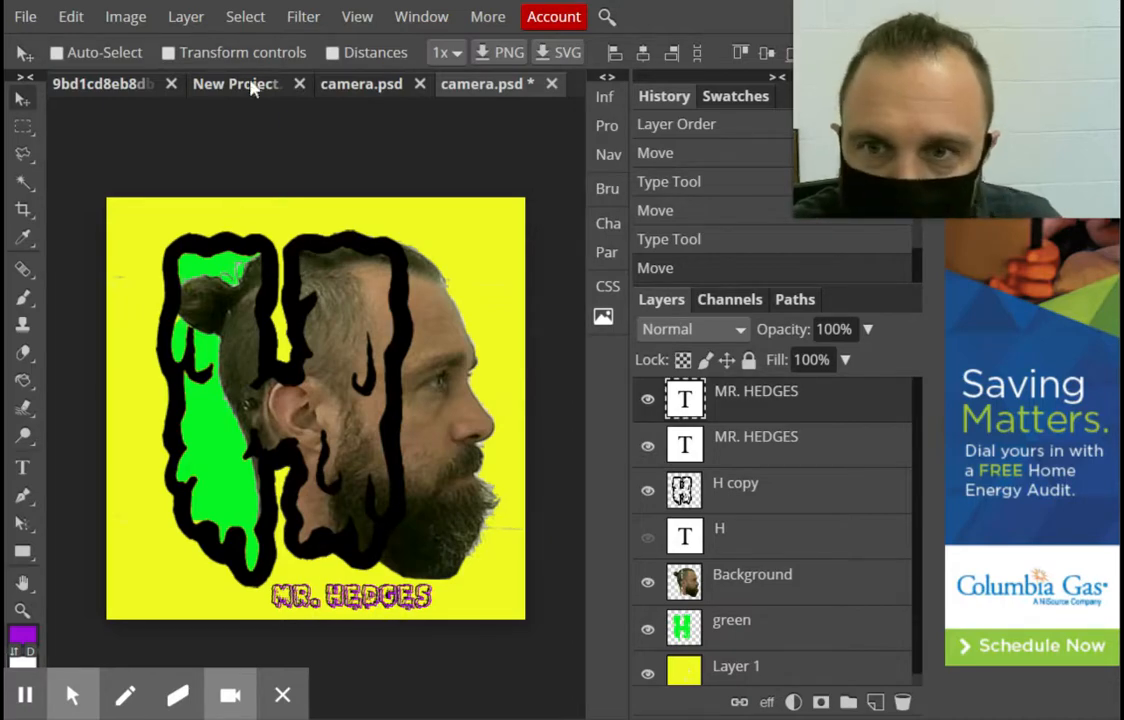
pyautogui.rightClick(763, 400)
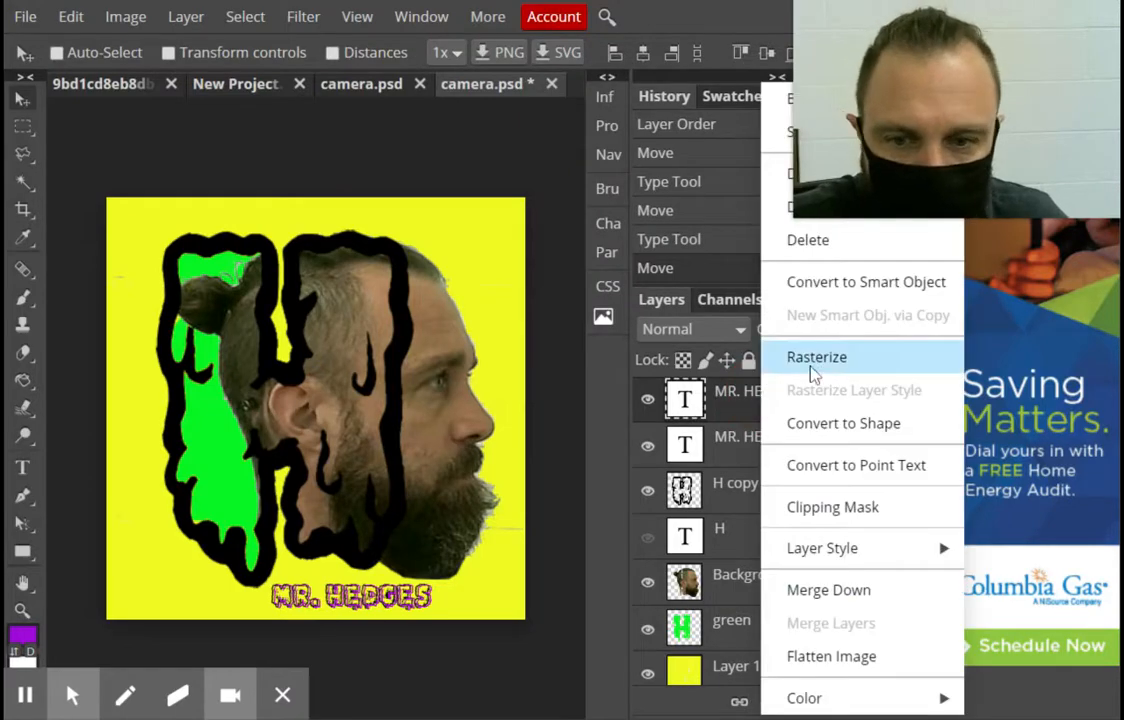
pyautogui.click(558, 383)
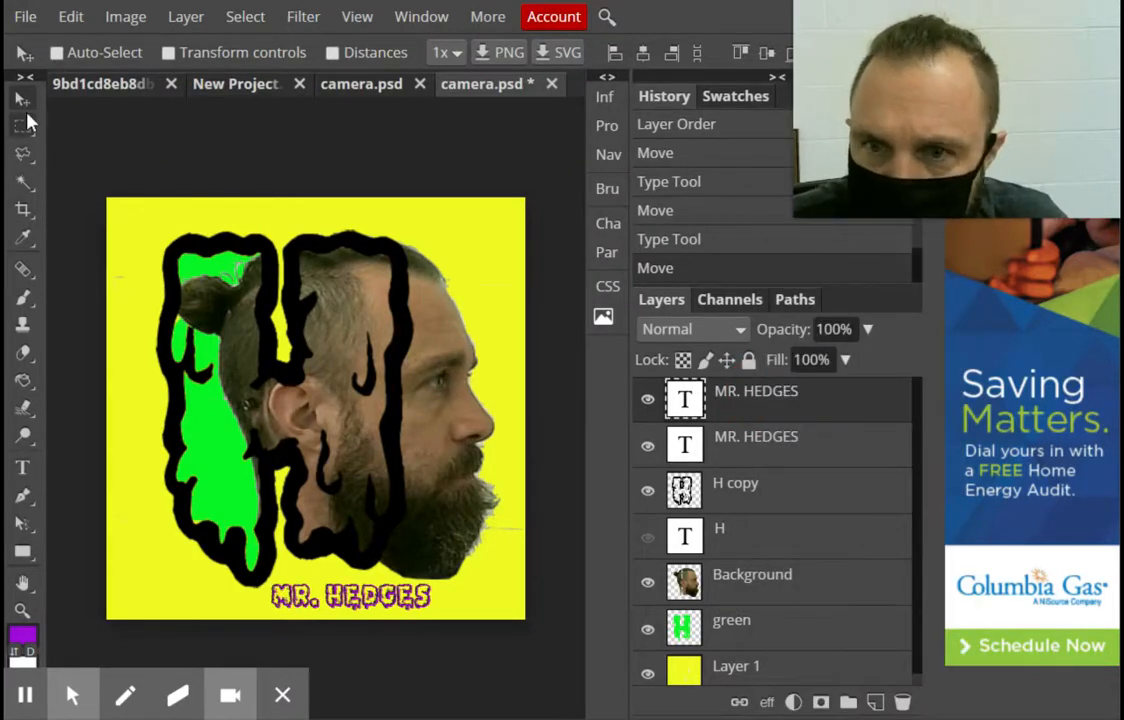
pyautogui.click(362, 602)
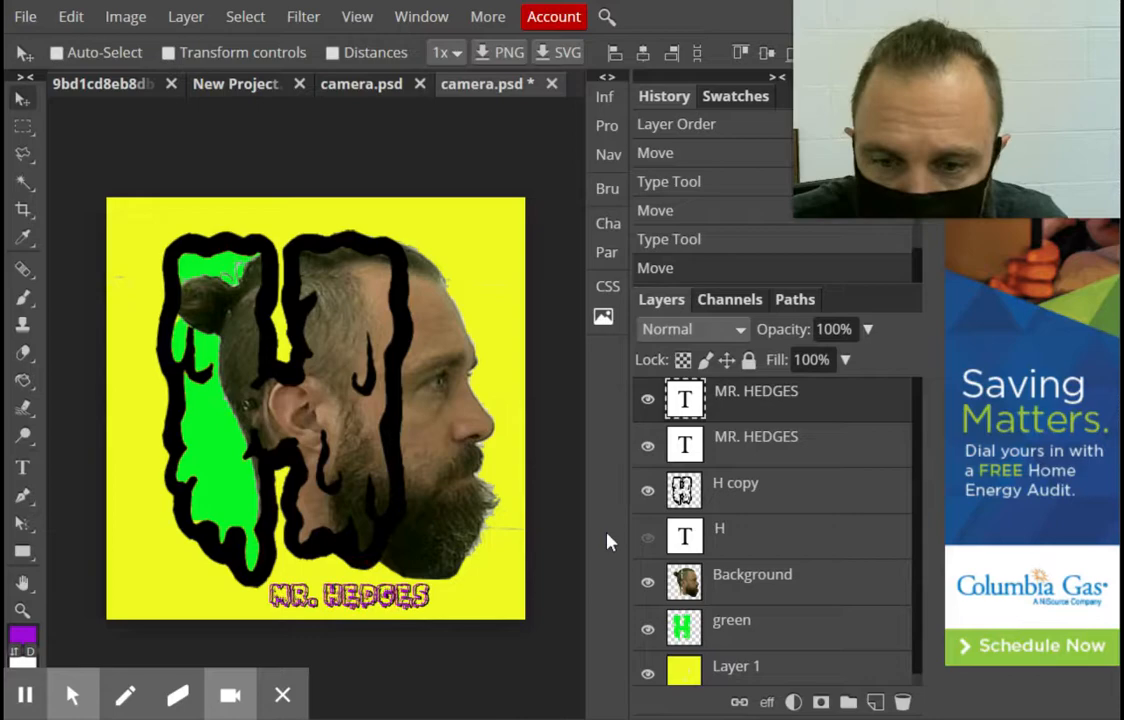
pyautogui.click(409, 597)
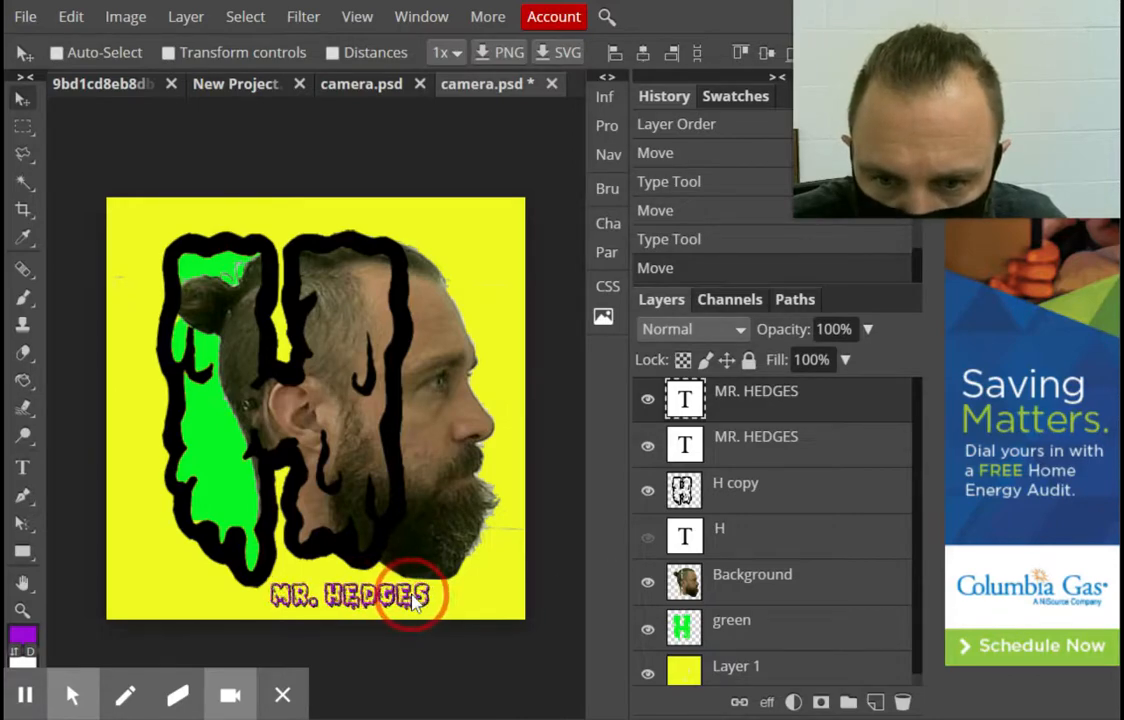
# Rasterize both the purple and the black name text layers
pyautogui.rightClick(752, 412)
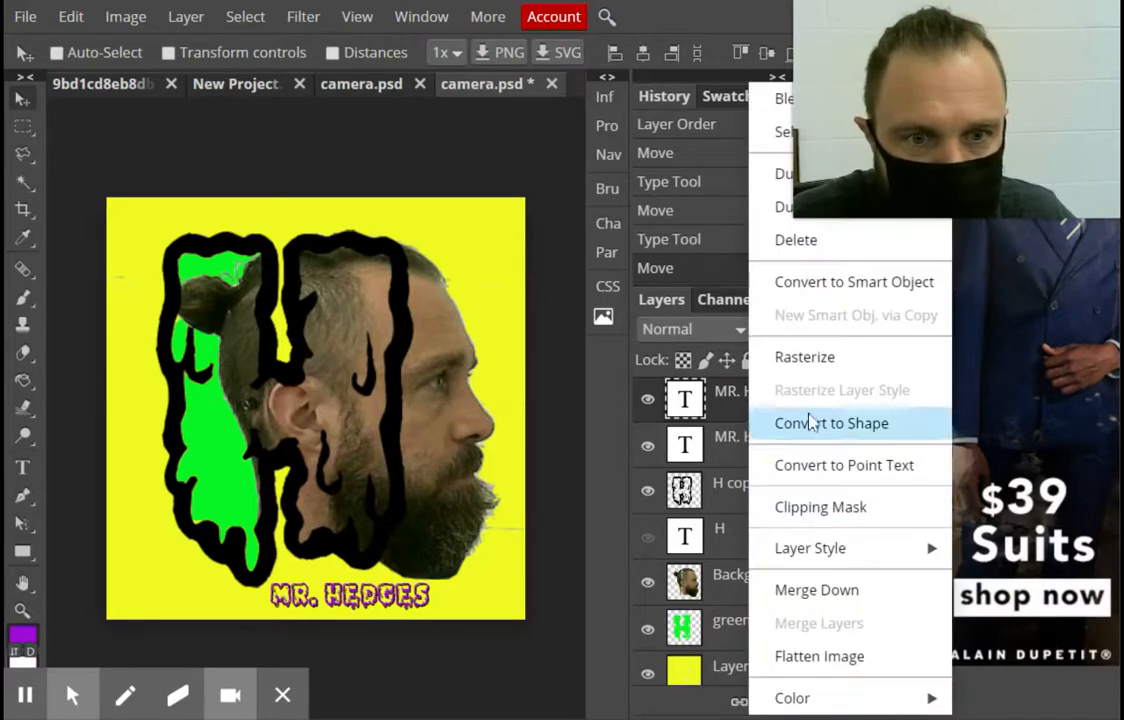
pyautogui.click(808, 358)
pyautogui.click(772, 442)
pyautogui.rightClick(772, 445)
pyautogui.click(808, 357)
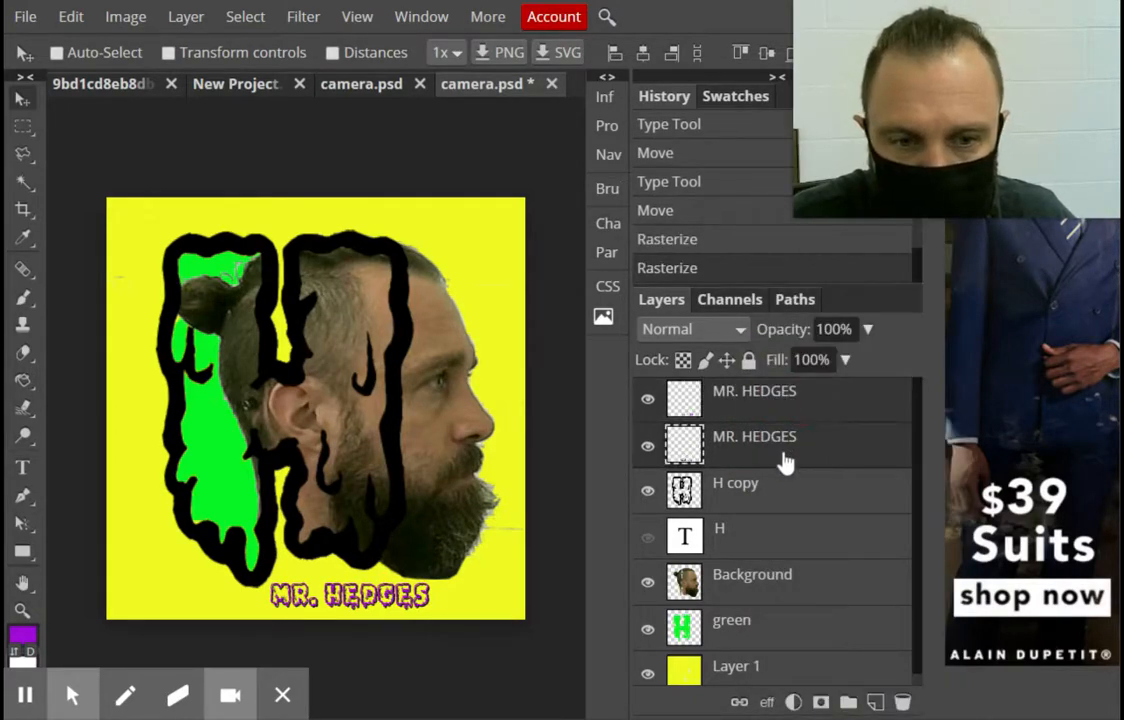
# Link the two rasterized name layers and shift the lettering slightly as one piece
pyautogui.click(739, 702)
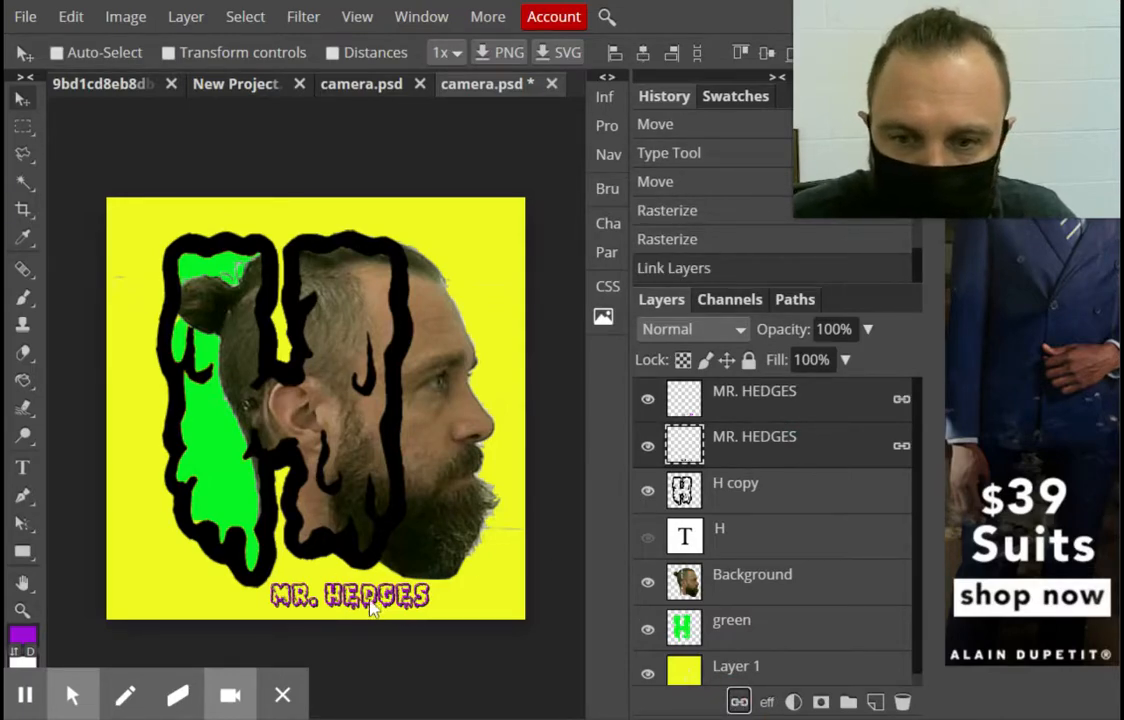
pyautogui.moveTo(352, 596)
pyautogui.mouseDown()
pyautogui.moveTo(386, 604)
pyautogui.moveTo(340, 598)
pyautogui.moveTo(356, 599)
pyautogui.mouseUp()
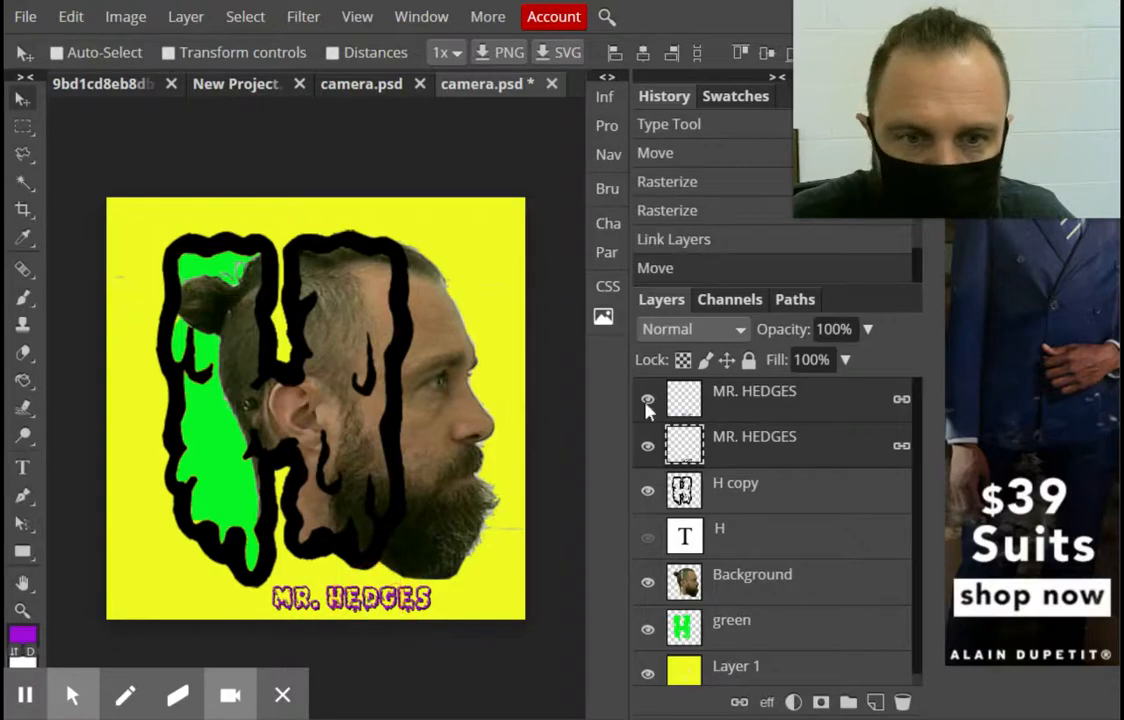
# Select a rectangle around the name lettering, narrow it horizontally with Free Transform and clear the selection
pyautogui.click(748, 415)
pyautogui.click(23, 126)
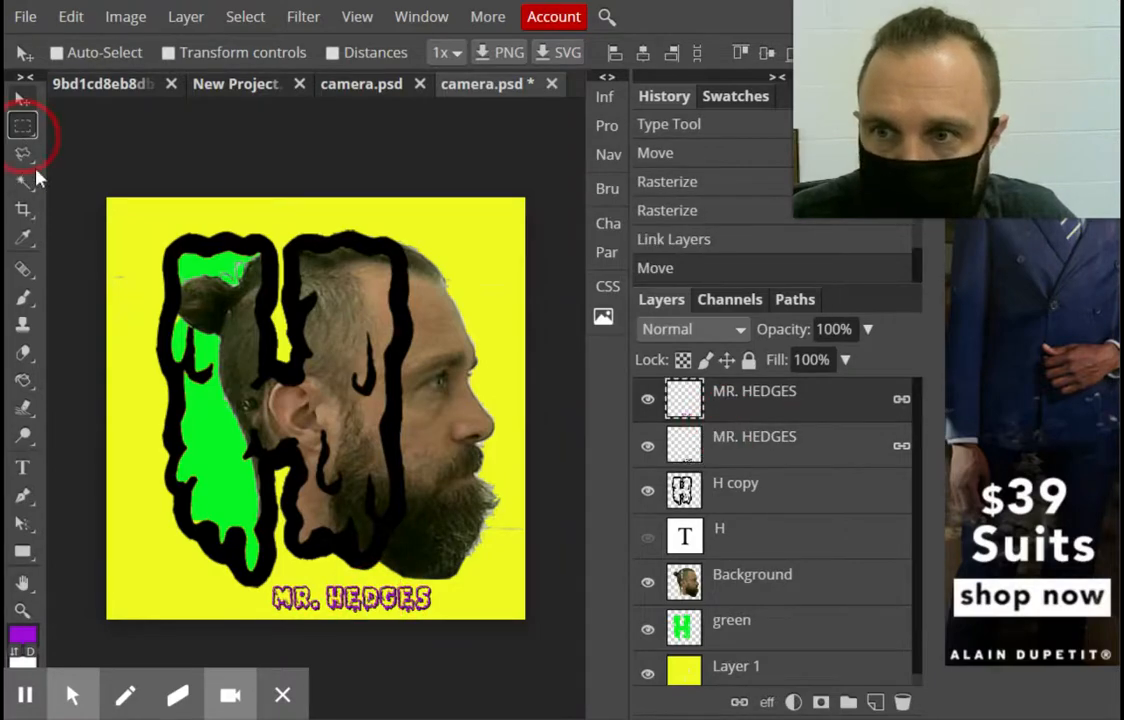
pyautogui.moveTo(262, 578); pyautogui.dragTo(460, 650)
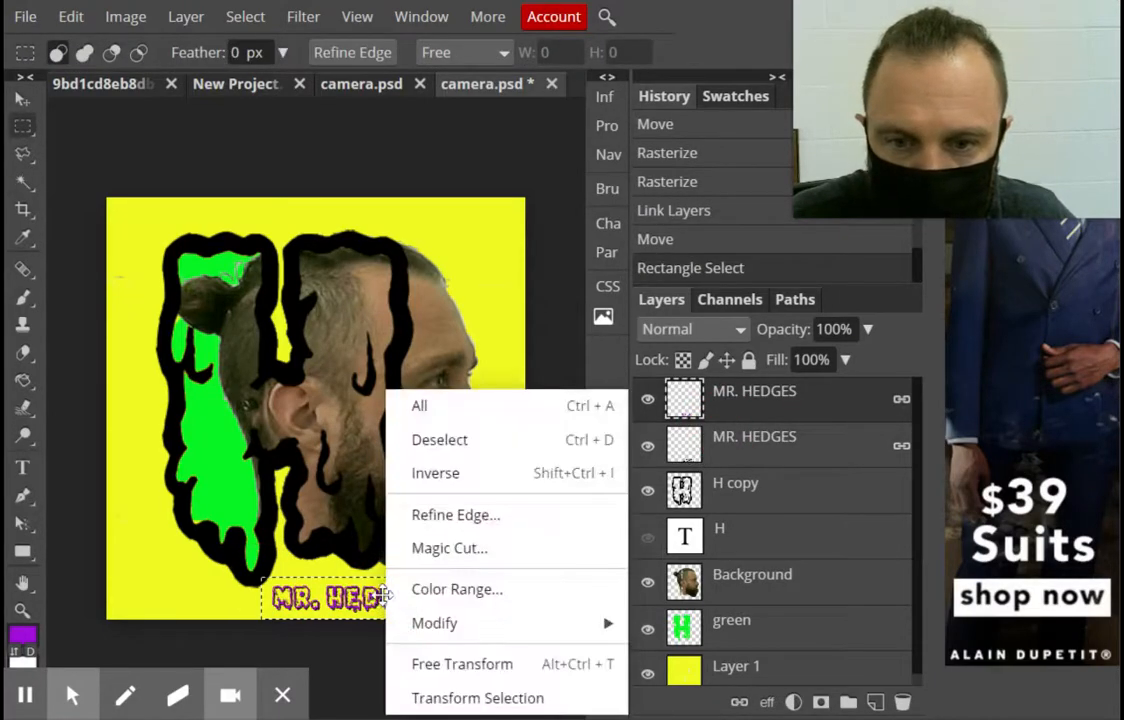
pyautogui.rightClick(388, 392)
pyautogui.click(468, 665)
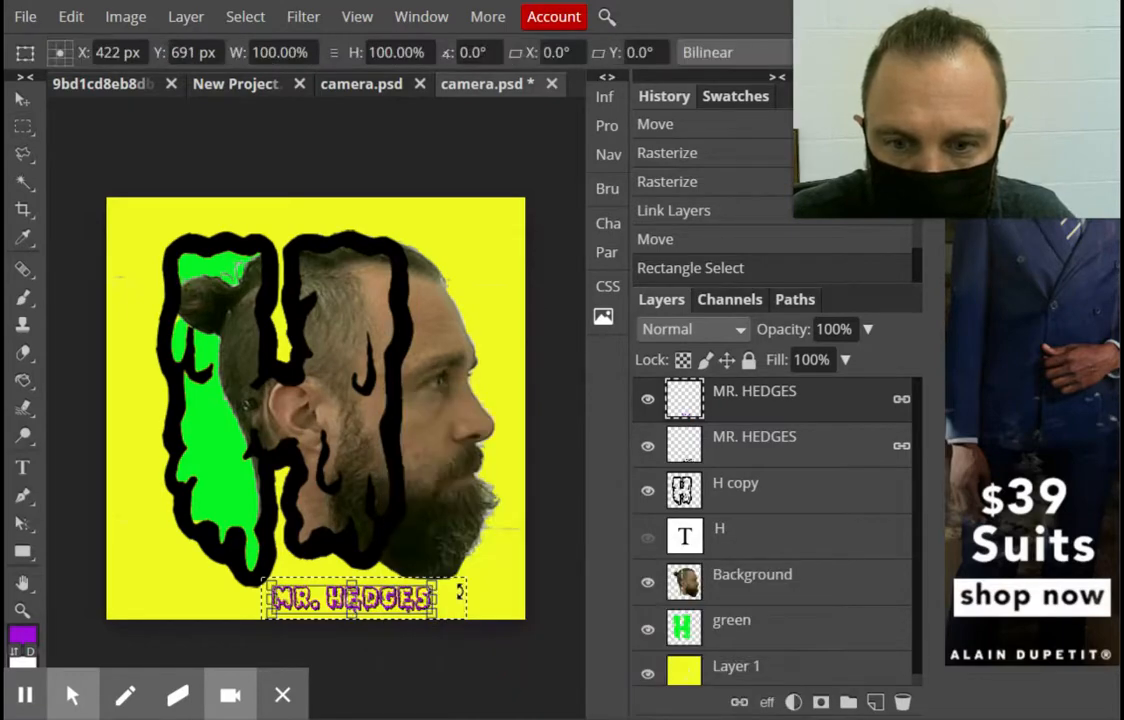
pyautogui.moveTo(436, 583); pyautogui.dragTo(372, 611)
pyautogui.click(23, 125)
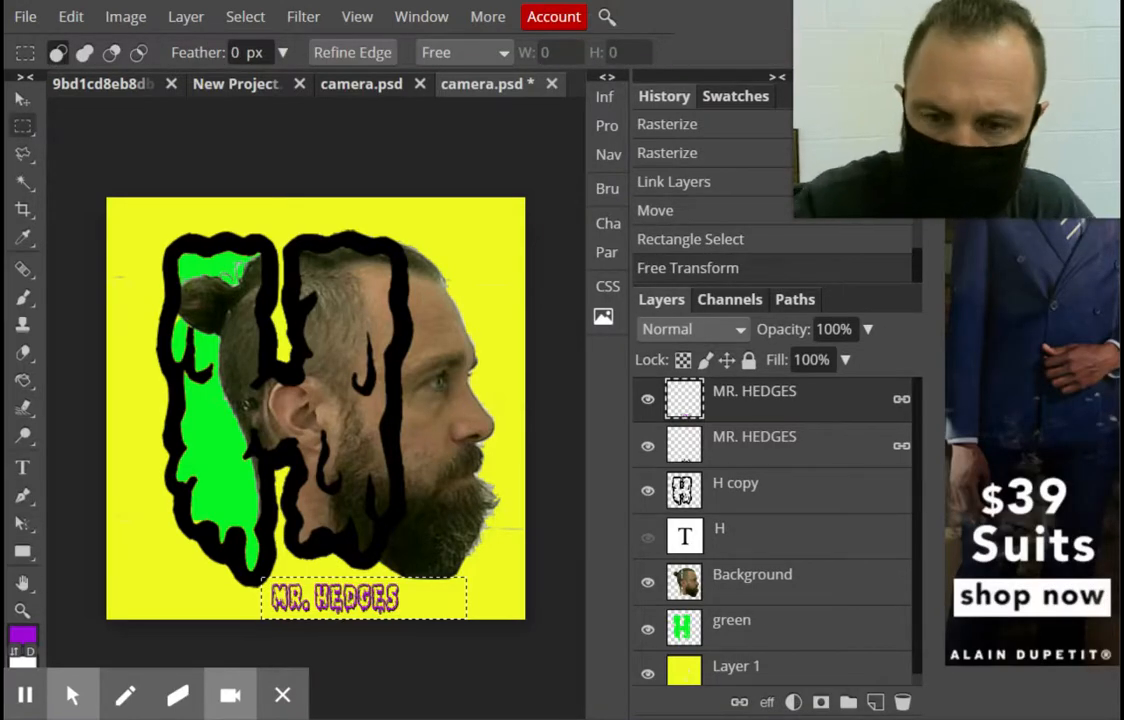
pyautogui.hotkey('ctrl', 'd')
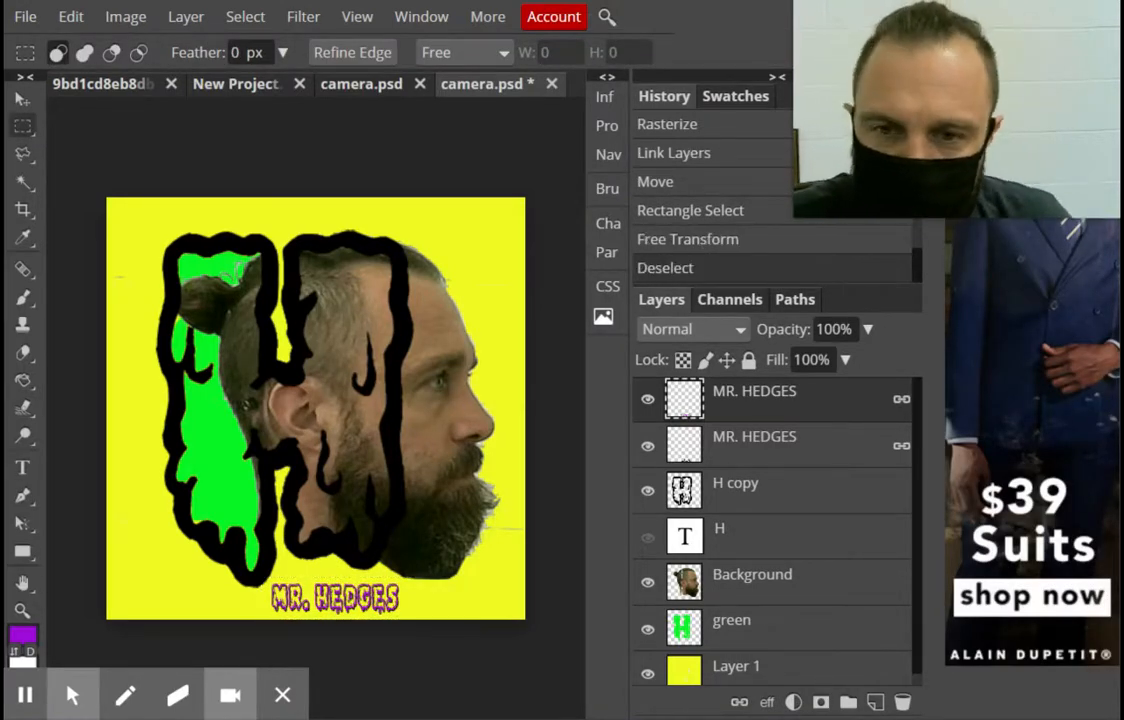
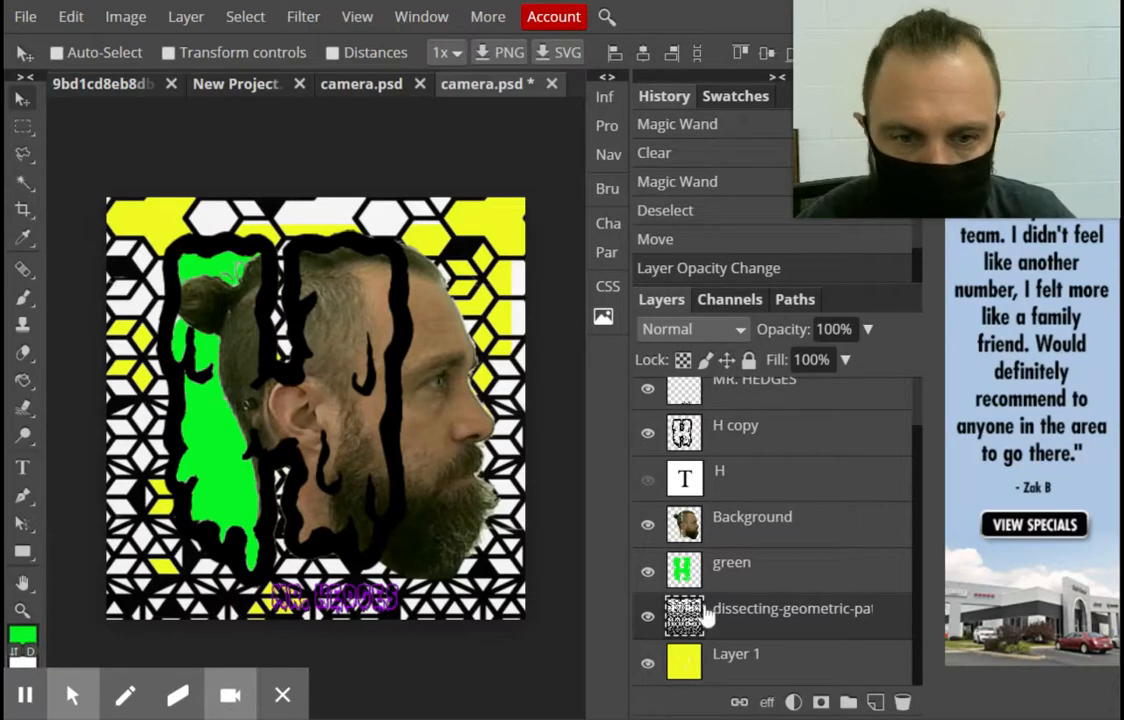
# Use the Magic Wand to clear white cells of the geometric pattern in front of the face, near the canvas's right edge
pyautogui.click(648, 616)
pyautogui.click(648, 616)
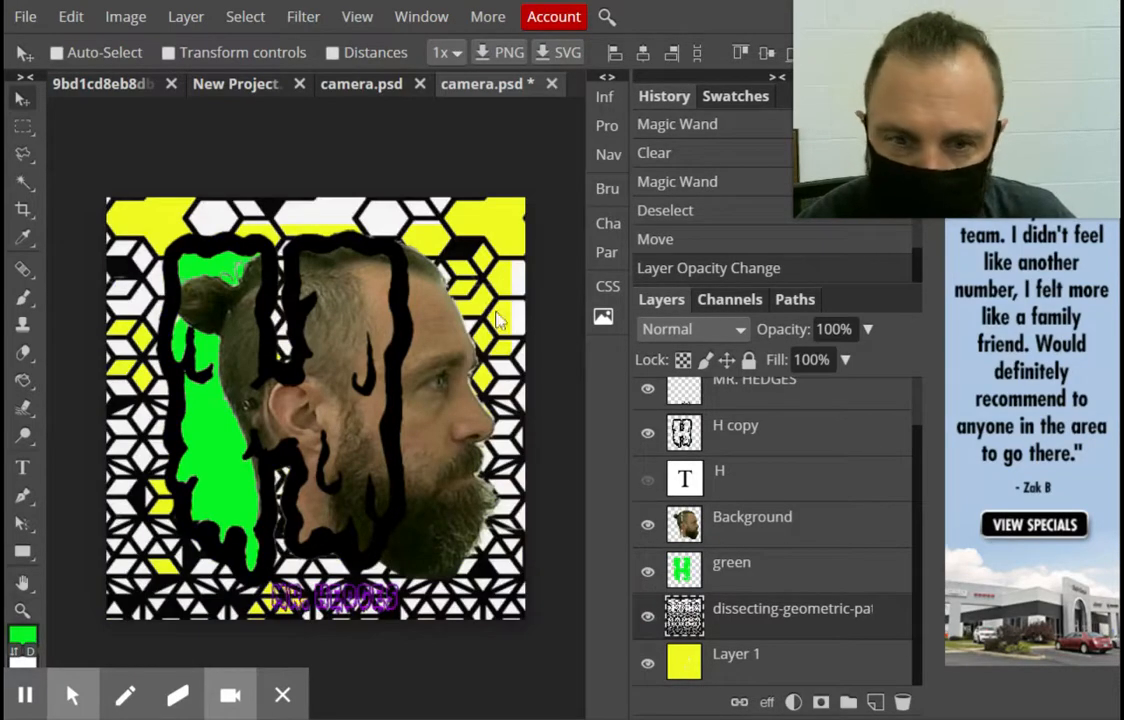
pyautogui.click(24, 182)
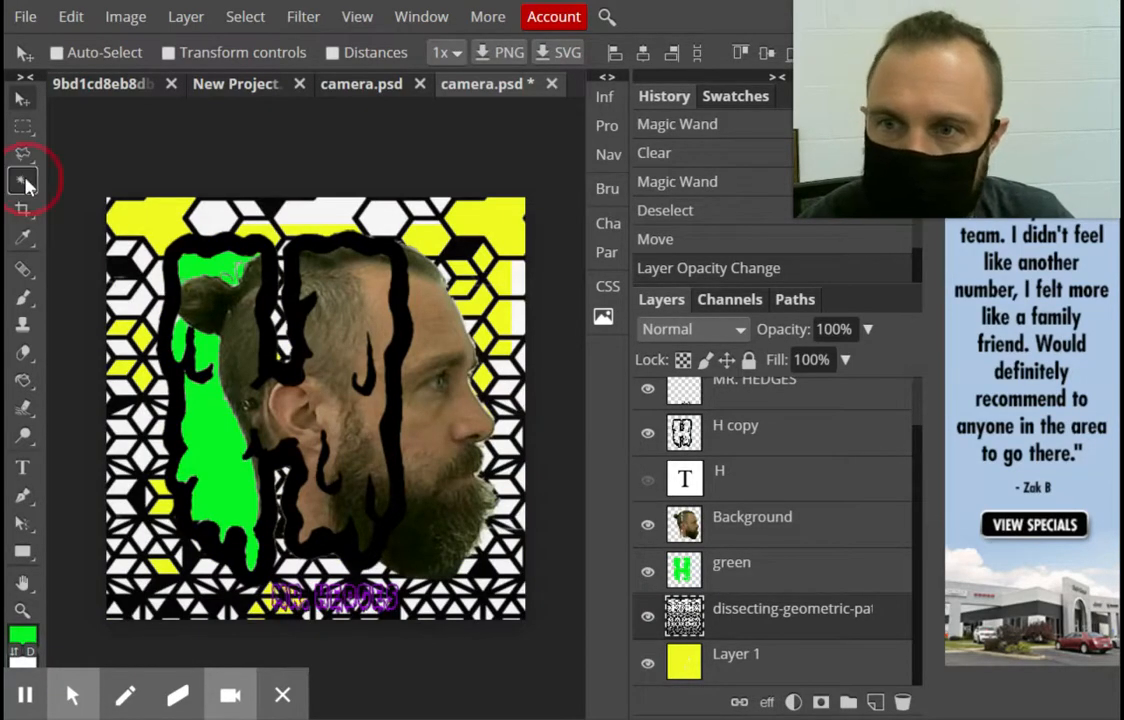
pyautogui.click(505, 392)
pyautogui.press('Delete')
pyautogui.click(515, 320)
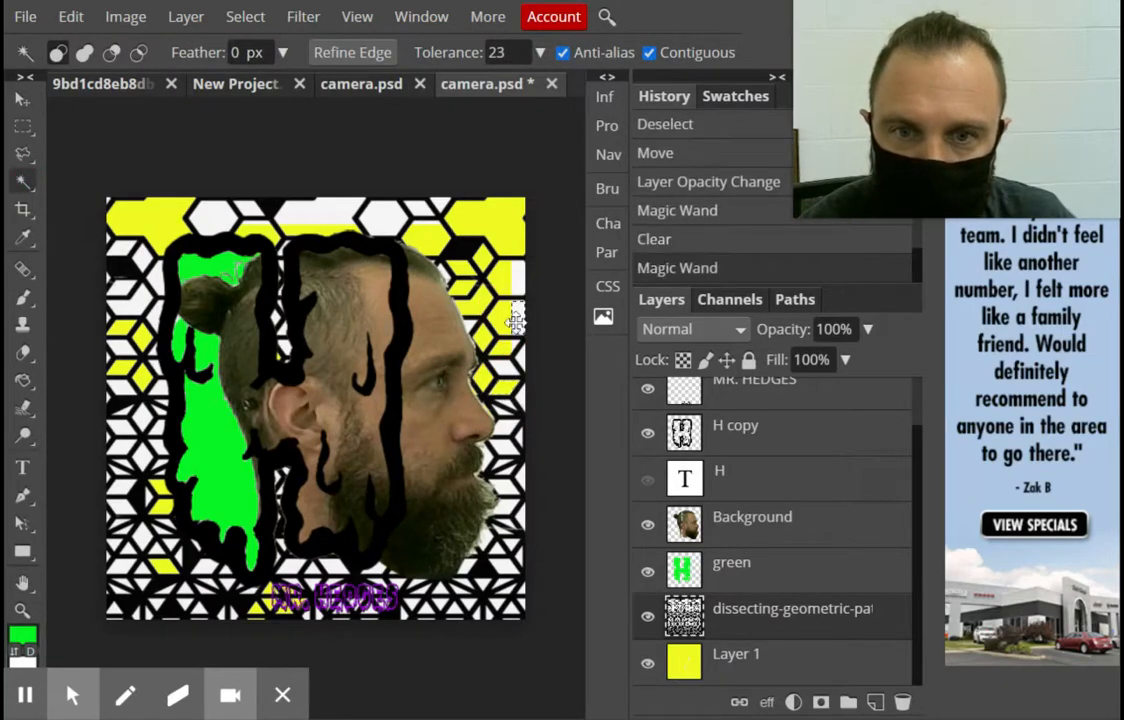
pyautogui.press('Delete')
pyautogui.click(517, 280)
pyautogui.press('Delete')
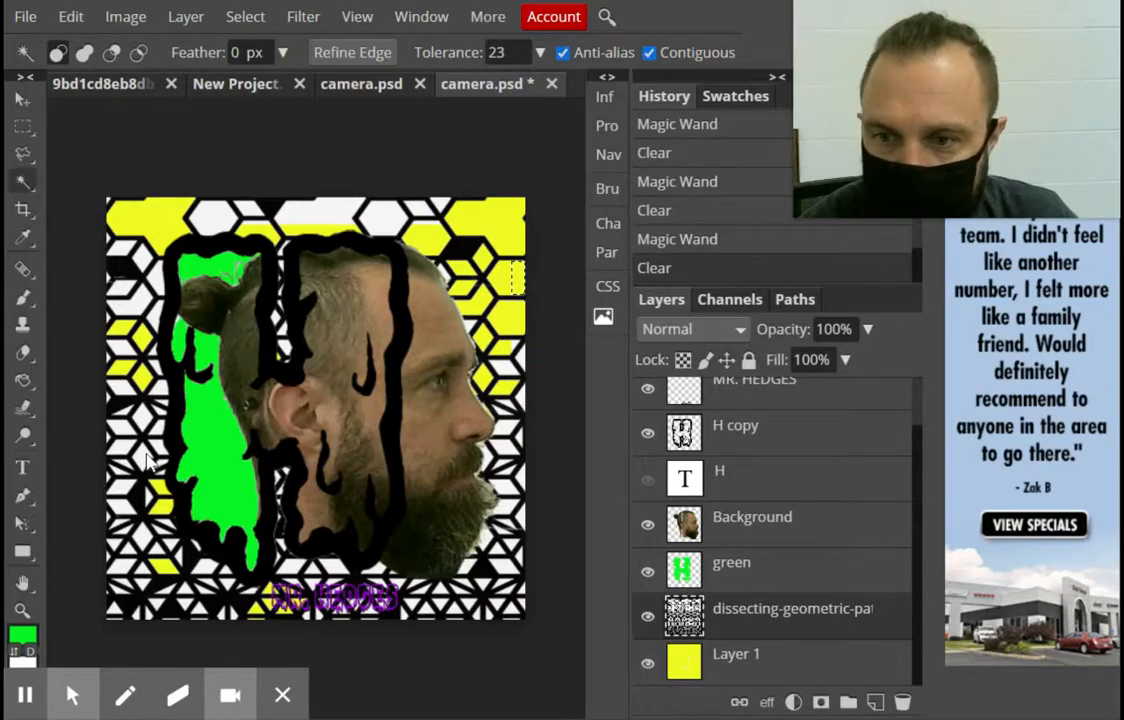
# Clear further white pattern cells beside the green part of the H and in the gap between its uprights
pyautogui.click(128, 428)
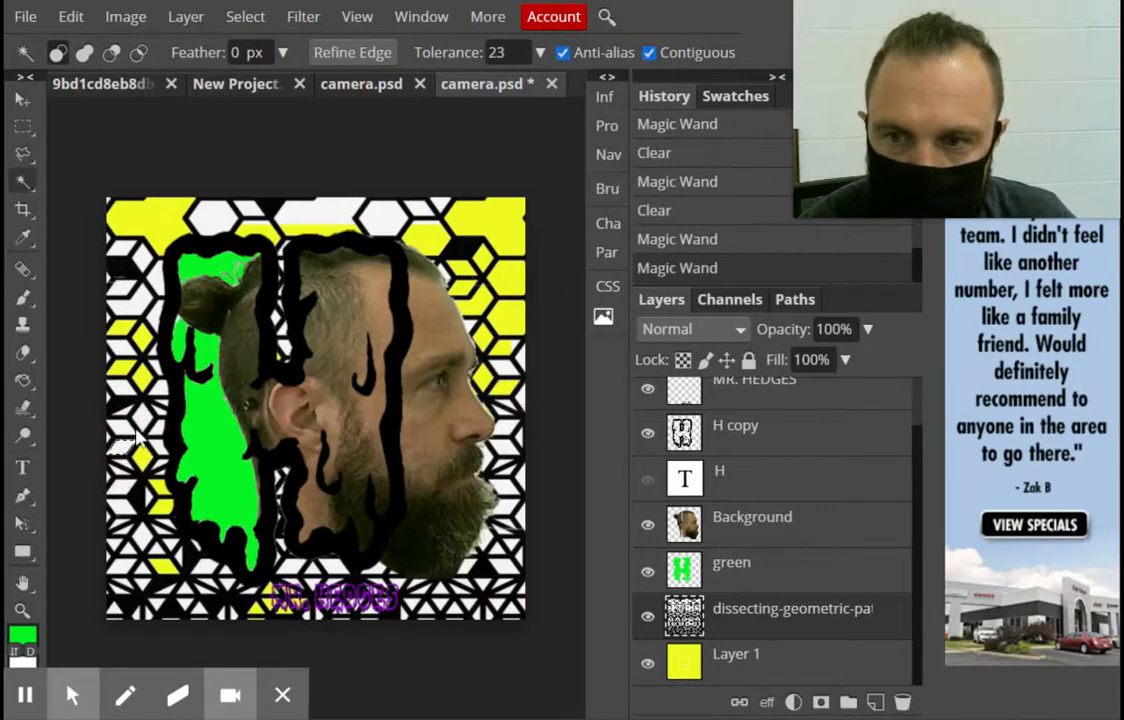
pyautogui.press('Delete')
pyautogui.click(125, 378)
pyautogui.press('Delete')
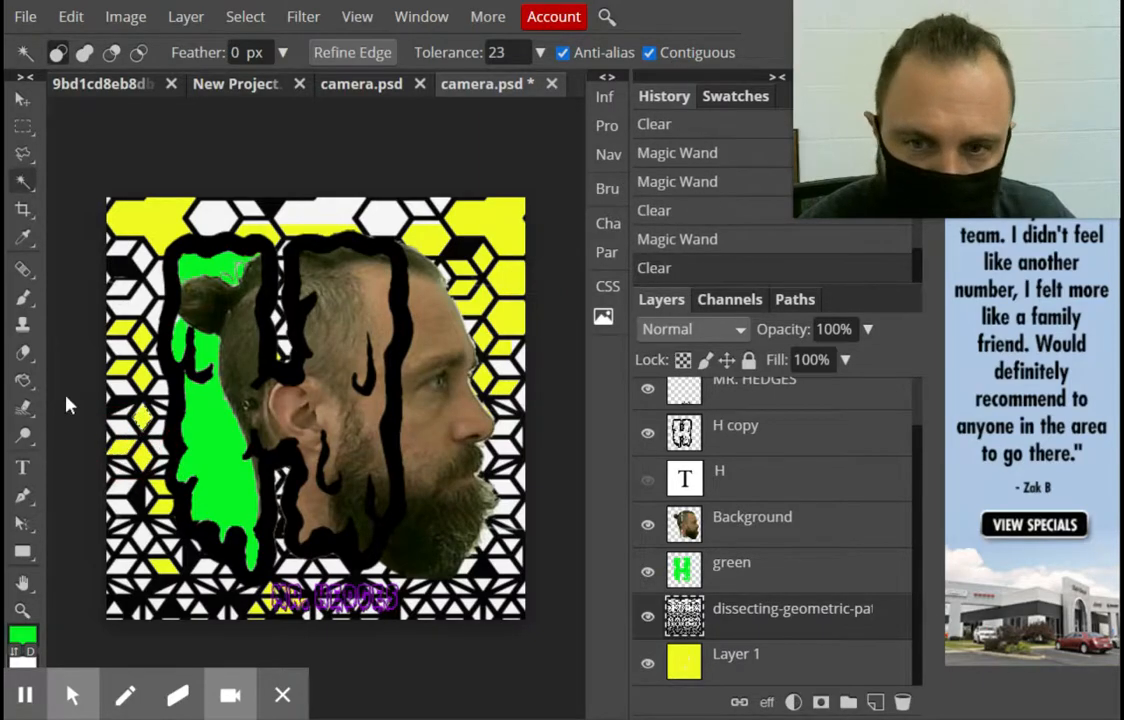
pyautogui.click(292, 348)
pyautogui.press('Delete')
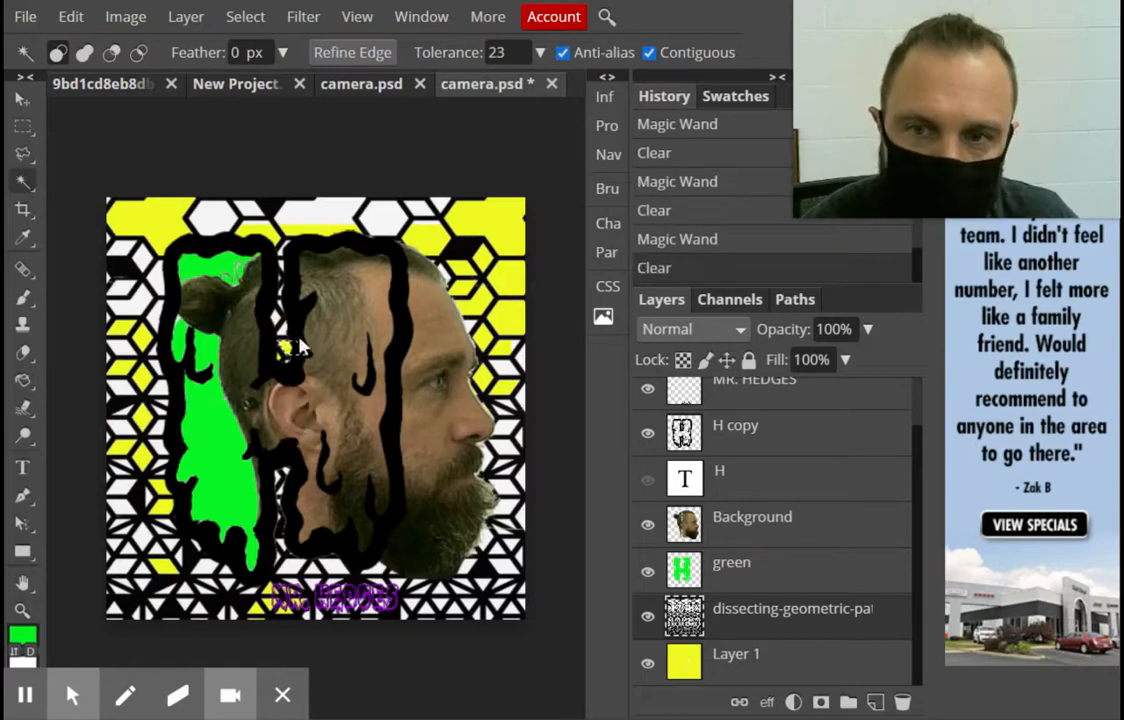
# Clear white pattern cells above the head and around the lower part of the H, and deselect
pyautogui.click(311, 224)
pyautogui.press('Delete')
pyautogui.click(397, 221)
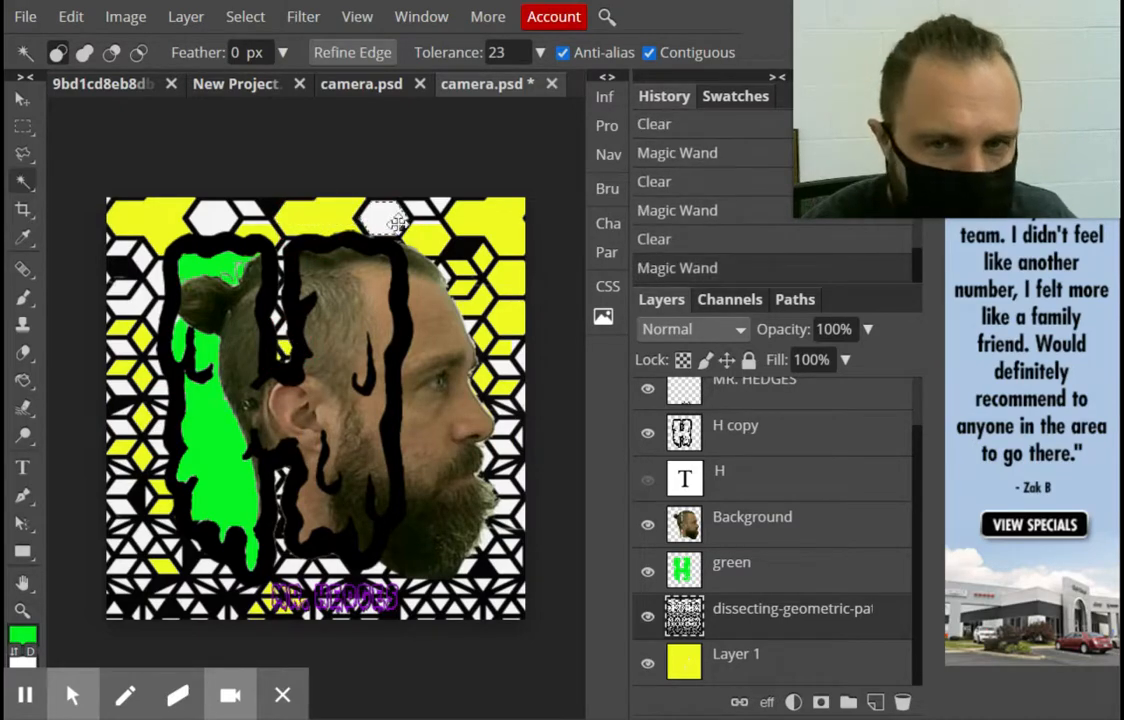
pyautogui.press('Delete')
pyautogui.click(333, 566)
pyautogui.press('Delete')
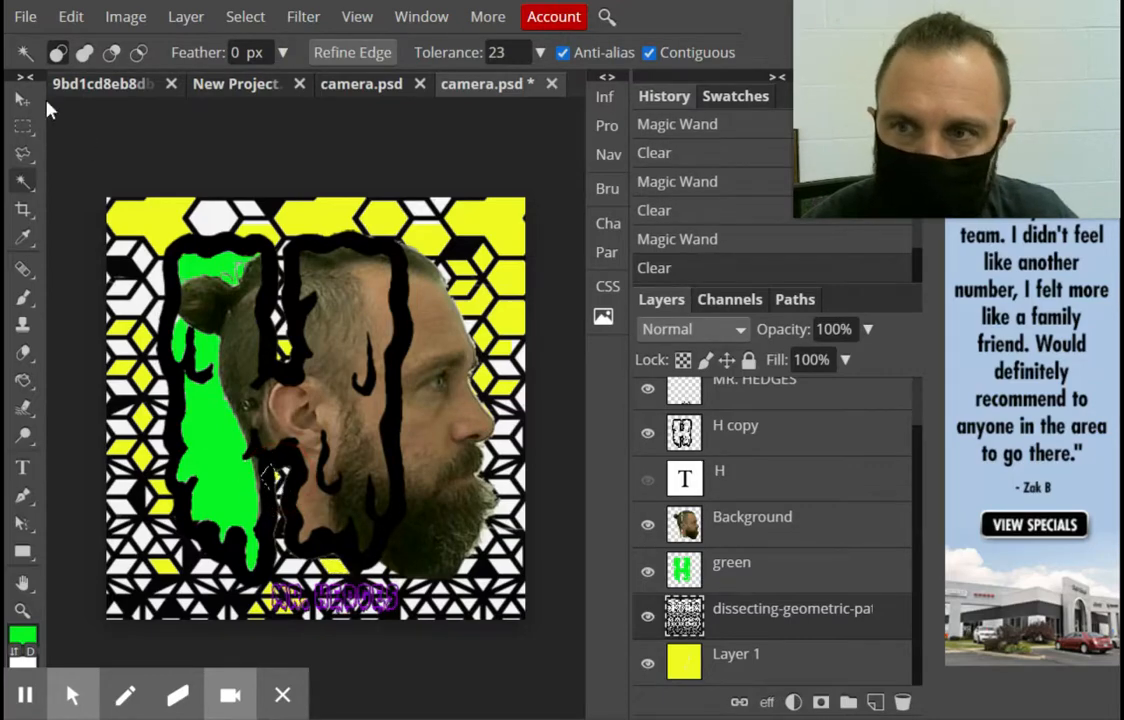
pyautogui.hotkey('ctrl', 'd')
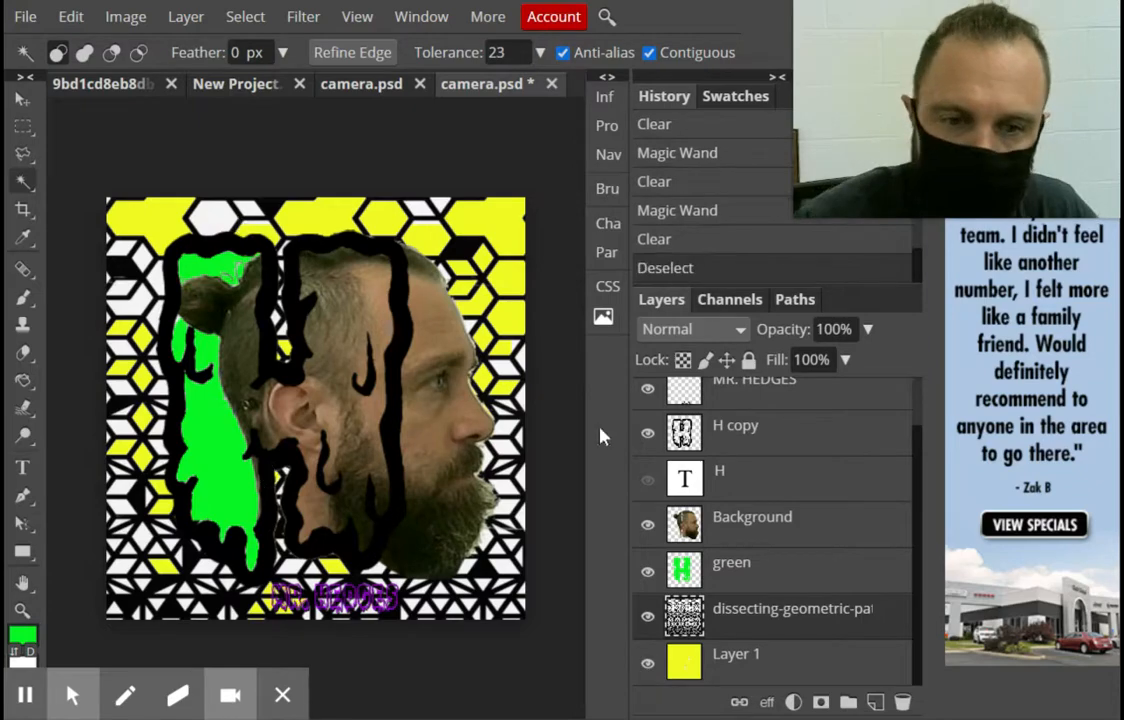
# Compare the artwork without the geometric pattern, and move the pattern layer slightly down to cover the canvas's bottom edge
pyautogui.click(647, 617)
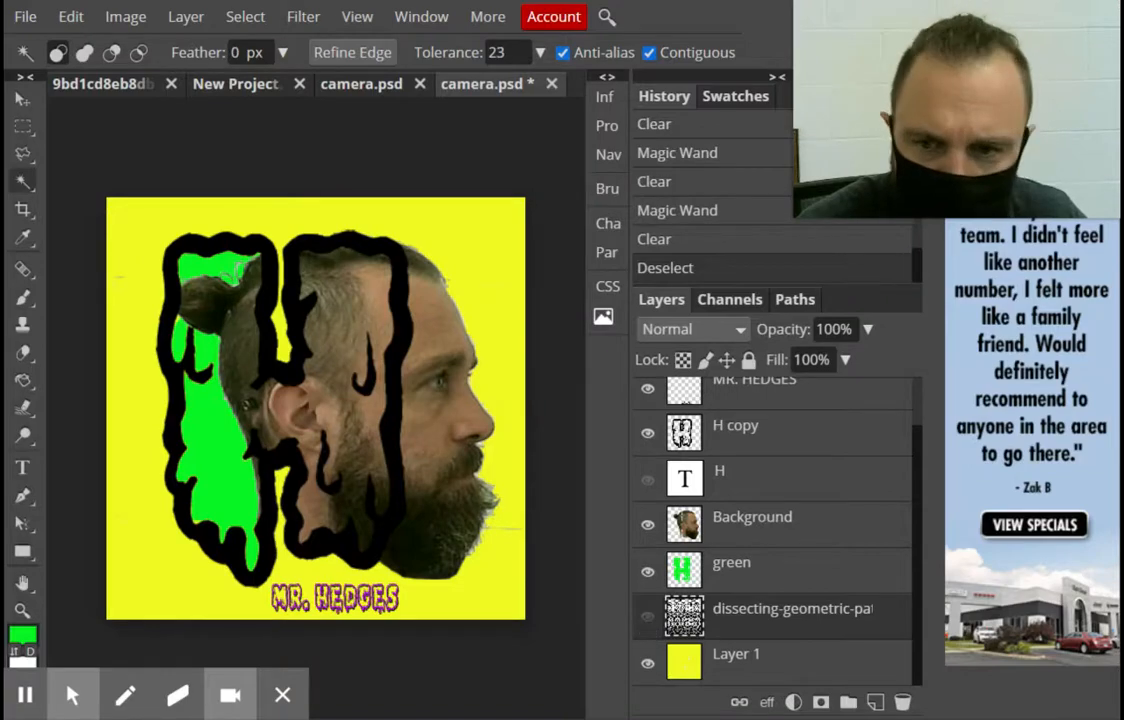
pyautogui.click(645, 615)
pyautogui.click(22, 99)
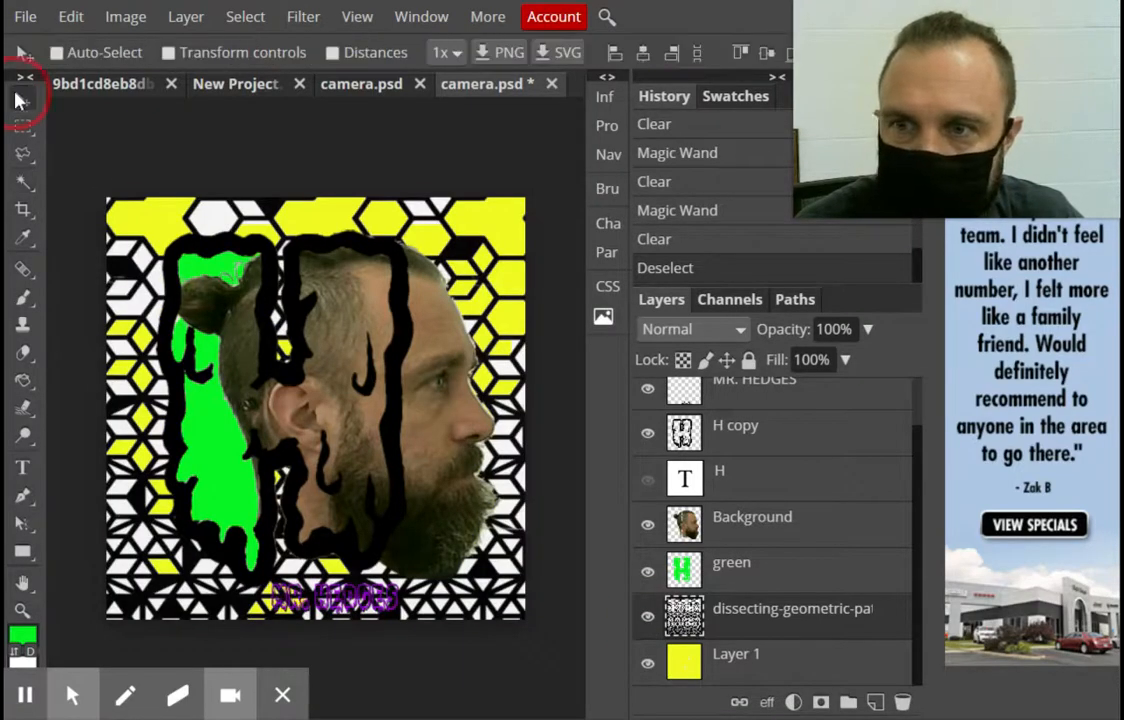
pyautogui.moveTo(440, 240); pyautogui.dragTo(500, 272)
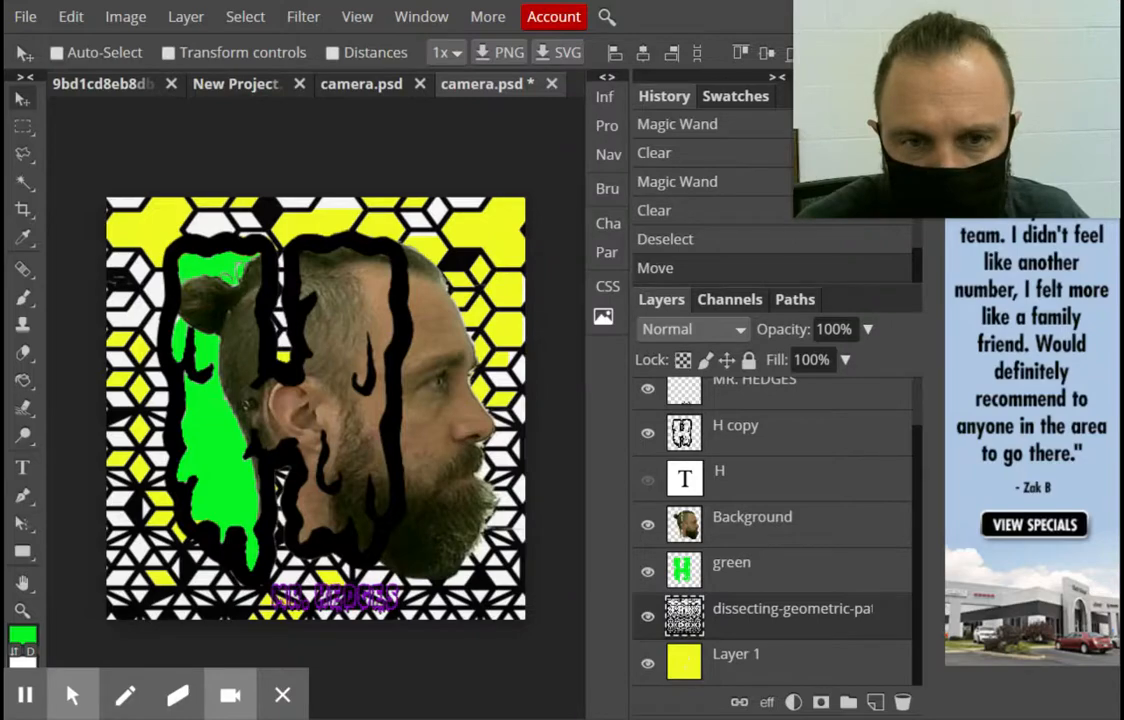
# Lower the geometric pattern layer's opacity to 28%
pyautogui.click(869, 334)
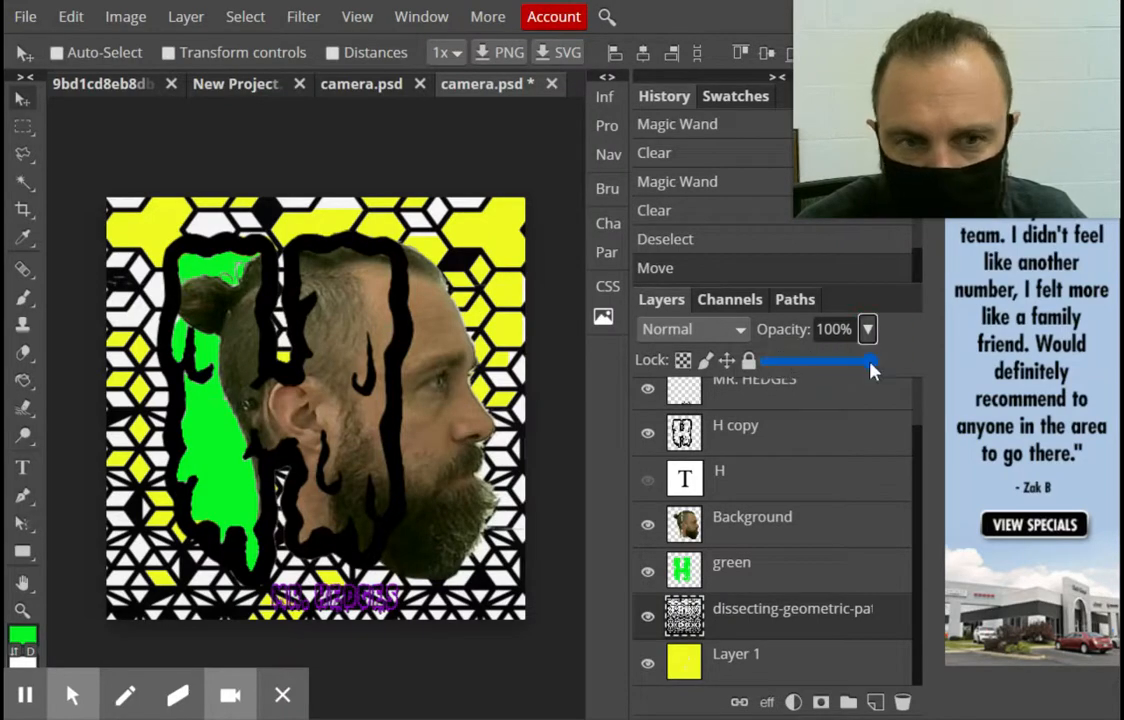
pyautogui.moveTo(870, 366); pyautogui.dragTo(799, 366)
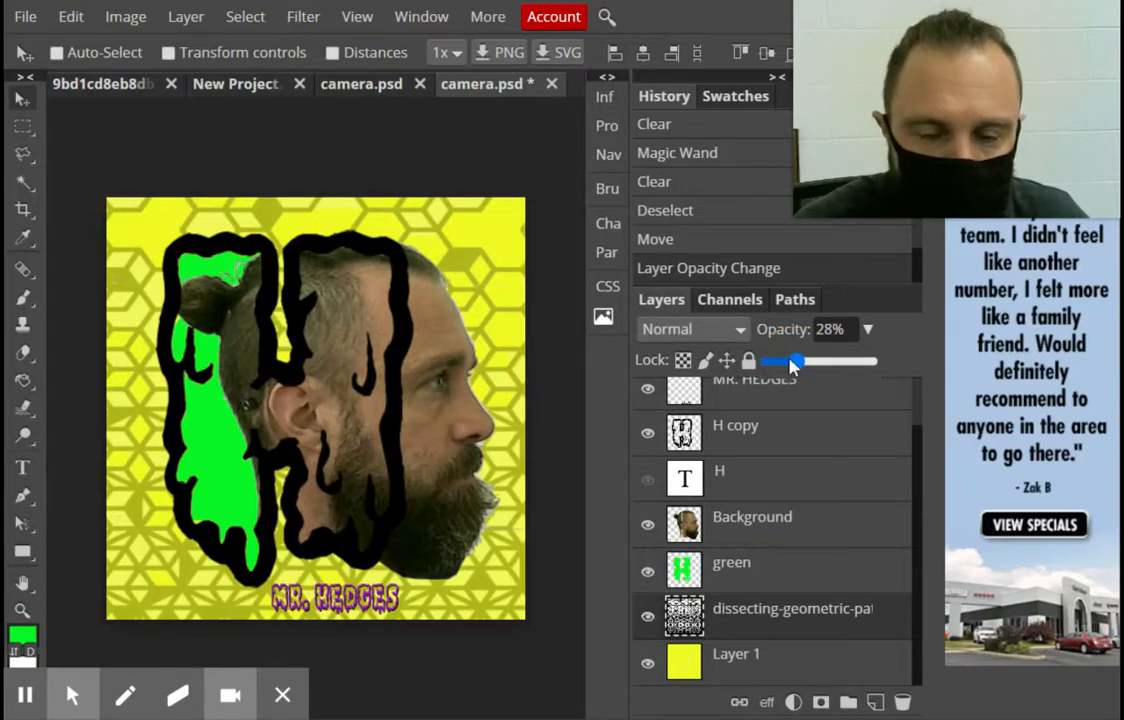
pyautogui.click(793, 368)
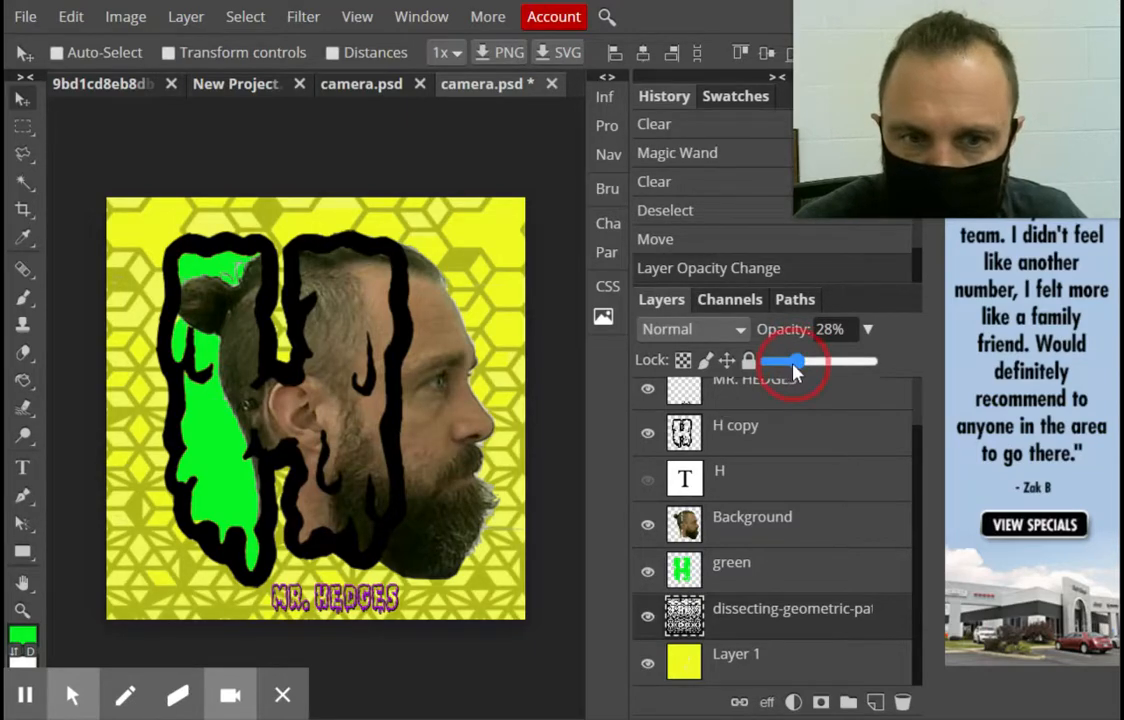
# Restore the pattern layer's opacity to 100% and try the Dissolve and Screen blend modes before returning to Normal
pyautogui.click(868, 329)
pyautogui.moveTo(864, 362); pyautogui.dragTo(880, 362)
pyautogui.click(719, 333)
pyautogui.click(697, 400)
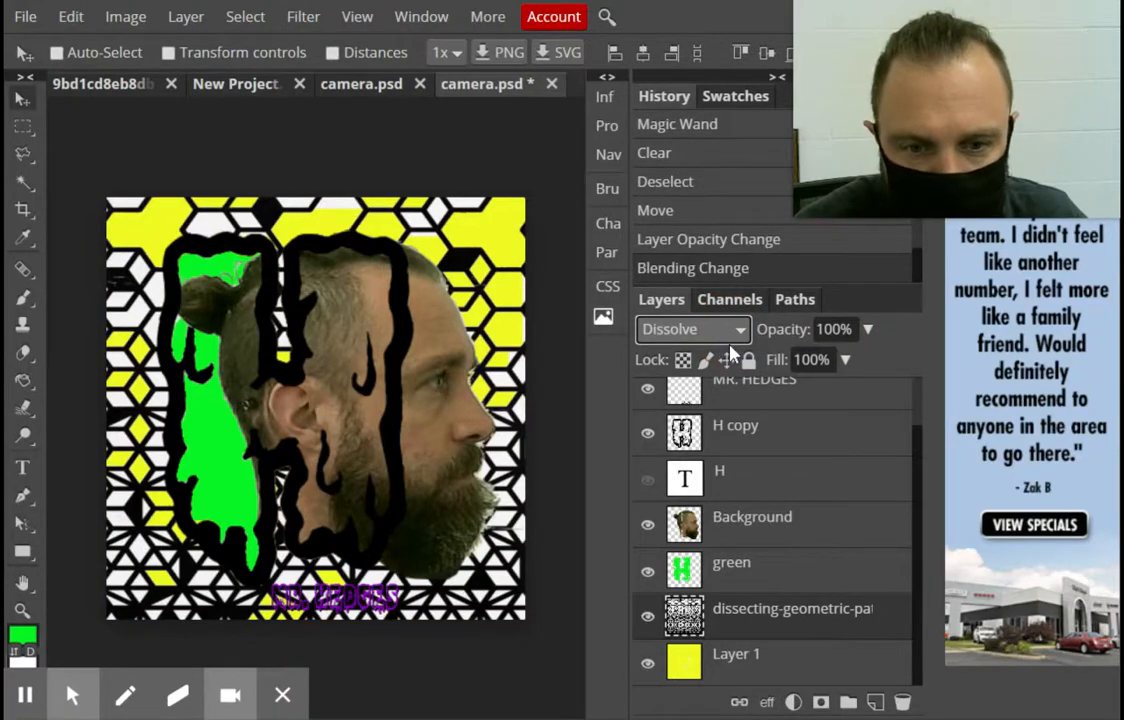
pyautogui.click(671, 657)
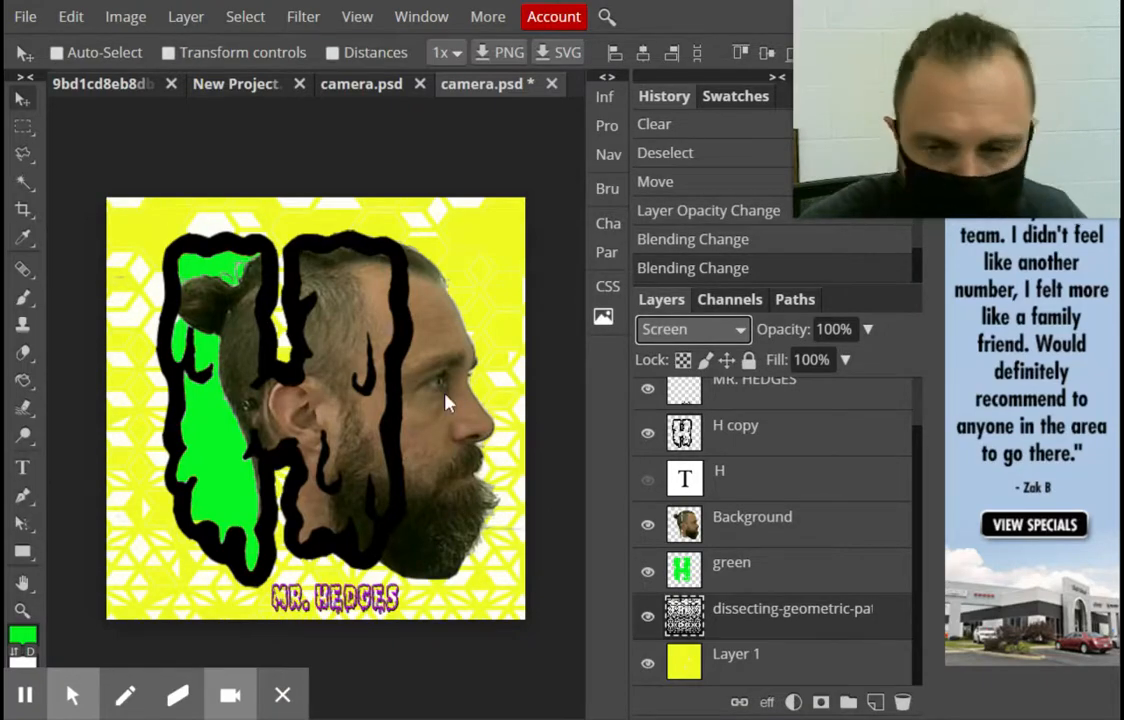
pyautogui.click(685, 355)
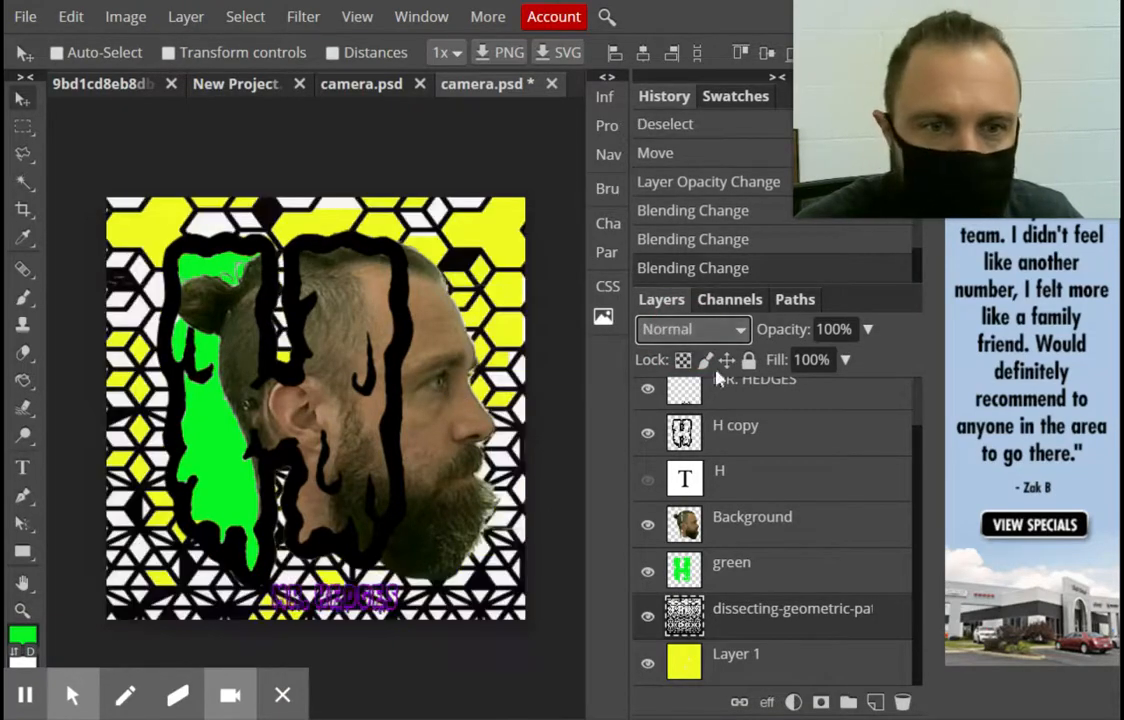
# Set the geometric pattern layer's opacity to 22%
pyautogui.click(867, 329)
pyautogui.moveTo(866, 361); pyautogui.dragTo(797, 371)
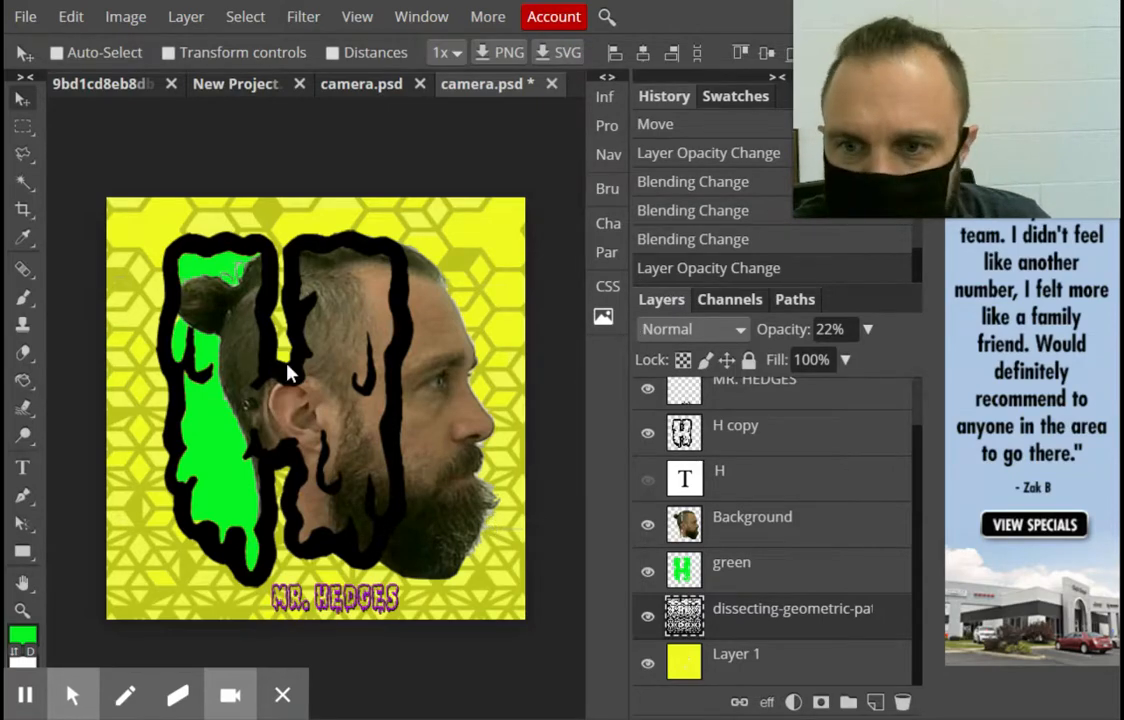
# Change the foreground colour from the colour picker to a dark green
pyautogui.click(603, 160)
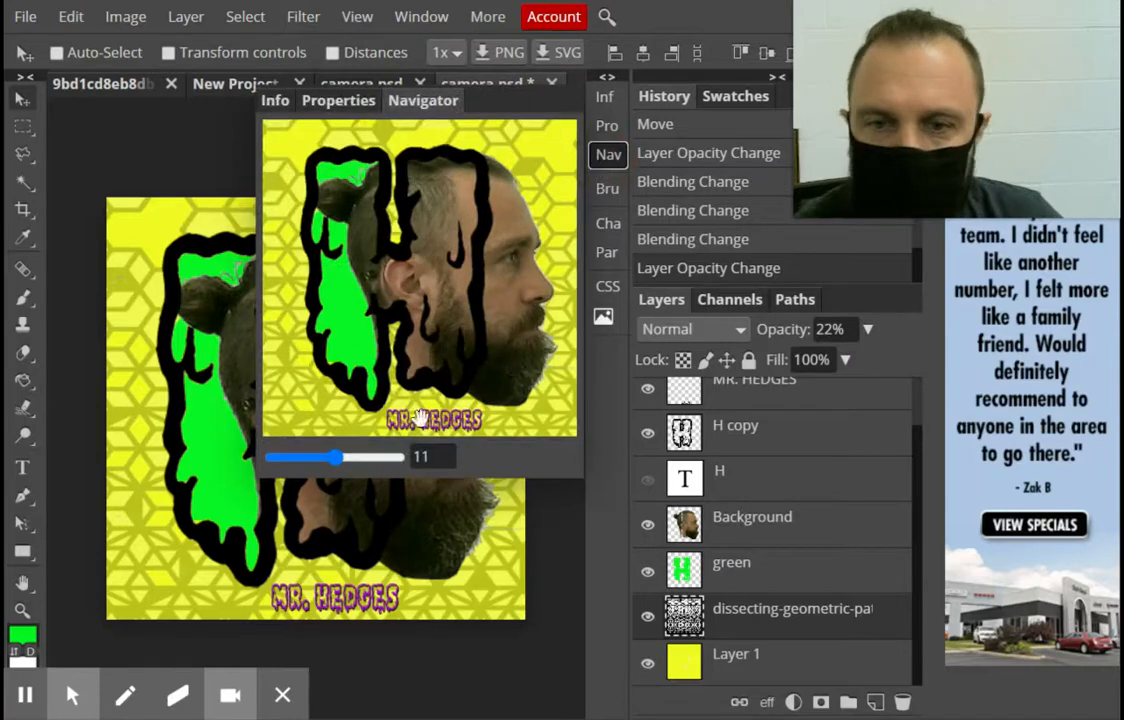
pyautogui.click(341, 460)
pyautogui.moveTo(341, 460); pyautogui.dragTo(354, 458)
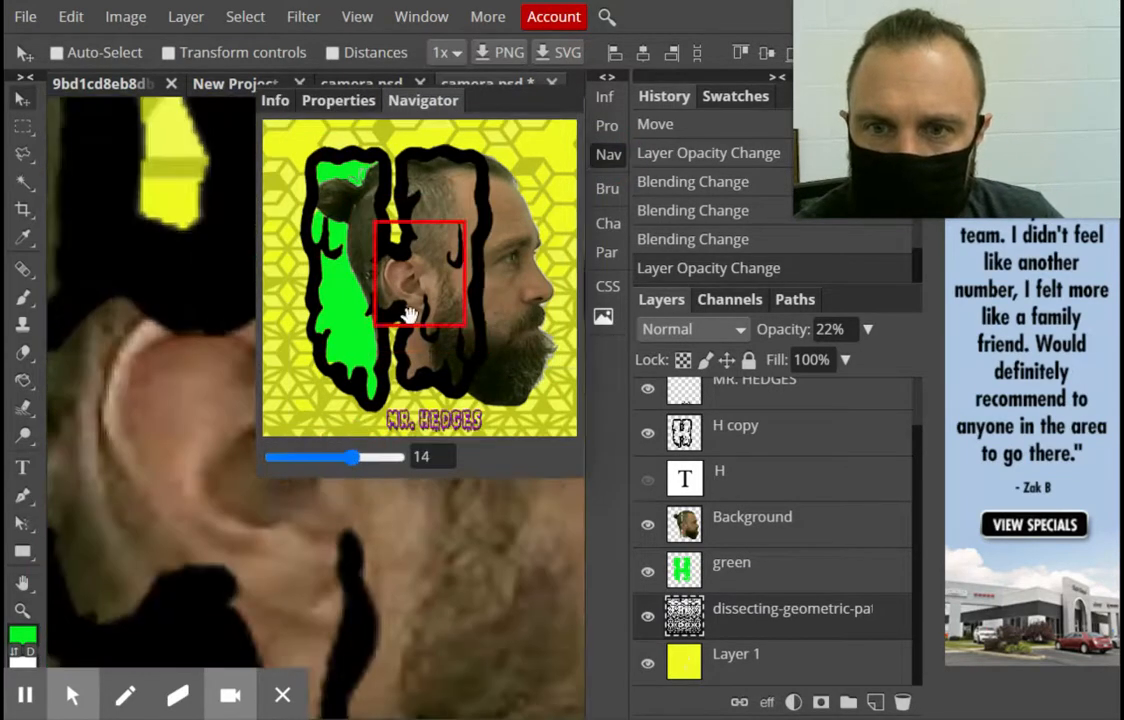
pyautogui.moveTo(394, 314); pyautogui.dragTo(346, 210)
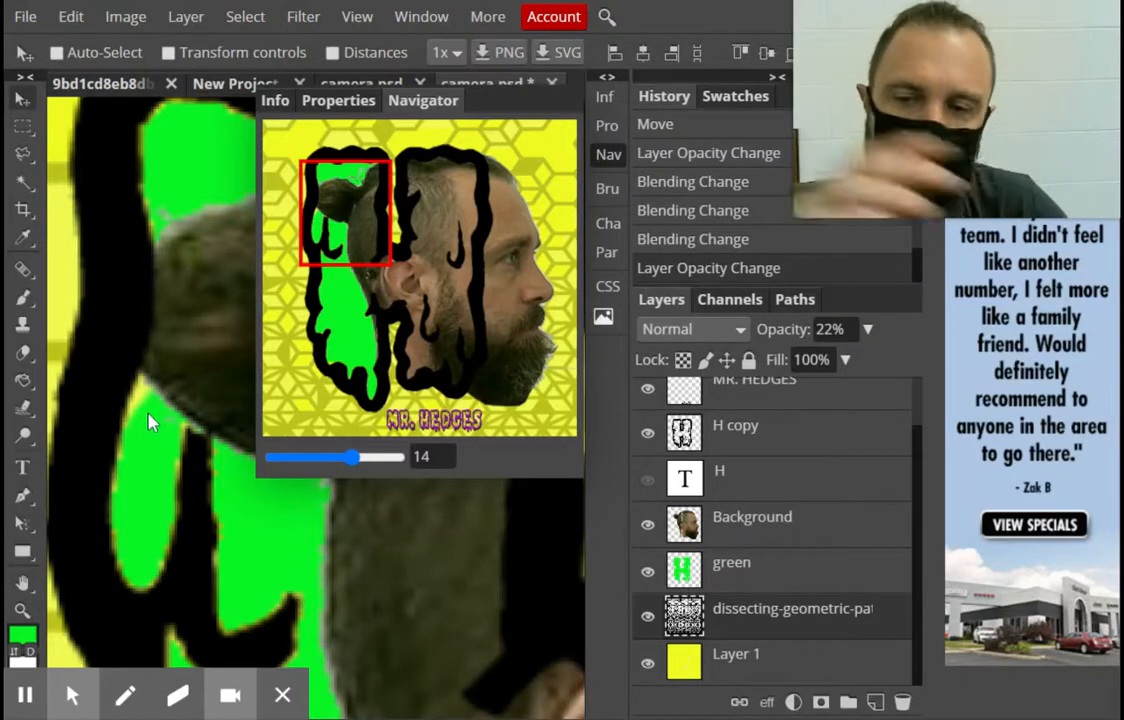
pyautogui.click(22, 636)
pyautogui.moveTo(338, 355); pyautogui.dragTo(416, 474)
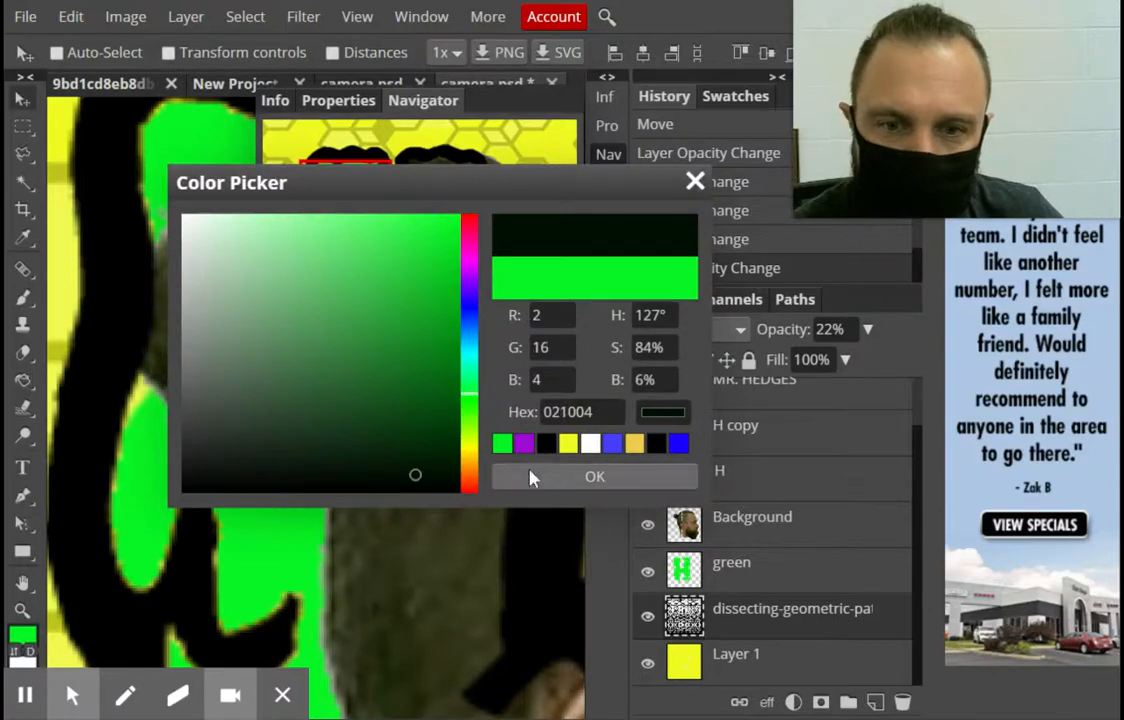
pyautogui.click(439, 403)
pyautogui.click(535, 477)
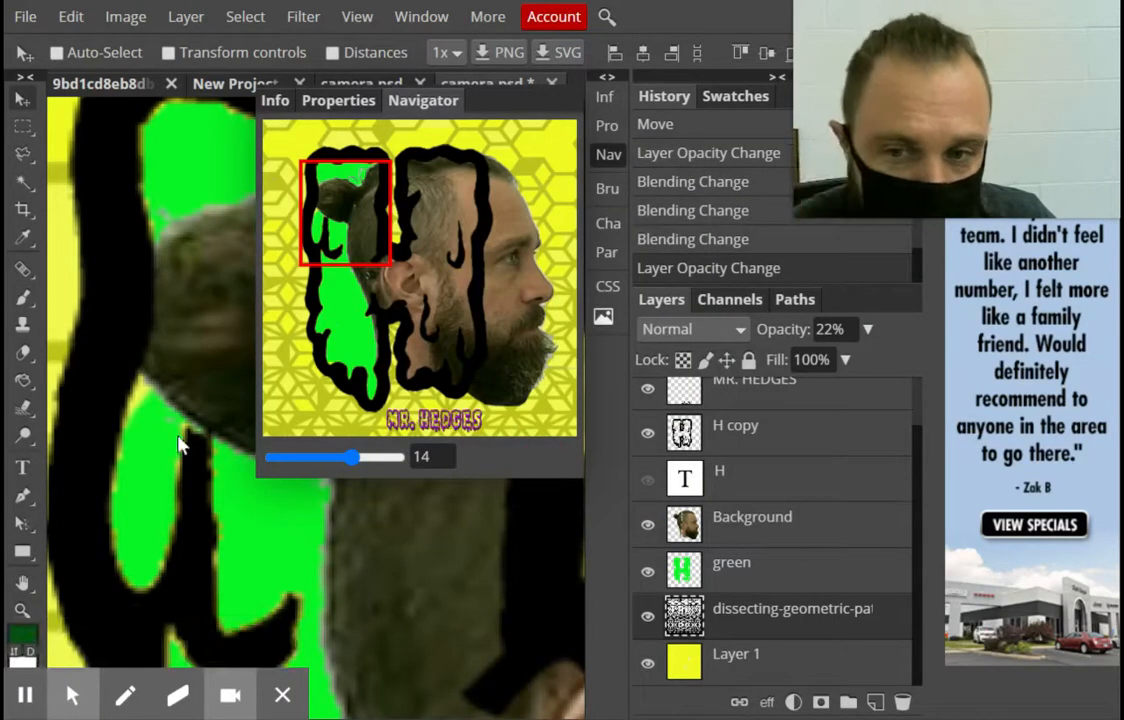
# On the green layer, sample the H's bright green and brush over the thin gaps in the fill around the hair bun
pyautogui.click(606, 160)
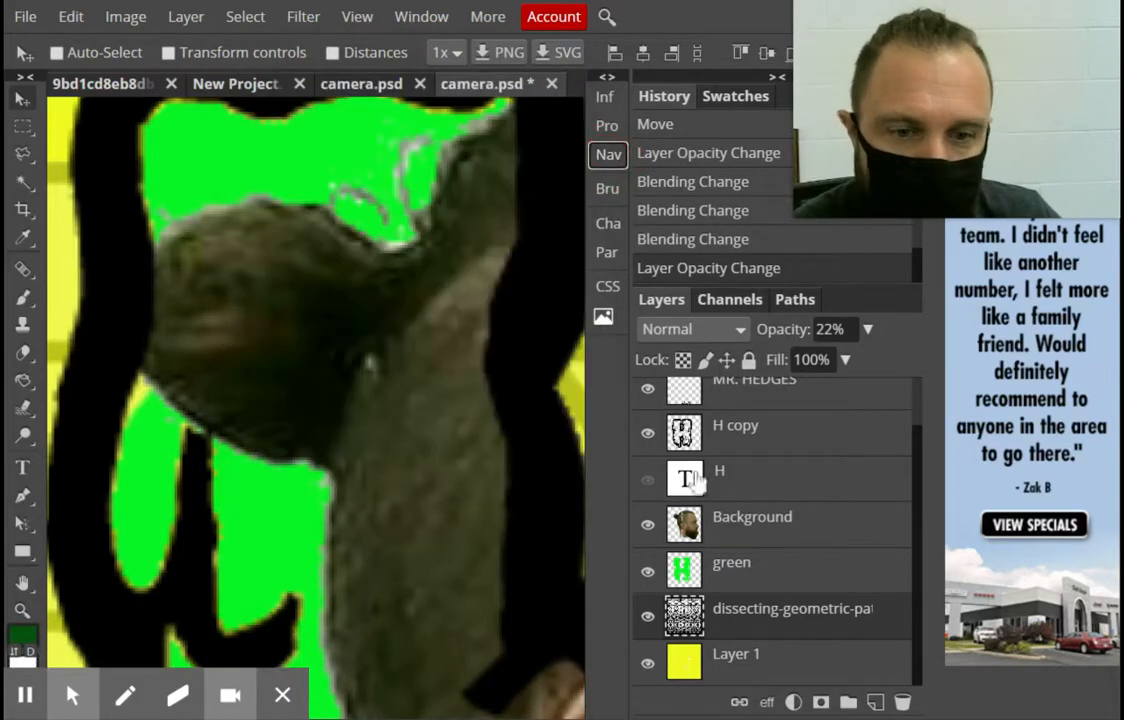
pyautogui.click(740, 578)
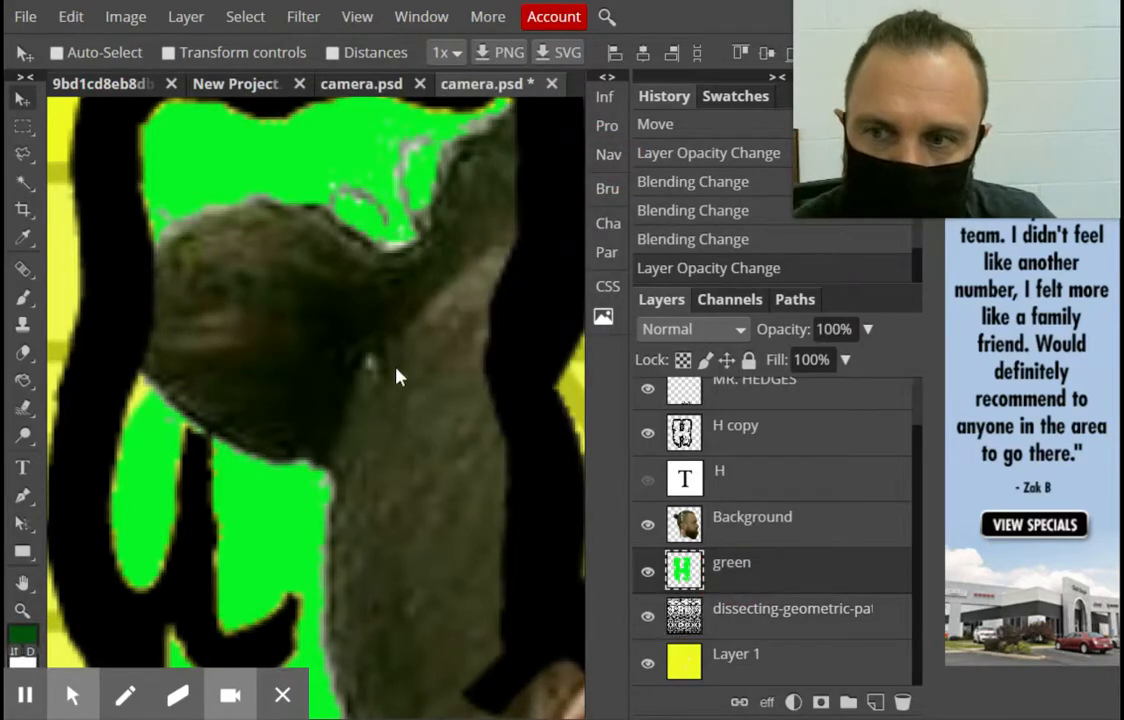
pyautogui.click(24, 238)
pyautogui.click(260, 502)
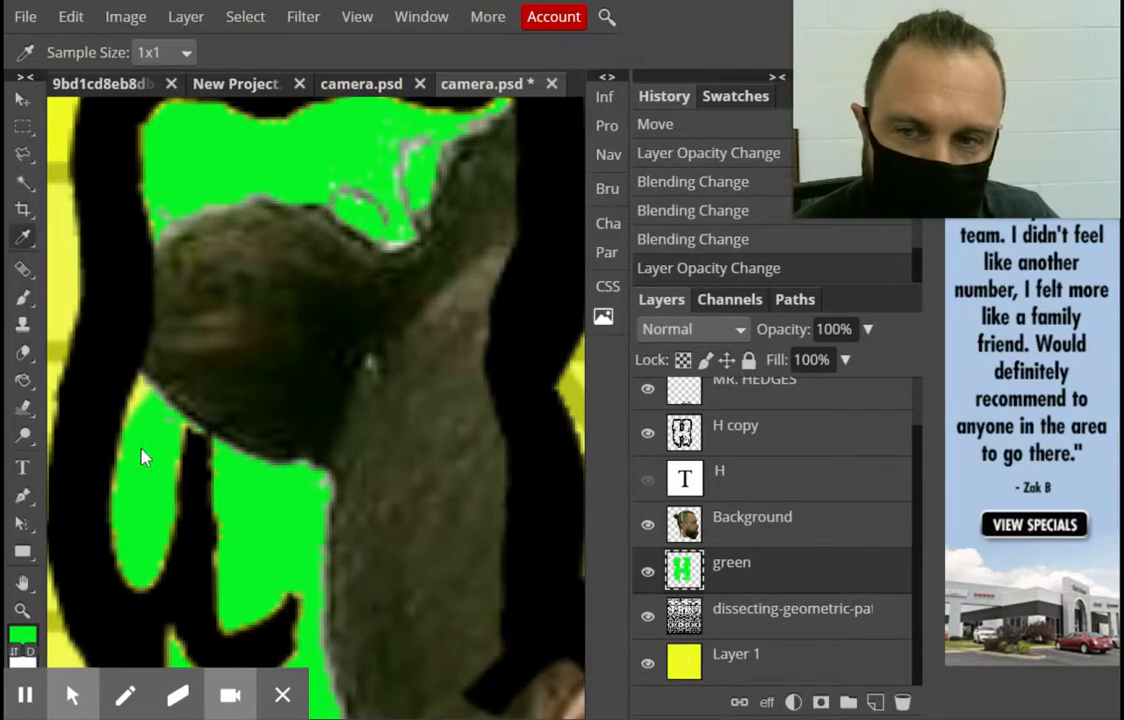
pyautogui.click(23, 297)
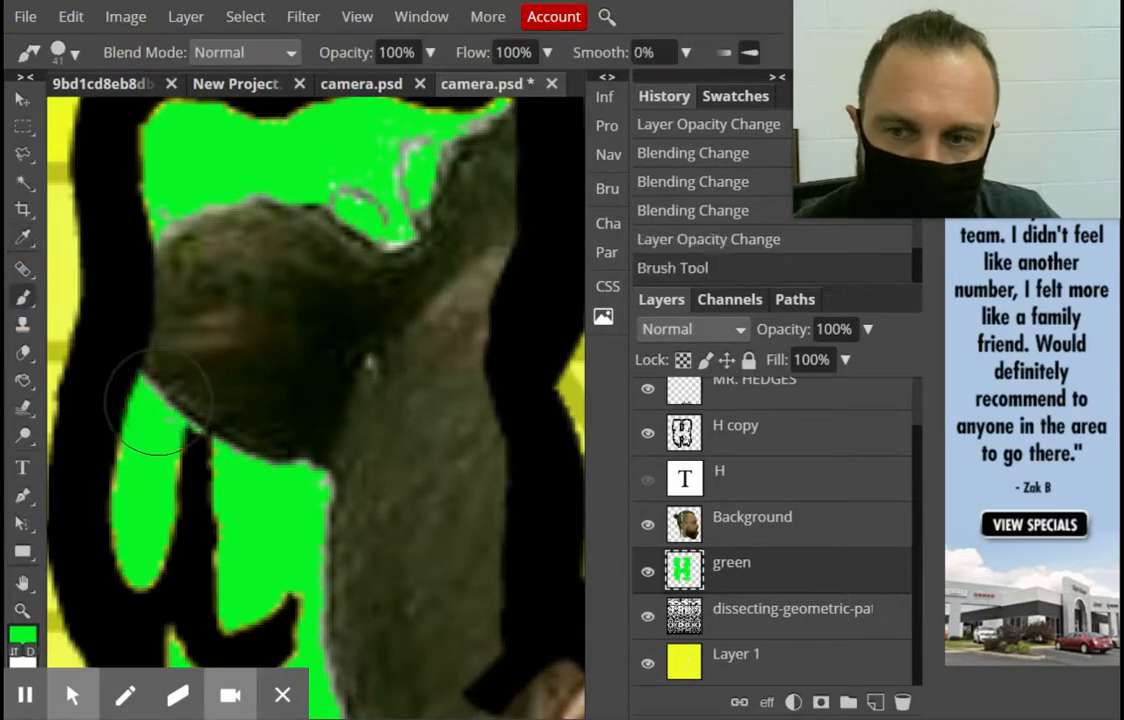
pyautogui.moveTo(175, 436)
pyautogui.mouseDown()
pyautogui.moveTo(168, 418)
pyautogui.moveTo(160, 463)
pyautogui.moveTo(161, 188)
pyautogui.moveTo(171, 189)
pyautogui.mouseUp()
pyautogui.moveTo(389, 213); pyautogui.dragTo(394, 221)
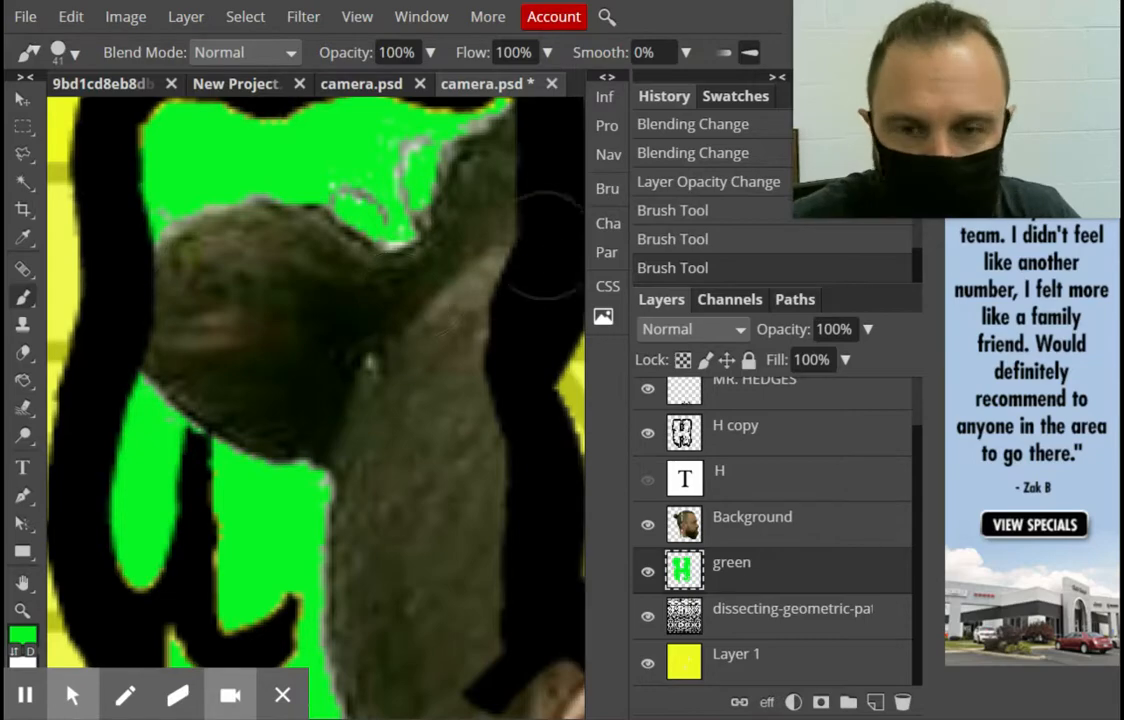
# Try the Screen and Dissolve blend modes on the head layer before returning it to Normal at 100% opacity
pyautogui.click(607, 158)
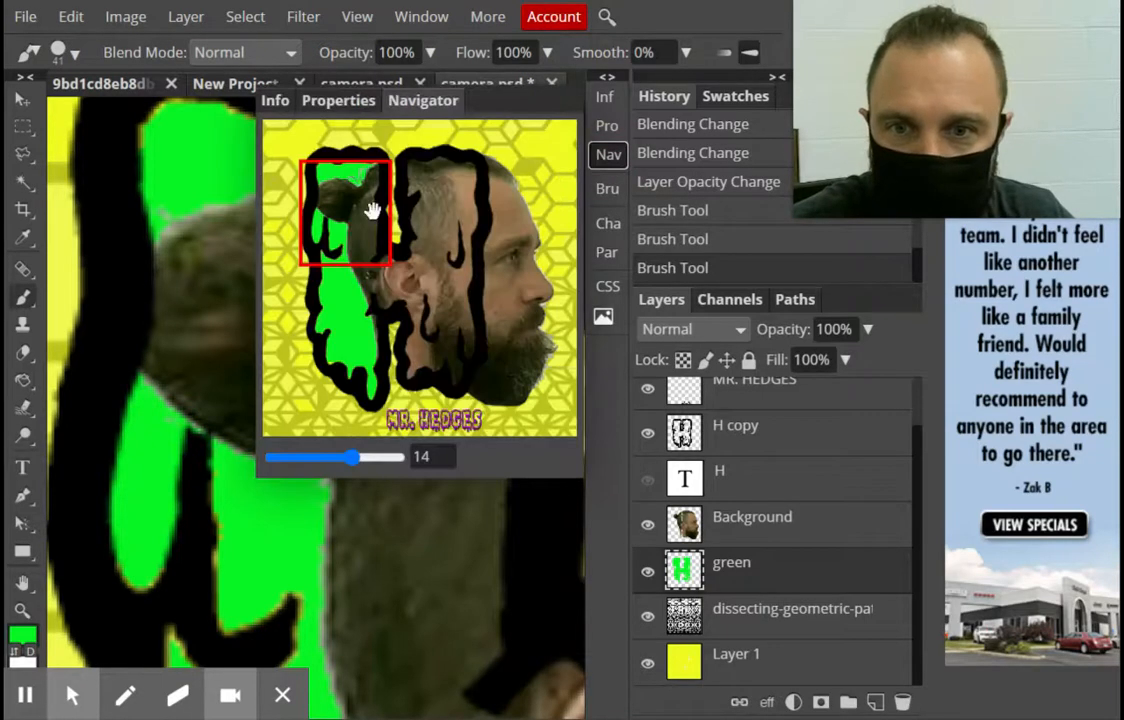
pyautogui.moveTo(369, 206); pyautogui.dragTo(398, 192)
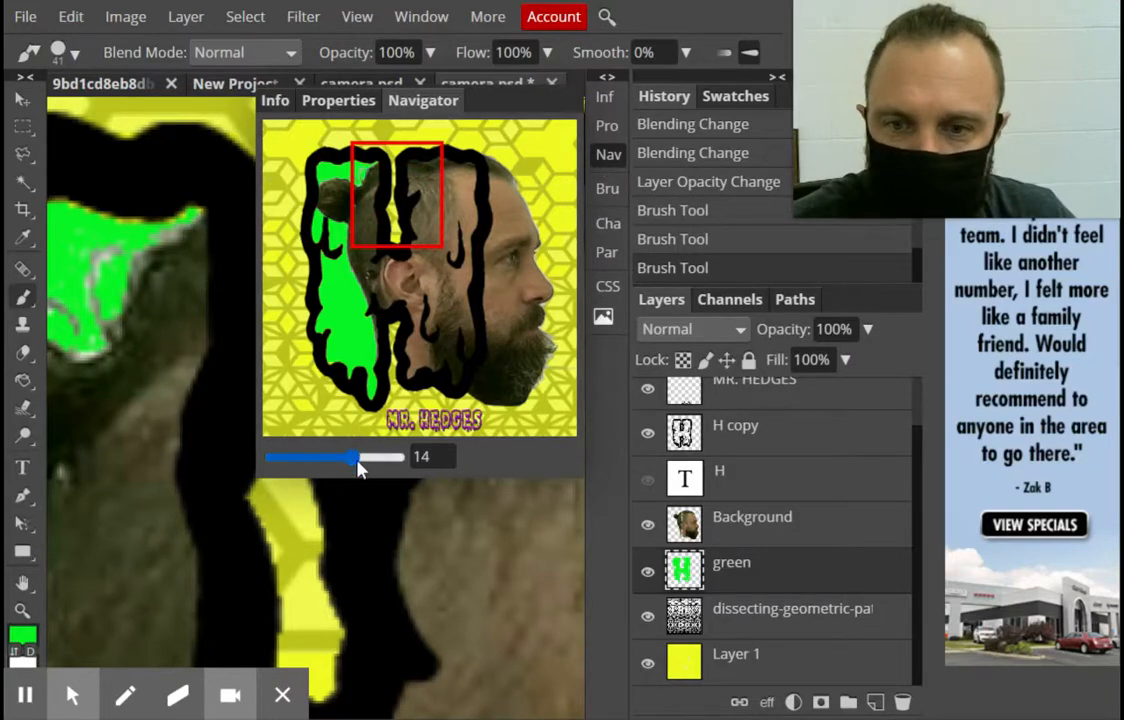
pyautogui.moveTo(352, 458); pyautogui.dragTo(334, 461)
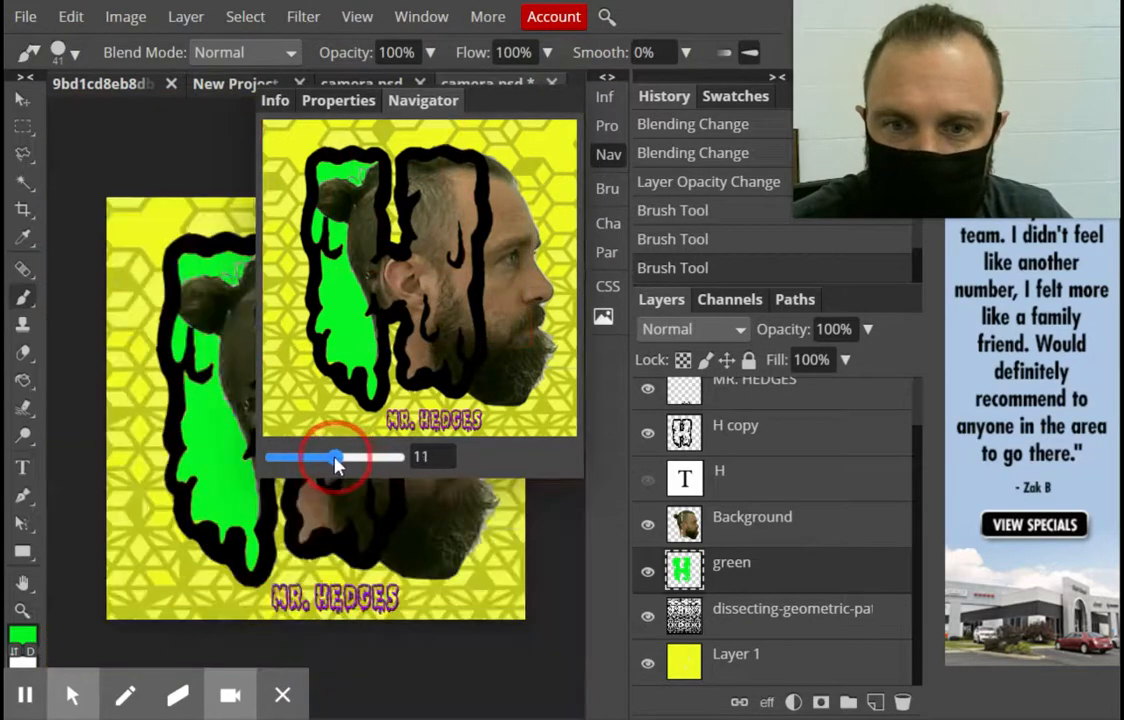
pyautogui.click(606, 155)
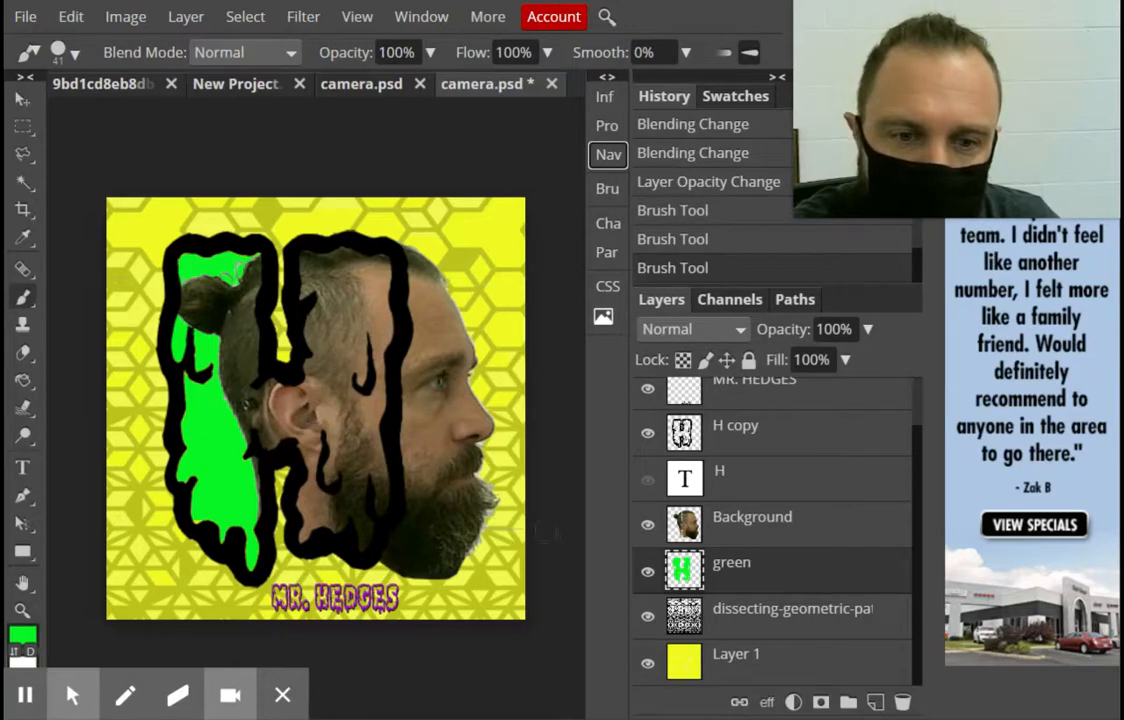
pyautogui.click(800, 530)
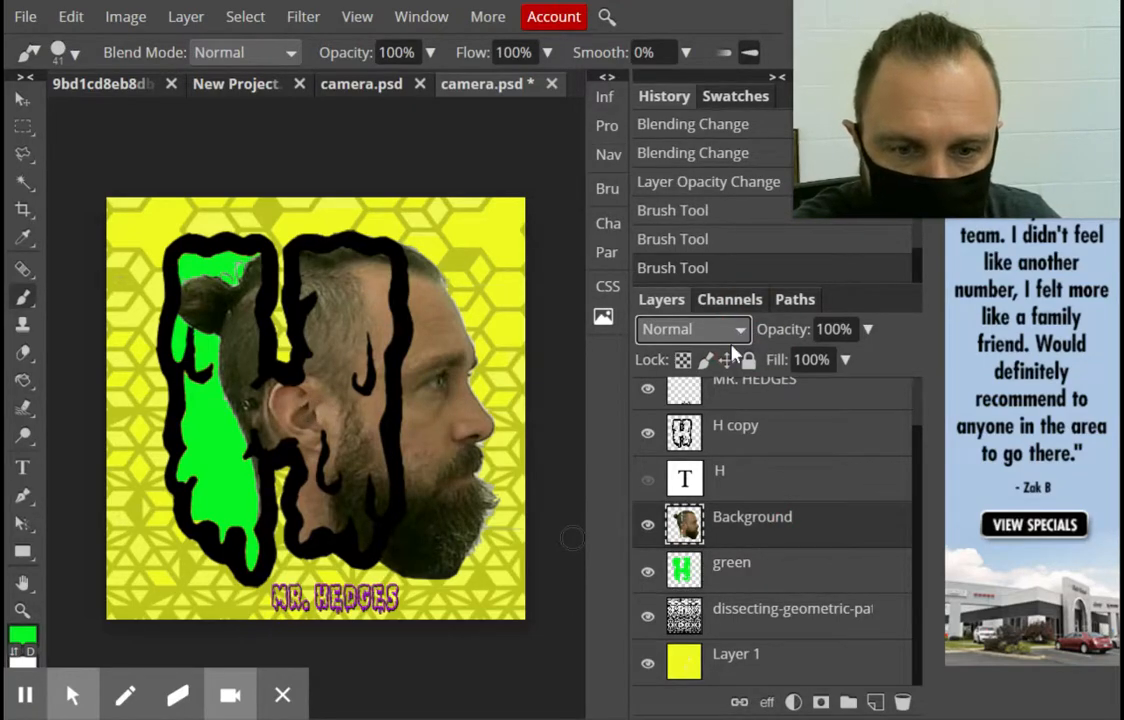
pyautogui.click(687, 676)
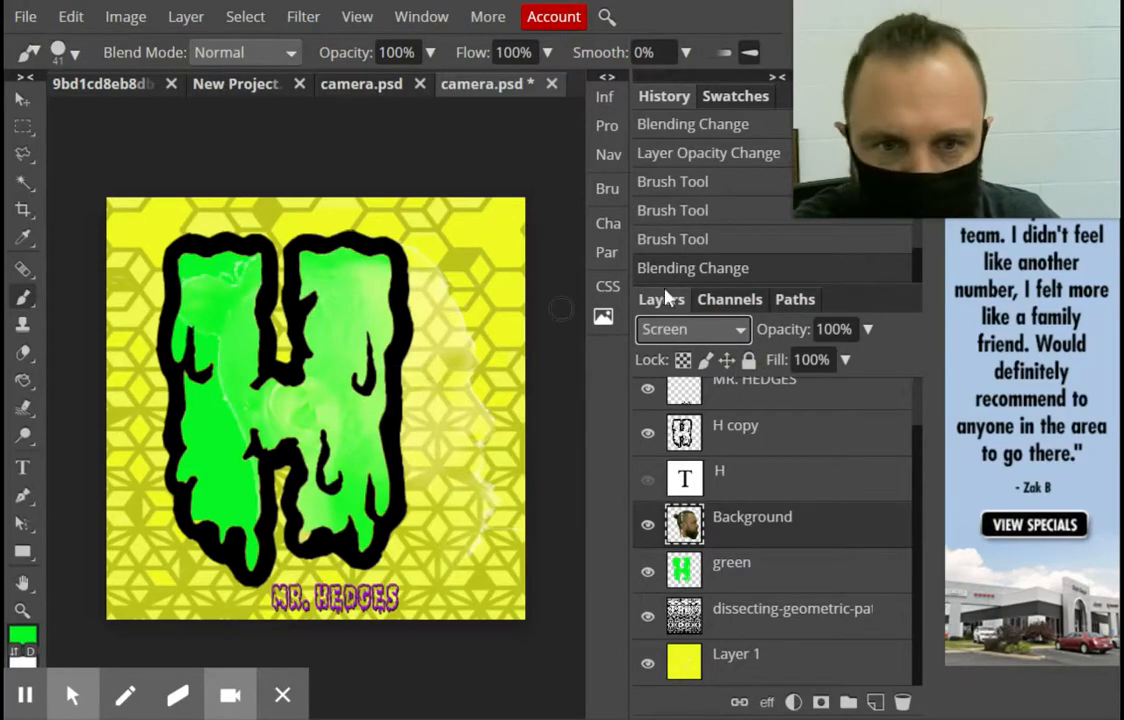
pyautogui.click(743, 331)
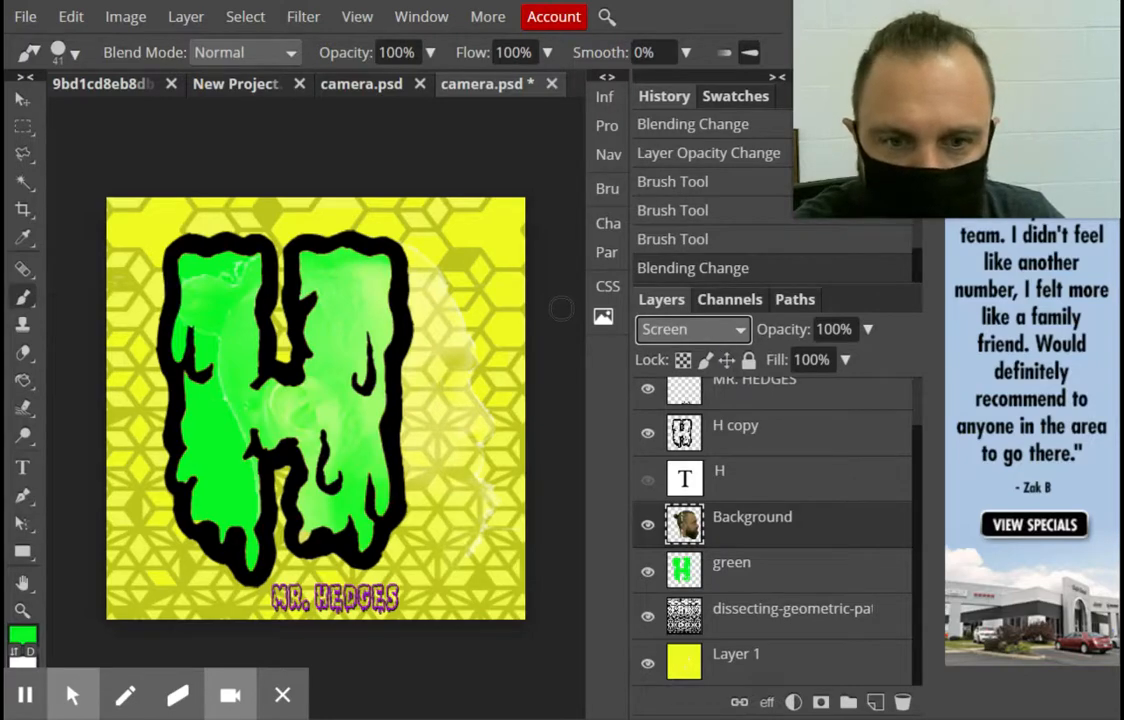
pyautogui.click(683, 392)
pyautogui.click(702, 338)
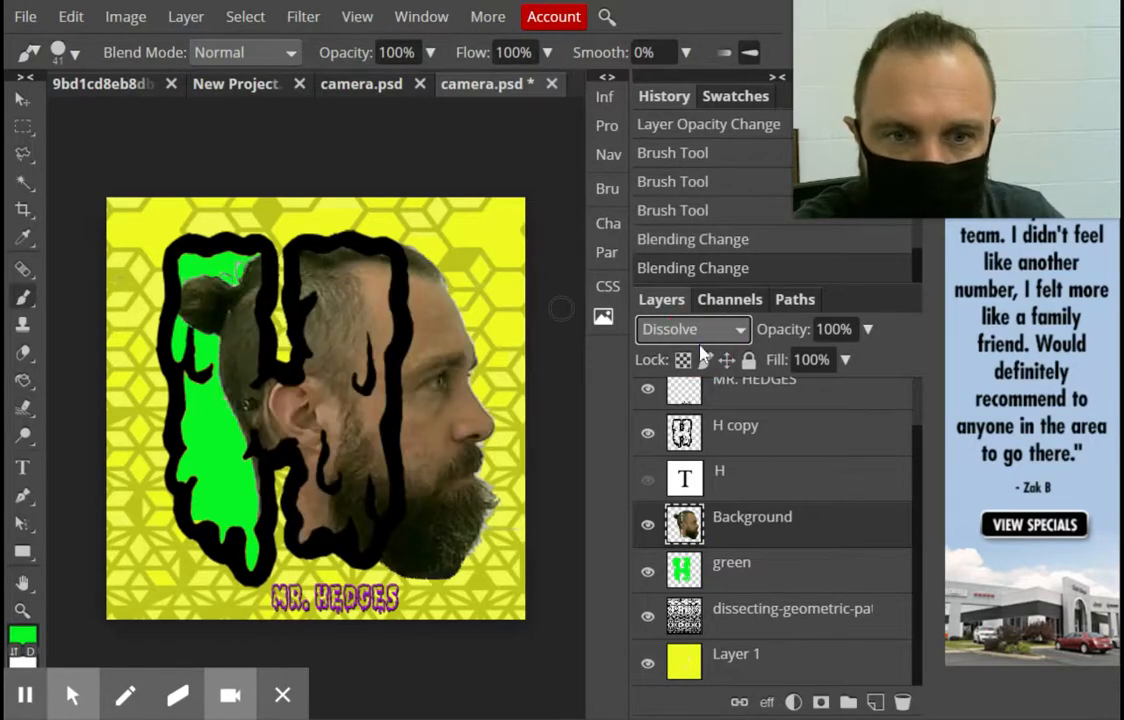
pyautogui.click(702, 354)
pyautogui.click(867, 330)
pyautogui.moveTo(866, 360)
pyautogui.mouseDown()
pyautogui.moveTo(838, 360)
pyautogui.moveTo(873, 364)
pyautogui.mouseUp()
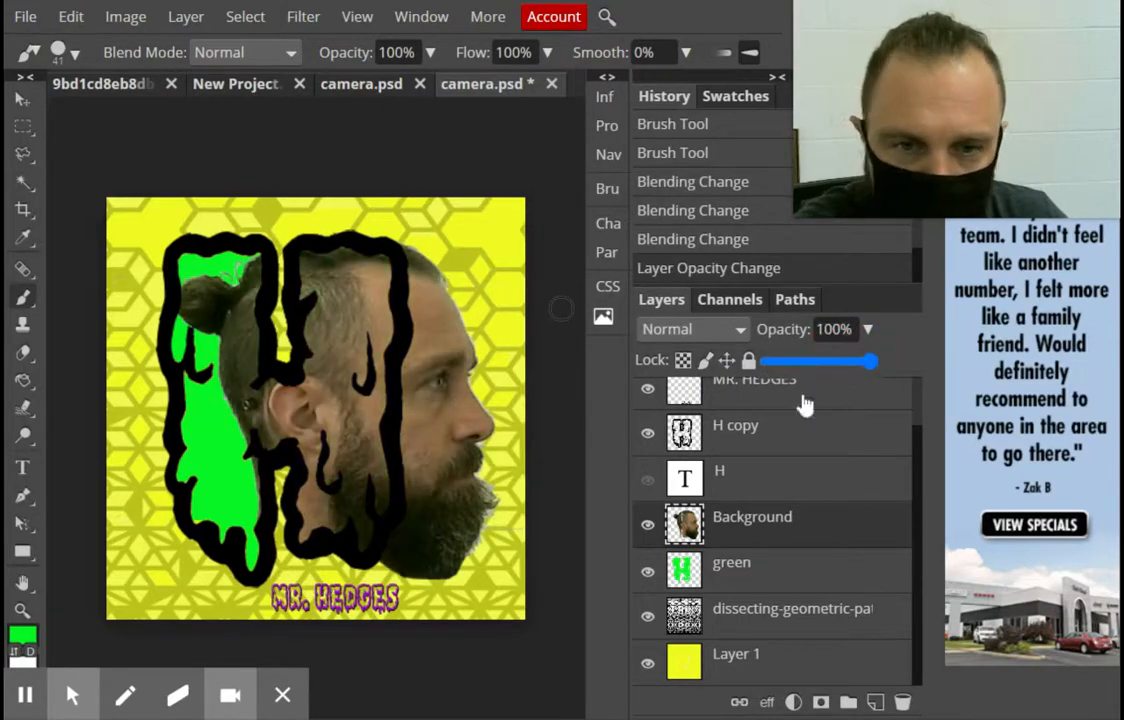
# Select two leftover white patches under the nose on the head layer with the Magic Wand and delete them
pyautogui.click(608, 154)
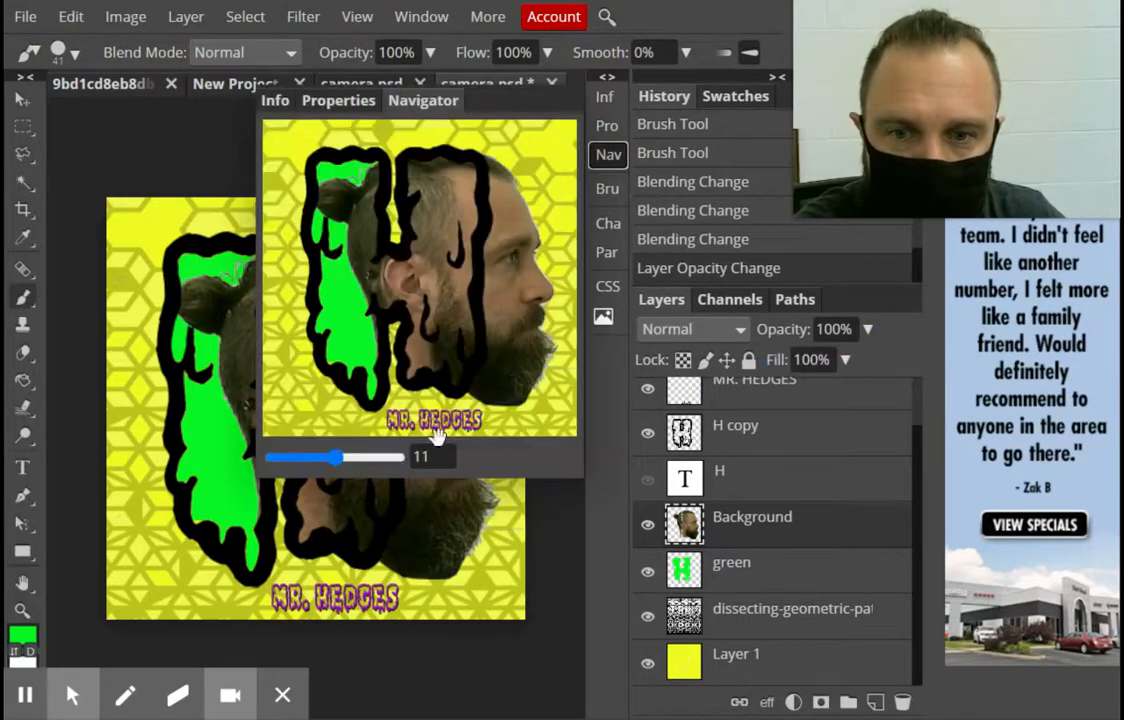
pyautogui.moveTo(340, 465); pyautogui.dragTo(365, 458)
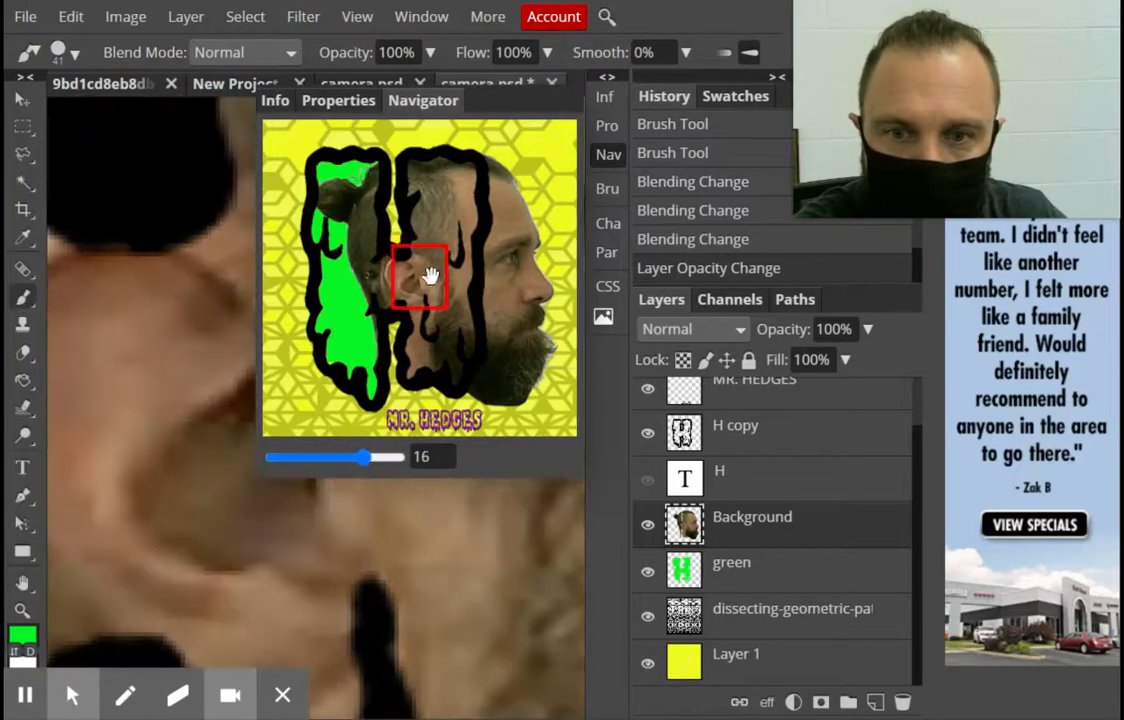
pyautogui.click(512, 282)
pyautogui.moveTo(478, 284); pyautogui.dragTo(557, 282)
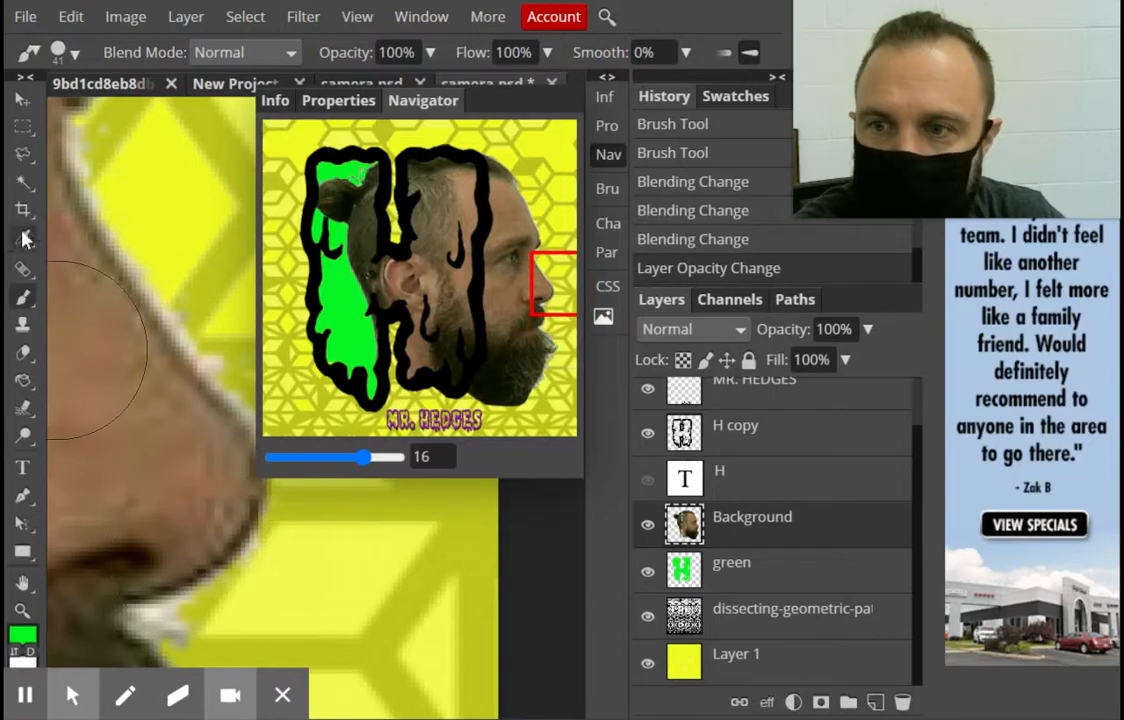
pyautogui.click(24, 183)
pyautogui.click(163, 616)
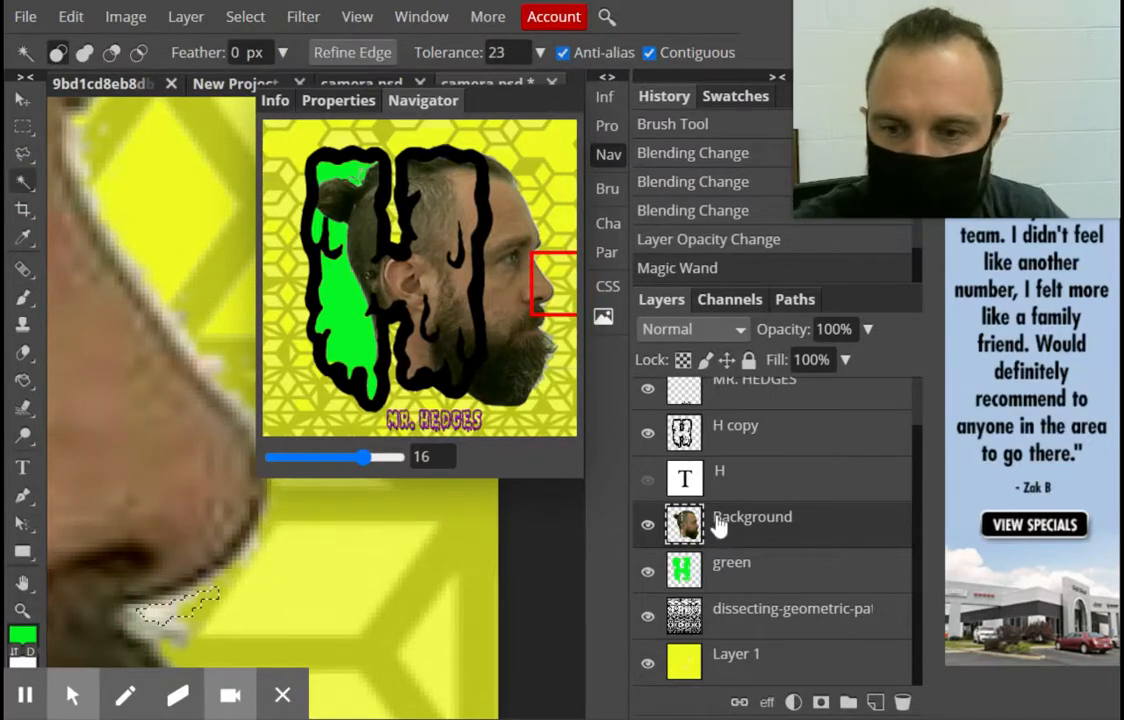
pyautogui.press('Delete')
pyautogui.click(192, 632)
pyautogui.press('Delete')
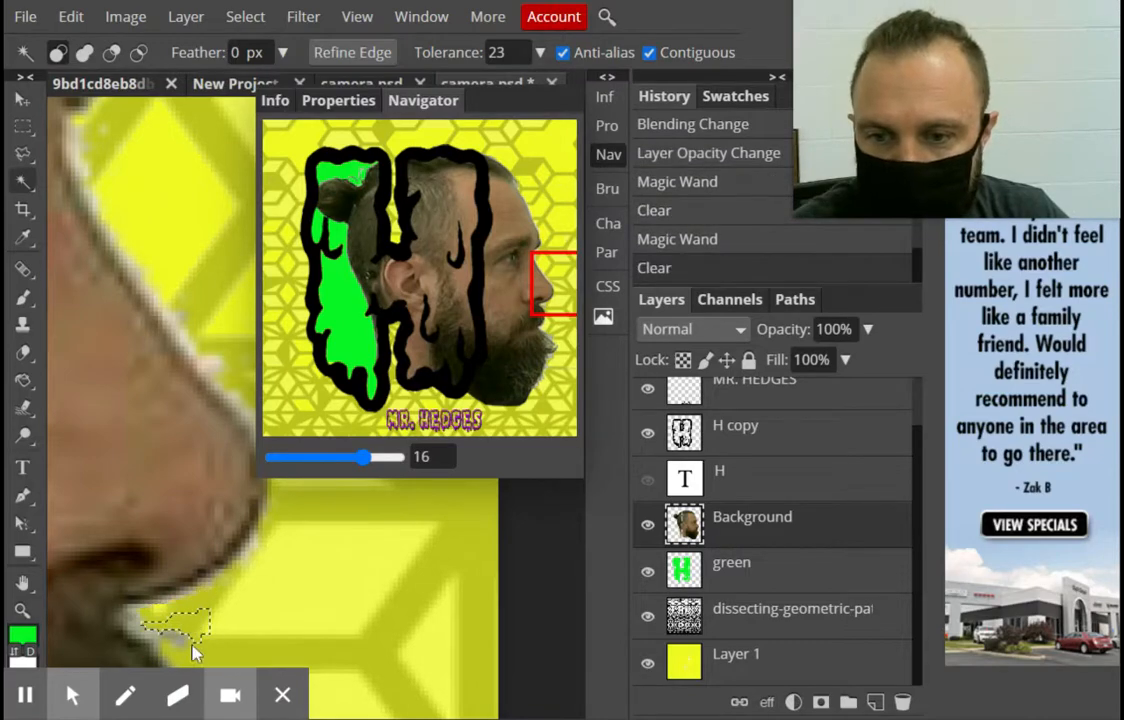
# Outline the remaining white fringe beneath the nose with the Polygonal Lasso and delete it from the head layer
pyautogui.rightClick(23, 153)
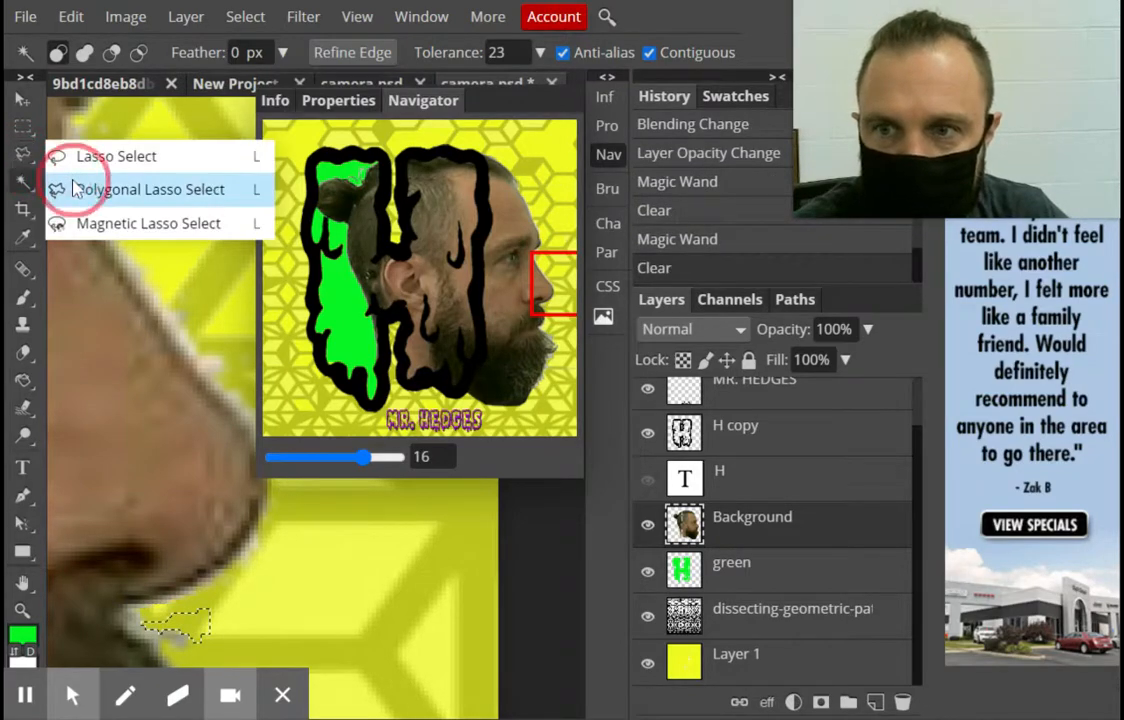
pyautogui.click(60, 188)
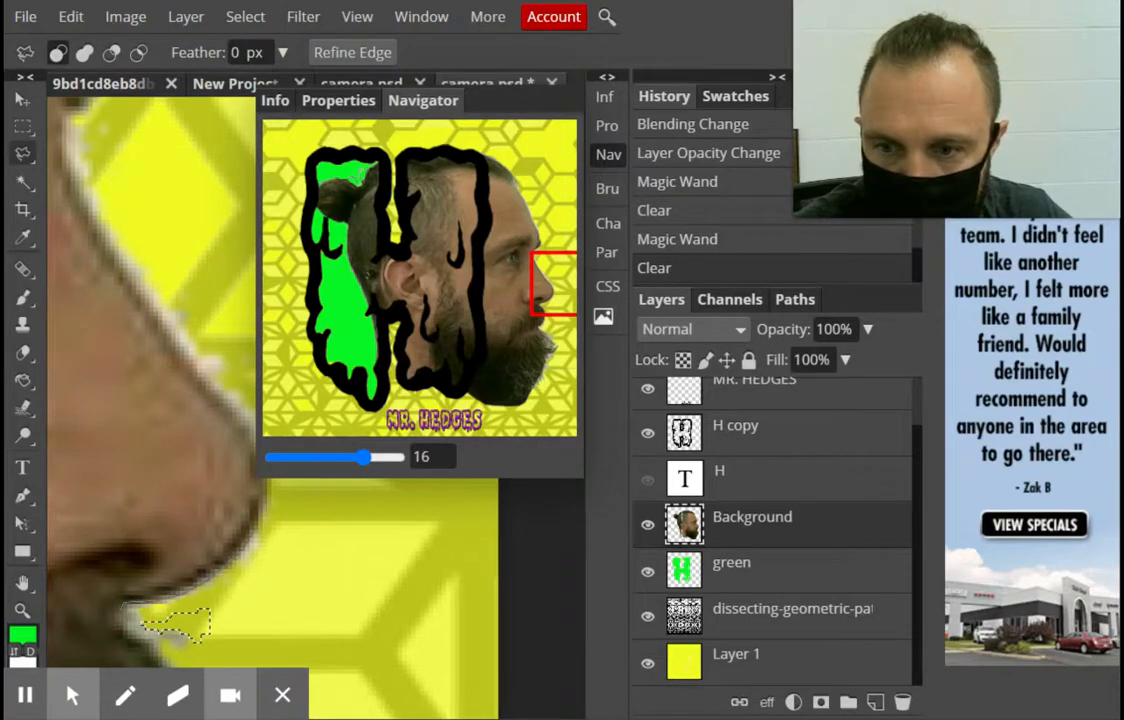
pyautogui.click(157, 651)
pyautogui.click(180, 663)
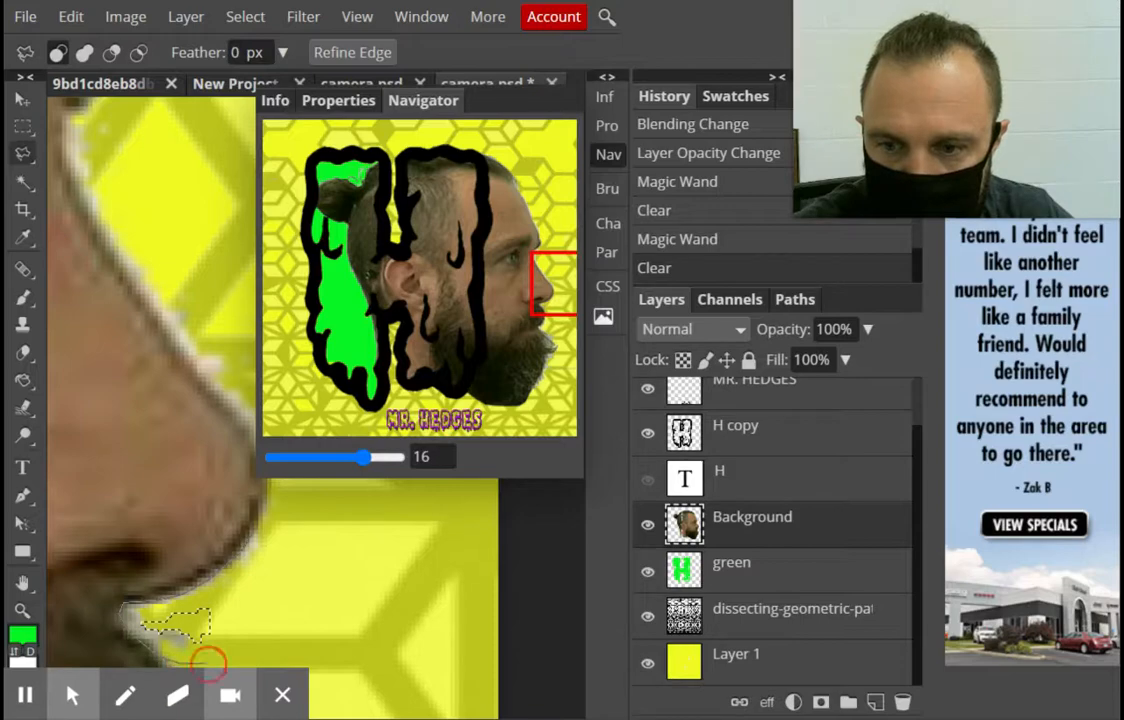
pyautogui.click(238, 657)
pyautogui.click(338, 549)
pyautogui.click(341, 510)
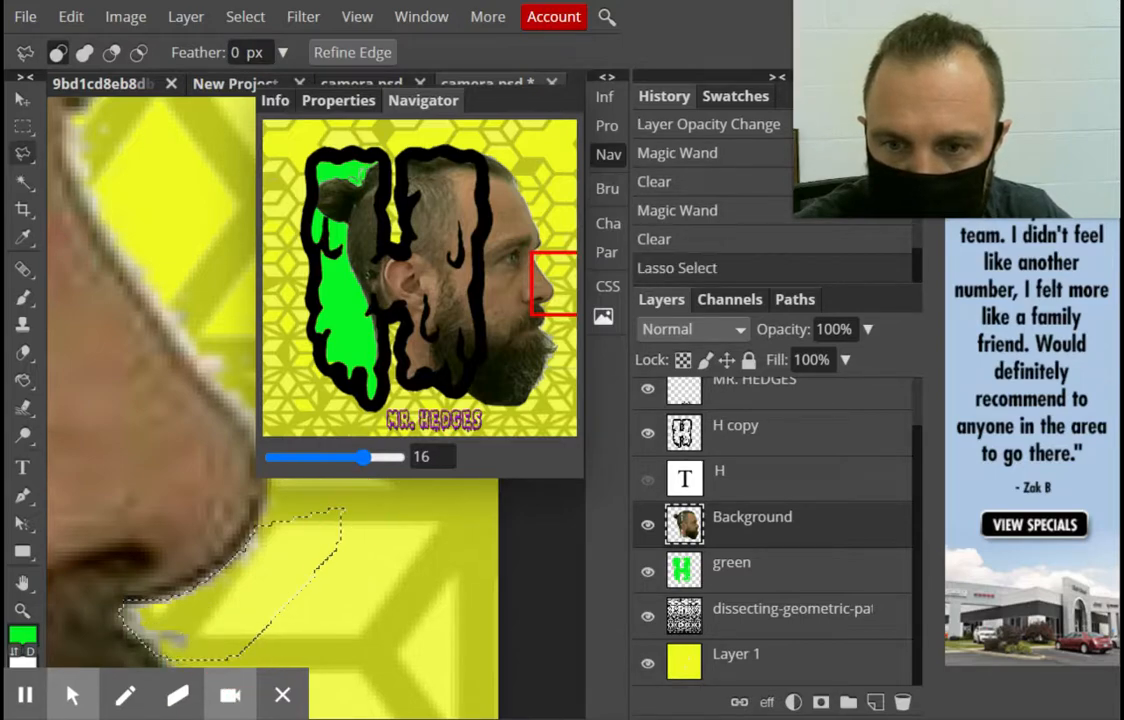
pyautogui.press('Delete')
# Outline the white fringe along the bridge of the nose with the Polygonal Lasso and delete it
pyautogui.moveTo(512, 308); pyautogui.dragTo(570, 262)
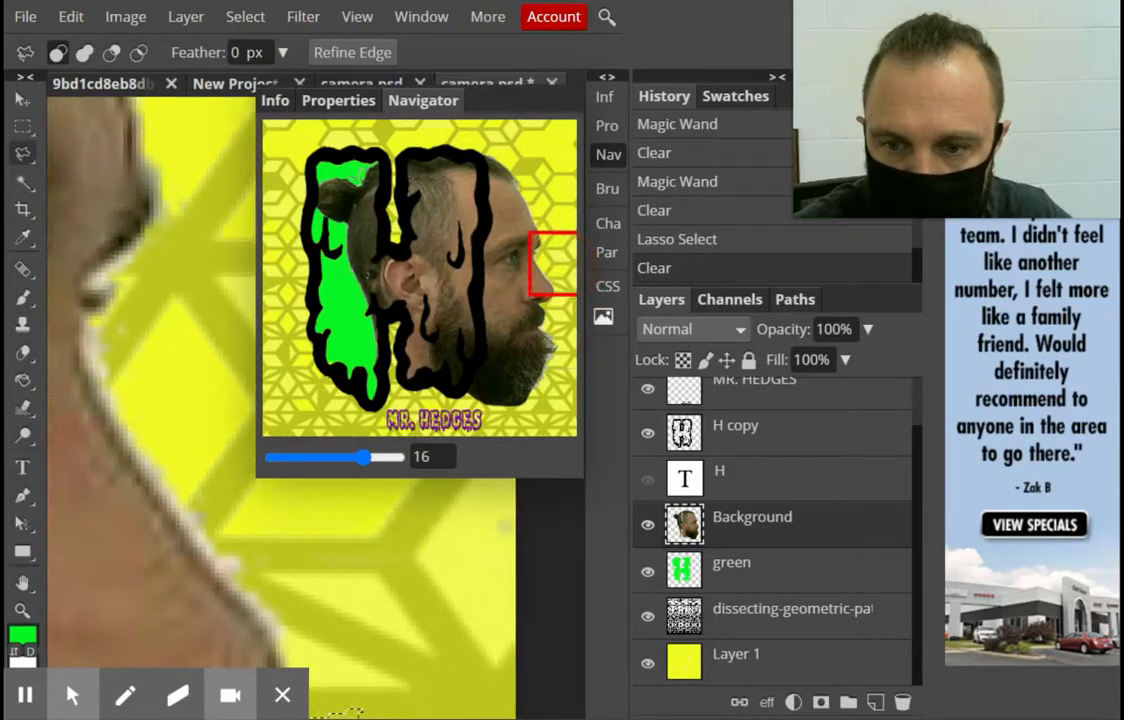
pyautogui.click(263, 624)
pyautogui.click(227, 582)
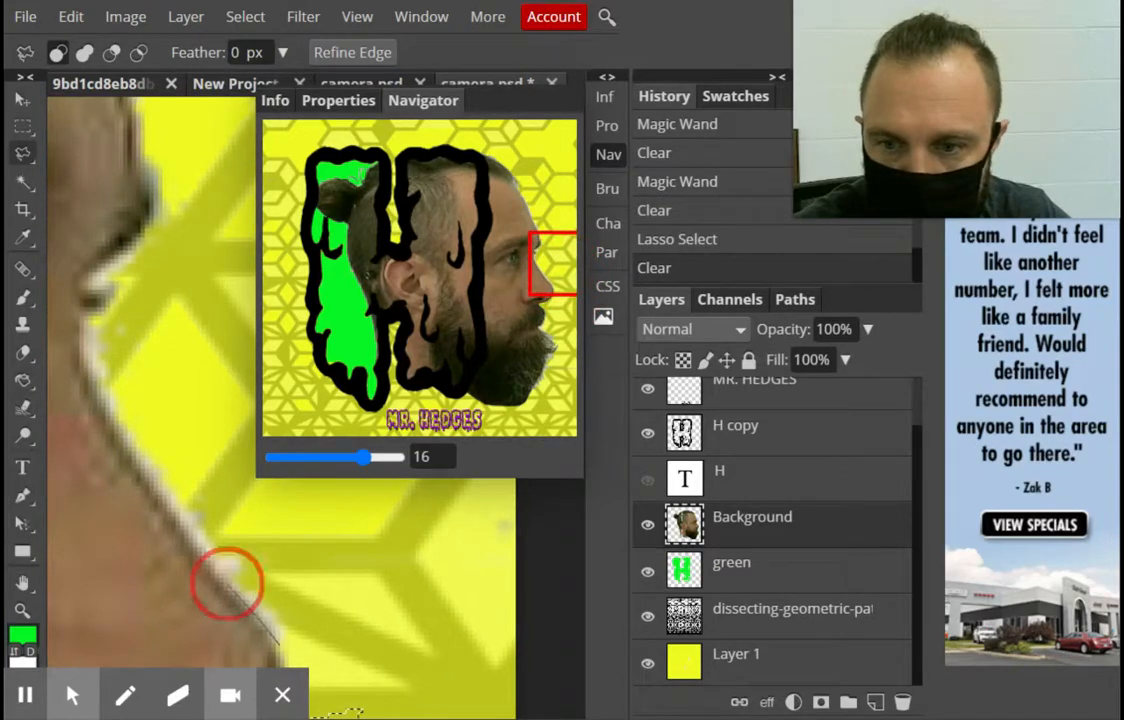
pyautogui.click(141, 437)
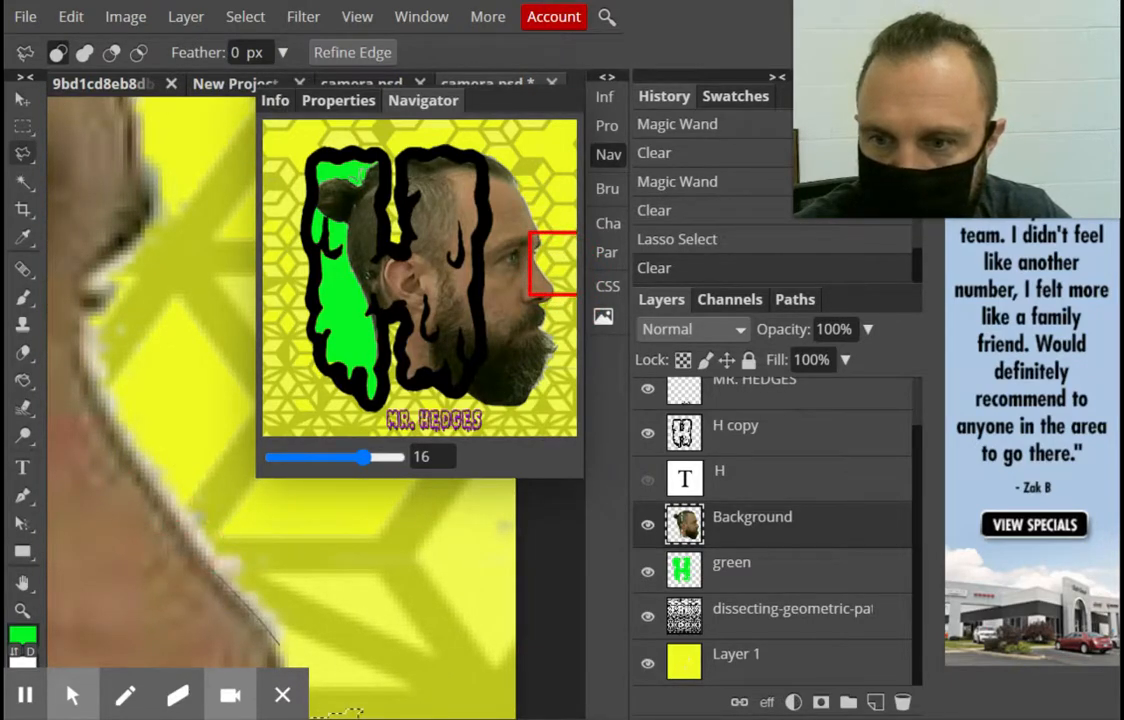
pyautogui.click(105, 380)
pyautogui.click(83, 335)
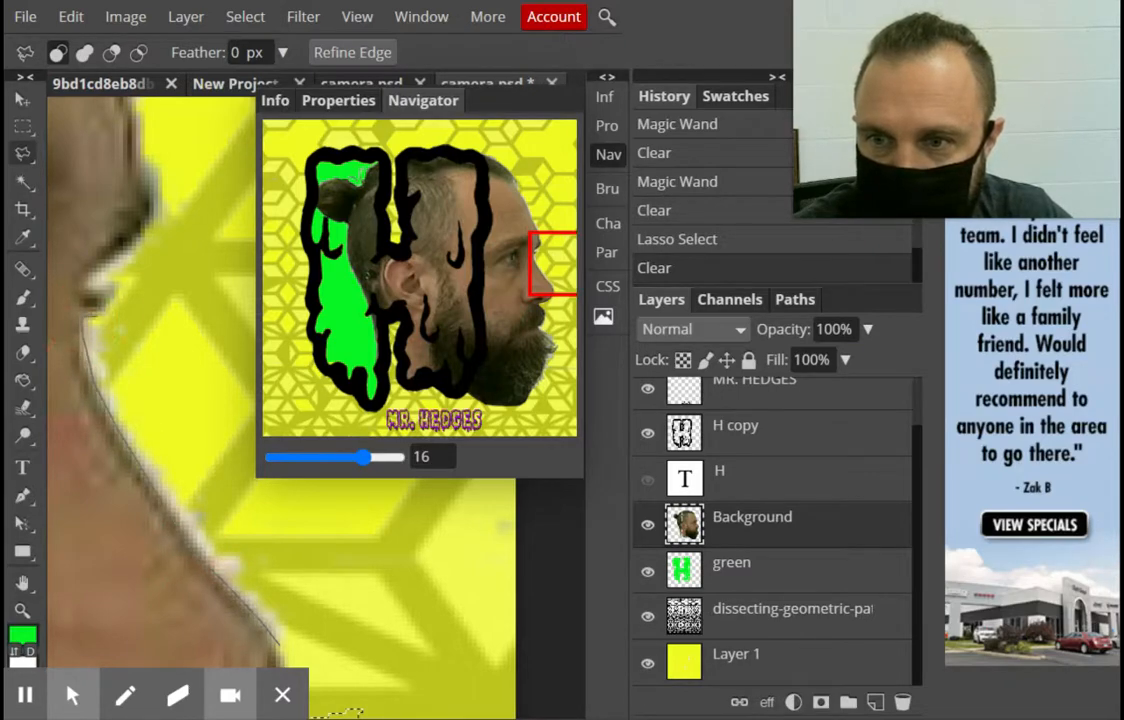
pyautogui.doubleClick(296, 547)
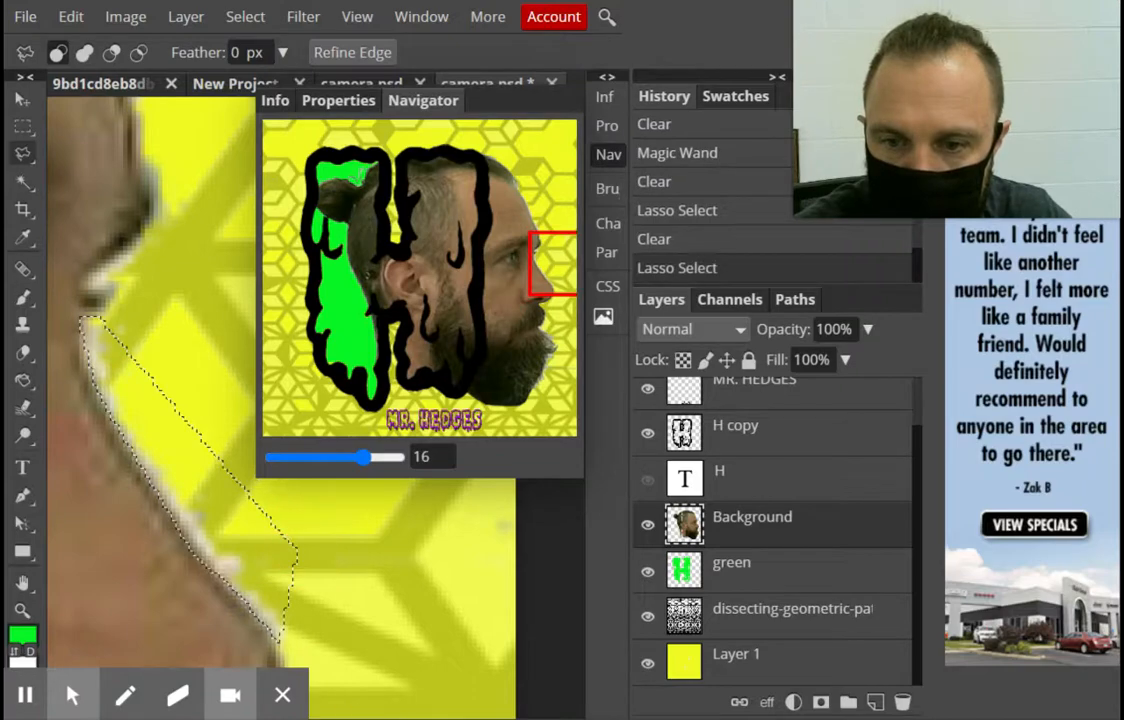
pyautogui.press('Delete')
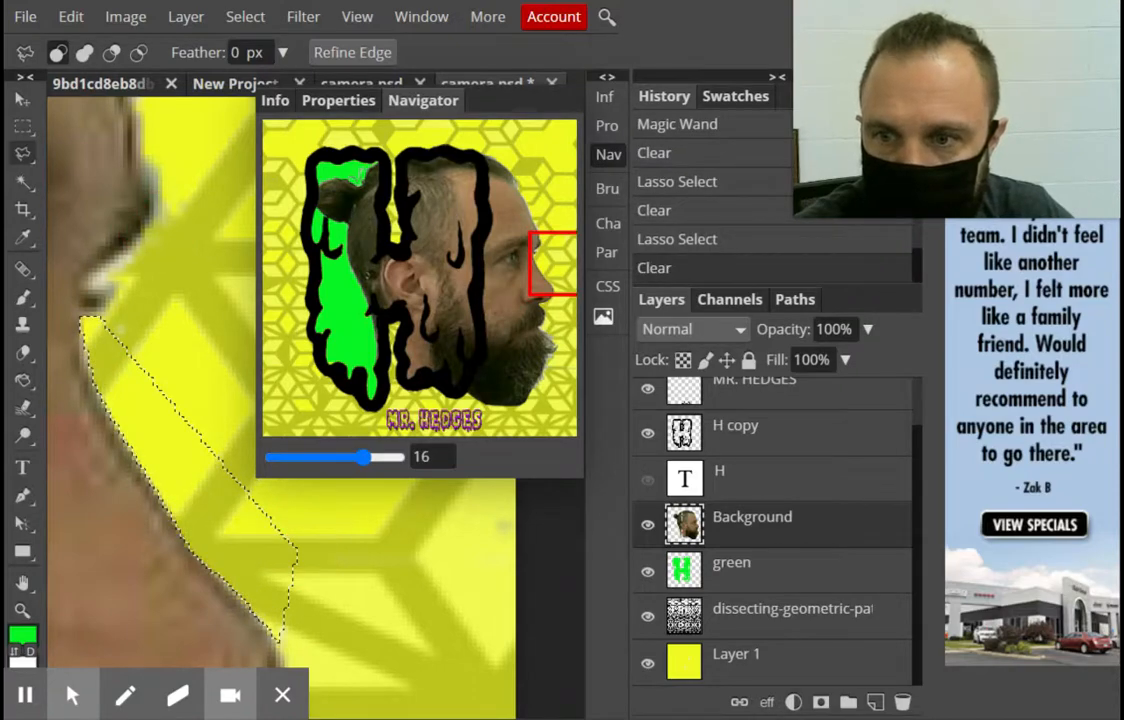
# Outline the white patch between the brow and the bridge of the nose with the Polygonal Lasso and delete it from the head layer
pyautogui.click(89, 284)
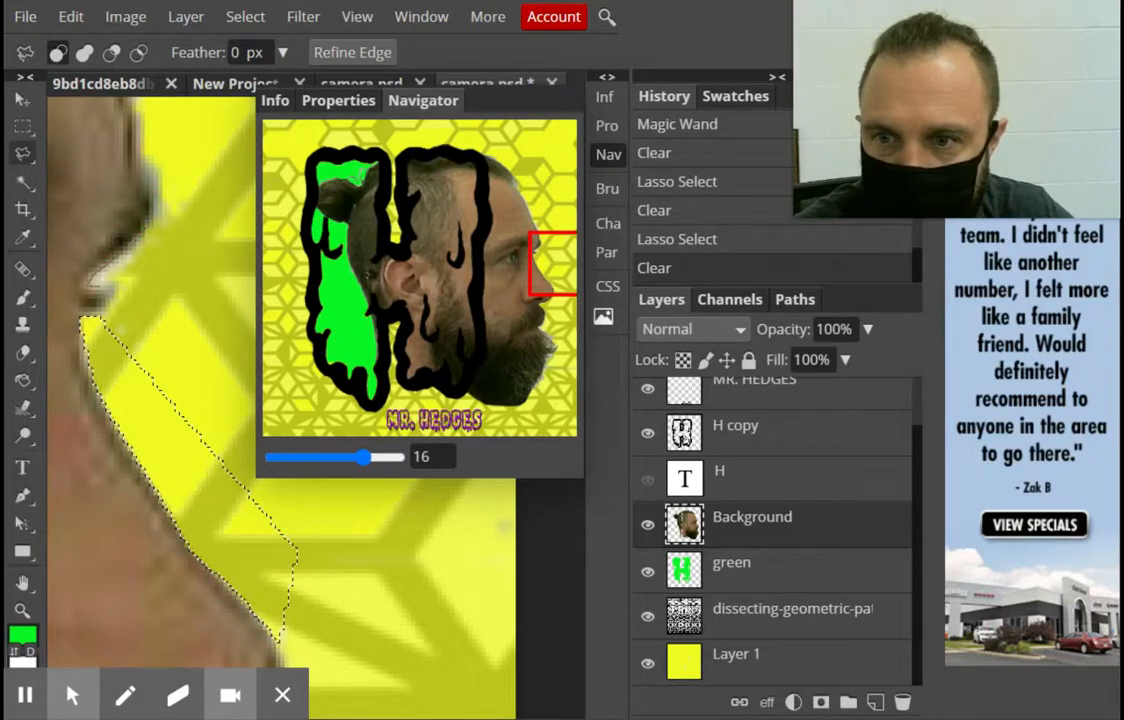
pyautogui.click(118, 283)
pyautogui.doubleClick(153, 262)
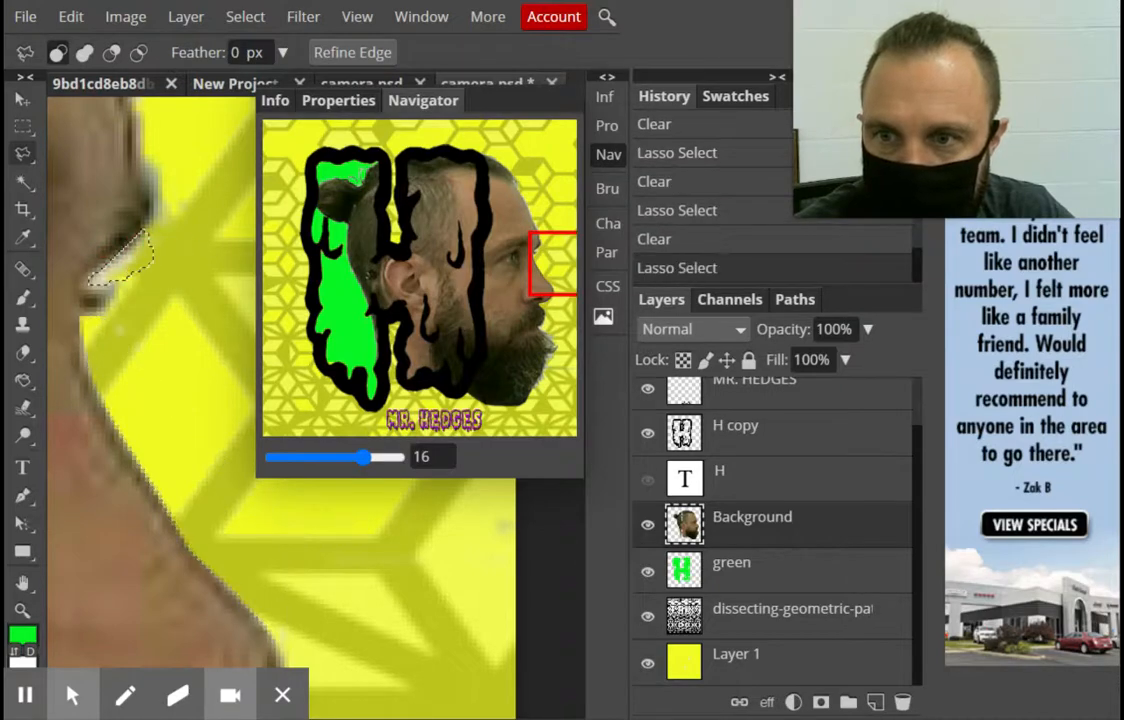
pyautogui.press('Delete')
# Outline the white fringe along the forehead with the Polygonal Lasso and delete it from the head layer
pyautogui.moveTo(549, 267); pyautogui.dragTo(544, 208)
pyautogui.click(74, 269)
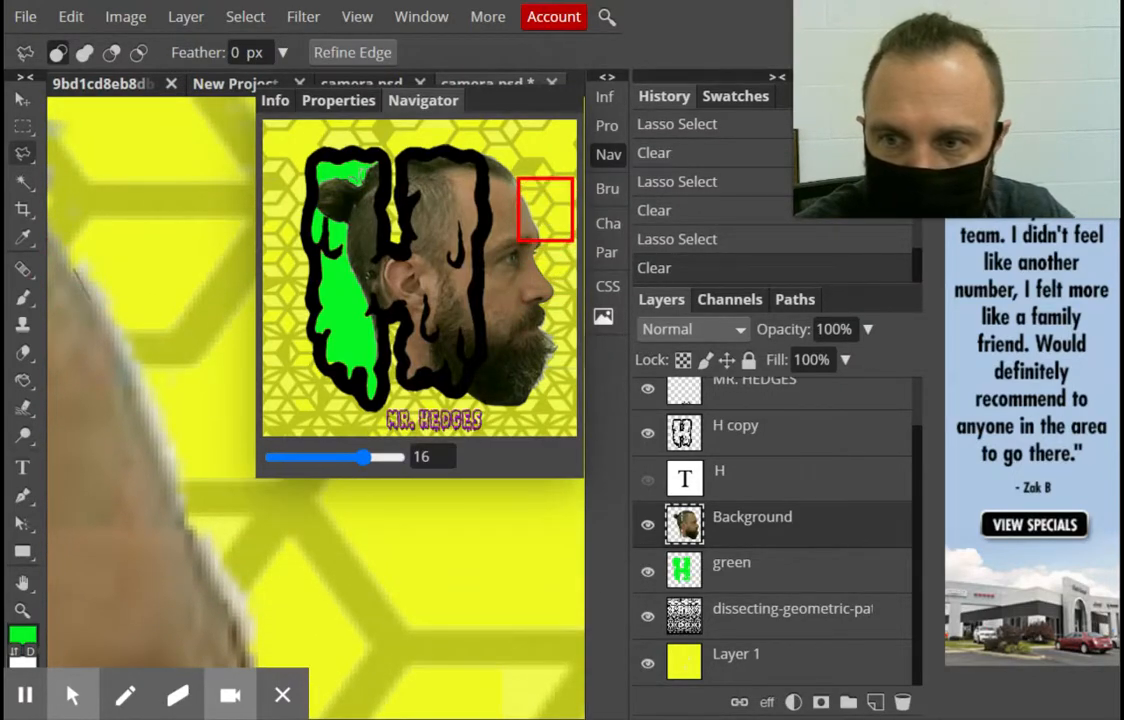
pyautogui.click(100, 317)
pyautogui.click(118, 343)
pyautogui.click(128, 370)
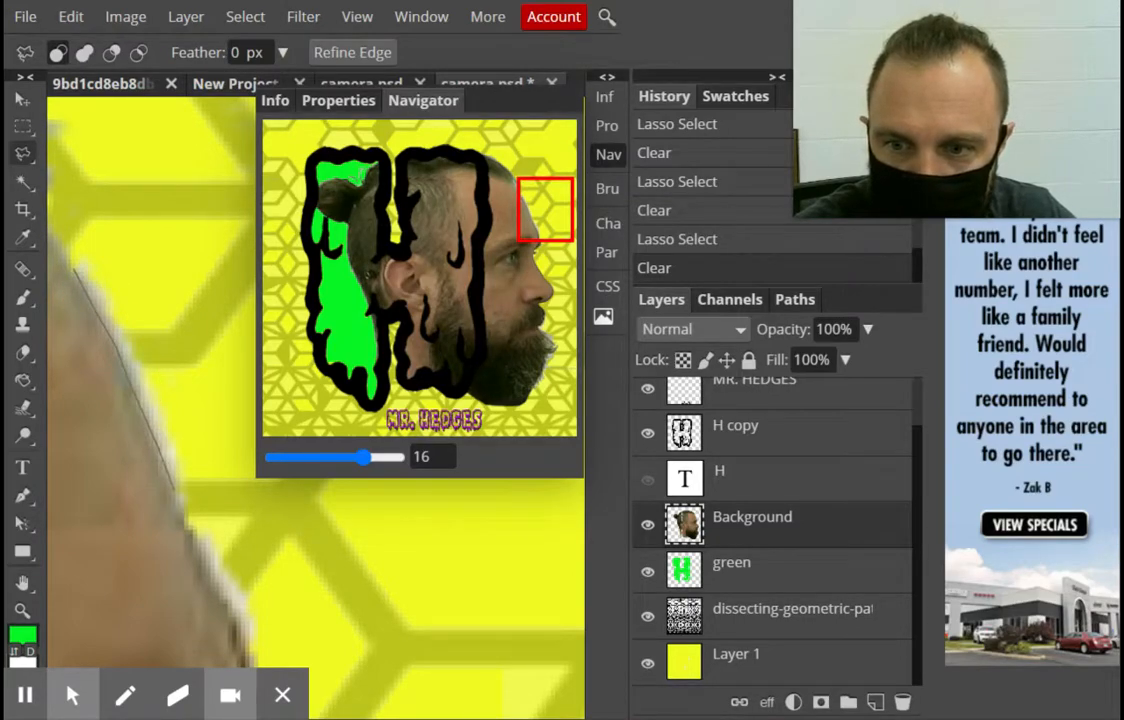
pyautogui.click(190, 536)
pyautogui.click(210, 575)
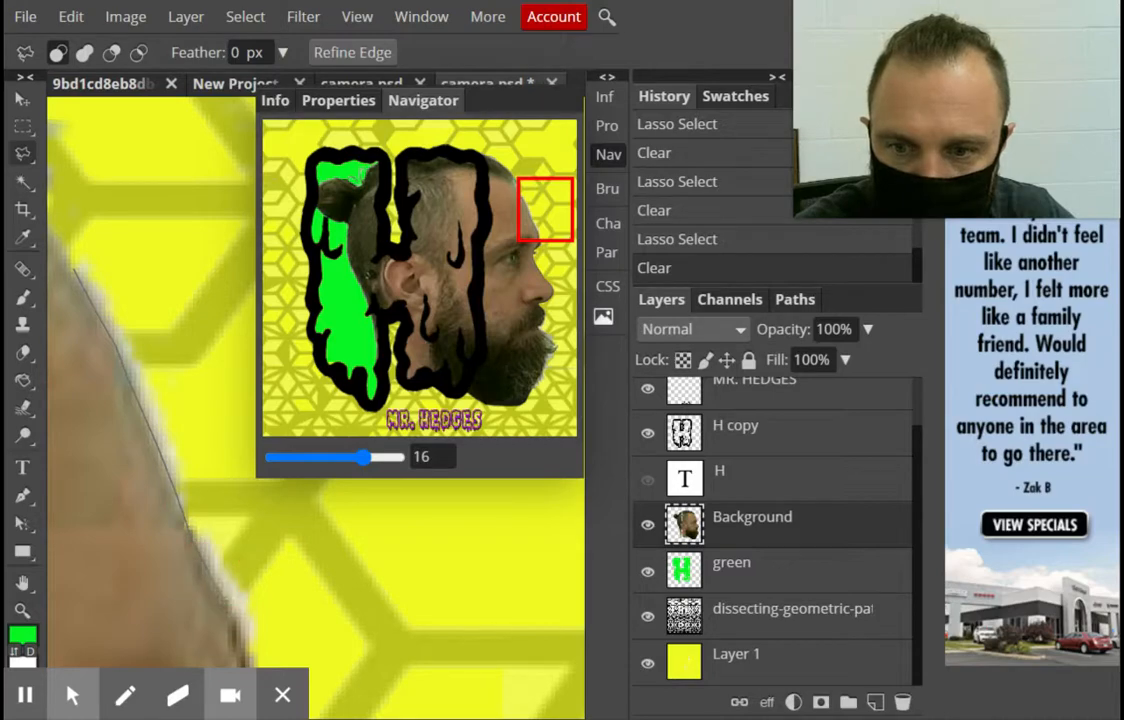
pyautogui.click(250, 655)
pyautogui.click(283, 629)
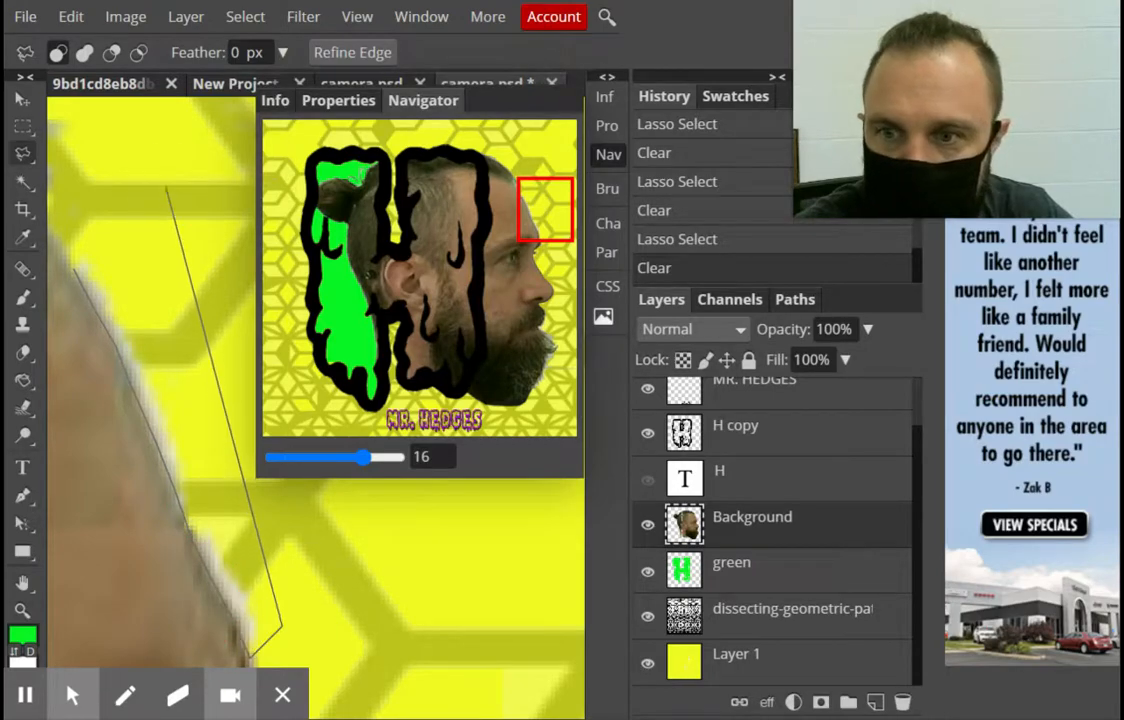
pyautogui.click(166, 184)
pyautogui.press('Delete')
# Outline the stray white specks where the hairline meets the forehead with the Polygonal Lasso and delete them
pyautogui.moveTo(544, 231); pyautogui.dragTo(529, 193)
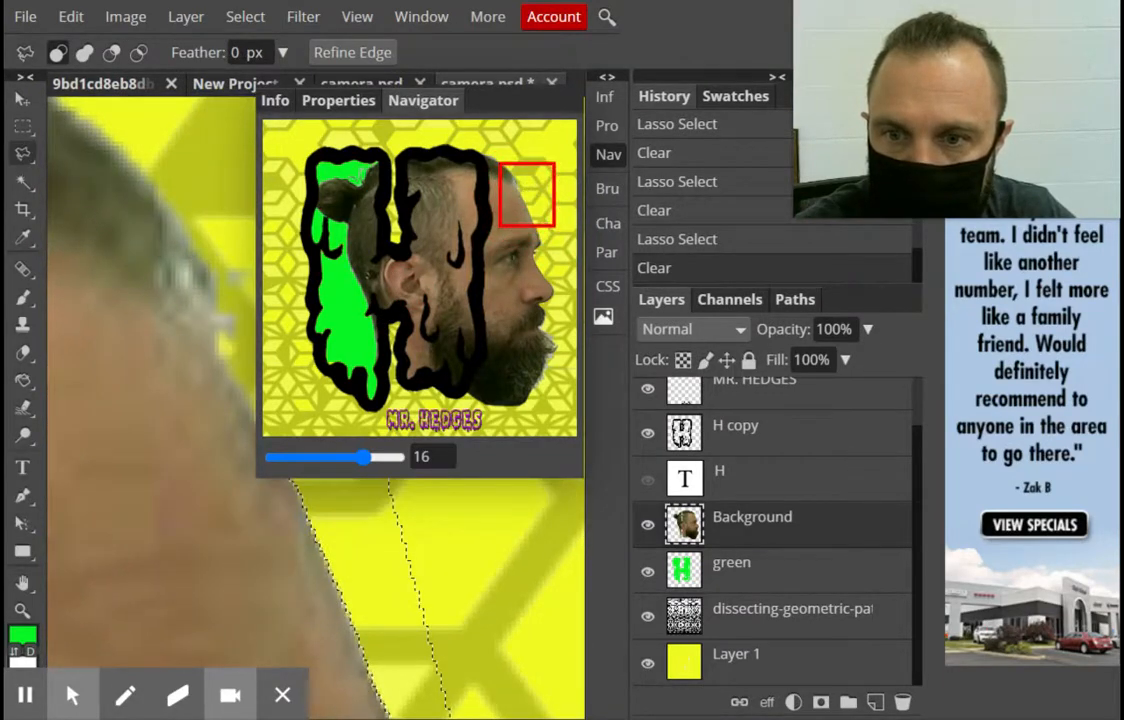
pyautogui.click(193, 322)
pyautogui.click(182, 296)
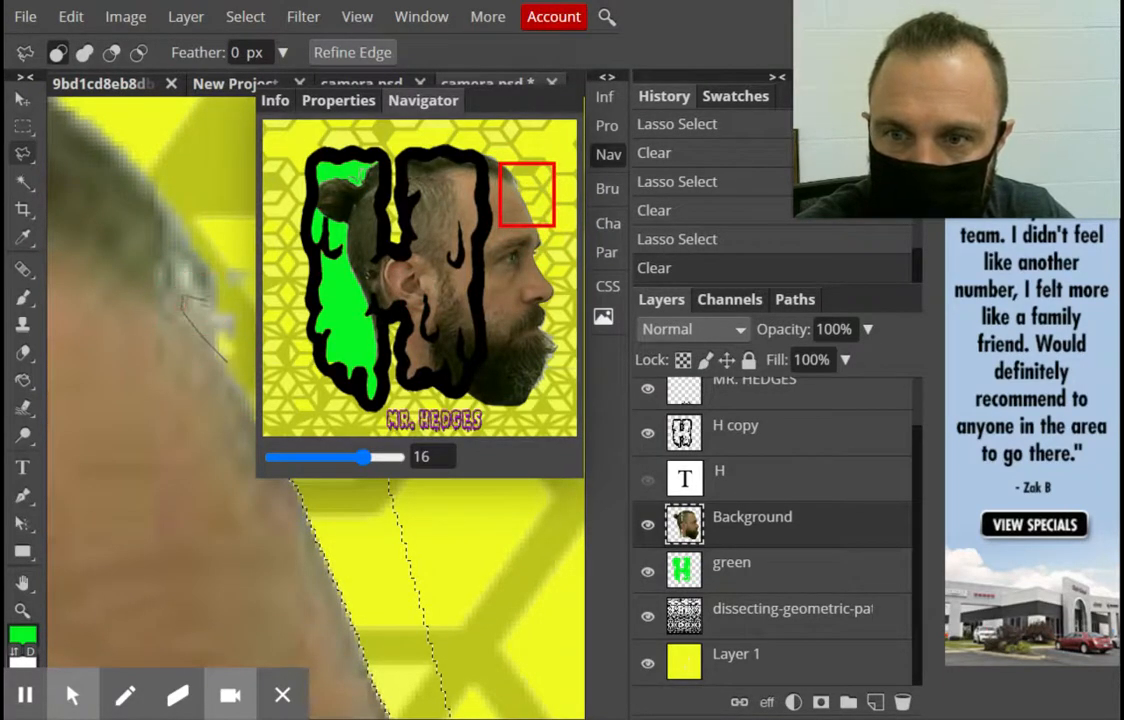
pyautogui.click(207, 295)
pyautogui.click(216, 274)
pyautogui.click(217, 242)
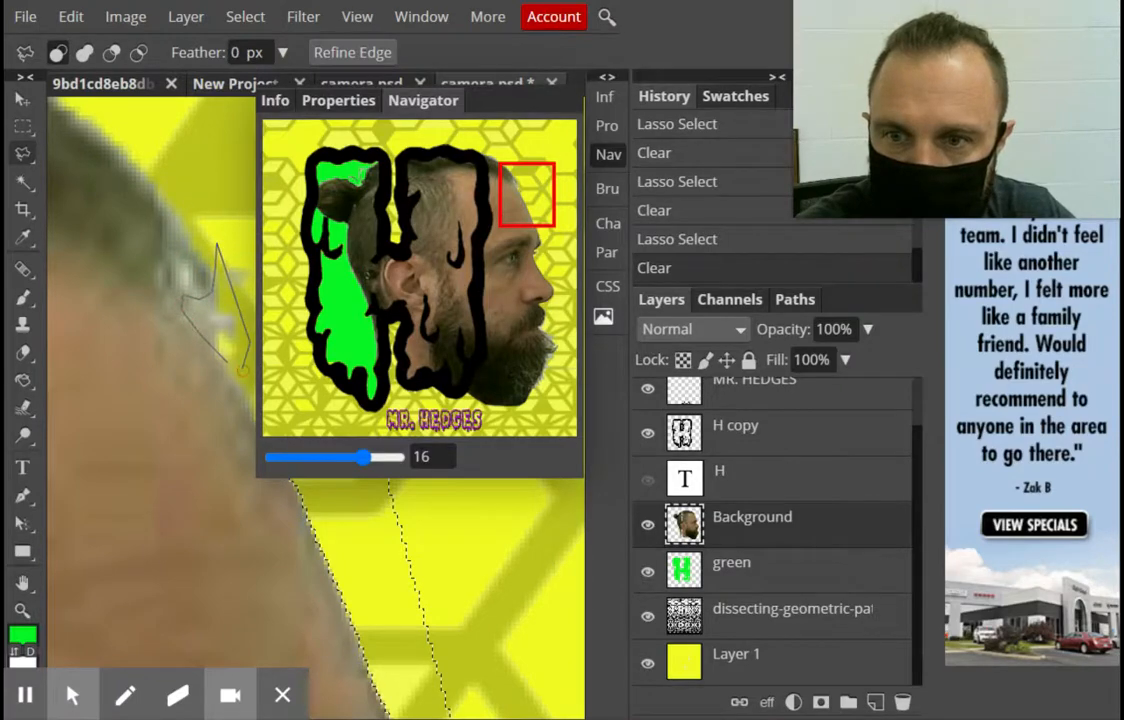
pyautogui.doubleClick(242, 368)
pyautogui.press('Delete')
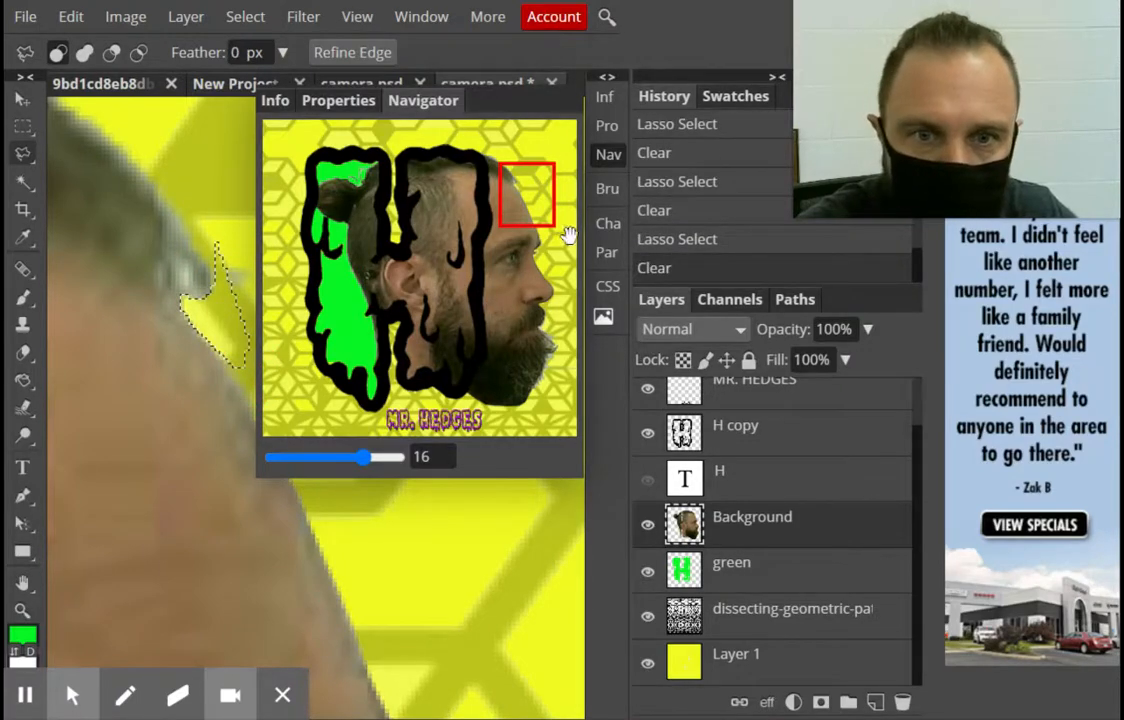
# Zoom out until the full logo fits in view and examine the cleaned edges of the head
pyautogui.click(603, 156)
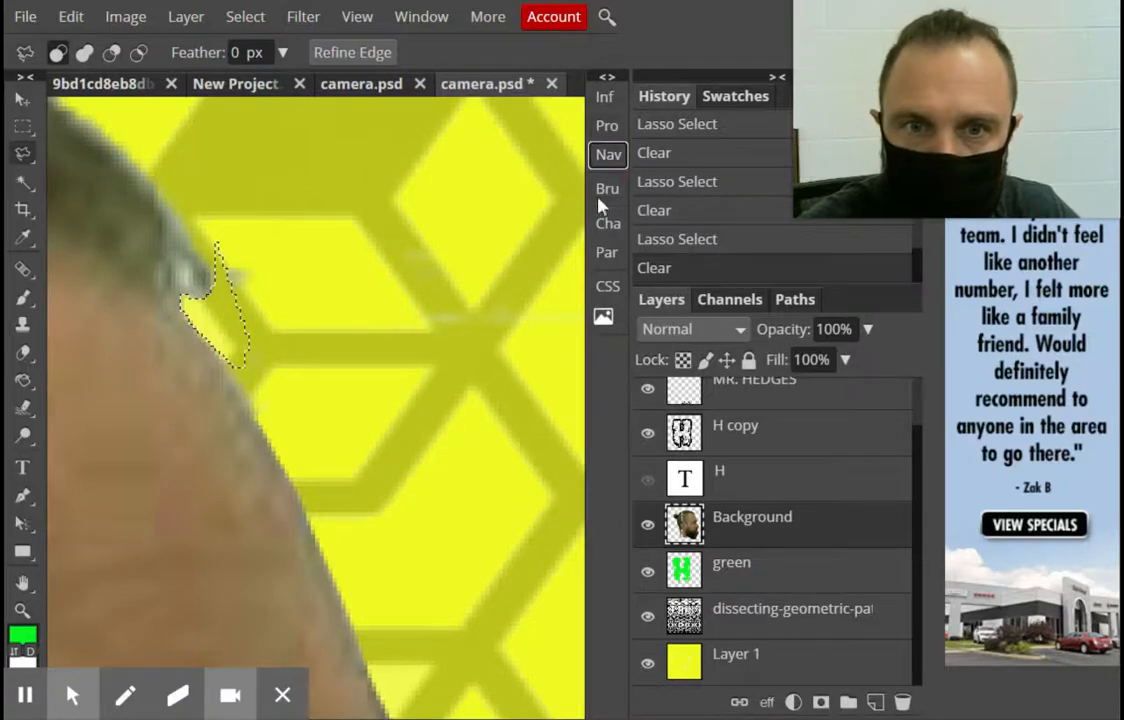
pyautogui.click(608, 155)
pyautogui.click(362, 460)
pyautogui.moveTo(362, 460)
pyautogui.mouseDown()
pyautogui.moveTo(320, 457)
pyautogui.moveTo(349, 459)
pyautogui.moveTo(340, 458)
pyautogui.mouseUp()
pyautogui.click(620, 156)
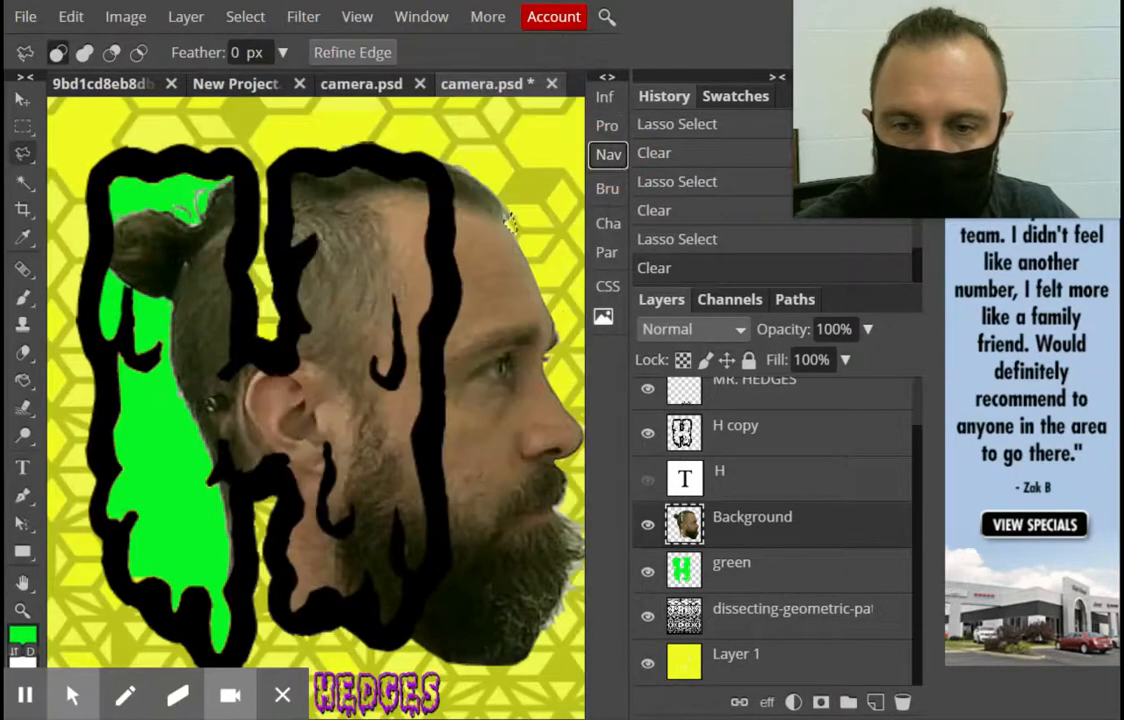
pyautogui.click(606, 157)
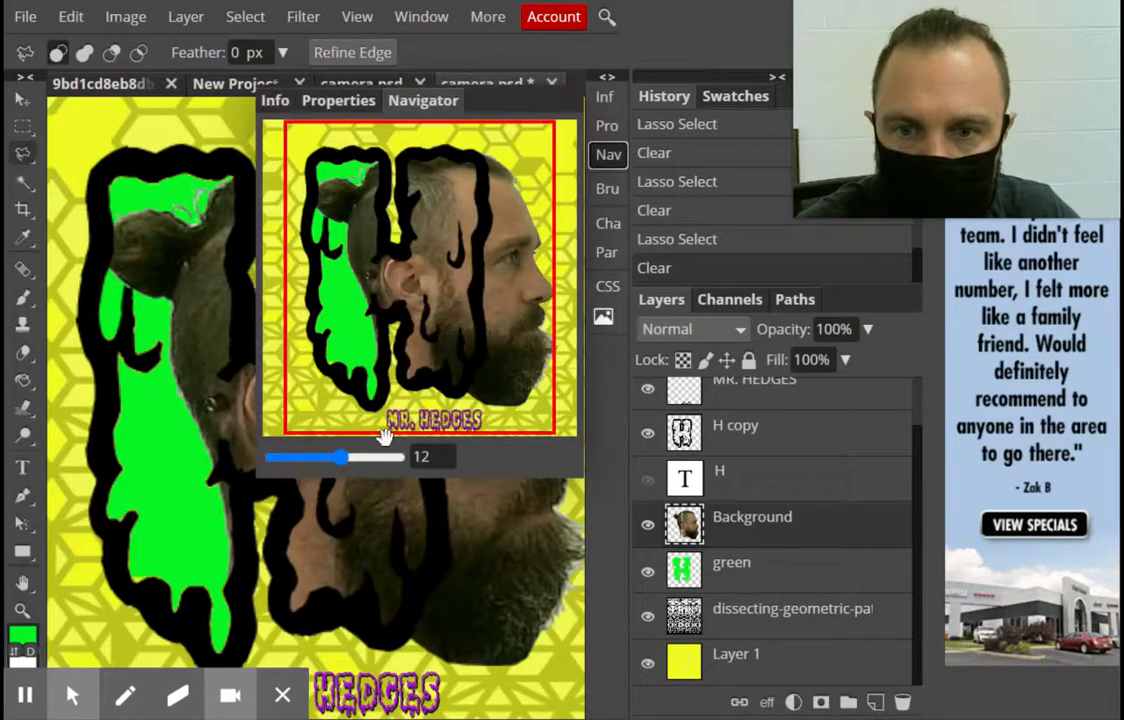
pyautogui.moveTo(350, 462); pyautogui.dragTo(337, 470)
pyautogui.click(616, 160)
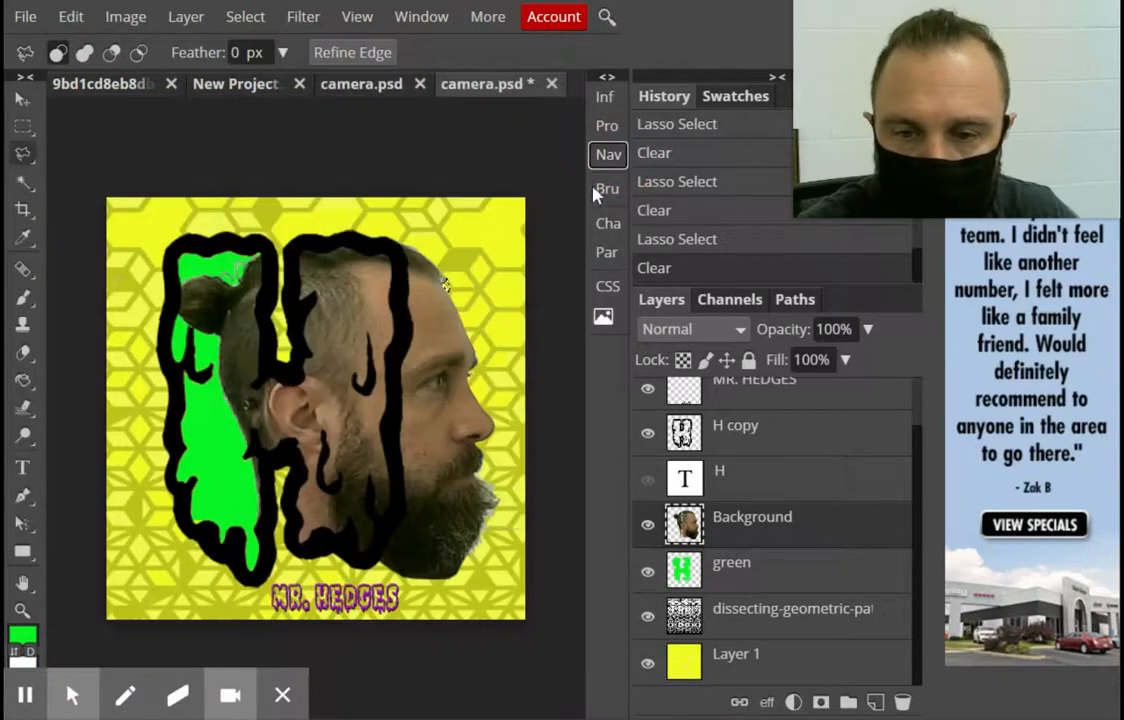